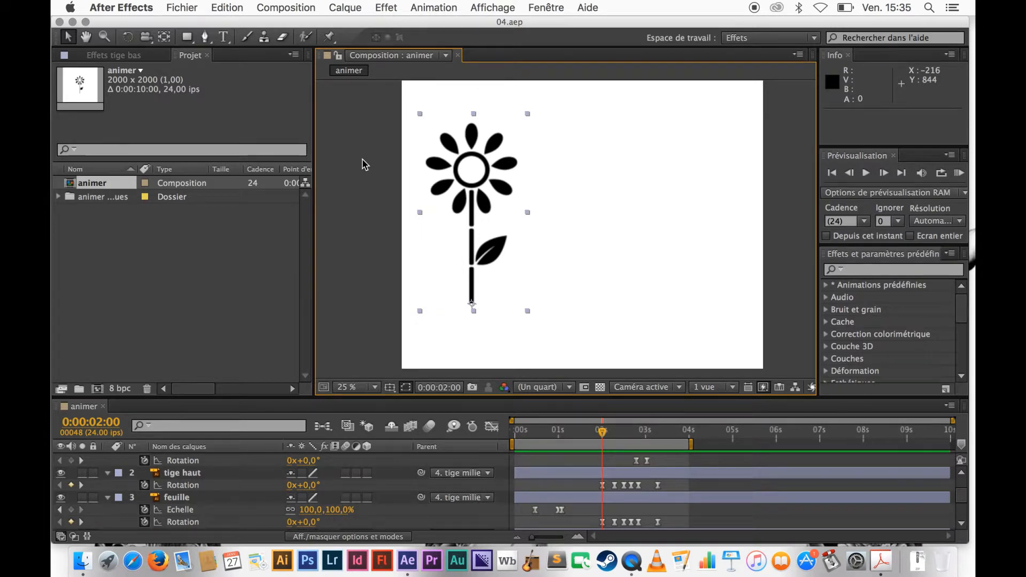
Select the tige bas layer and set the current time to 0:00:02:07.
left_click(329, 37)
scroll(239, 503, "down", 5)
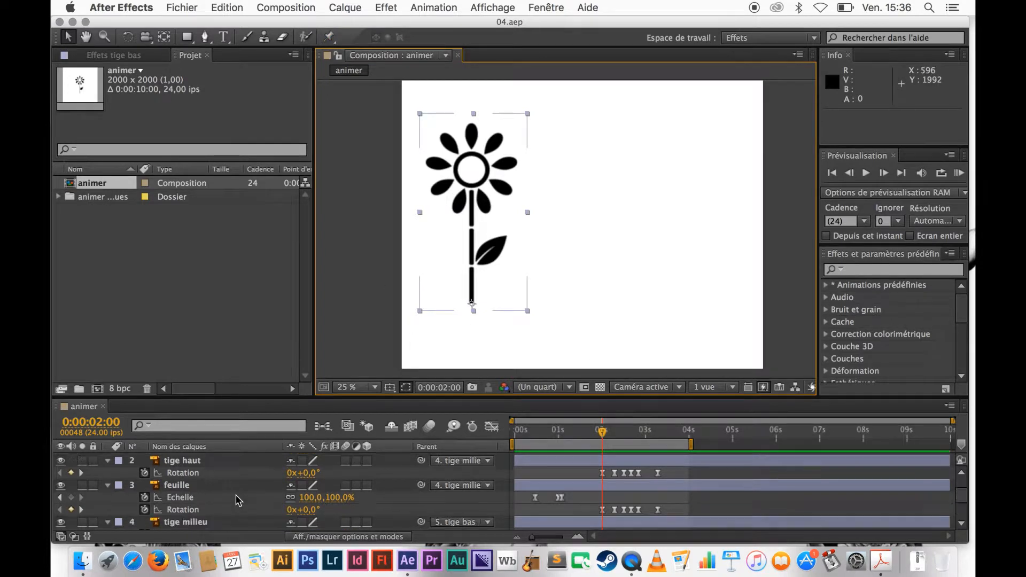
left_click(208, 500)
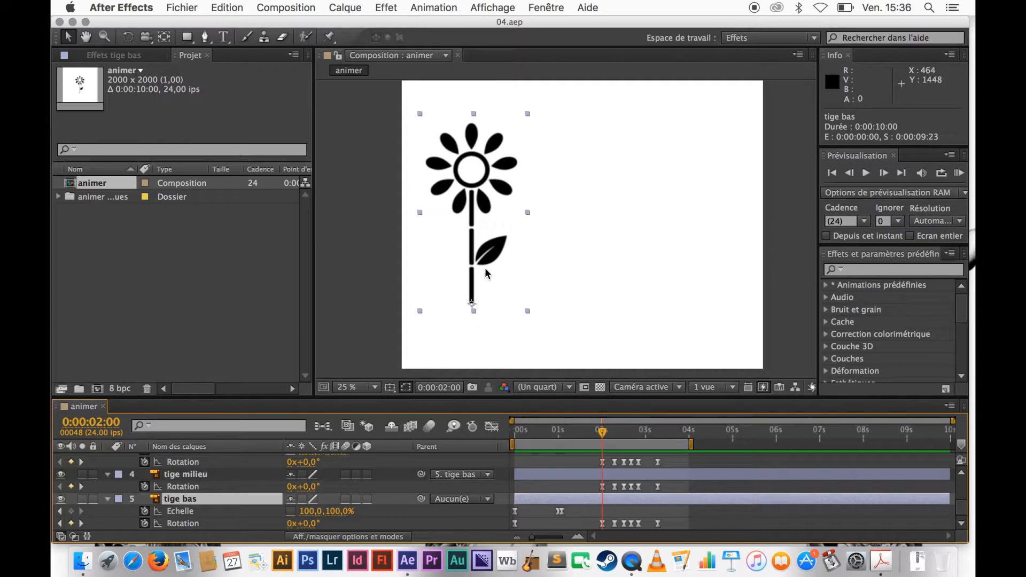
scroll(485, 273, "up", 3)
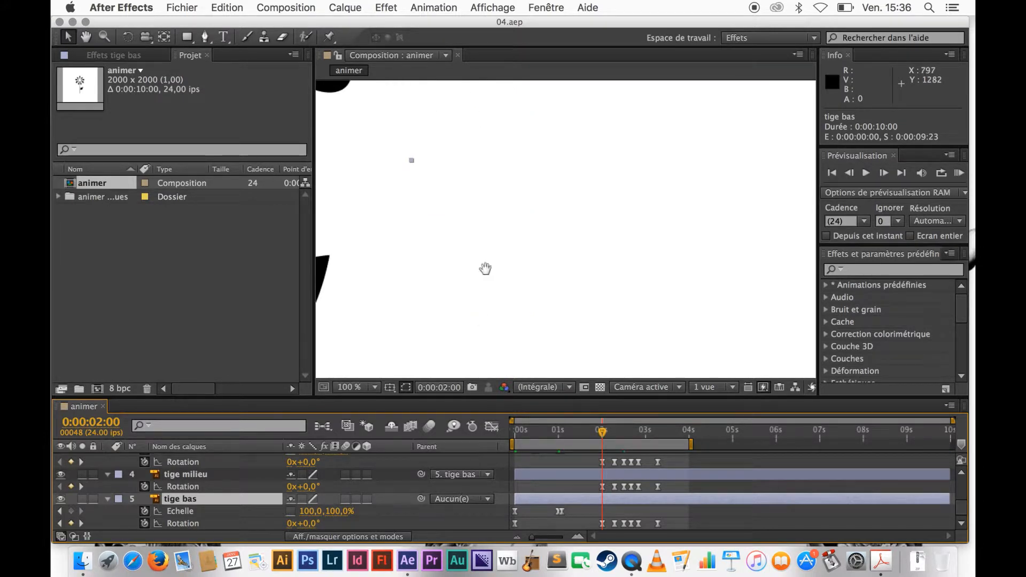
left_click_drag(485, 268, 708, 124)
left_click_drag(543, 274, 607, 188)
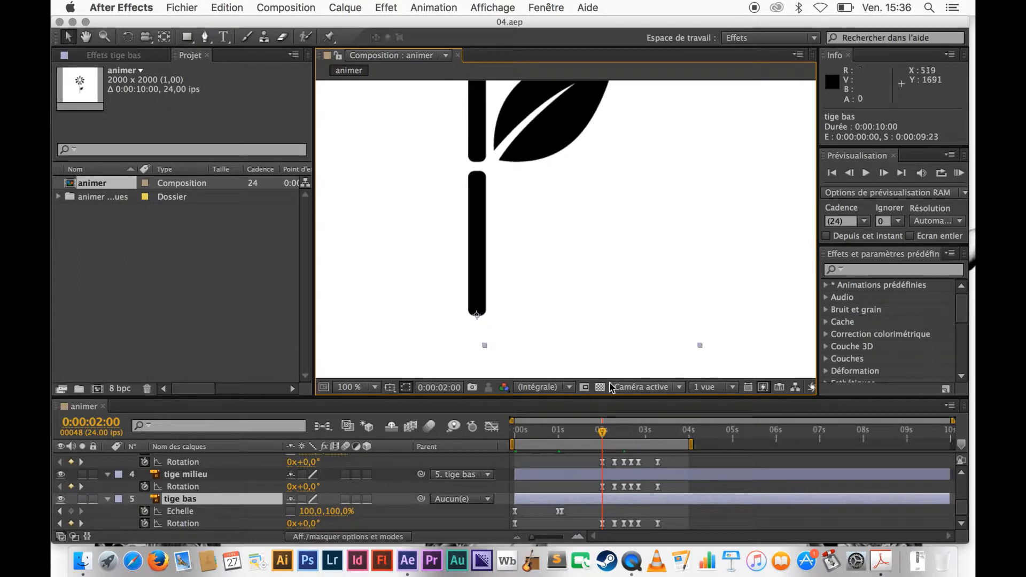
left_click_drag(602, 433, 615, 433)
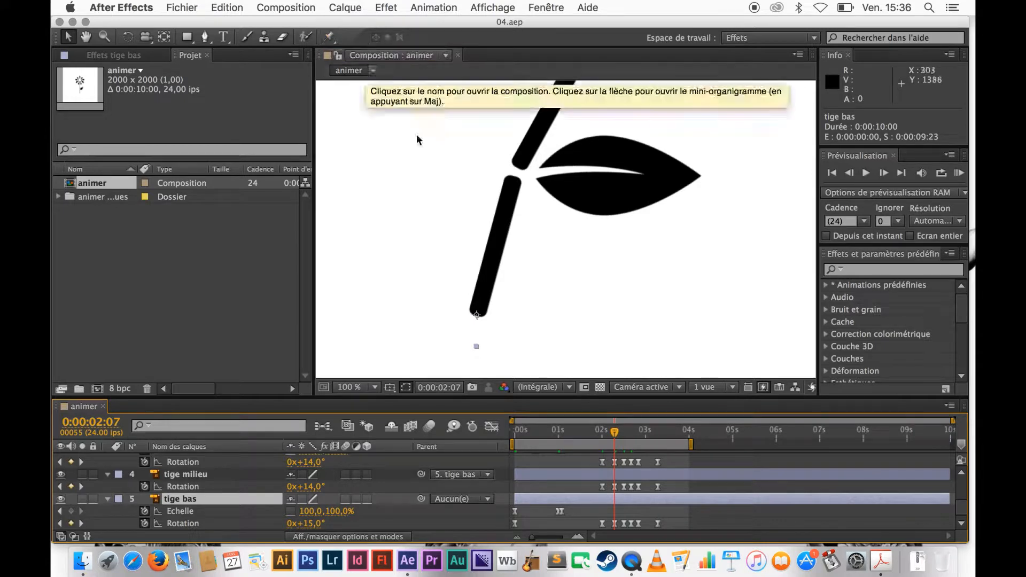
Place three Puppet pins on the tige bas stem segment: at its lower end, its middle and its upper end.
left_click(330, 38)
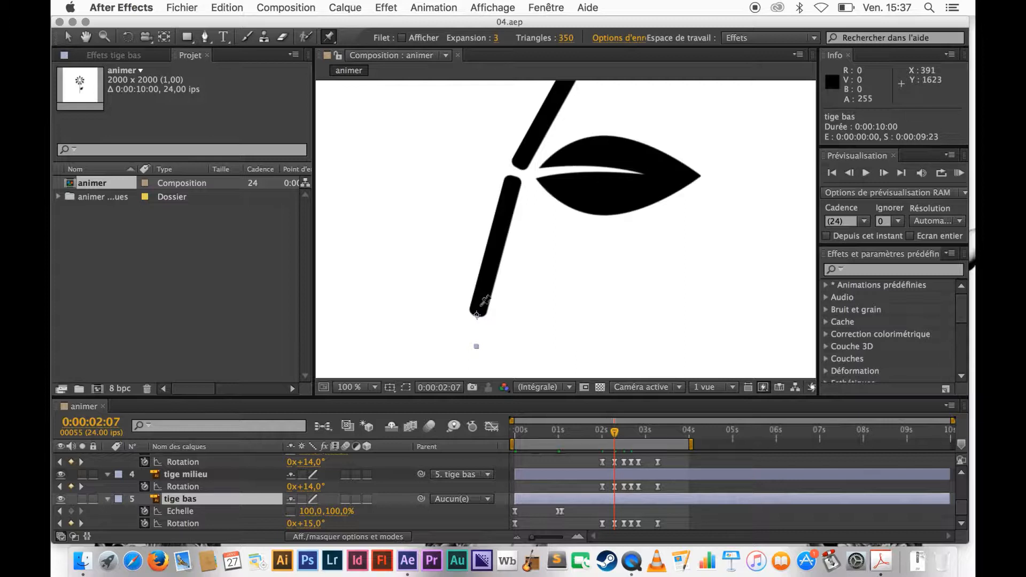
left_click(479, 305)
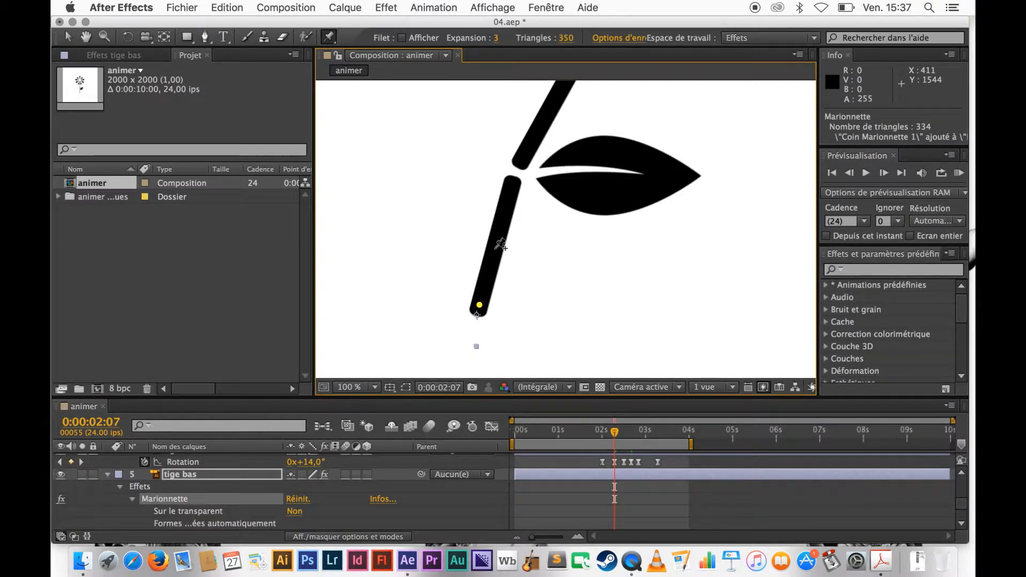
left_click(495, 247)
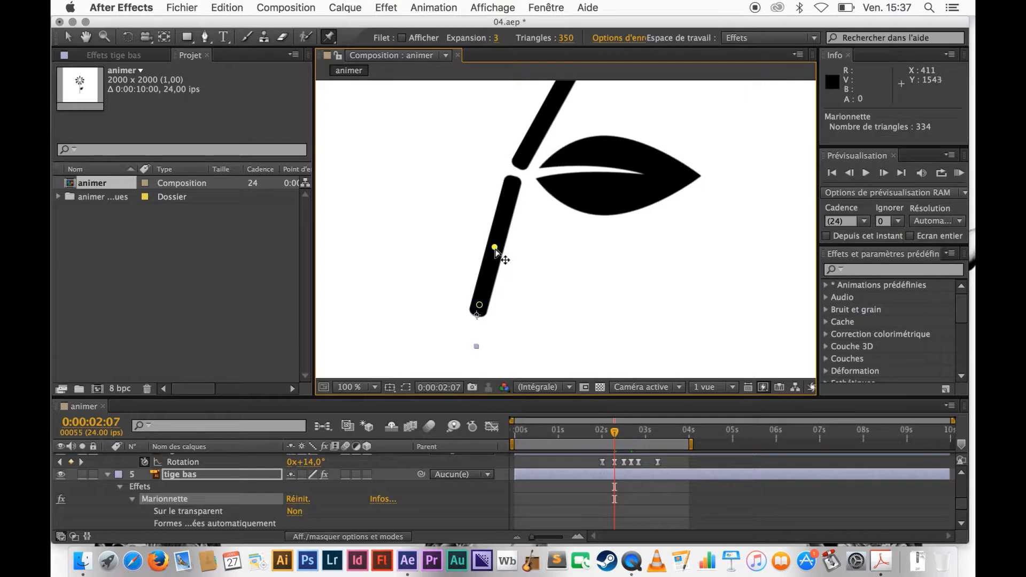
left_click(512, 183)
Try bending the tige bas segment by moving its middle Puppet pin, and undo the deformation.
mouse_move(495, 249)
left_mouse_down()
mouse_move(485, 245)
mouse_move(511, 255)
mouse_move(434, 242)
mouse_move(421, 228)
mouse_move(489, 241)
left_mouse_up()
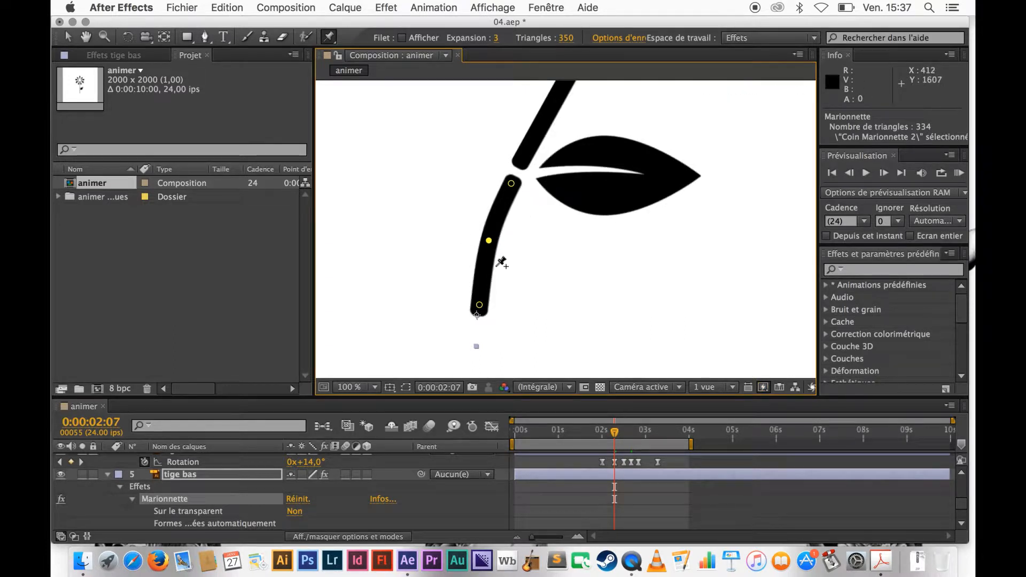
key("super+z")
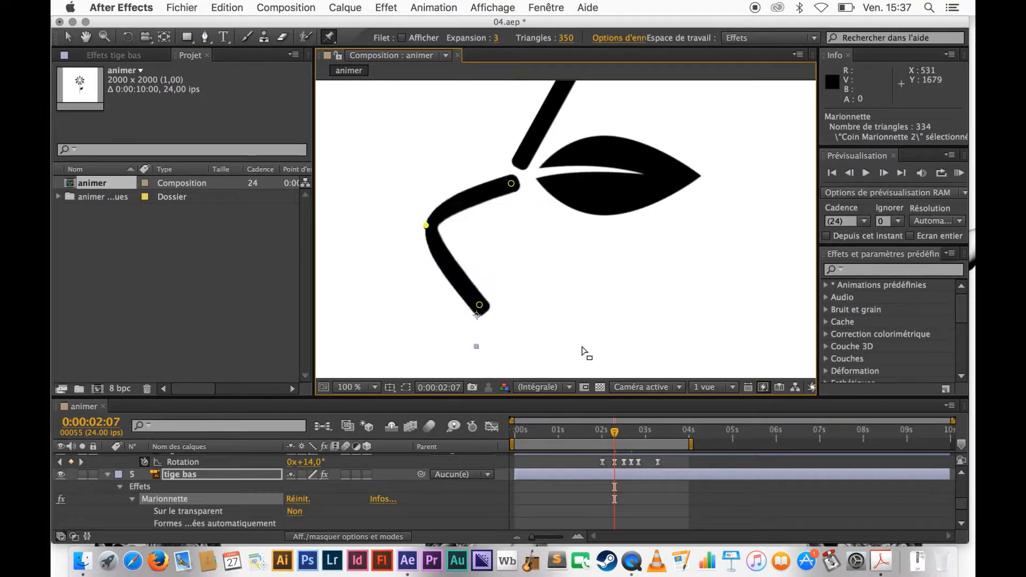
key("super+z")
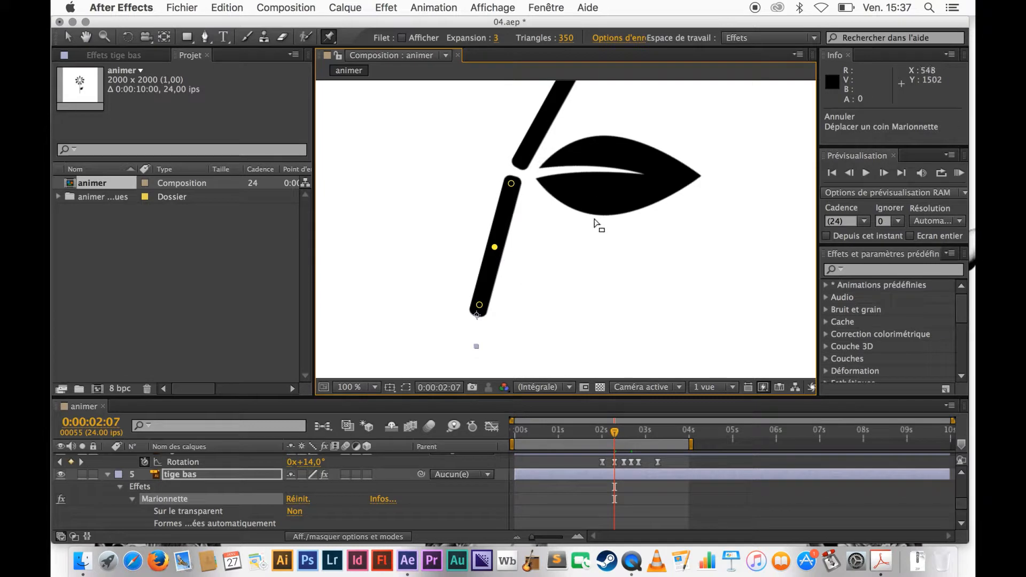
Place three Puppet pins on the tige milieu layer: at the segment's lower end, middle and upper end.
scroll(222, 487, "up", 2)
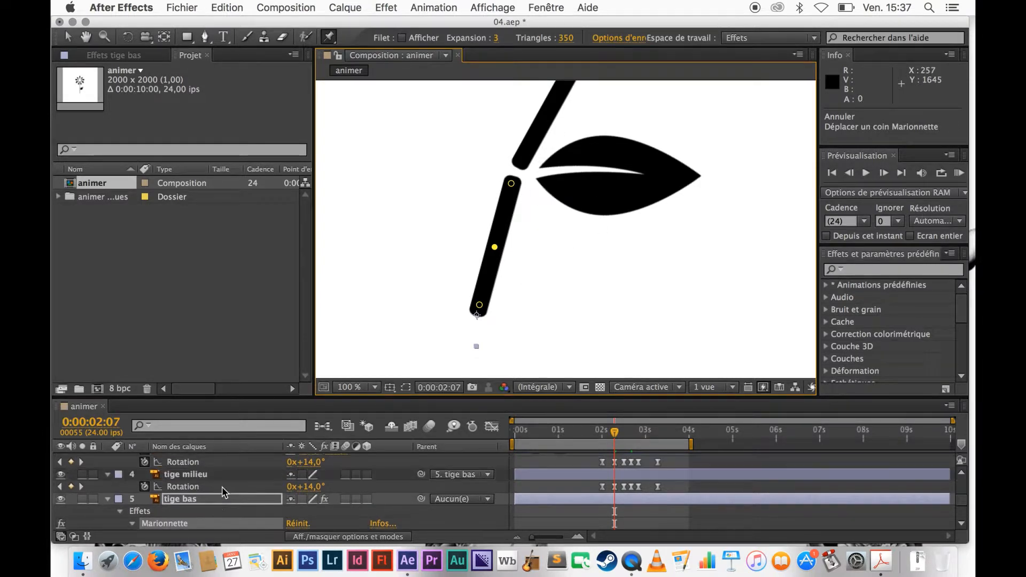
left_click(224, 474)
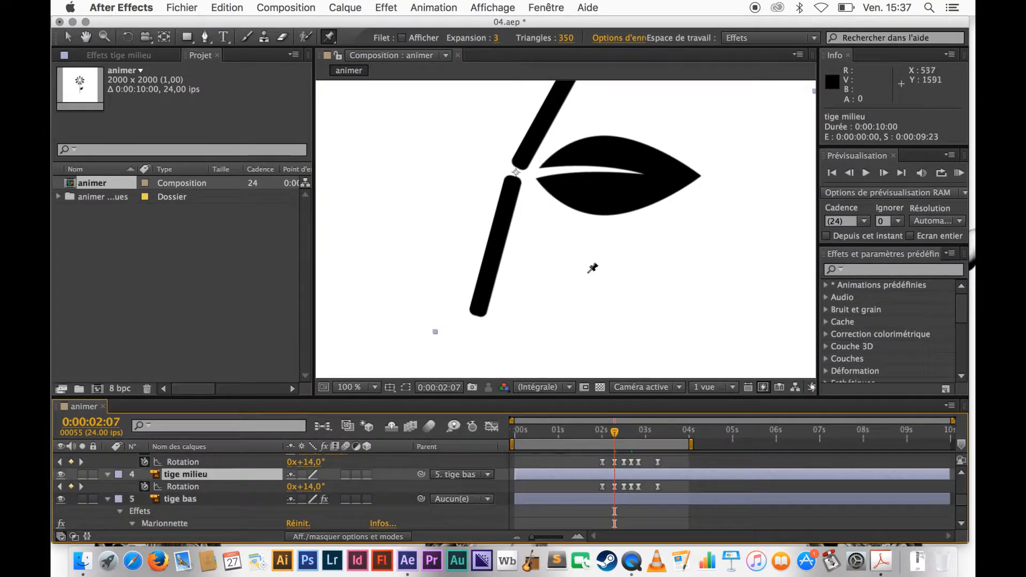
key("space")
left_click_drag(591, 246, 511, 354)
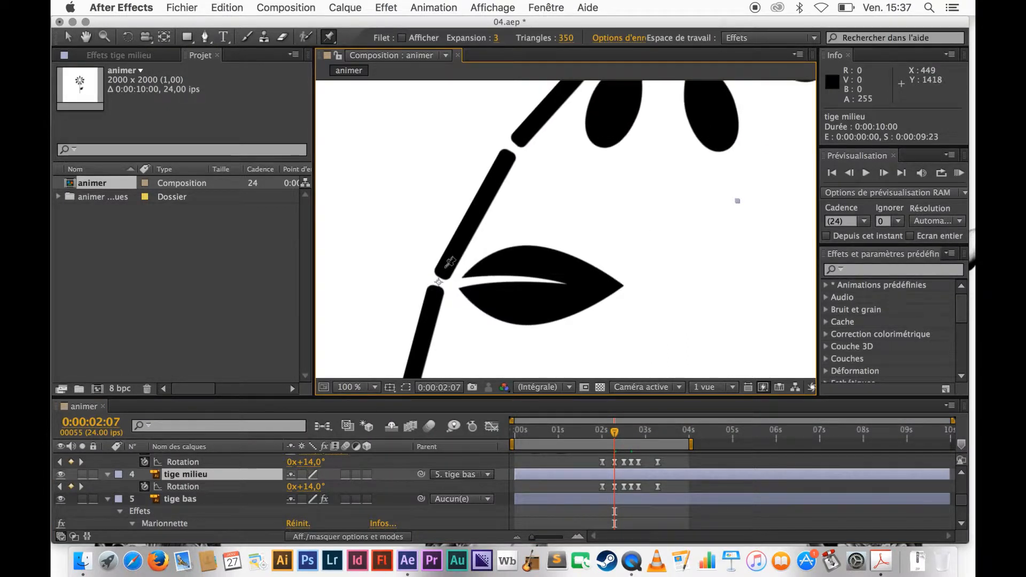
left_click(445, 266)
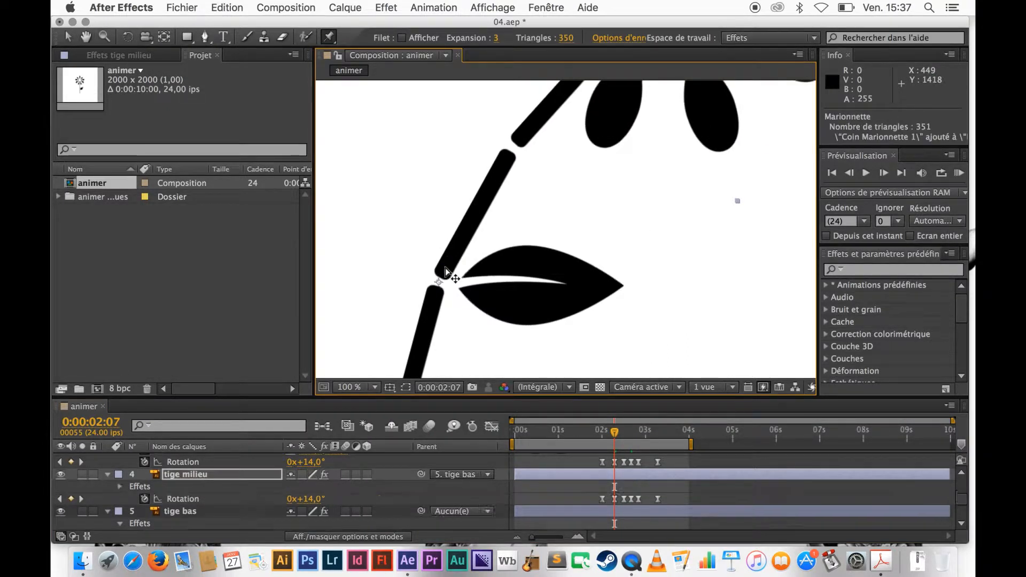
left_click(471, 218)
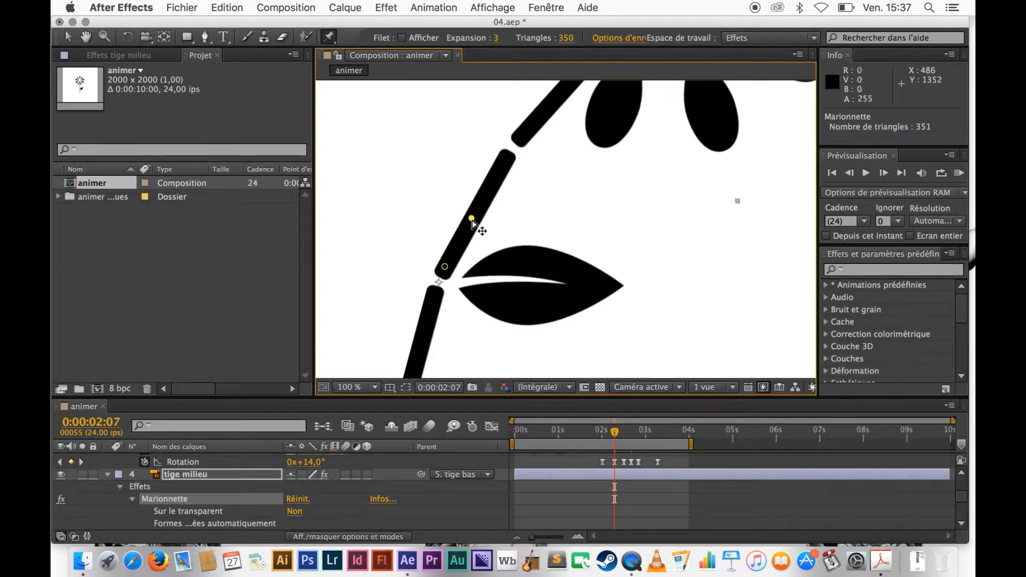
left_click(504, 161)
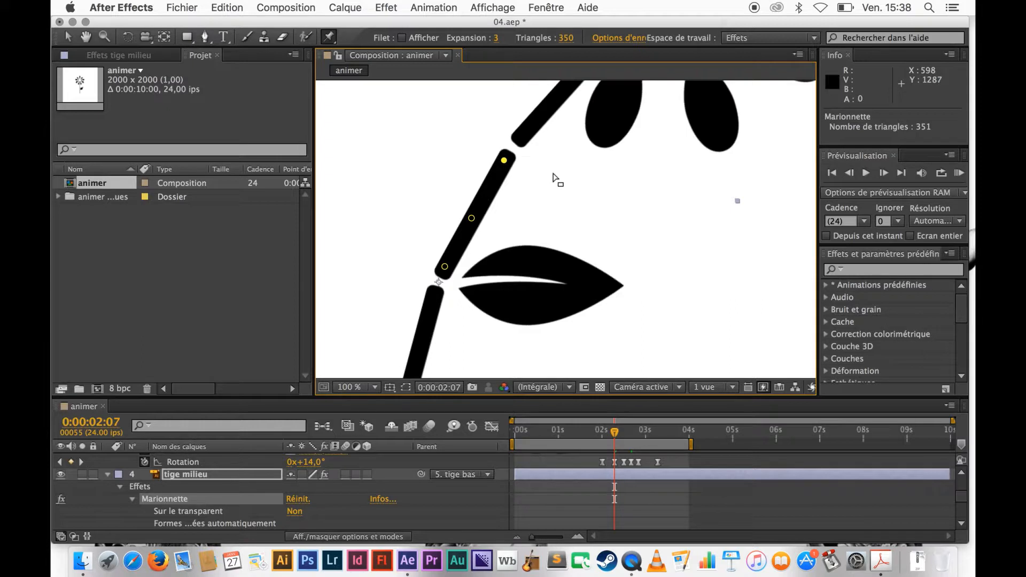
Place three Puppet pins on the tige haut layer, at the segment's lower end, centre and the end nearest the flower head.
left_click_drag(553, 175, 449, 293)
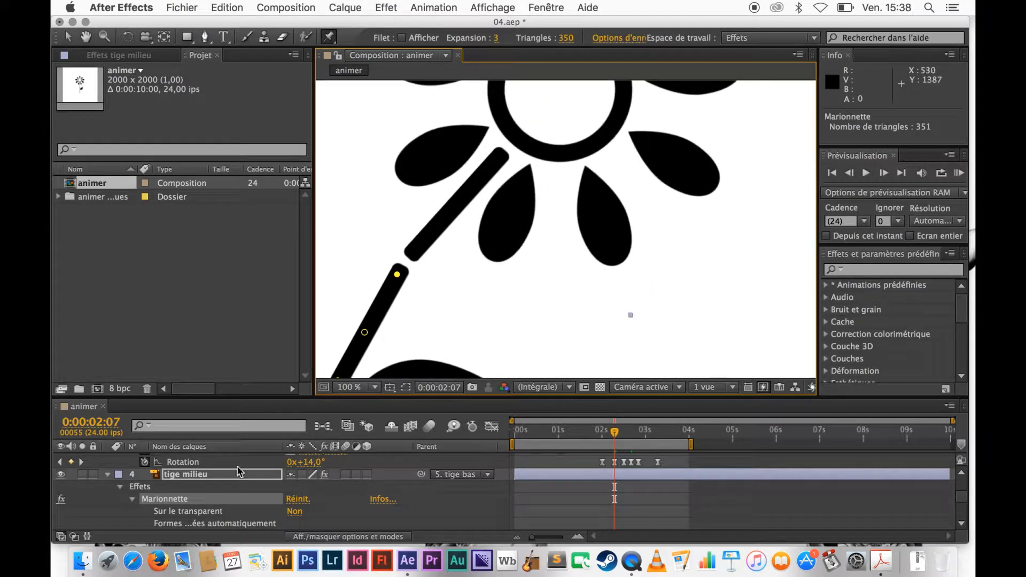
scroll(230, 483, "up", 3)
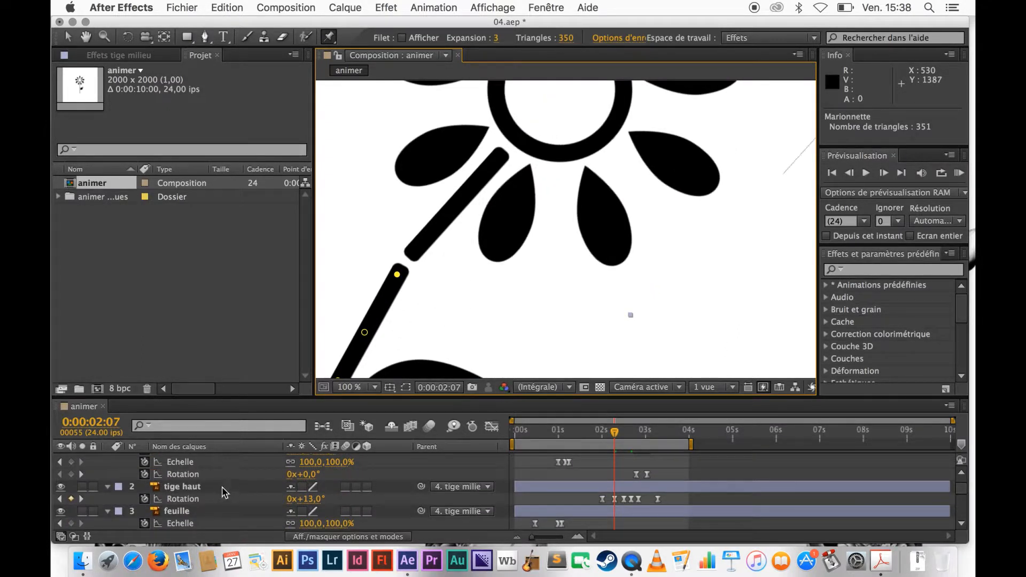
left_click(230, 484)
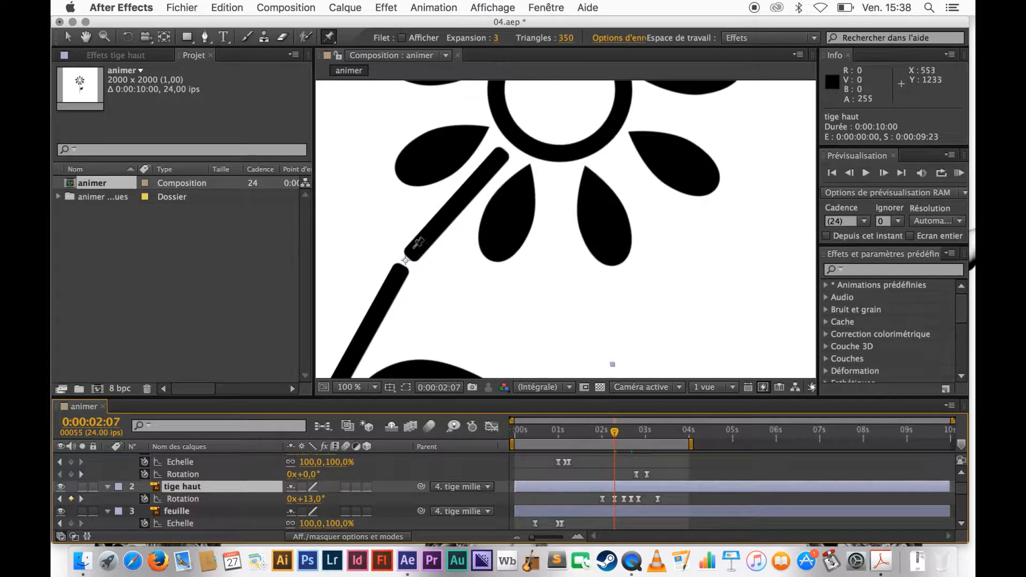
left_click(414, 248)
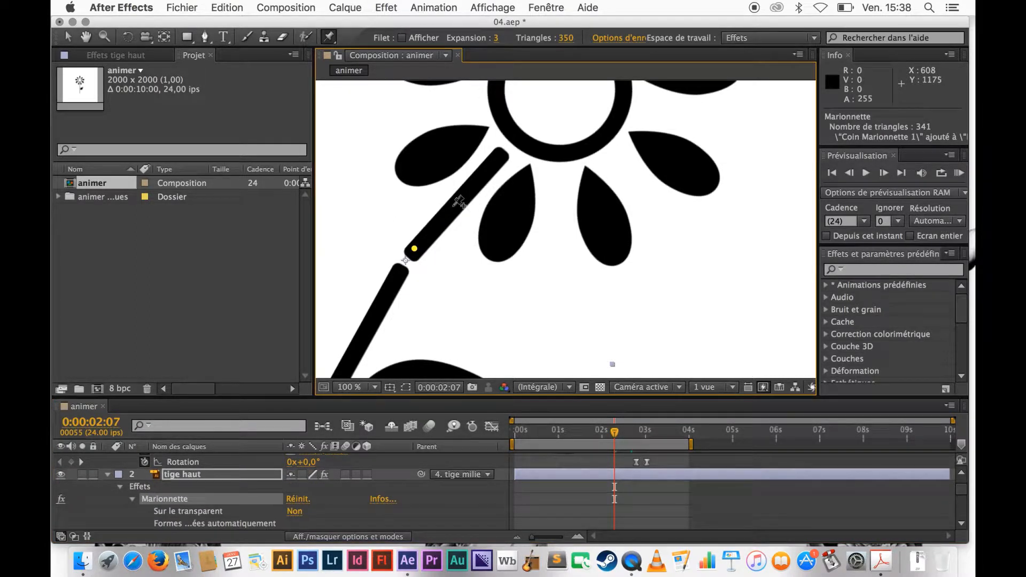
left_click(453, 204)
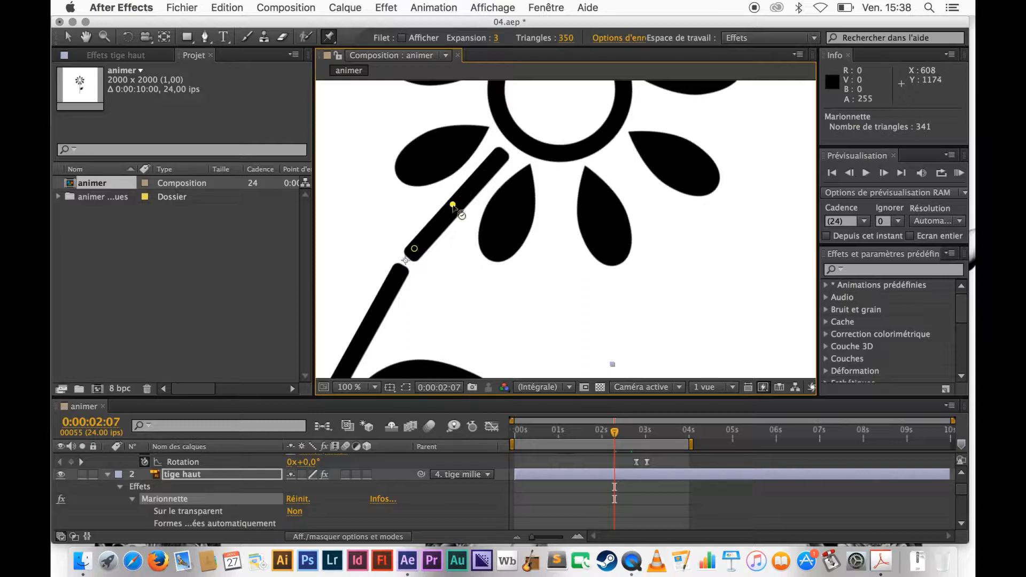
key("super+z")
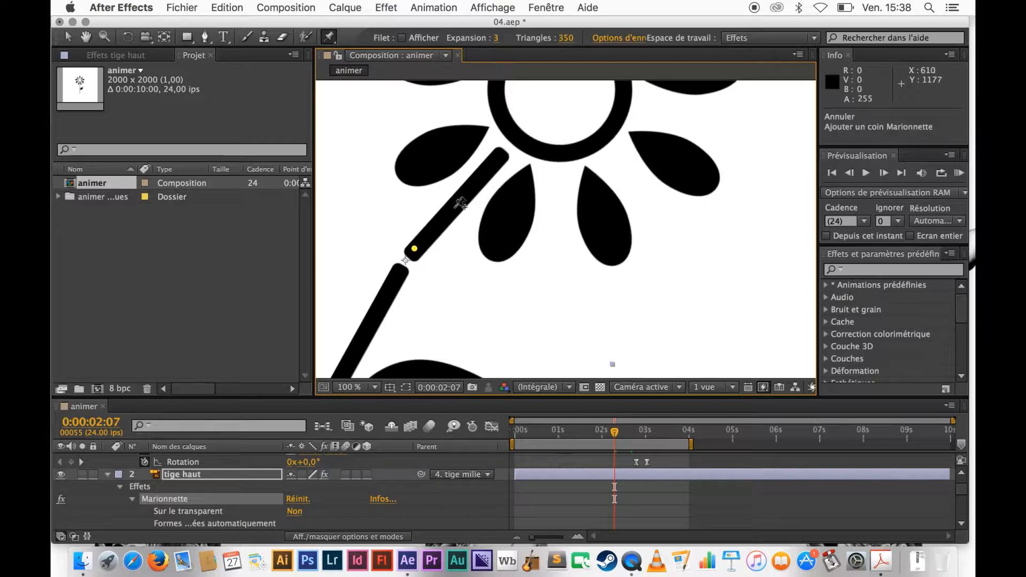
left_click(454, 206)
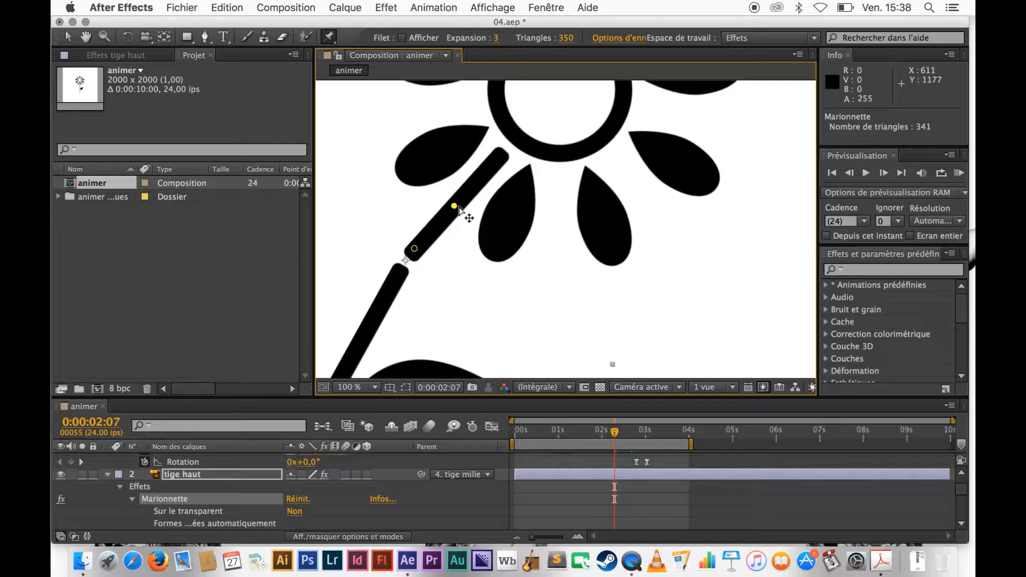
left_click(499, 154)
key("super+z")
left_click(499, 156)
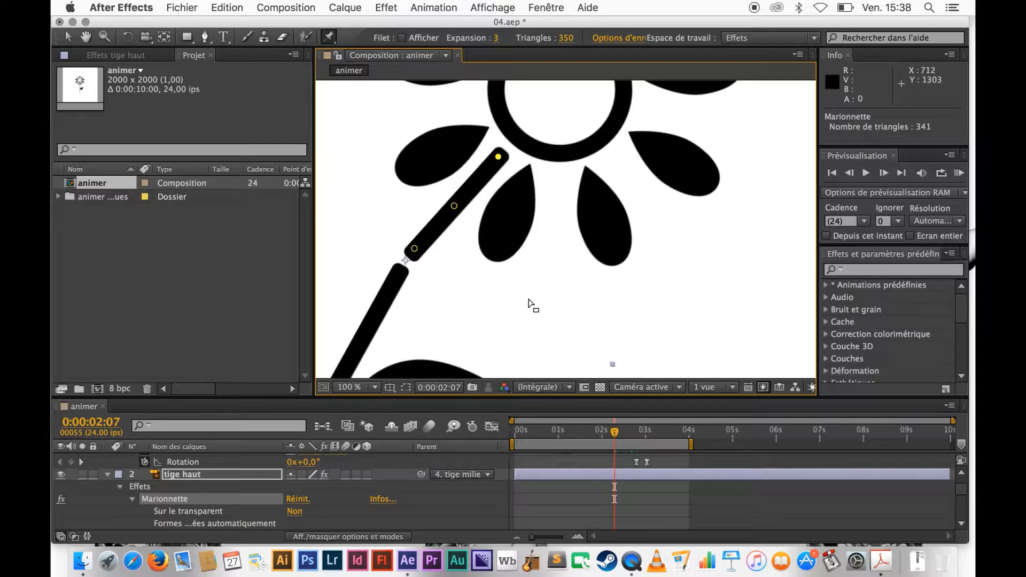
Place three Puppet pins on the feuille layer: near the leaf's tip, in the middle of its upper half and at the lower half's base.
left_click_drag(528, 297, 572, 119)
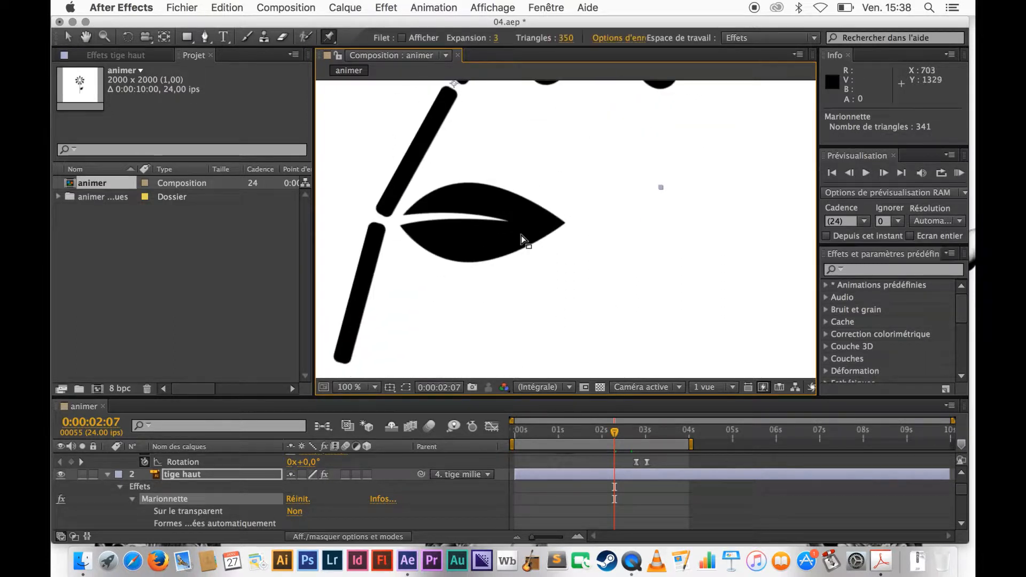
scroll(253, 485, "down", 5)
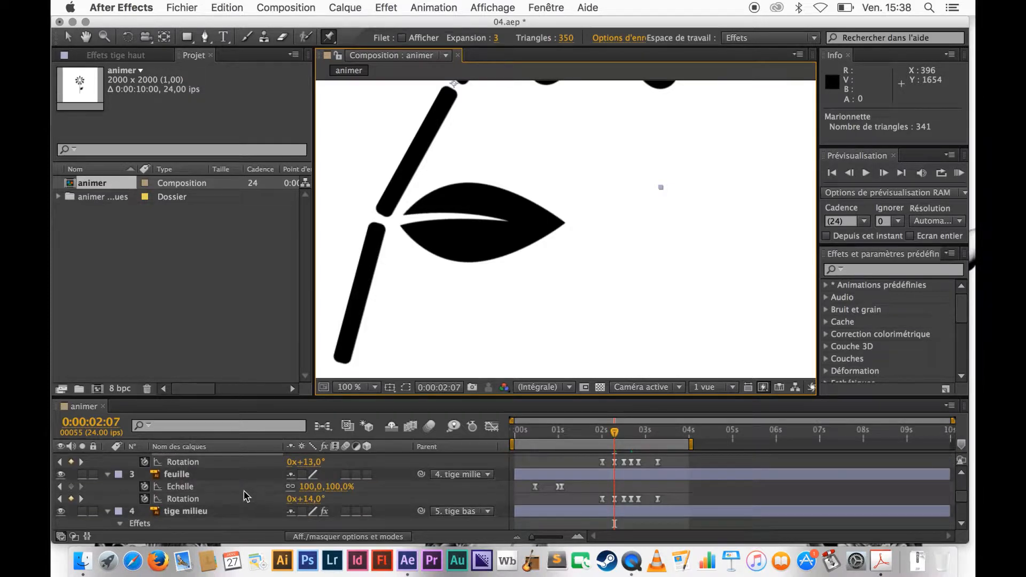
left_click(226, 479)
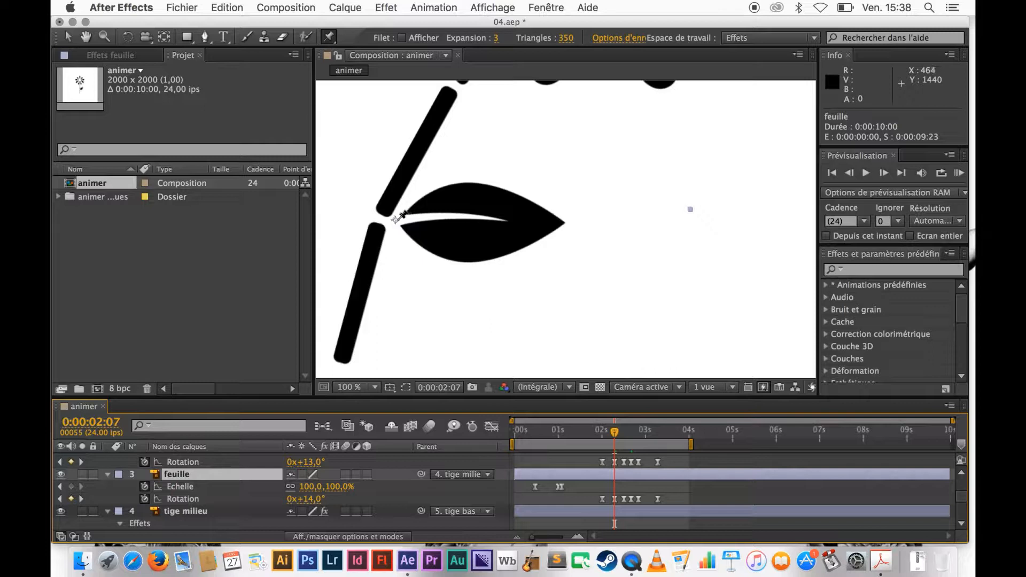
left_click(395, 218)
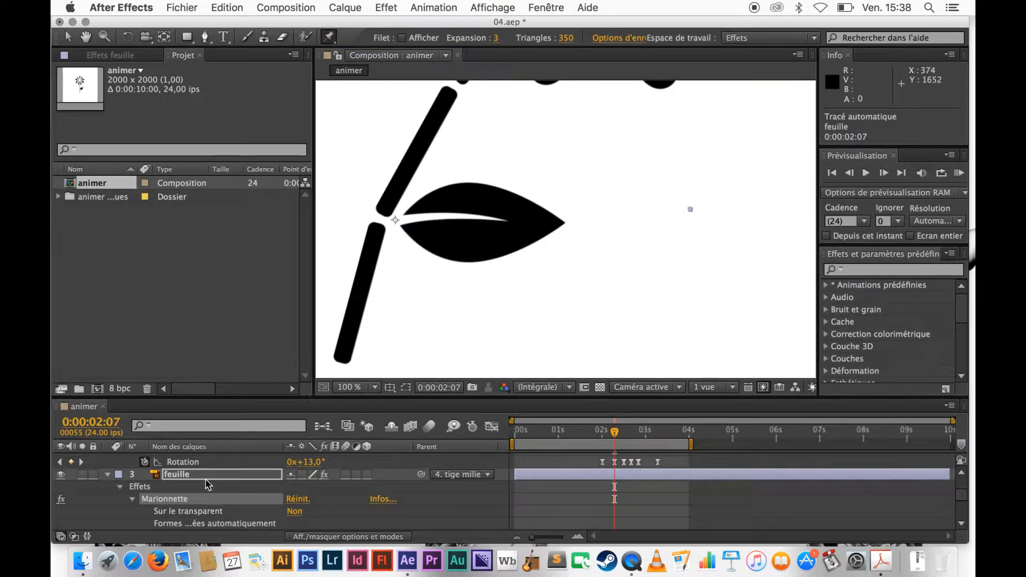
key("super+z")
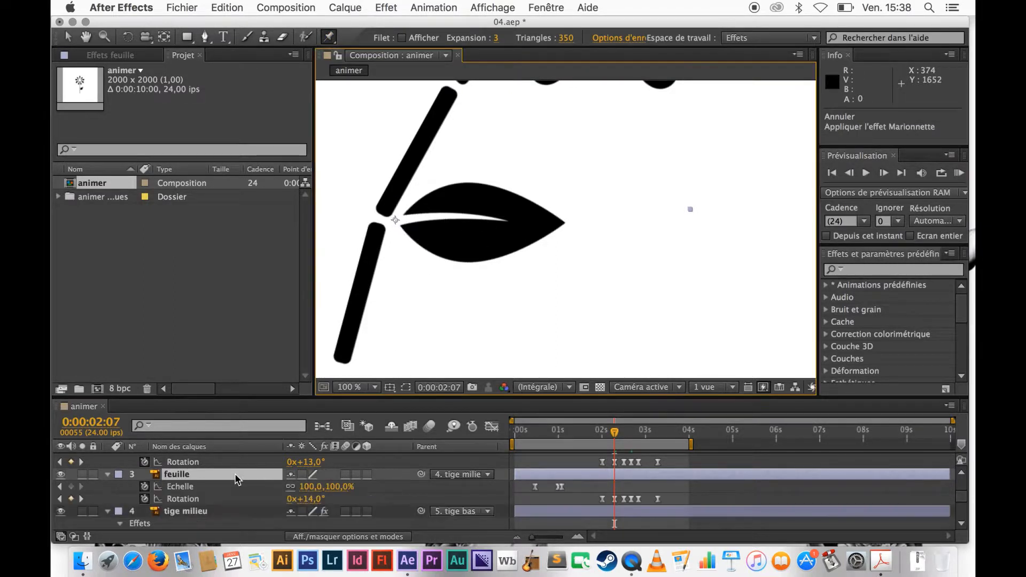
left_click(227, 476)
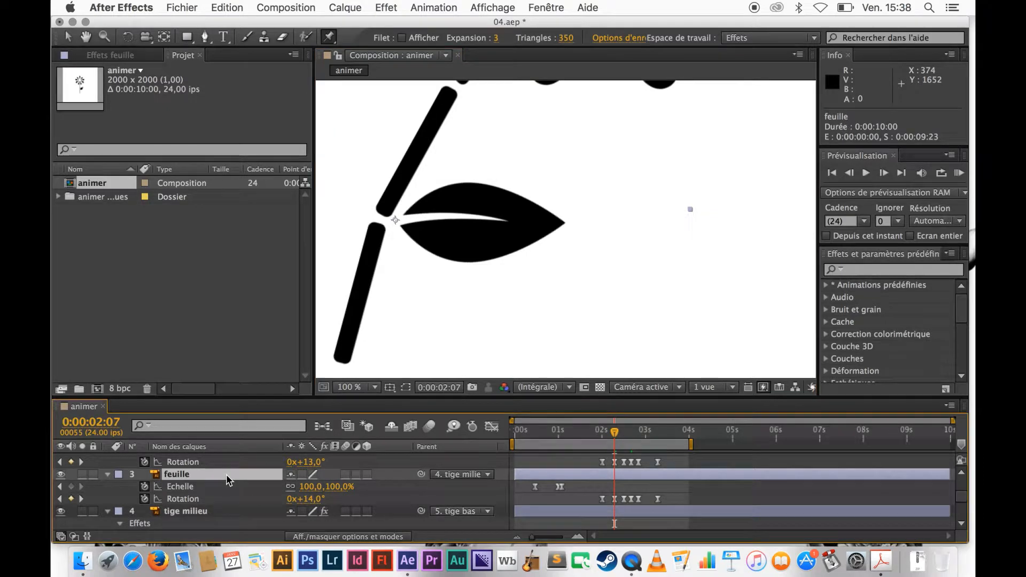
left_click(407, 223)
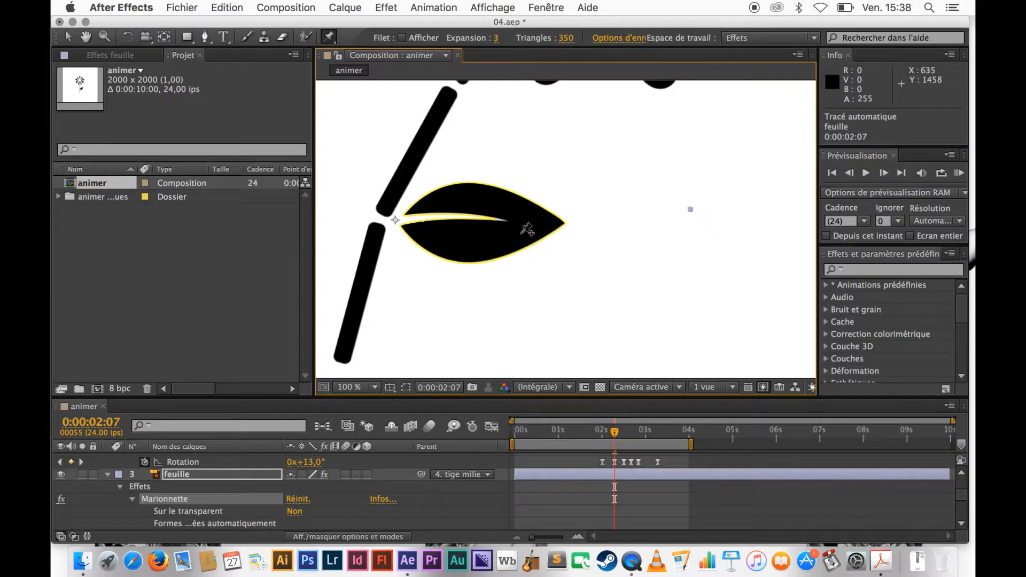
left_click(330, 38)
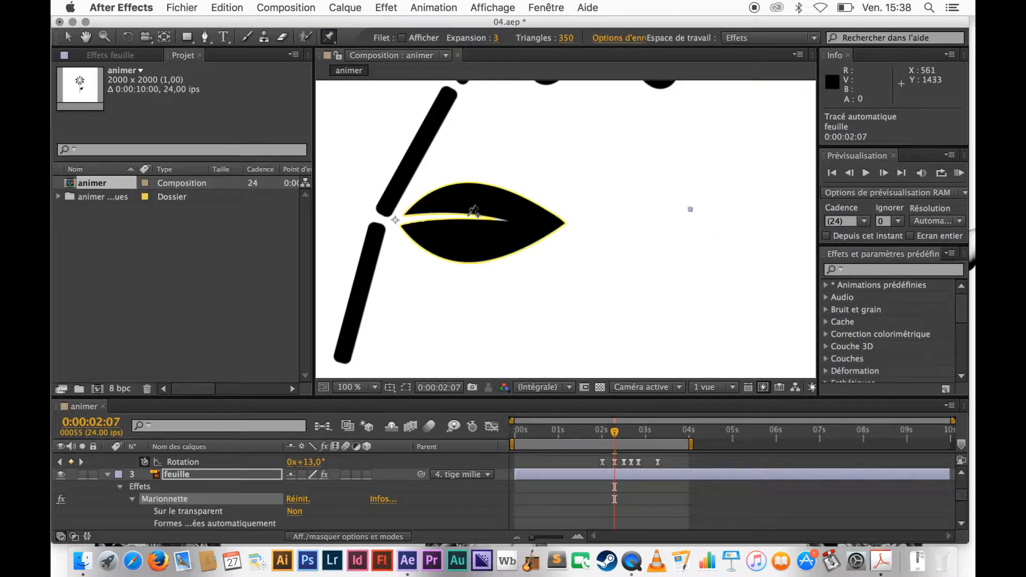
left_click(543, 220)
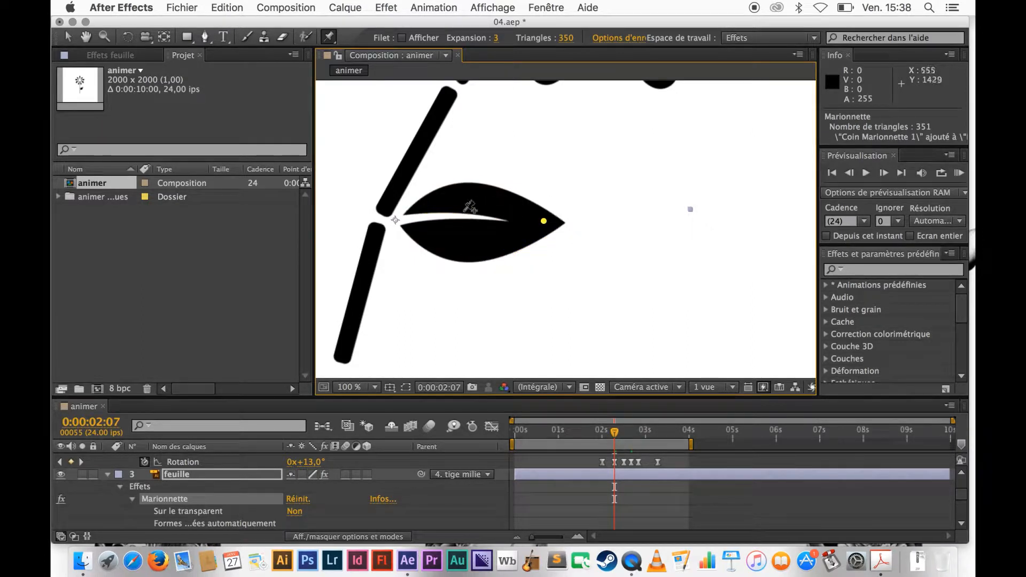
left_click(474, 204)
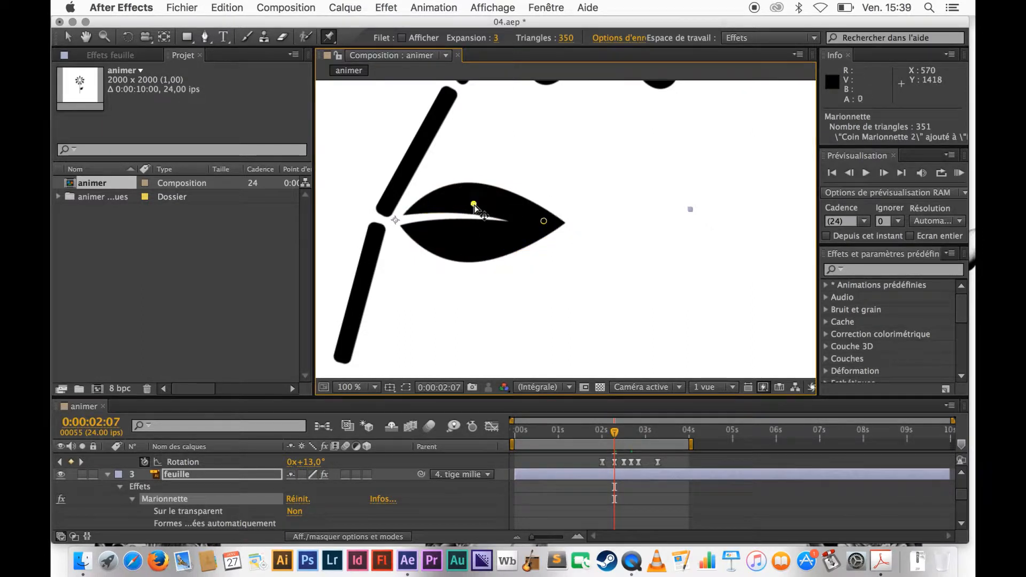
left_click(404, 227)
Add a Puppet pin at the base of the leaf's upper half, testing the mid-leaf pin's deformation and undoing each test.
mouse_move(474, 204)
left_mouse_down()
mouse_move(474, 190)
mouse_move(474, 215)
mouse_move(477, 196)
mouse_move(477, 206)
left_mouse_up()
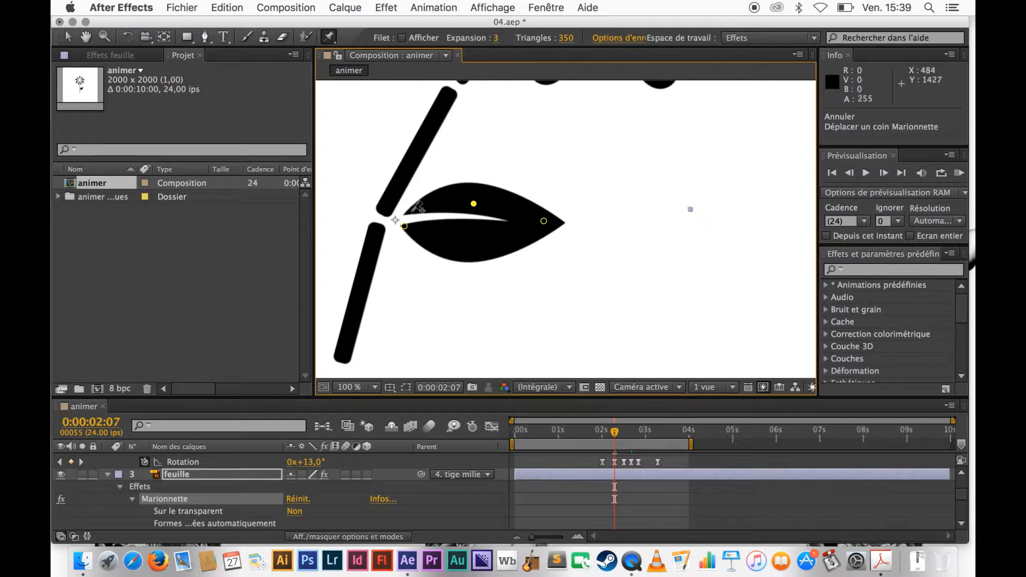
left_click(411, 209)
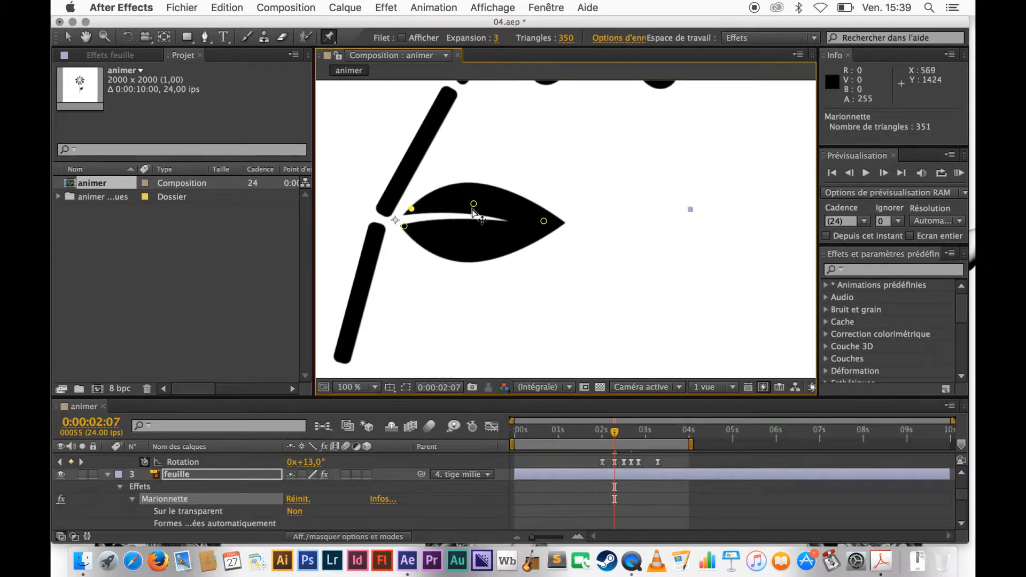
mouse_move(473, 205)
left_mouse_down()
mouse_move(481, 184)
mouse_move(474, 205)
left_mouse_up()
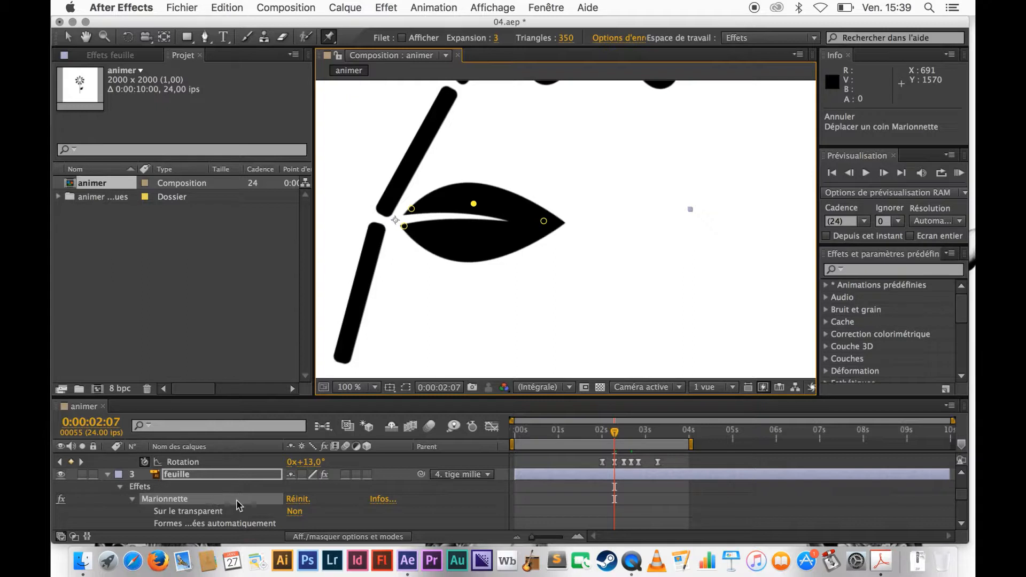
Enlarge the timeline, expand tige bas's Puppet deformation down to Coin Marionnette 3, and select its Position keyframe.
left_click_drag(442, 395, 452, 166)
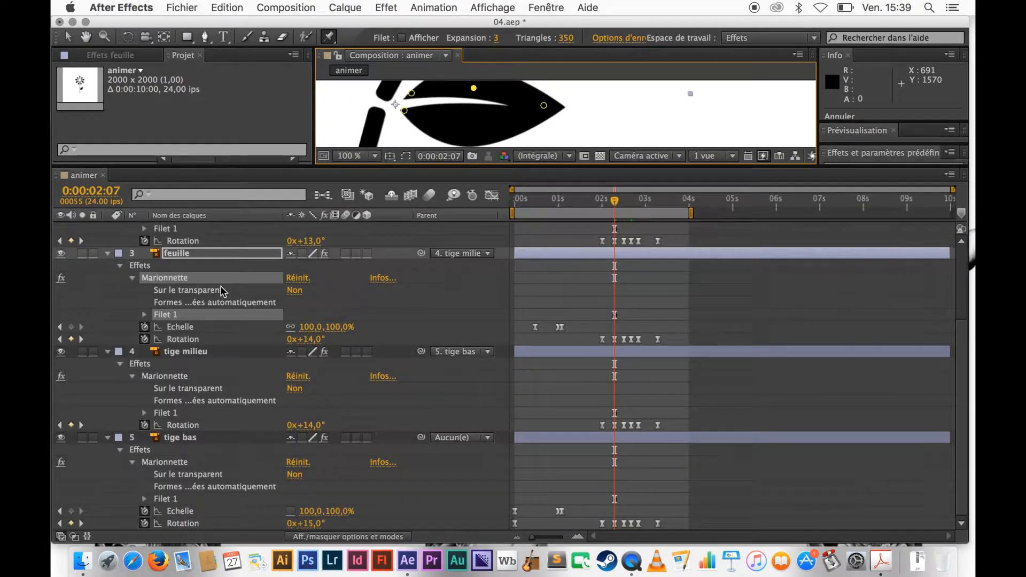
left_click(211, 438)
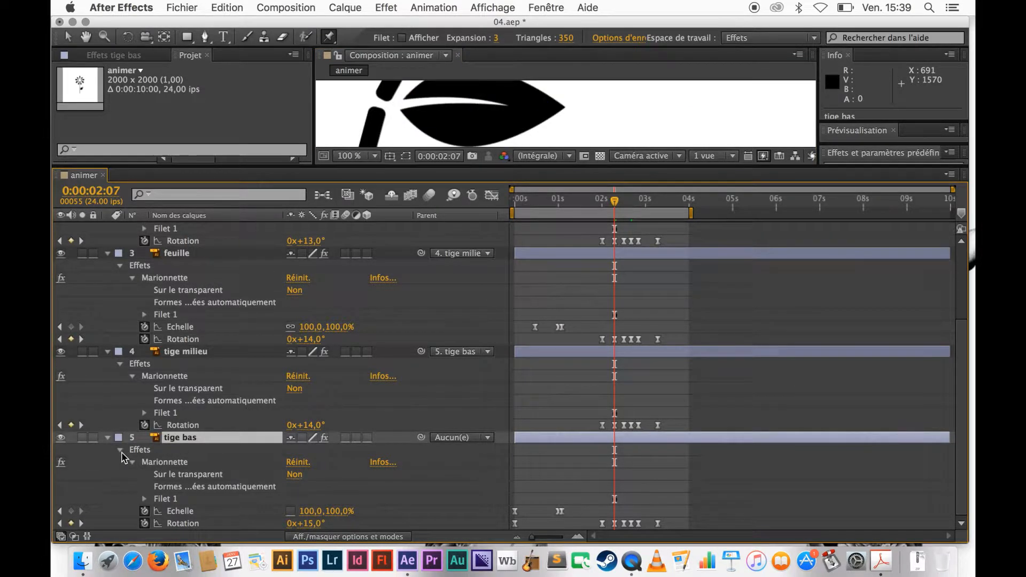
left_click(145, 500)
scroll(255, 499, "down", 2)
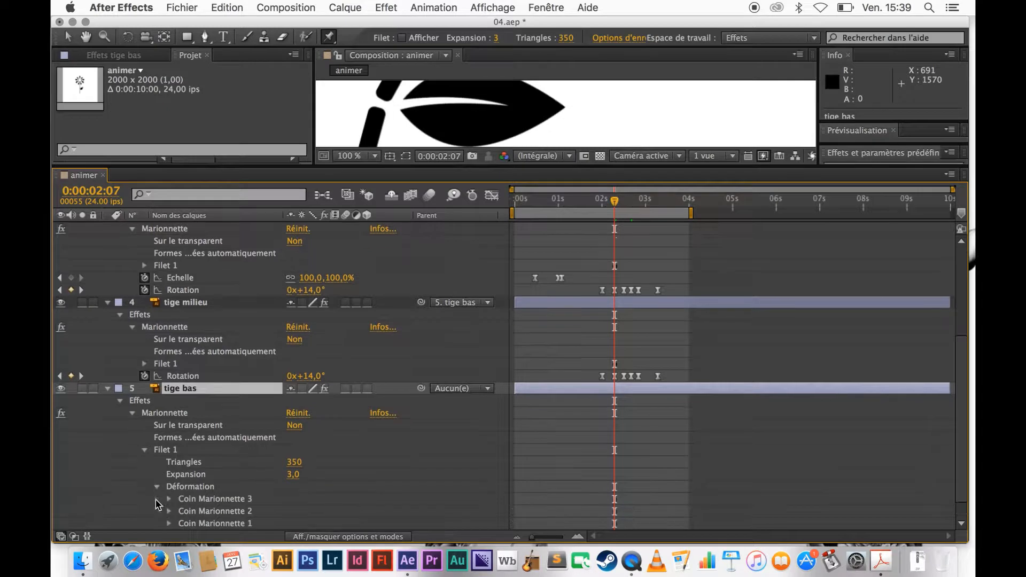
left_click(156, 498)
scroll(296, 496, "down", 2)
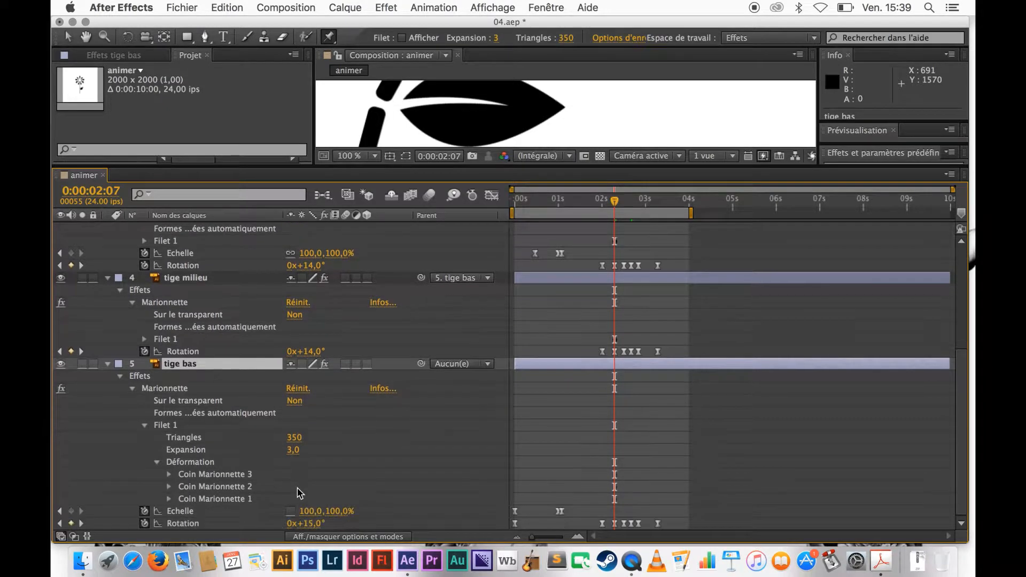
left_click(169, 475)
scroll(308, 454, "down", 1)
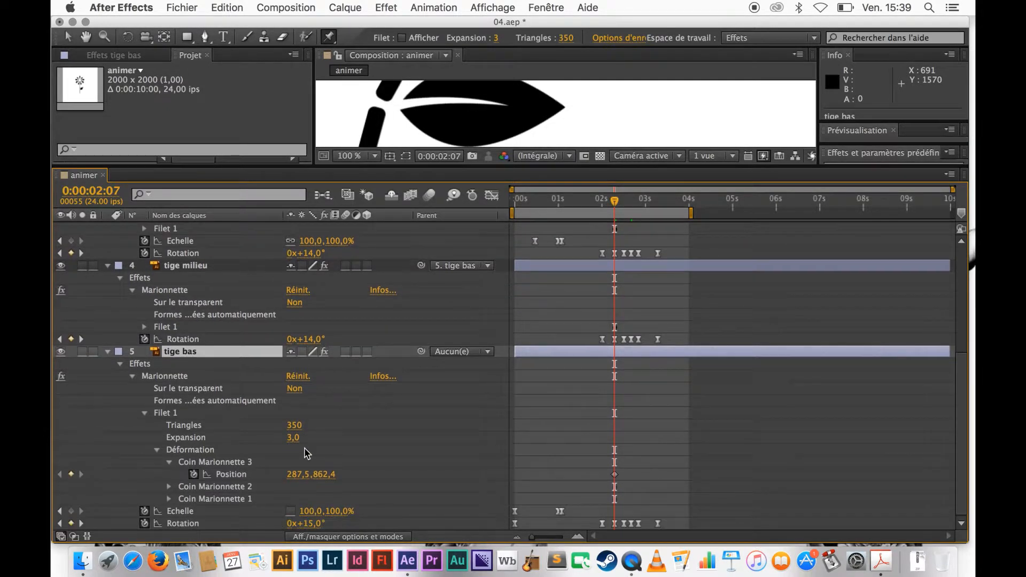
left_click(614, 473)
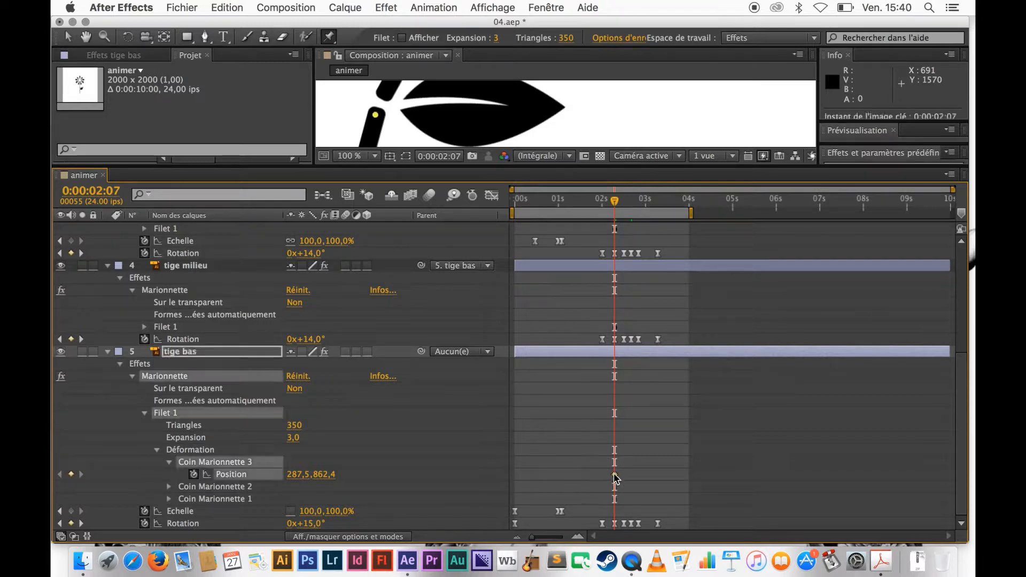
Reveal the Position properties of Coin Marionnette 2 and Coin Marionnette 1 on tige bas, selecting each pin's keyframe.
left_click(169, 486)
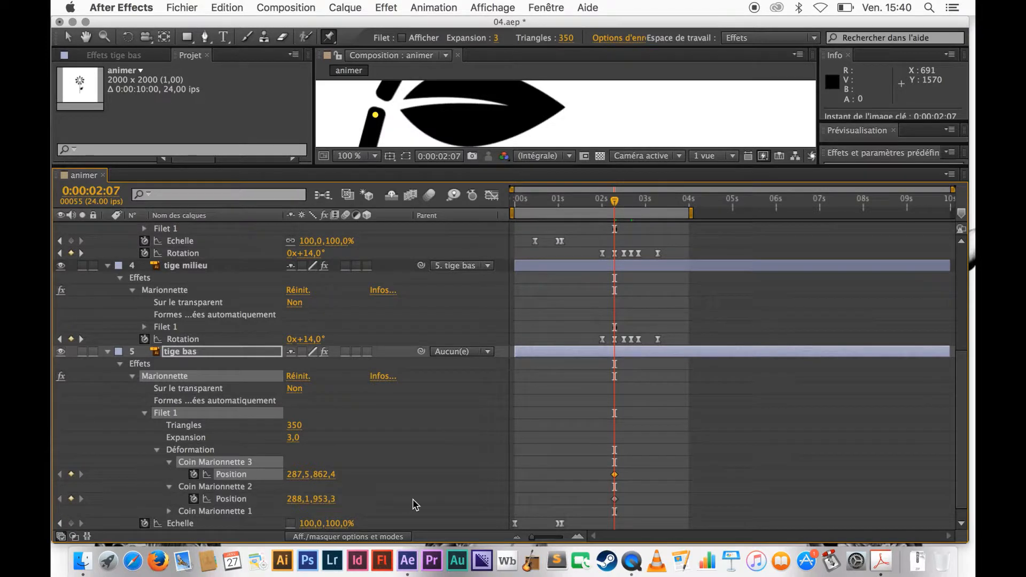
left_click(614, 500)
scroll(288, 492, "down", 1)
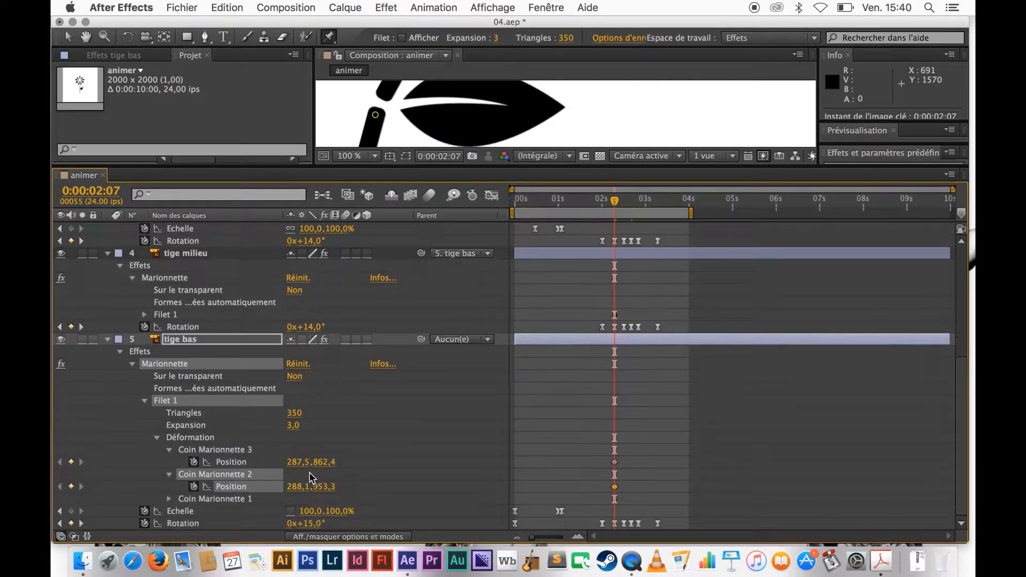
left_click(169, 500)
left_click(614, 511)
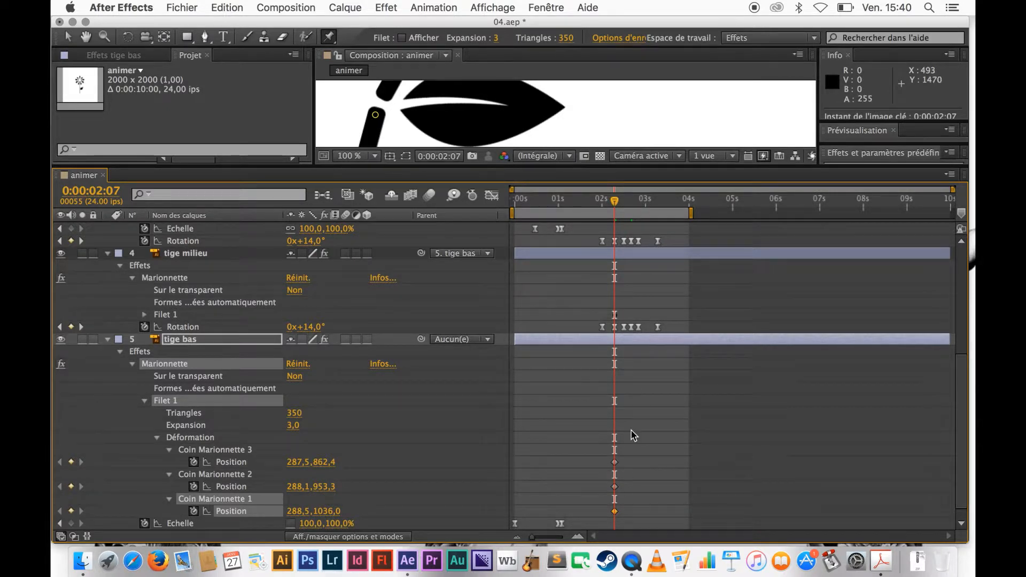
scroll(413, 441, "down", 1)
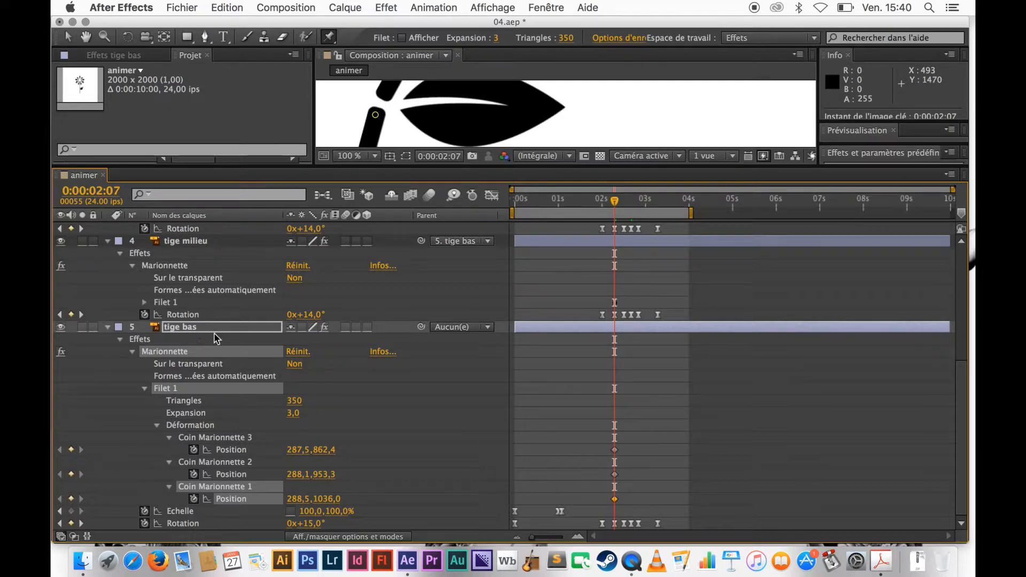
Reduce the tige bas layer's listing to its keyframed properties only, including the three Puppet pin positions.
left_click(188, 330)
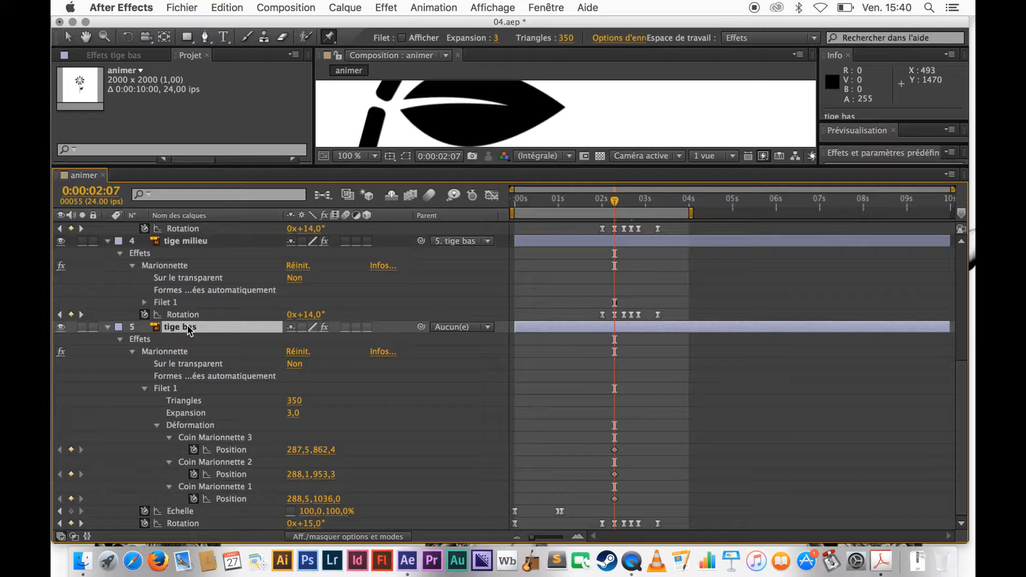
key("u")
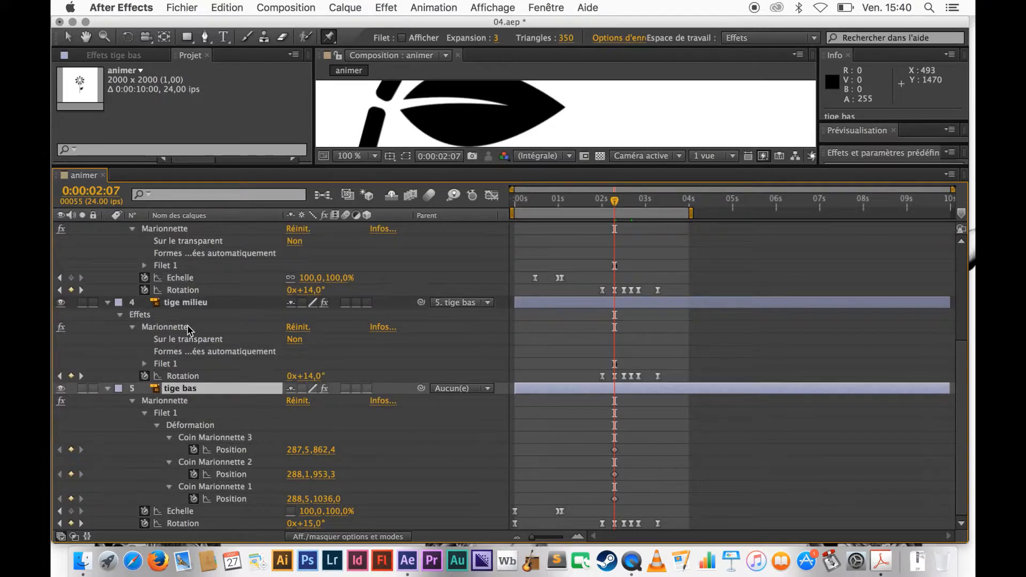
key("u")
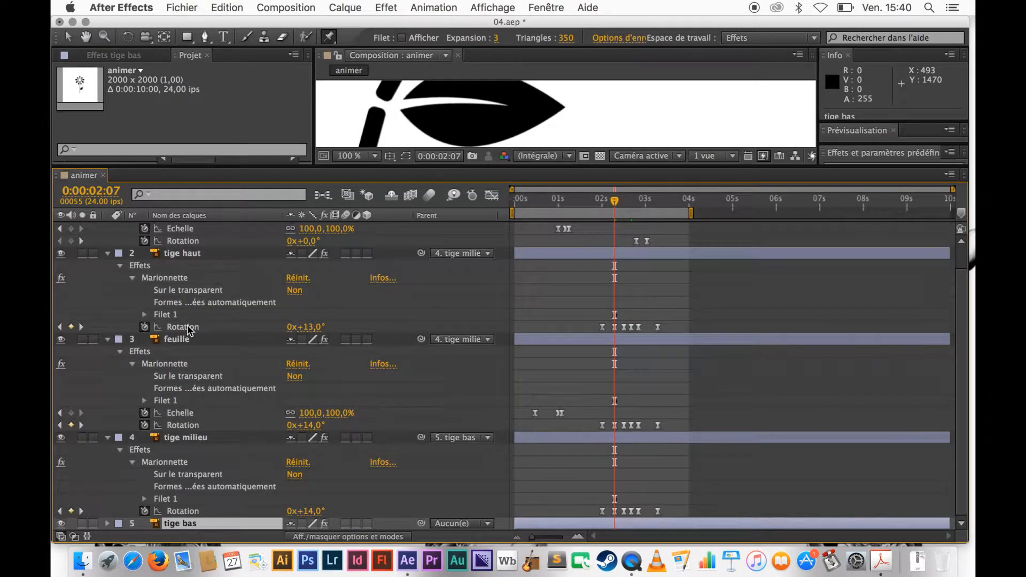
key("u")
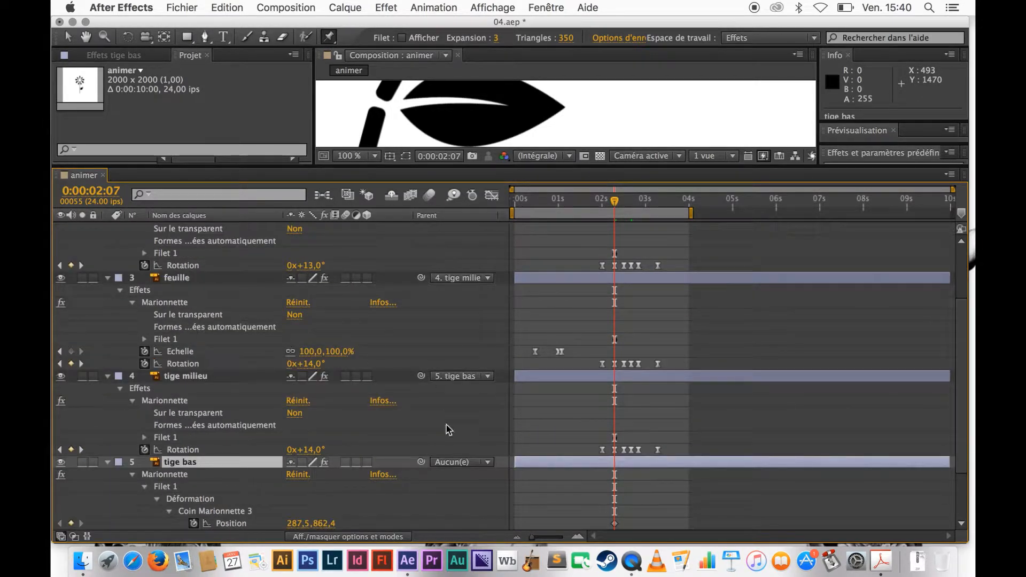
scroll(448, 440, "down", 1)
scroll(446, 440, "down", 2)
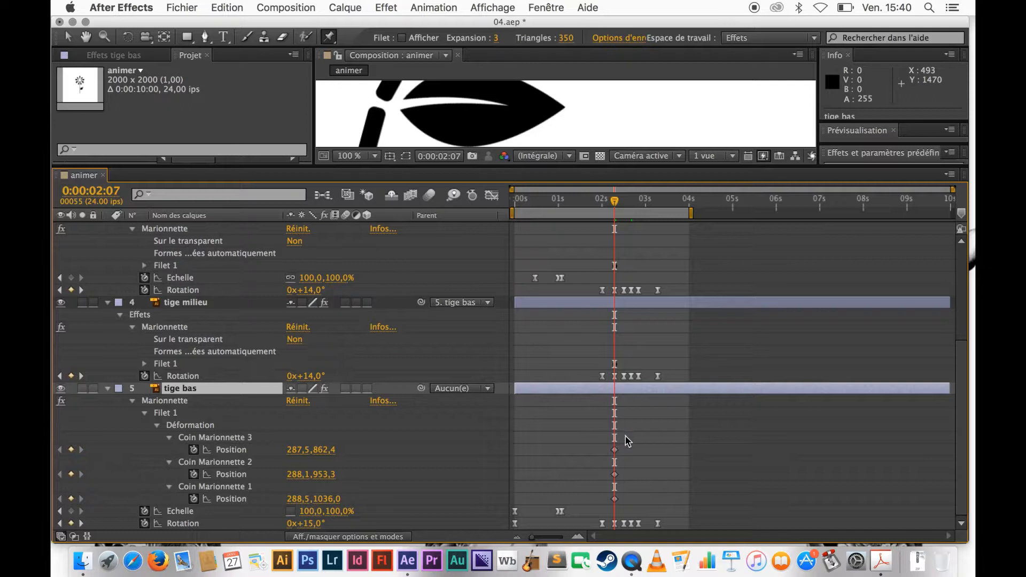
Move the three Puppet pin Position keyframes of tige bas to 0:00:02:00 and set the current time to that frame.
left_click_drag(640, 438, 592, 518)
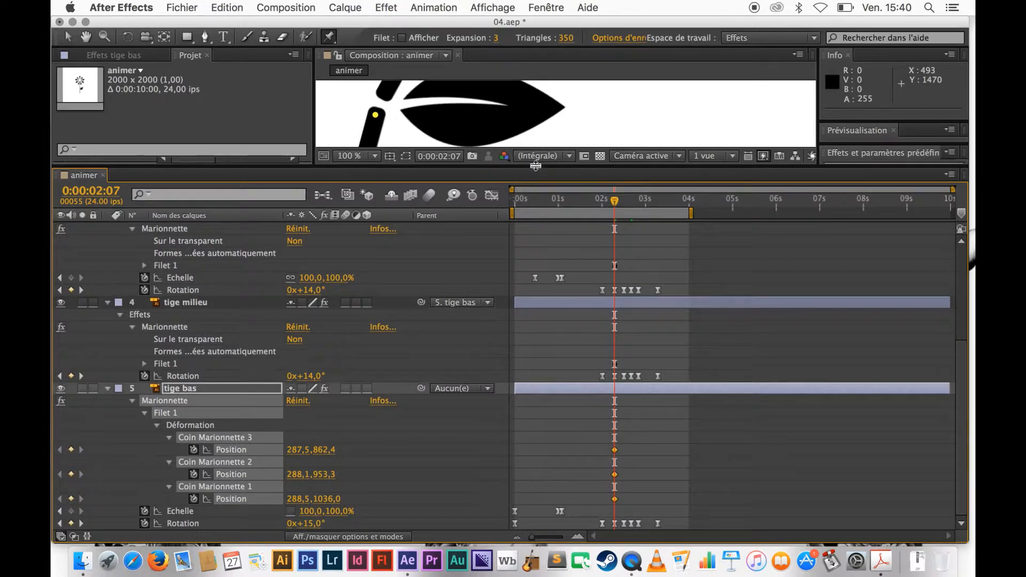
left_click_drag(536, 166, 533, 404)
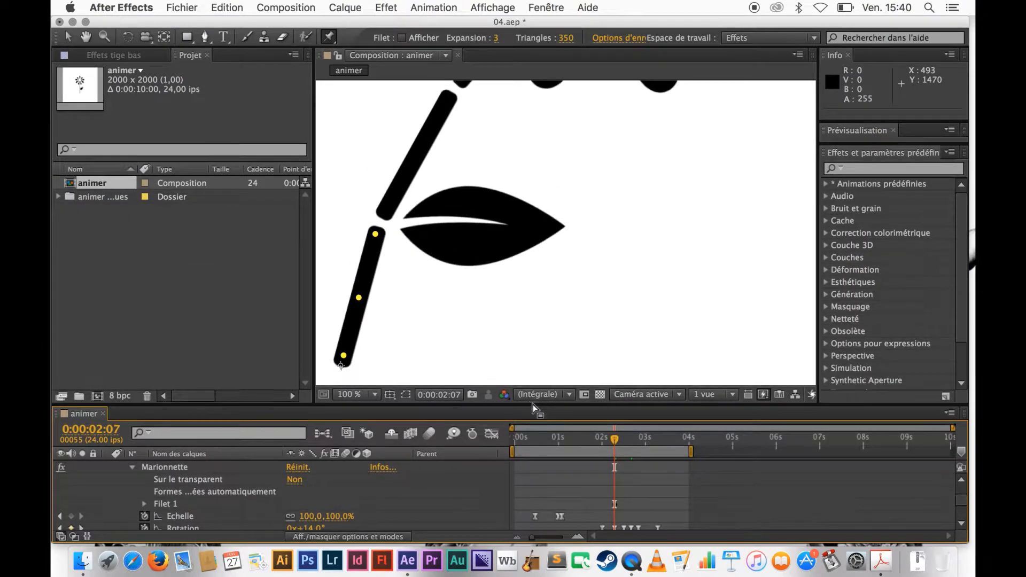
scroll(381, 488, "down", 6)
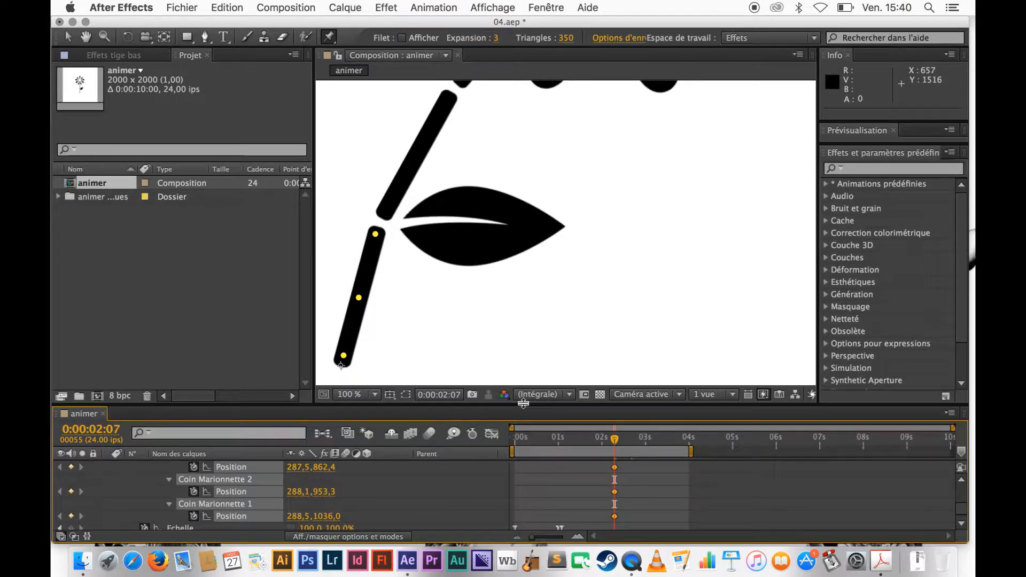
left_click_drag(522, 404, 523, 336)
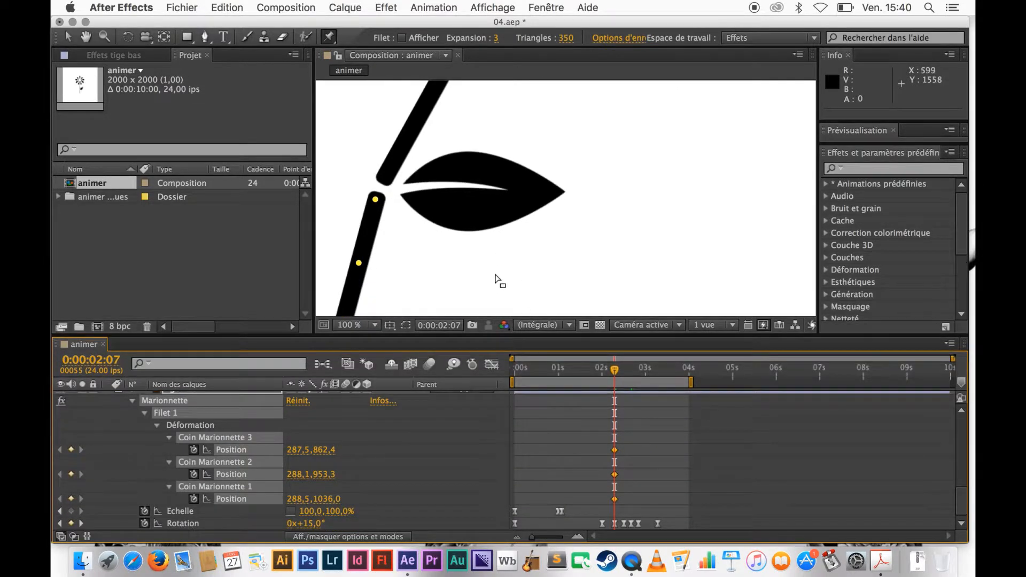
left_click_drag(498, 259, 653, 210)
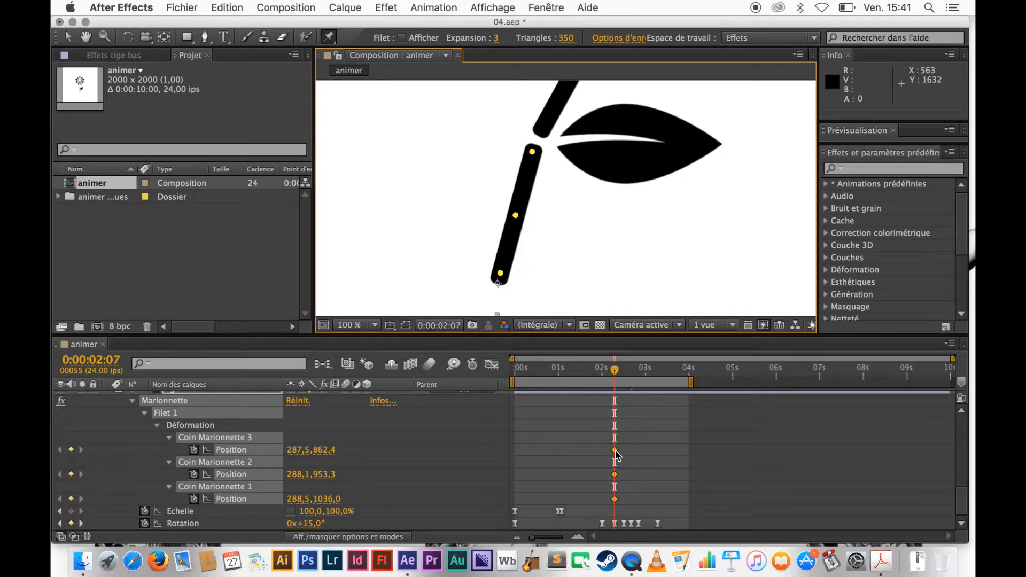
left_click_drag(615, 450, 603, 451)
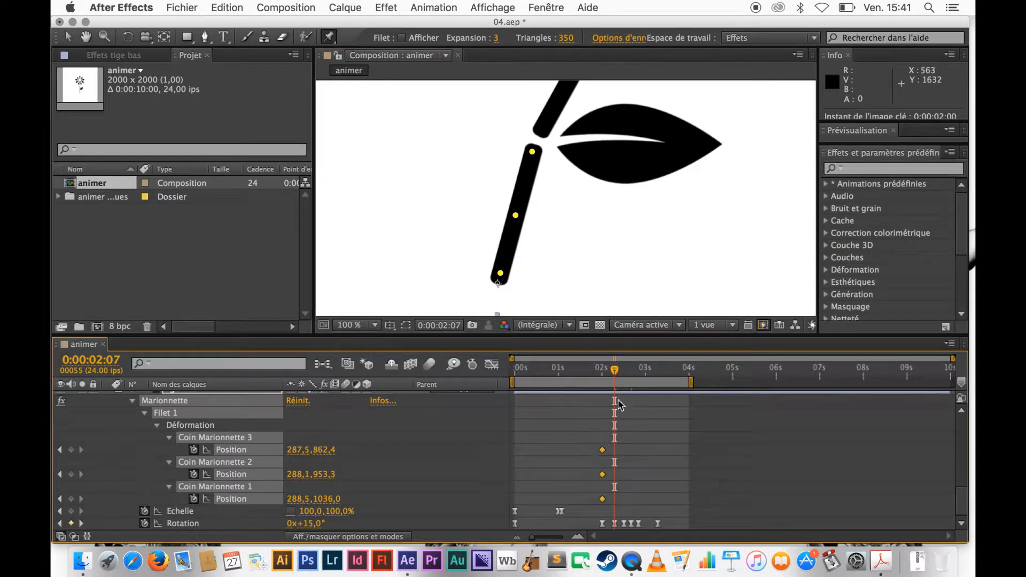
left_click_drag(614, 370, 603, 370)
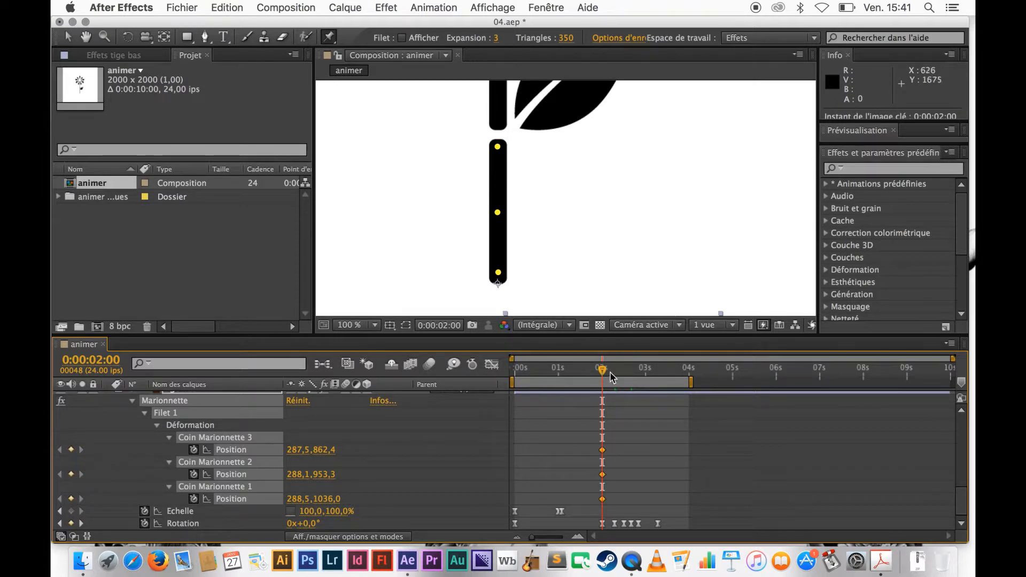
Set the current time to 0:00:02:07 and deselect the three Puppet pin keyframes of tige bas.
left_click_drag(603, 373, 615, 372)
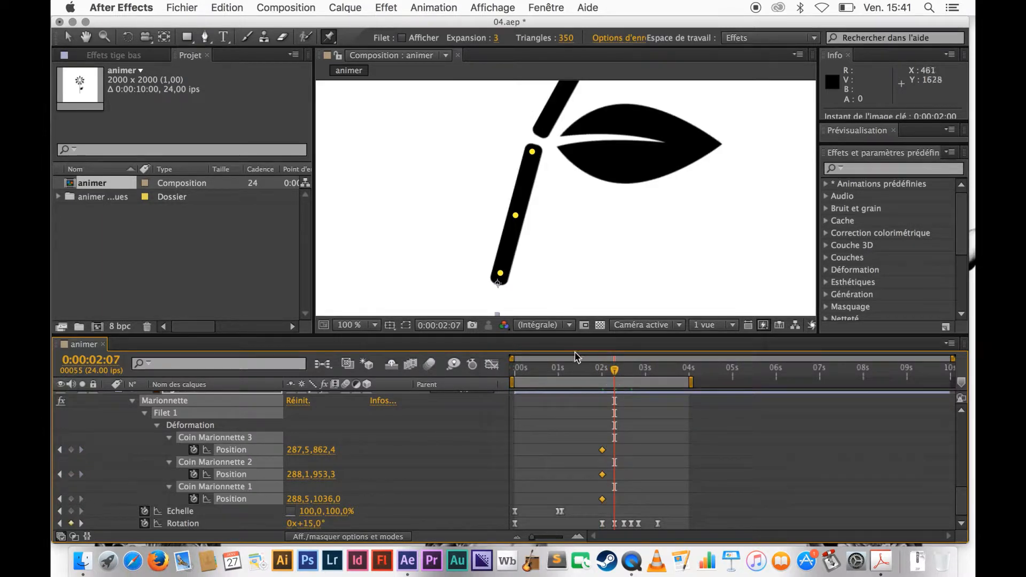
left_click(563, 452)
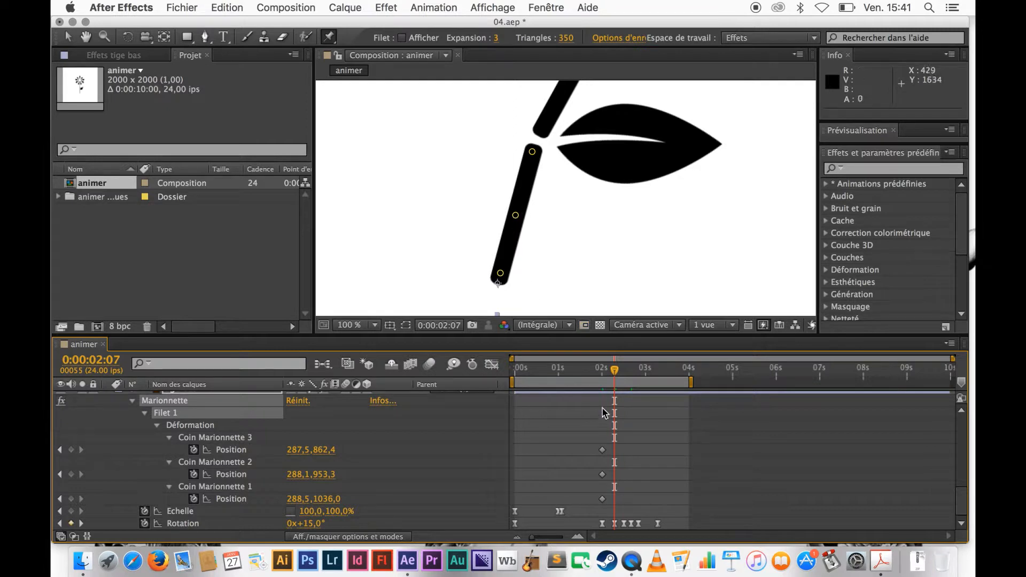
left_click_drag(584, 442, 608, 505)
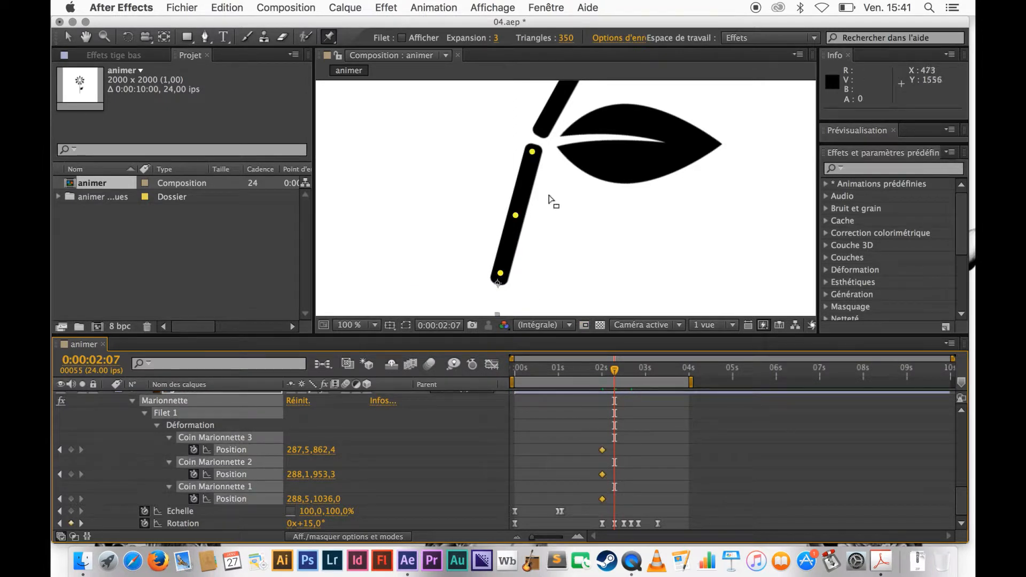
left_click(516, 216)
left_click_drag(516, 215, 490, 211)
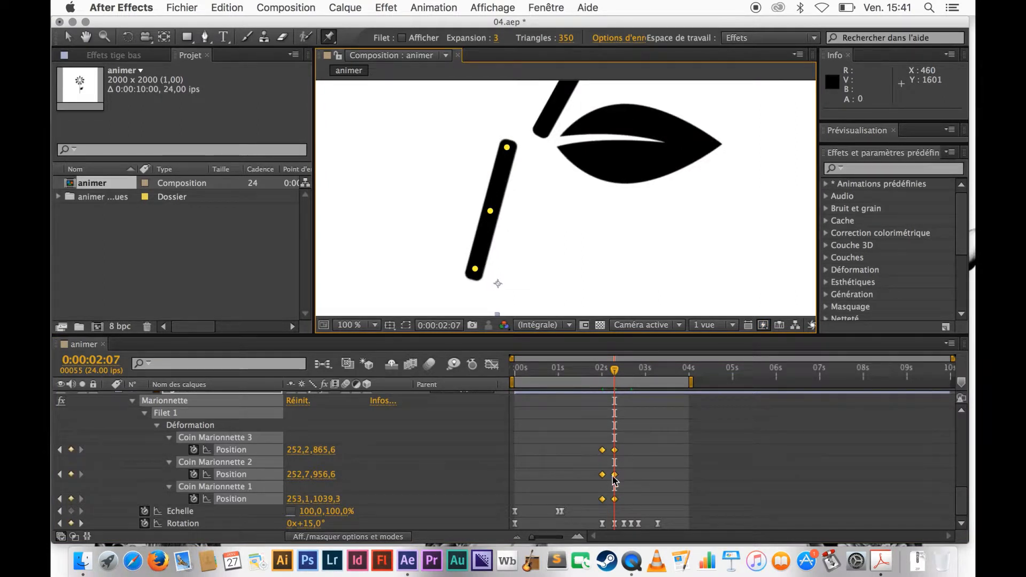
key("super+z")
key("super+z")
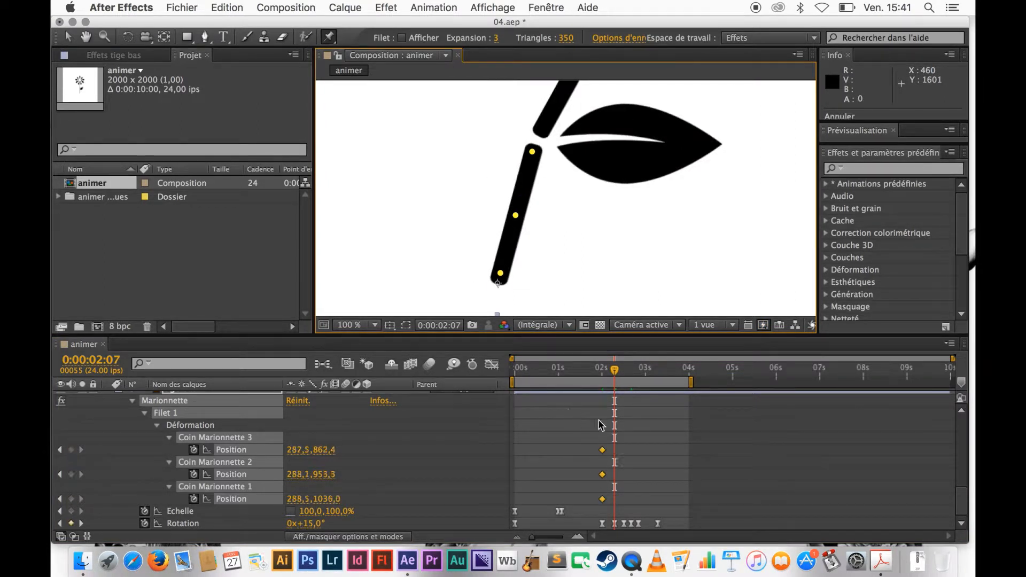
Move only tige bas's middle Puppet pin to 279,8, 953,5 at 0:00:02:07, and advance the current time to 0:00:02:12.
left_click(593, 426)
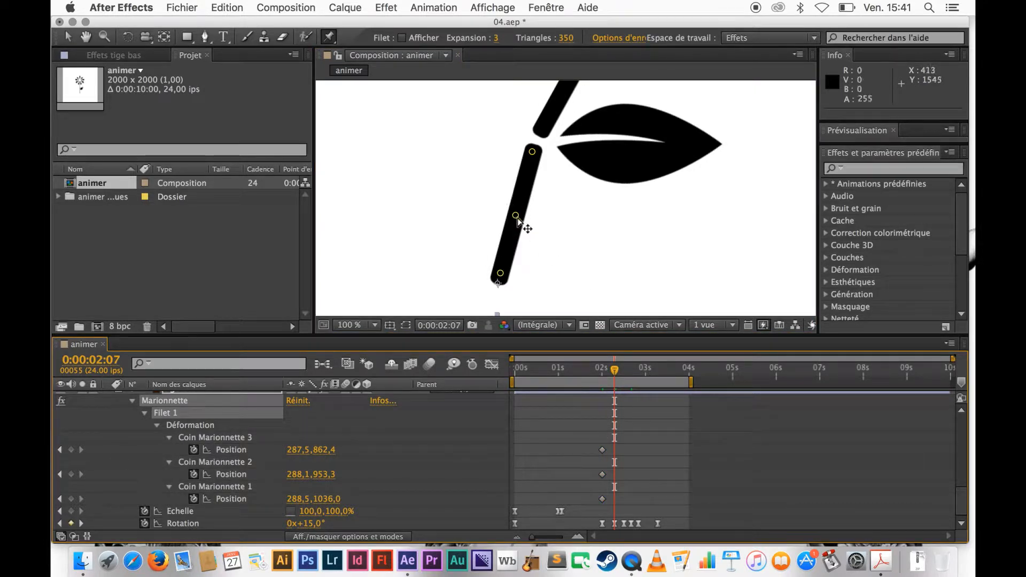
left_click_drag(516, 216, 513, 217)
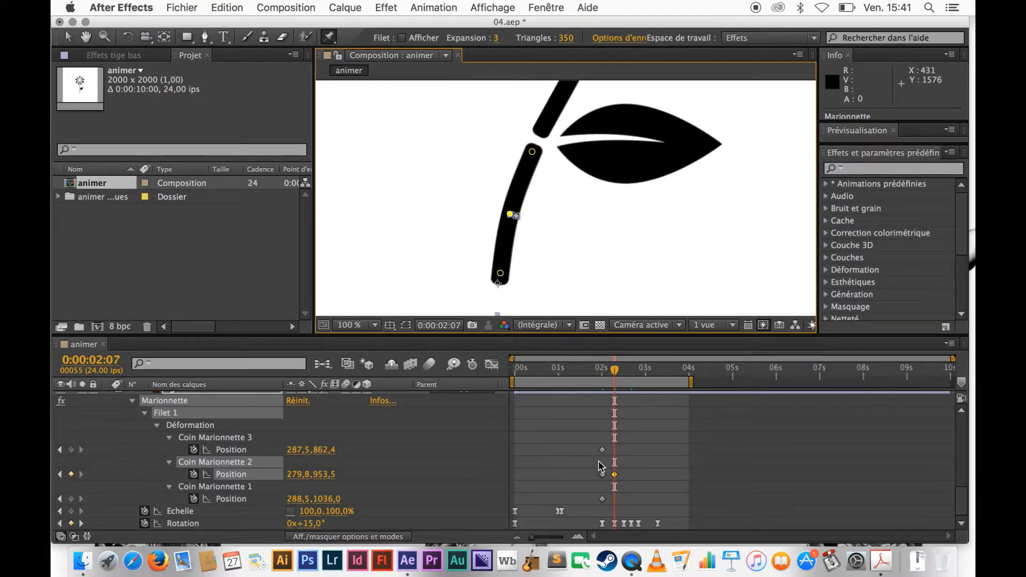
left_click(615, 369)
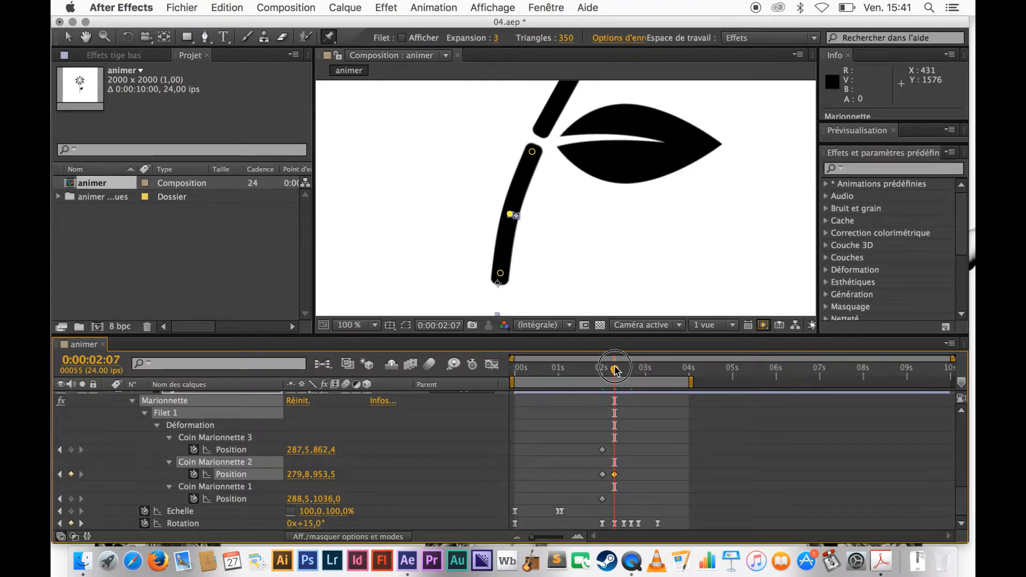
left_click_drag(615, 369, 624, 374)
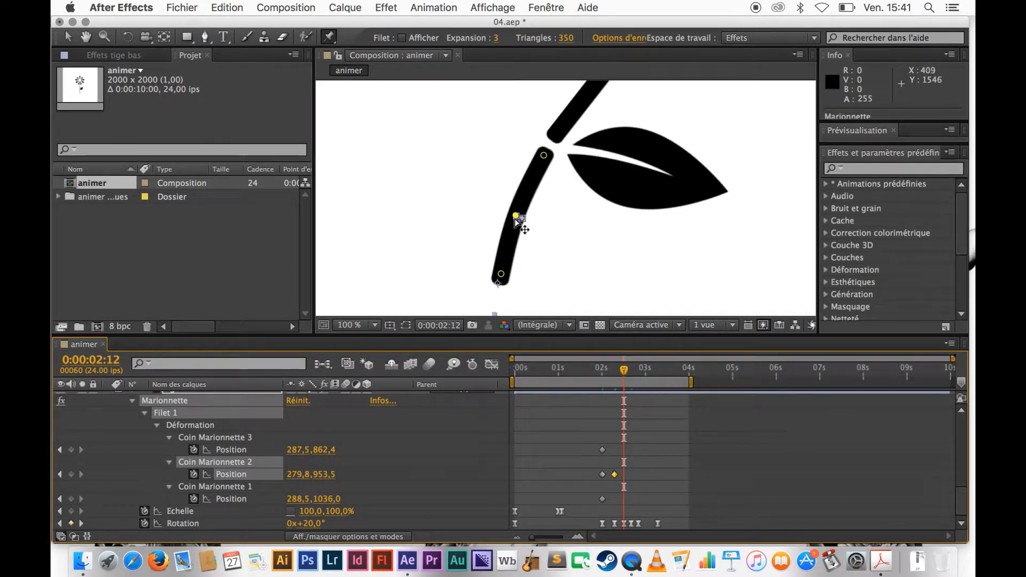
left_click_drag(515, 216, 510, 213)
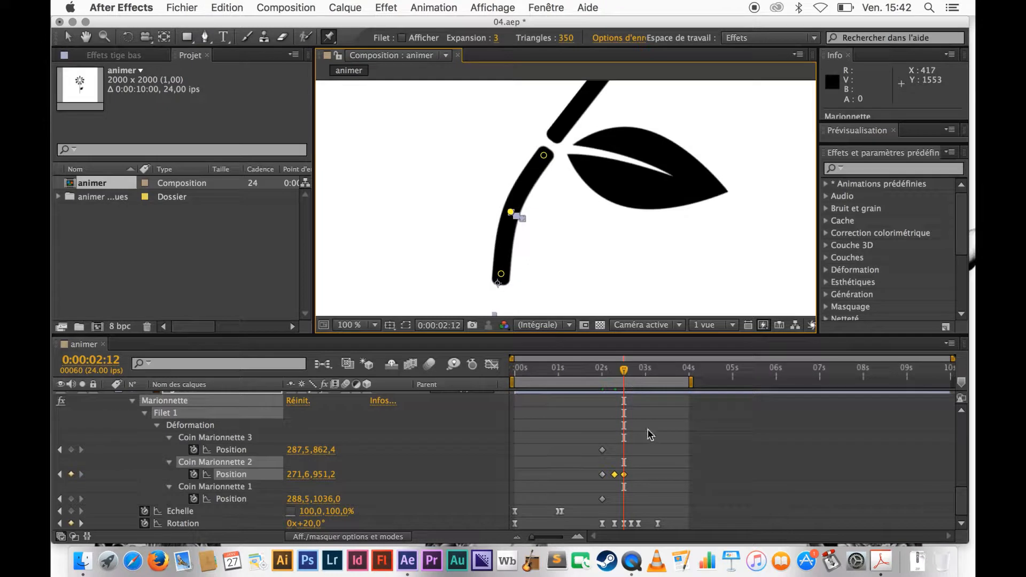
left_click_drag(625, 376, 632, 375)
left_click(632, 375)
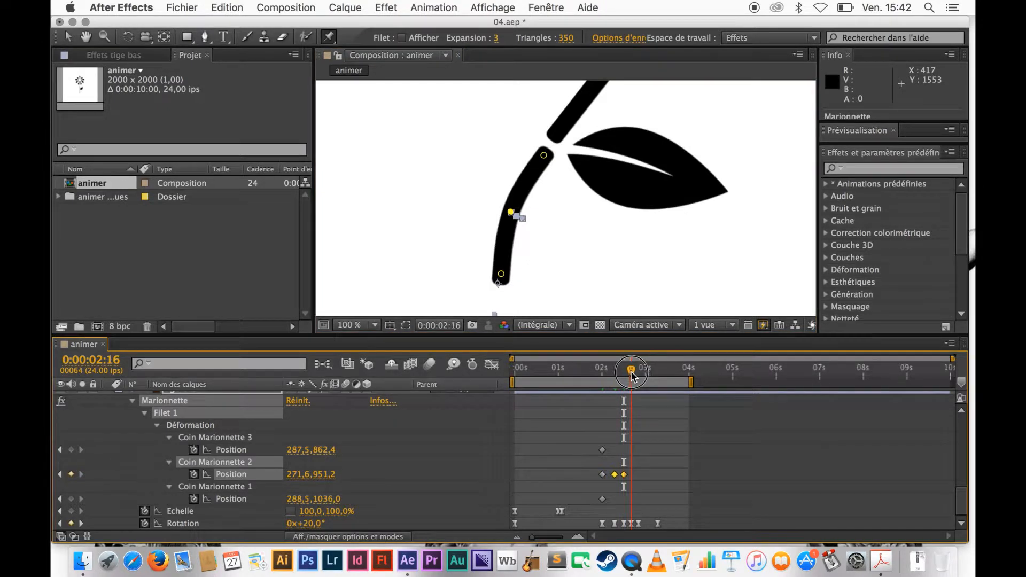
left_click(619, 458)
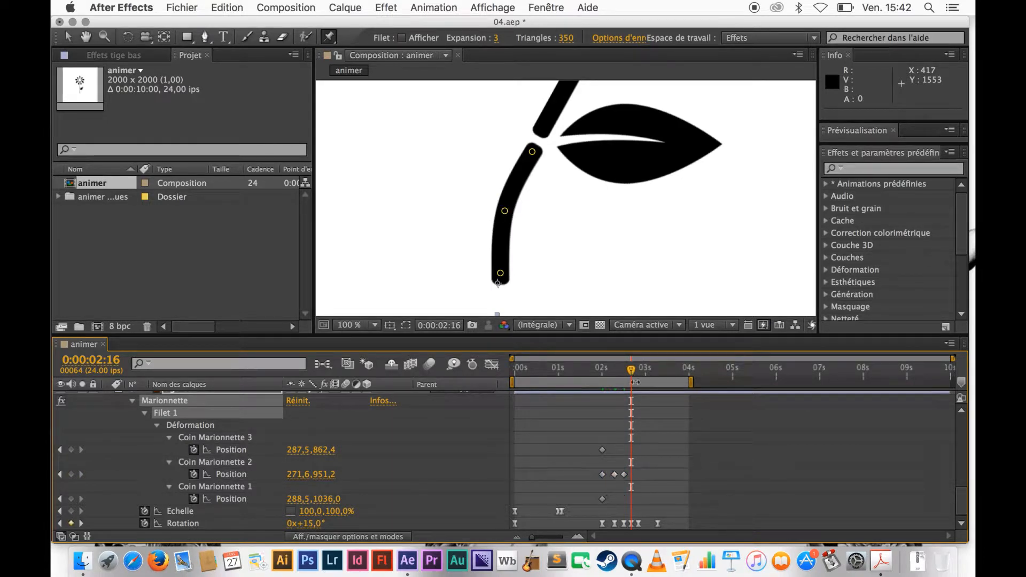
key("super+z")
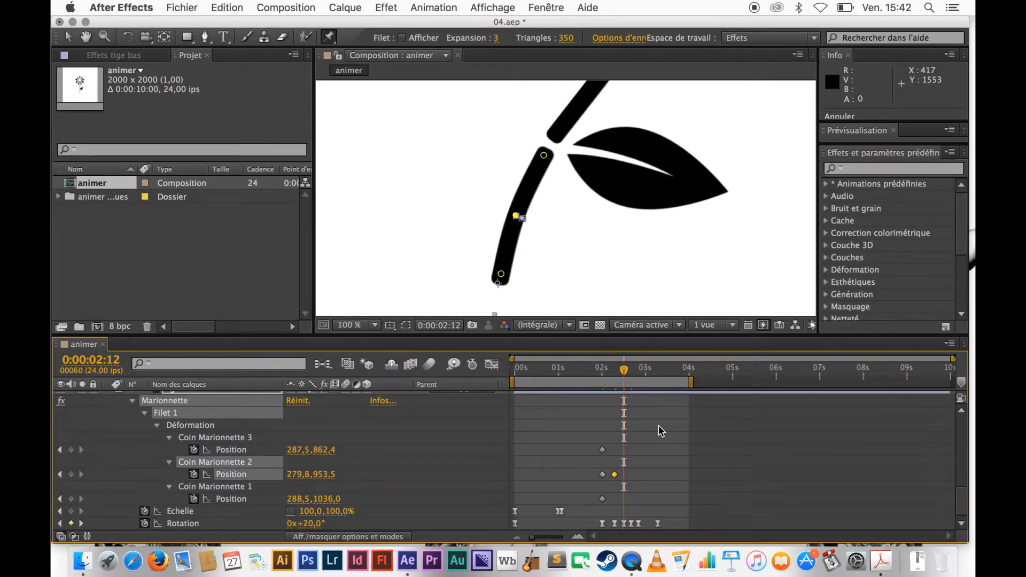
Shift the middle Puppet pin of tige bas slightly outward to about 275,4, 953,0 at 0:00:02:12.
left_click(643, 479)
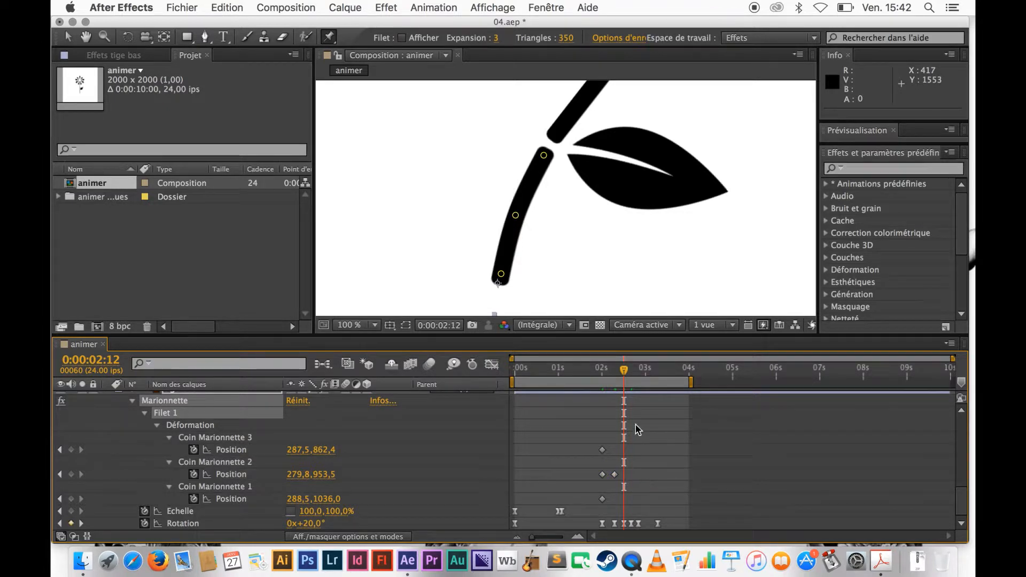
left_click(515, 214)
left_click_drag(515, 213, 513, 214)
left_click(513, 216)
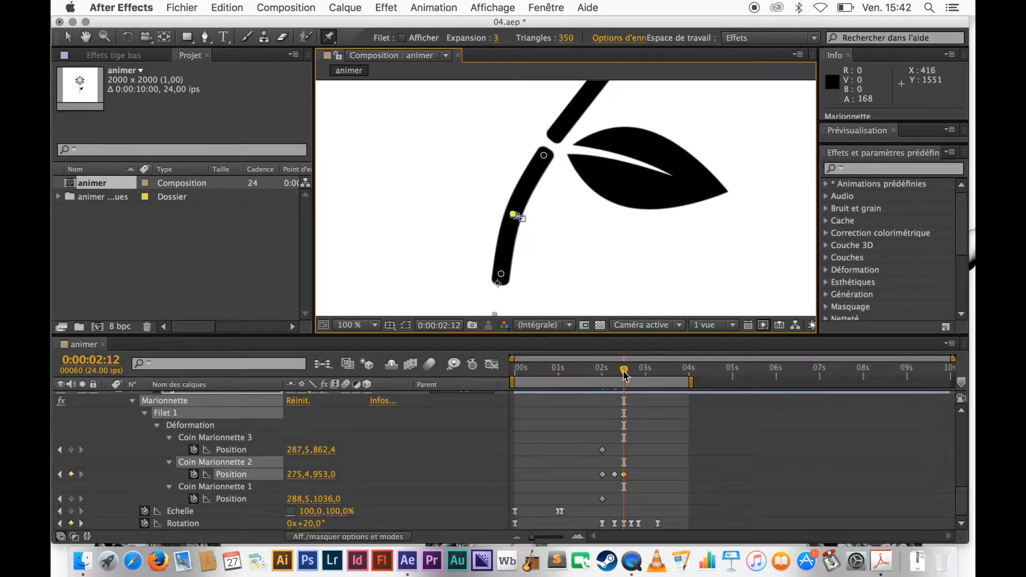
Copy Coin Marionnette 2's Position keyframe from 0:00:02:07 to 0:00:02:16.
left_click_drag(624, 368, 633, 374)
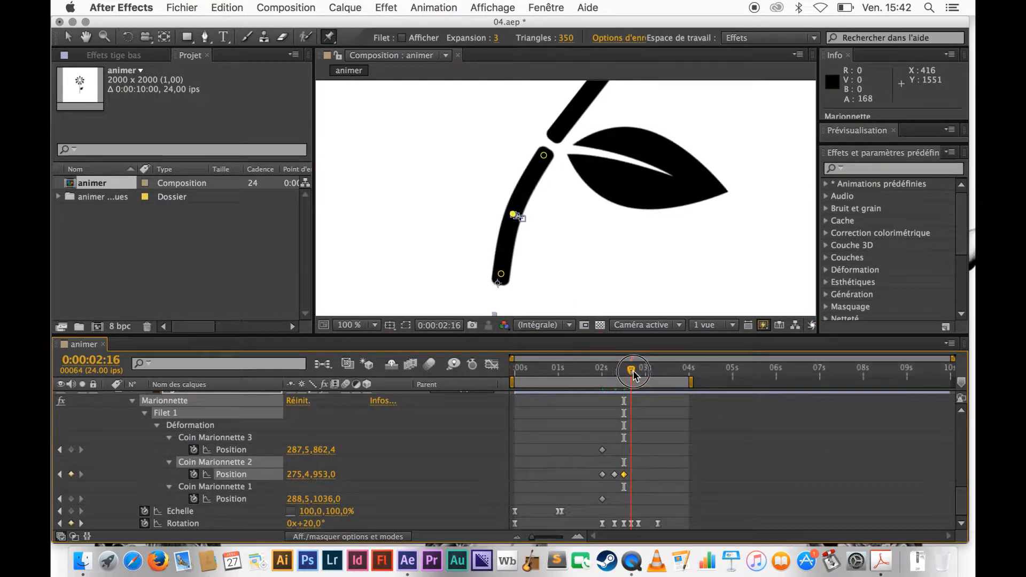
left_click(615, 475)
key("cmd+c")
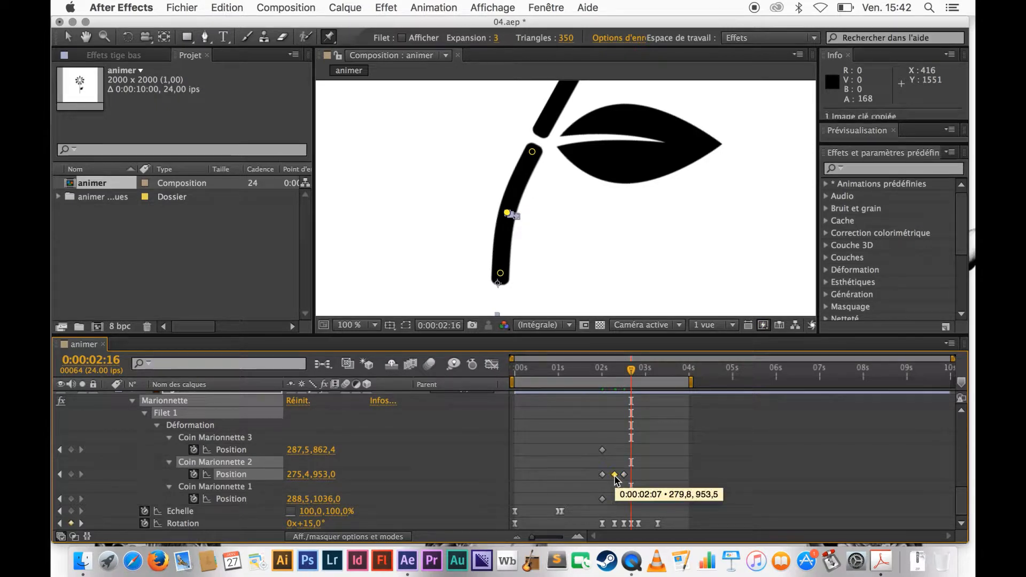
key("super+v")
Copy Coin Marionnette 2's 0:00:02:12 Position keyframe to 0:00:02:20 and nudge the pin to about 274,5, 953,4.
left_click(630, 370)
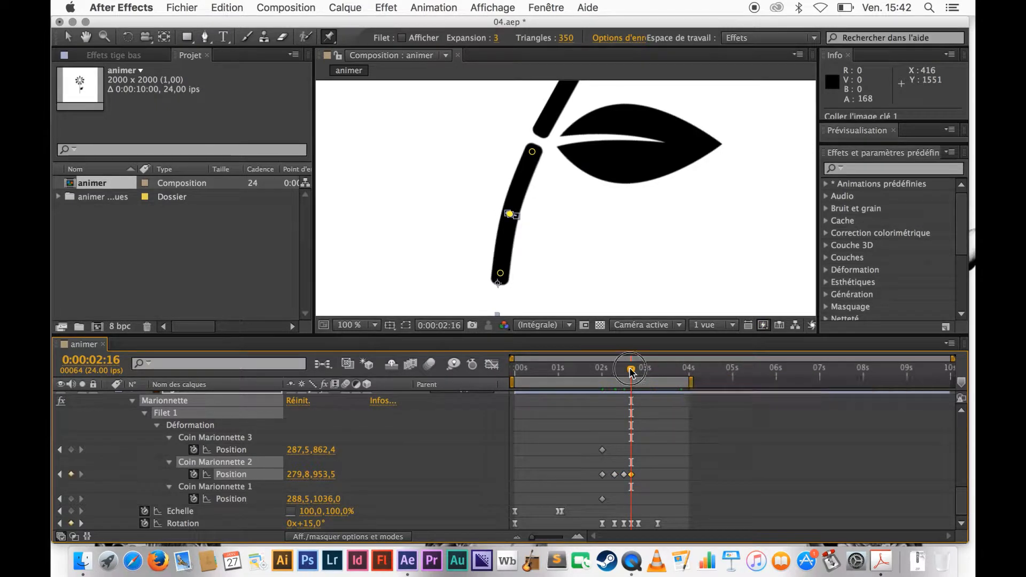
left_click_drag(630, 371, 640, 372)
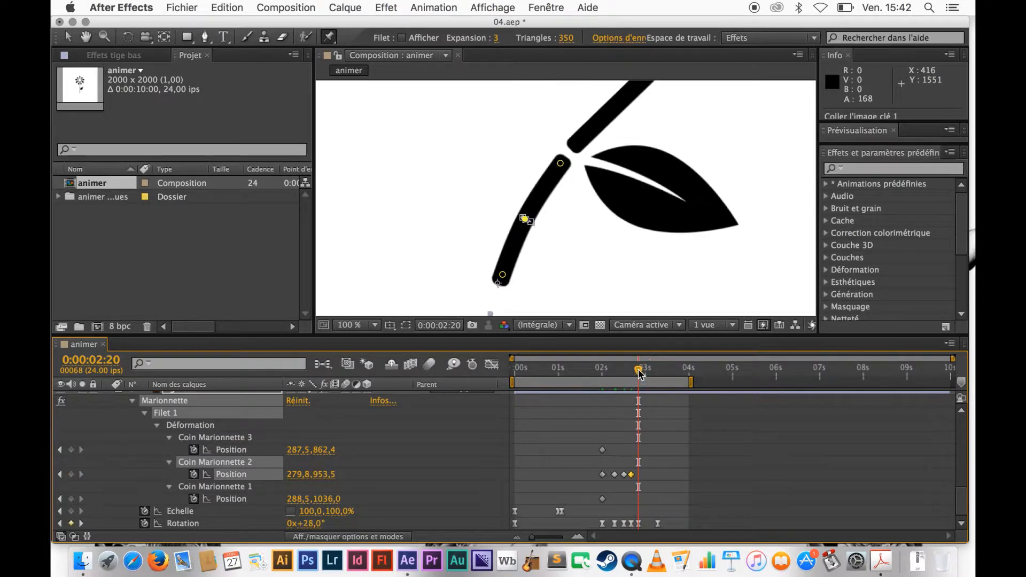
left_click(624, 475)
key("super+c")
key("super+v")
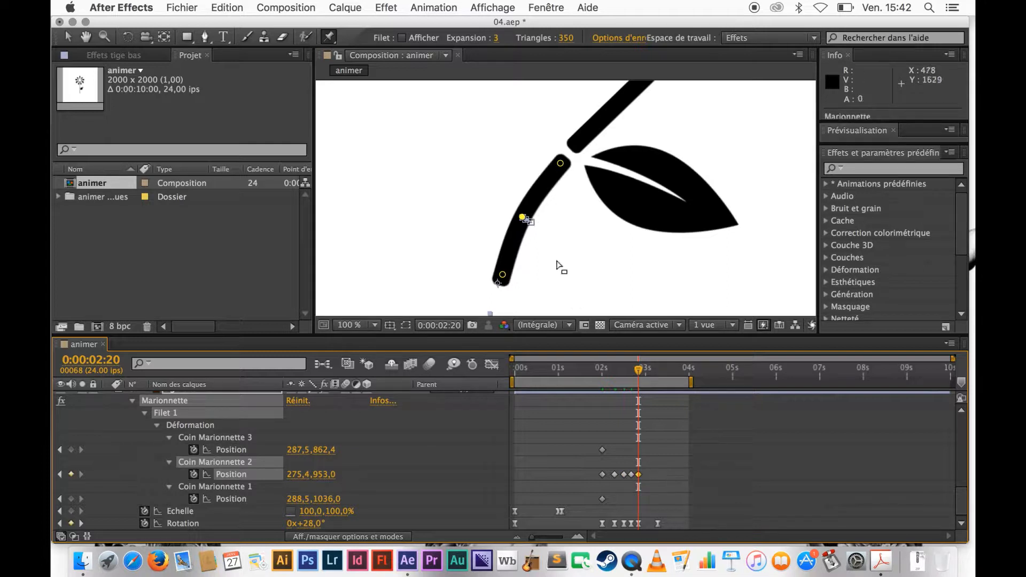
left_click_drag(522, 219, 522, 219)
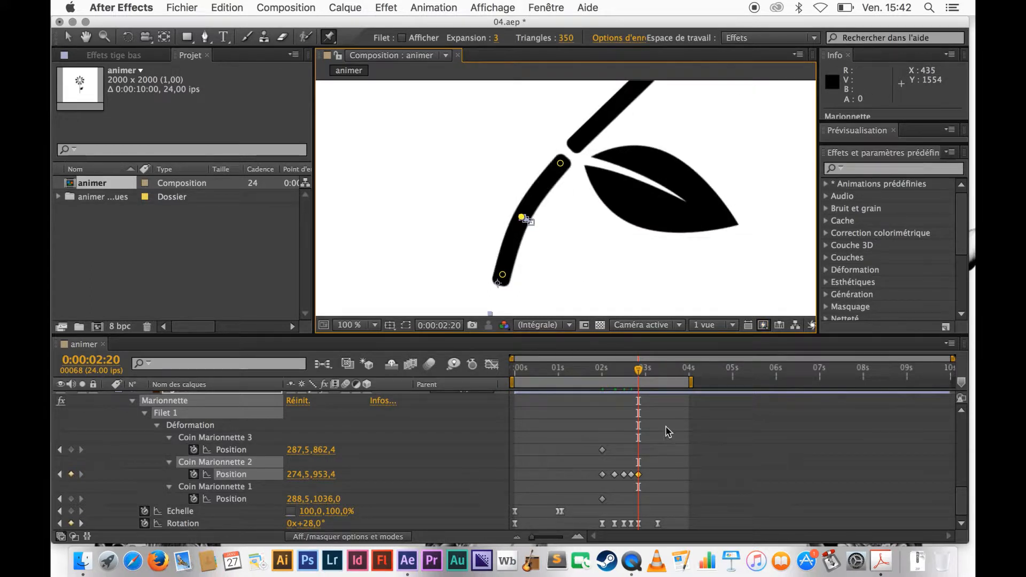
Copy Coin Marionnette 2's initial Position keyframe from 0:00:02:00 to 0:00:03:07 to straighten the stem segment.
left_click_drag(638, 370, 656, 377)
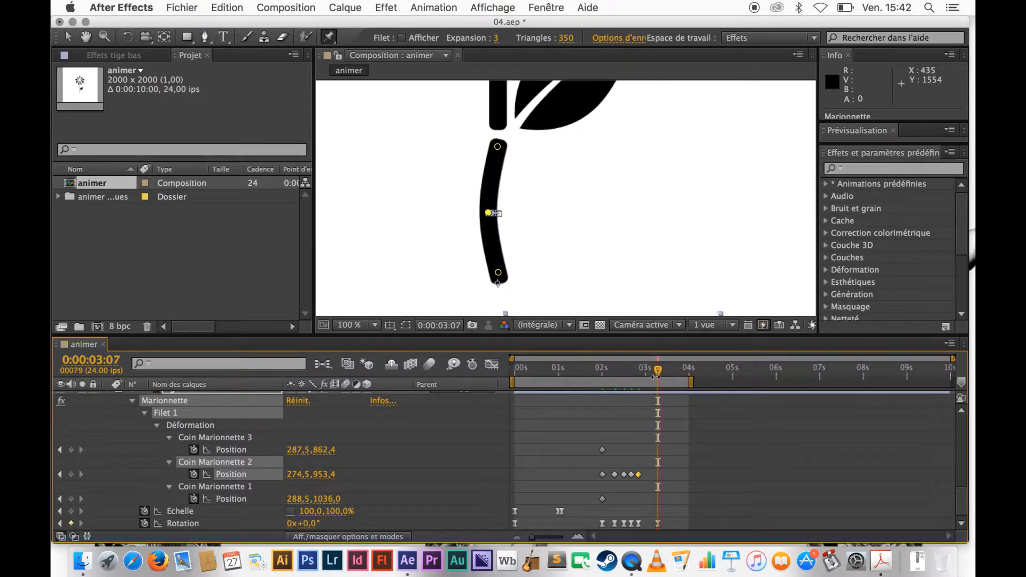
left_click(601, 475)
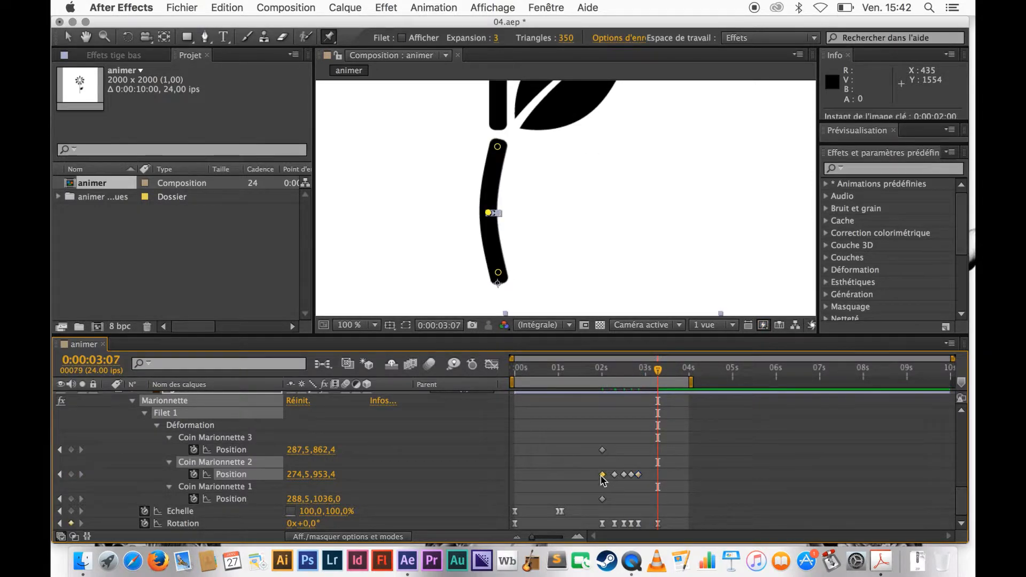
key("super+c")
key("super+v")
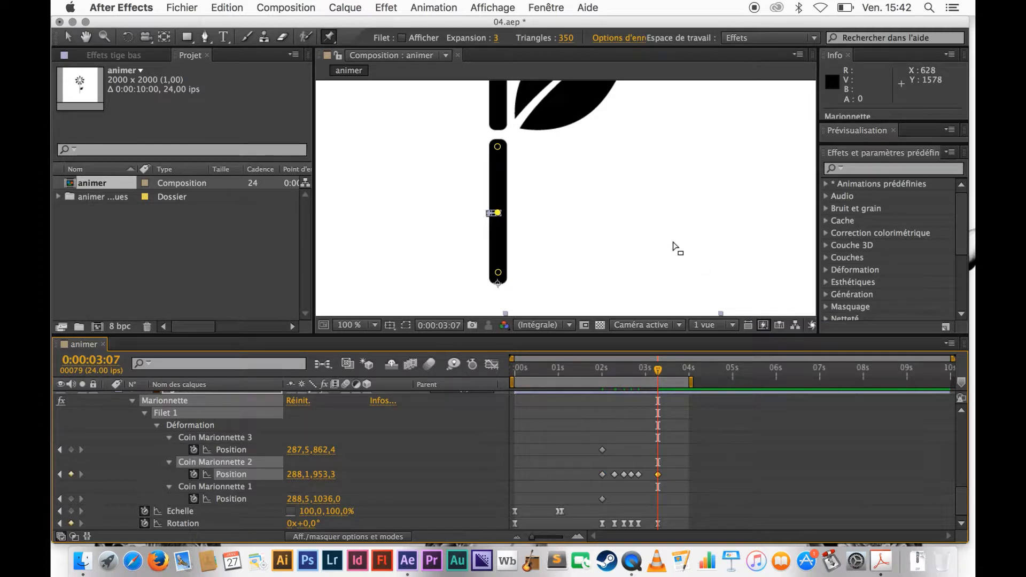
Zoom the composition out to 50 %, reveal the preview controls and play a RAM preview of the animation.
key("comma")
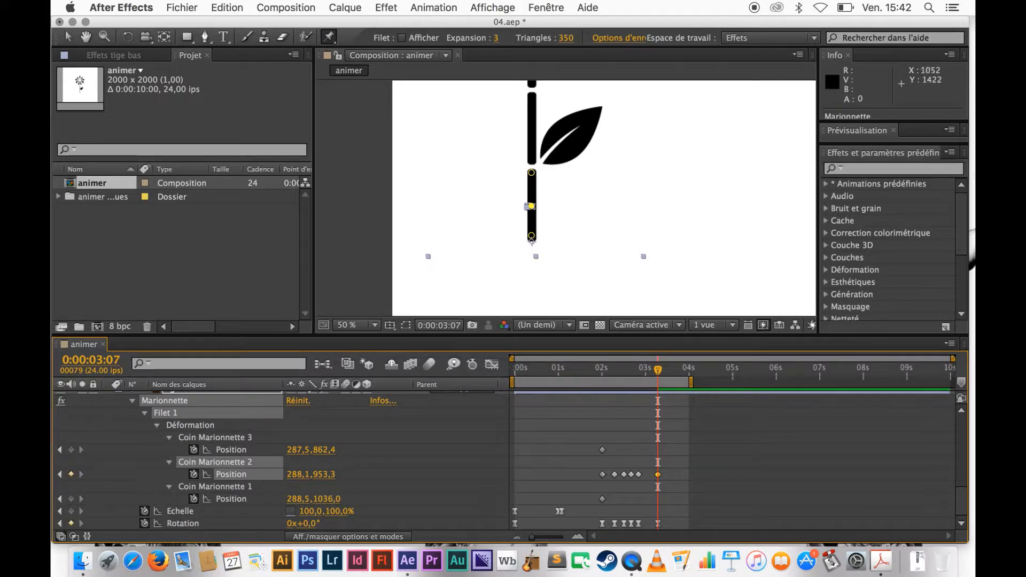
left_click(868, 134)
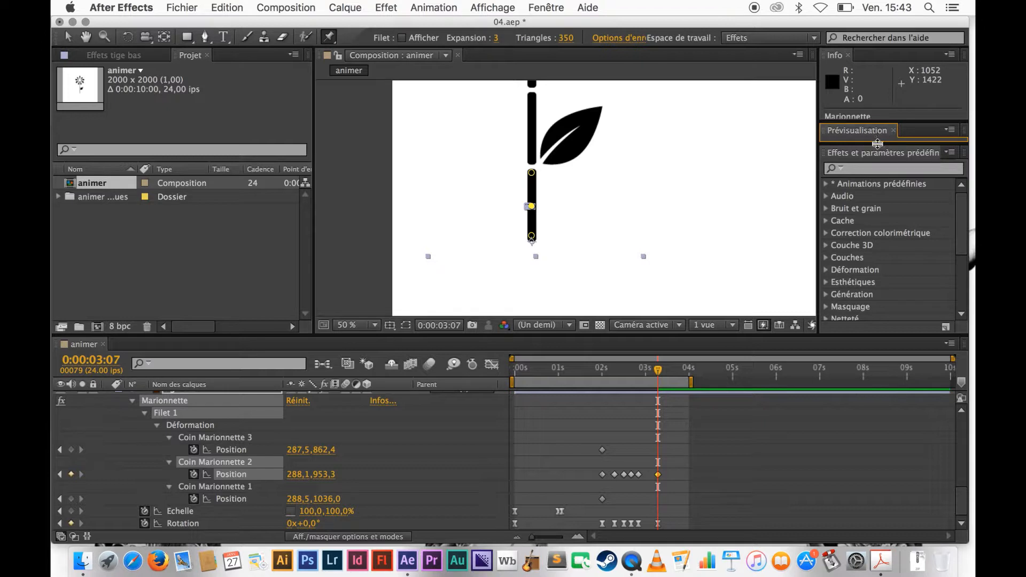
left_click_drag(878, 143, 881, 184)
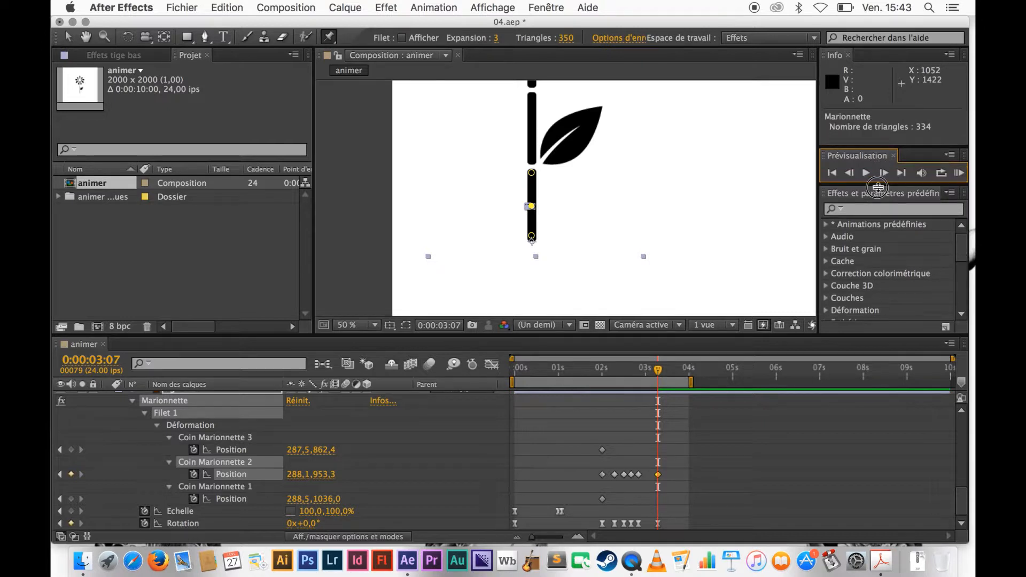
left_click(959, 174)
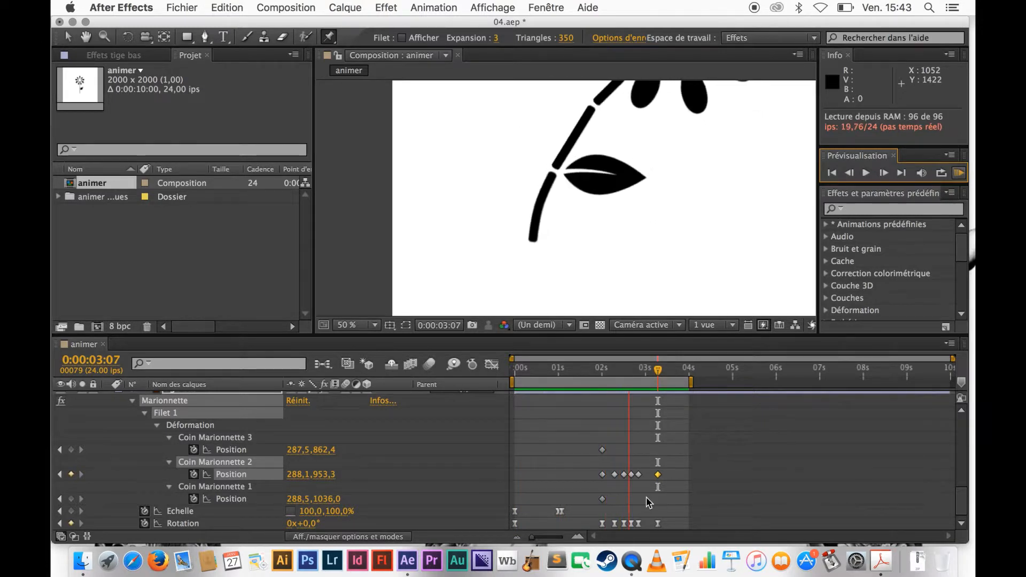
key("space")
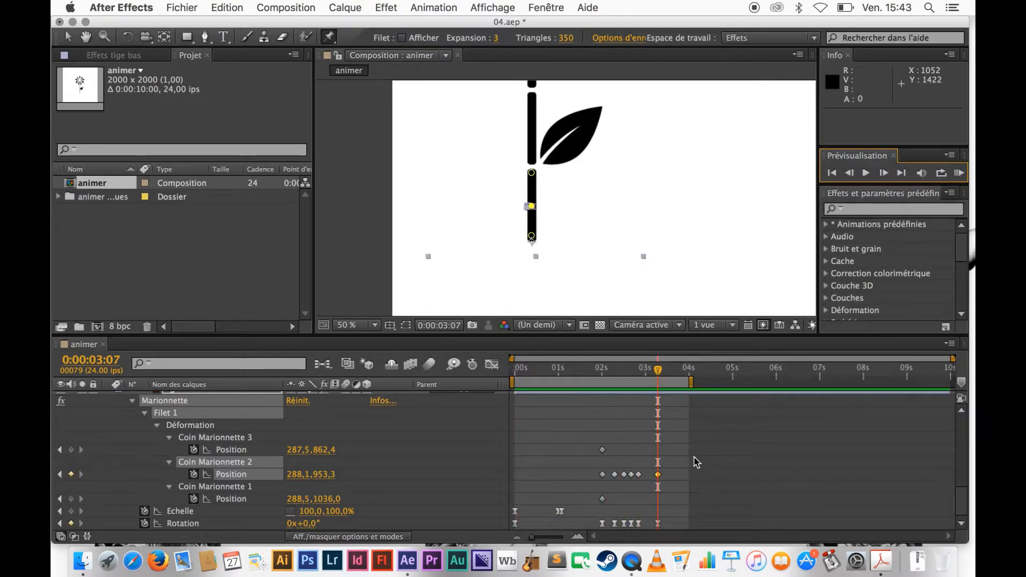
Apply the Lissage de vitesse easing to all Position keyframes of the three Puppet pins on tige bas.
left_click(691, 455)
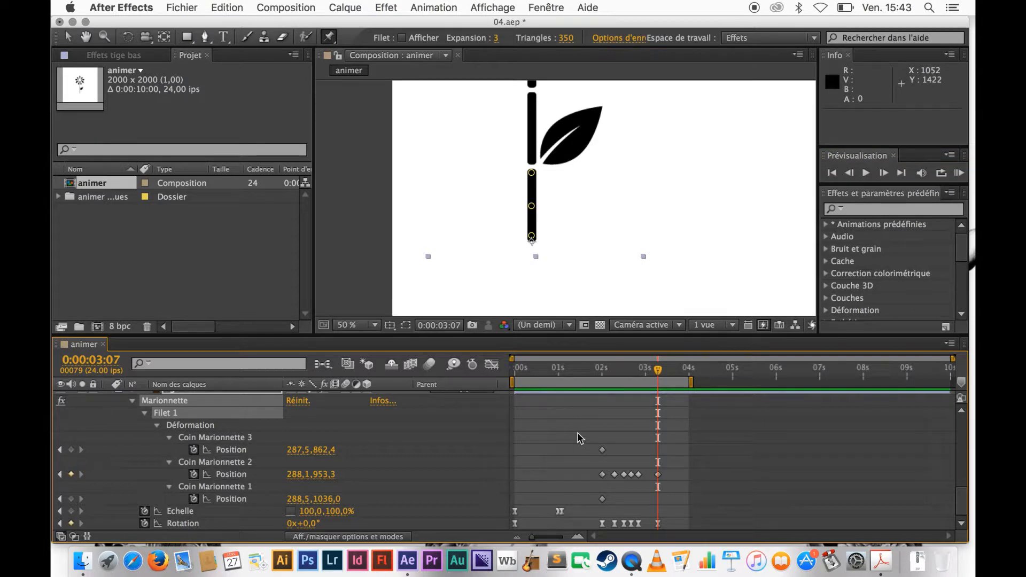
left_click_drag(579, 443, 671, 504)
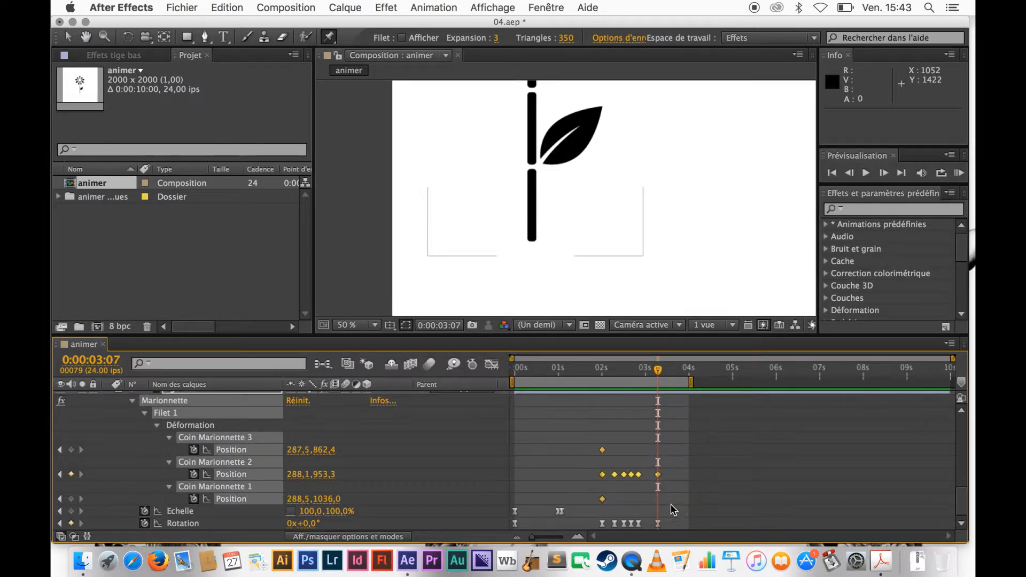
right_click(603, 453)
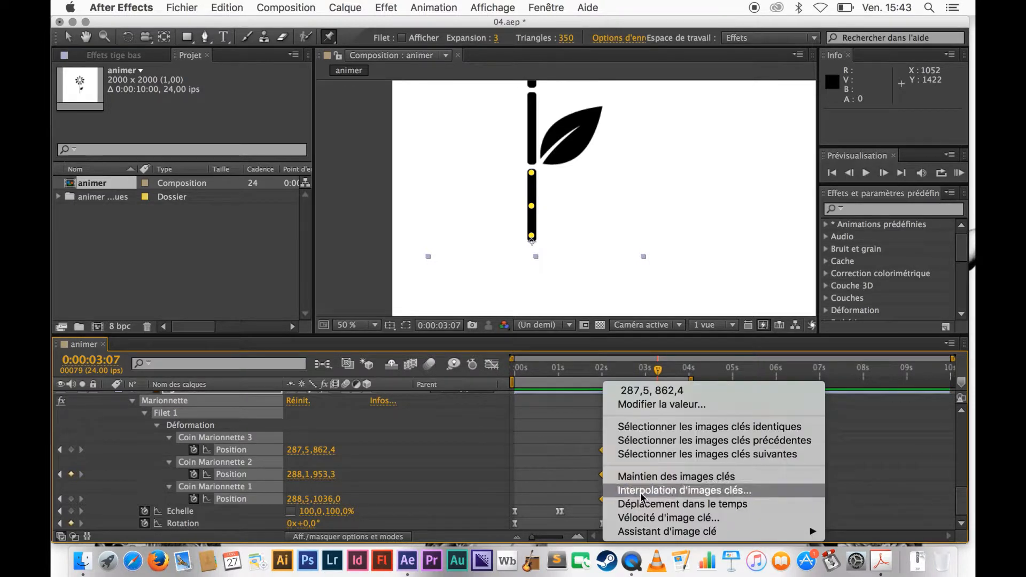
mouse_move(641, 531)
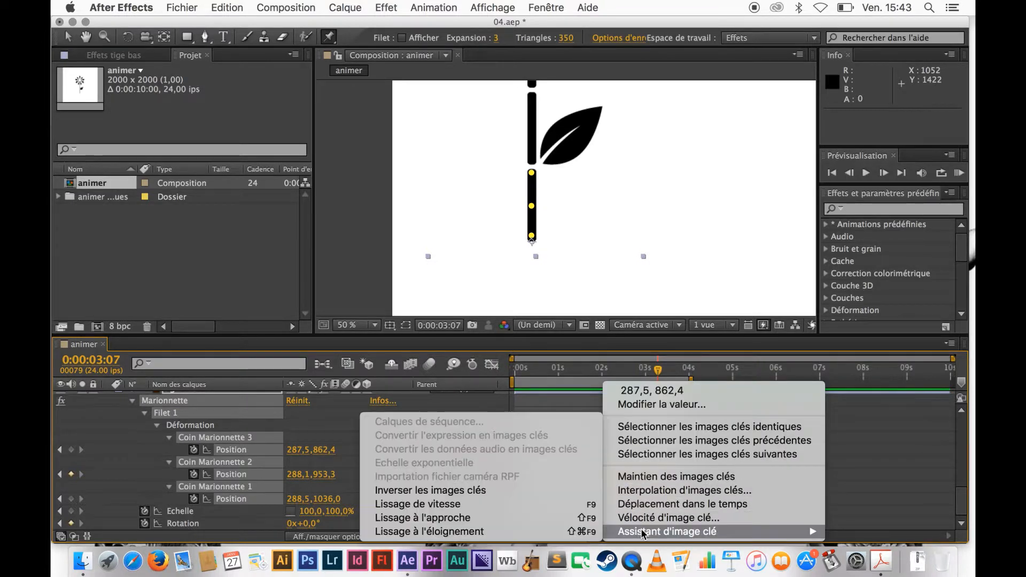
left_click(497, 503)
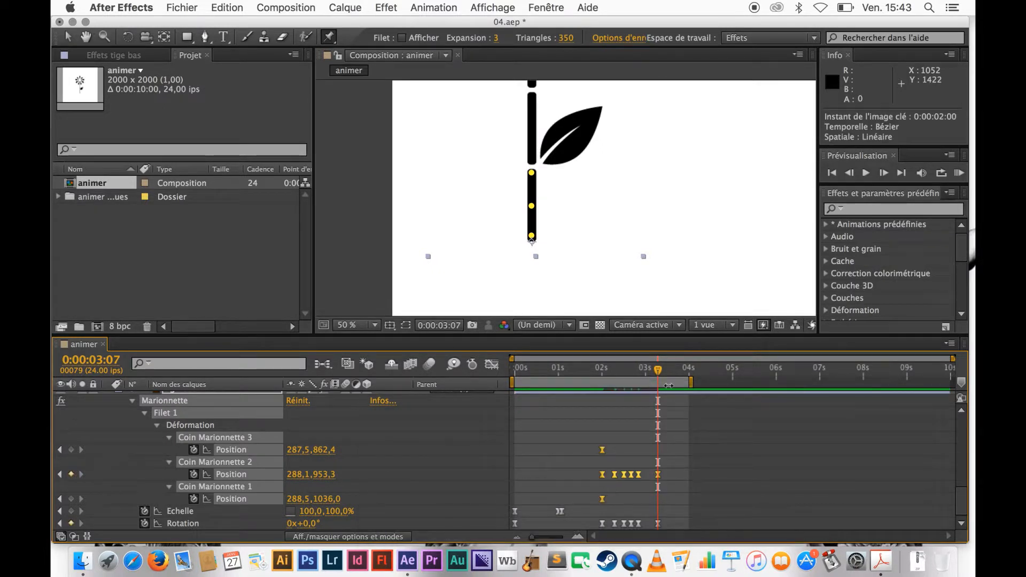
Return the current time to 0:00:02:00 and play a RAM preview of the eased stem movement.
left_click_drag(657, 374, 603, 372)
left_click(959, 173)
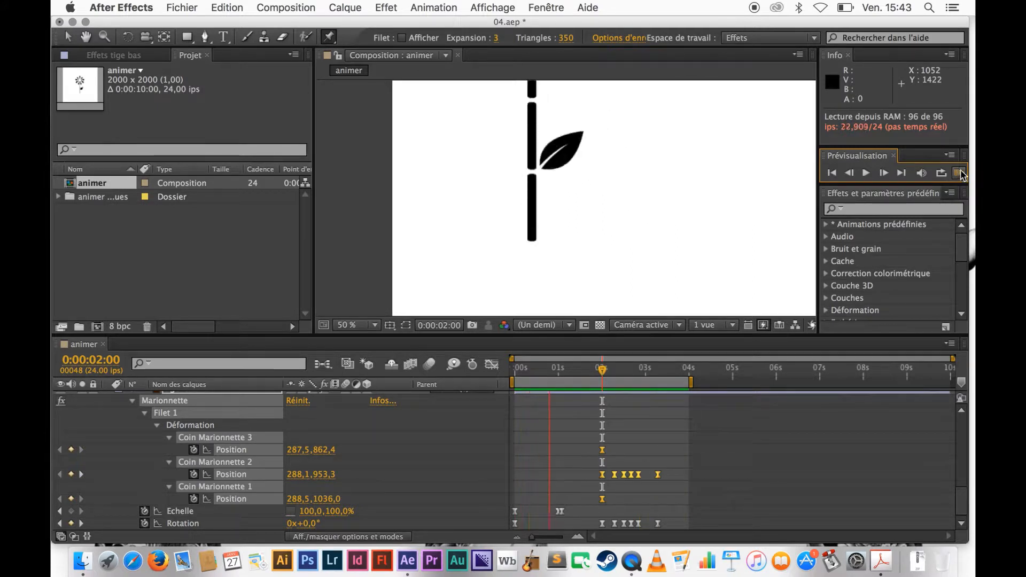
Stop the preview, reveal tige milieu's animated properties and move the three Puppet pins' Position keyframes to 0:00:02:00.
left_click(960, 172)
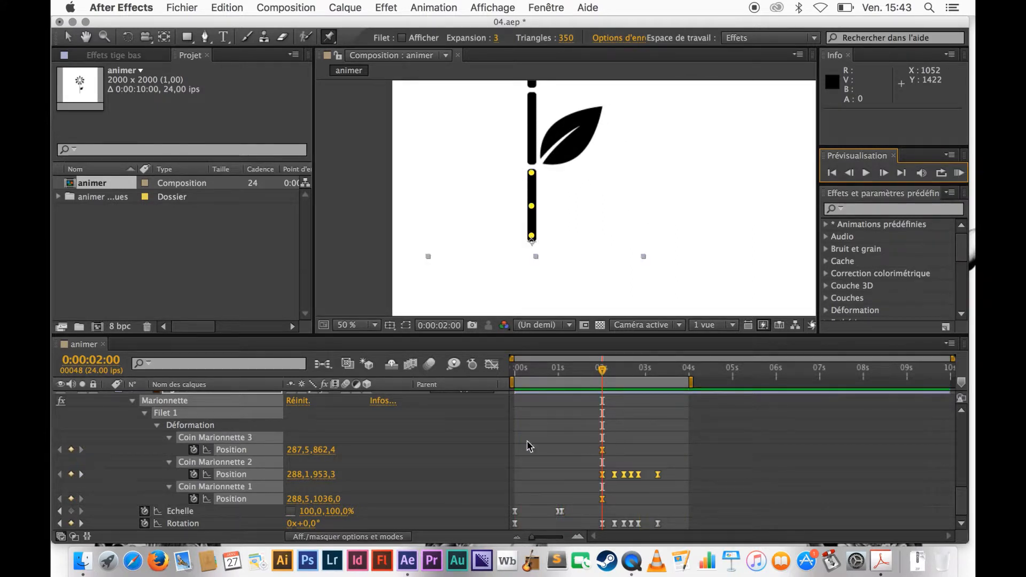
scroll(450, 445, "up", 3)
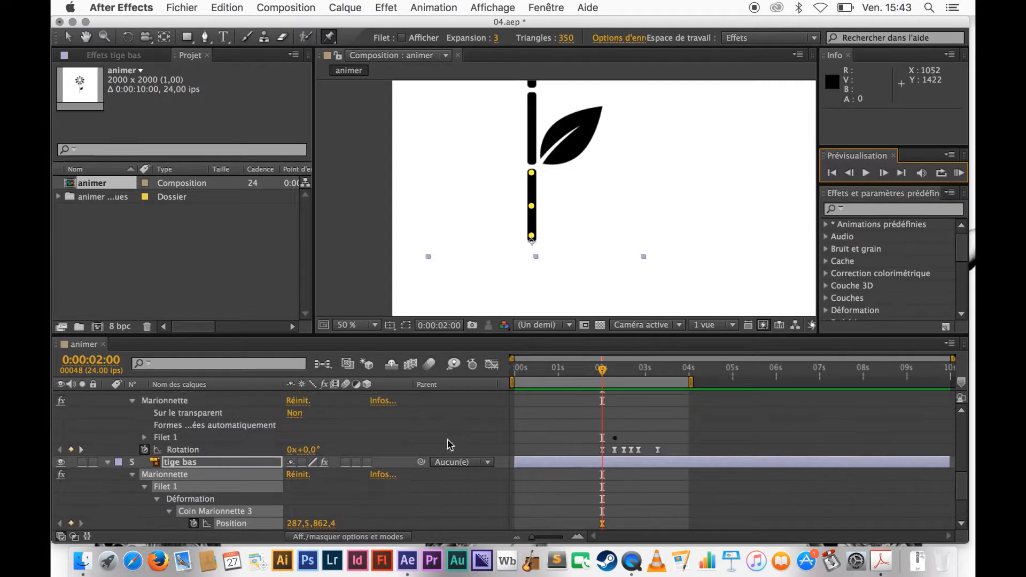
left_click(215, 467)
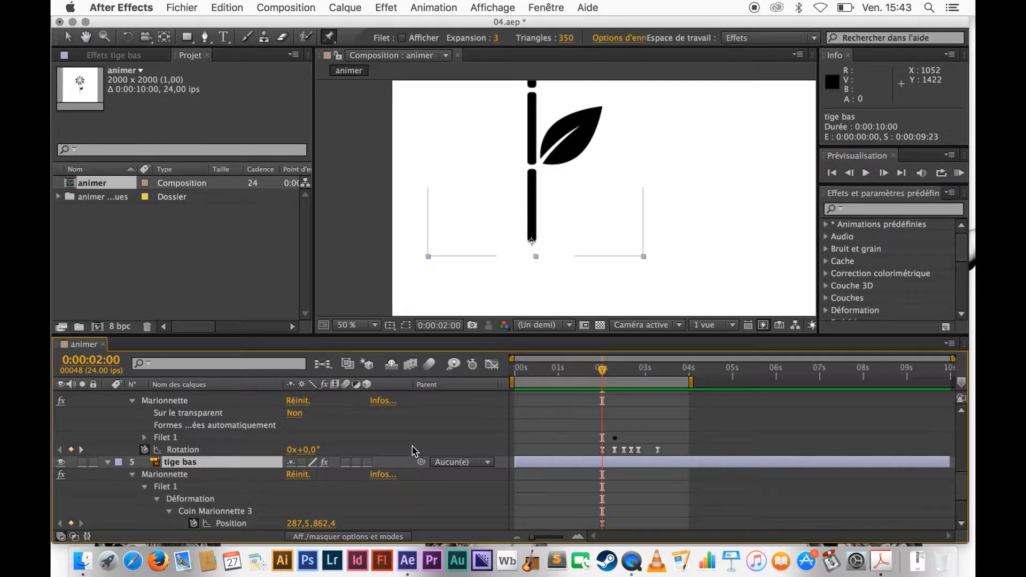
scroll(415, 446, "up", 4)
scroll(415, 450, "down", 3)
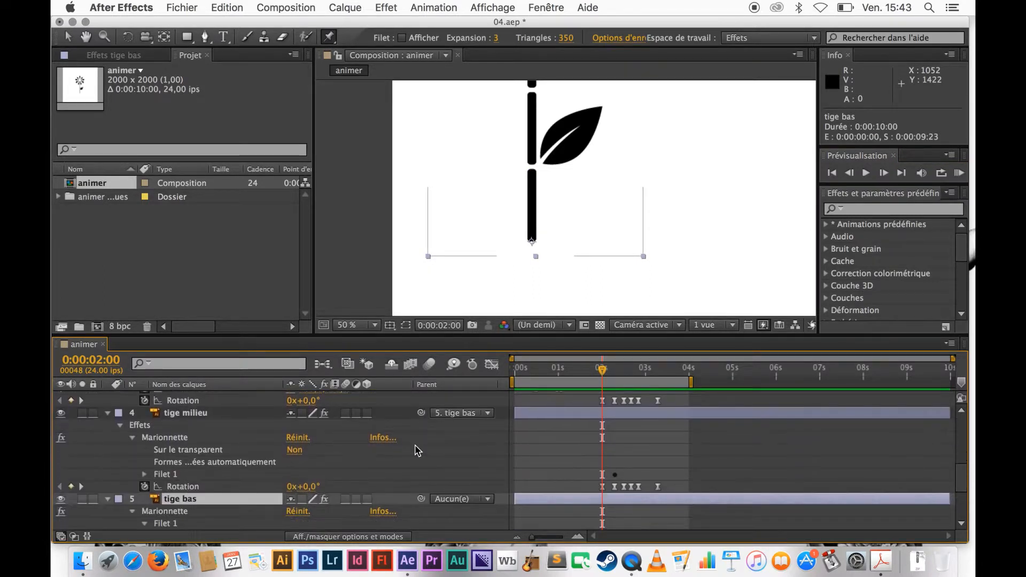
left_click(238, 419)
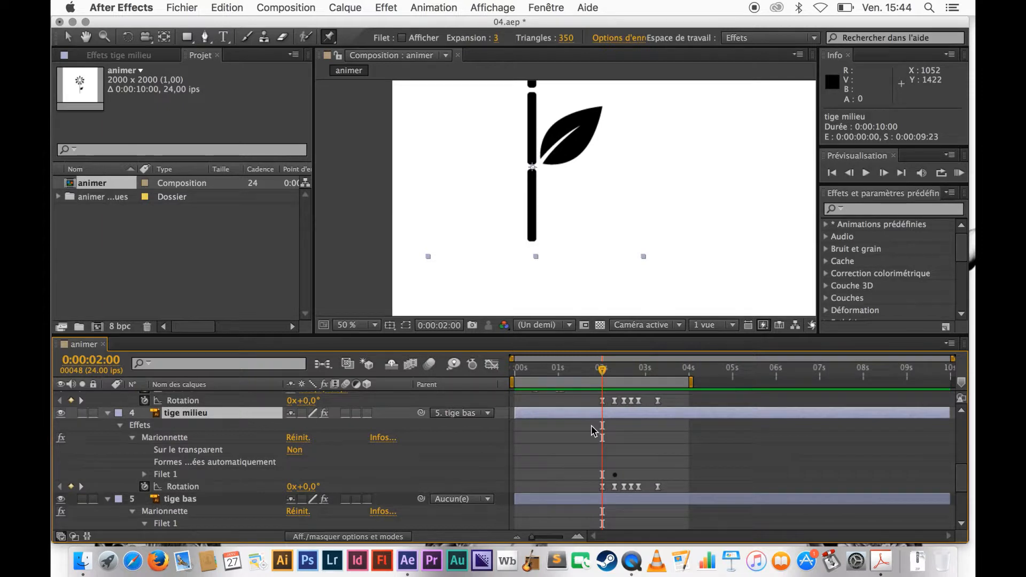
key("u")
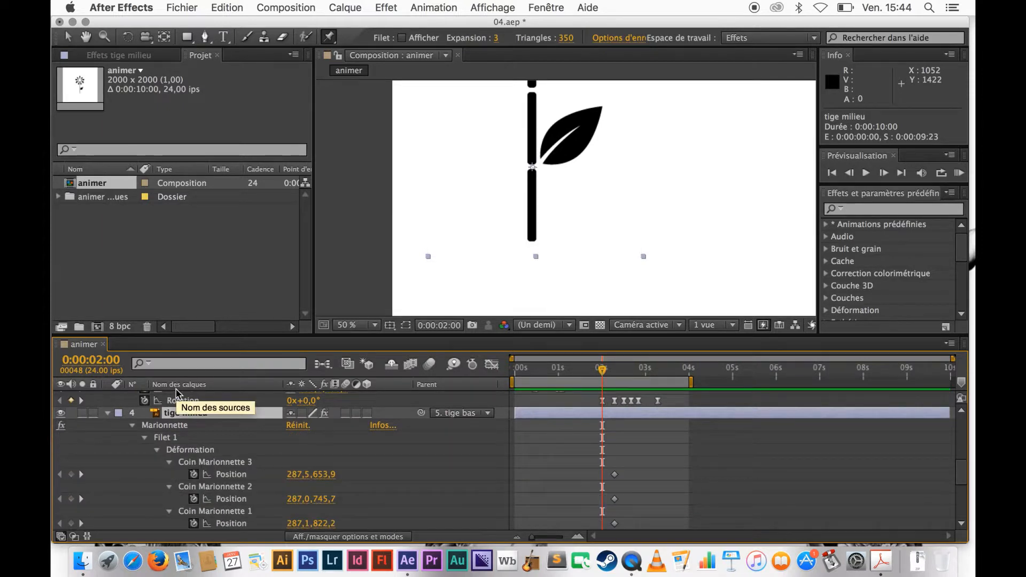
scroll(653, 476, "down", 3)
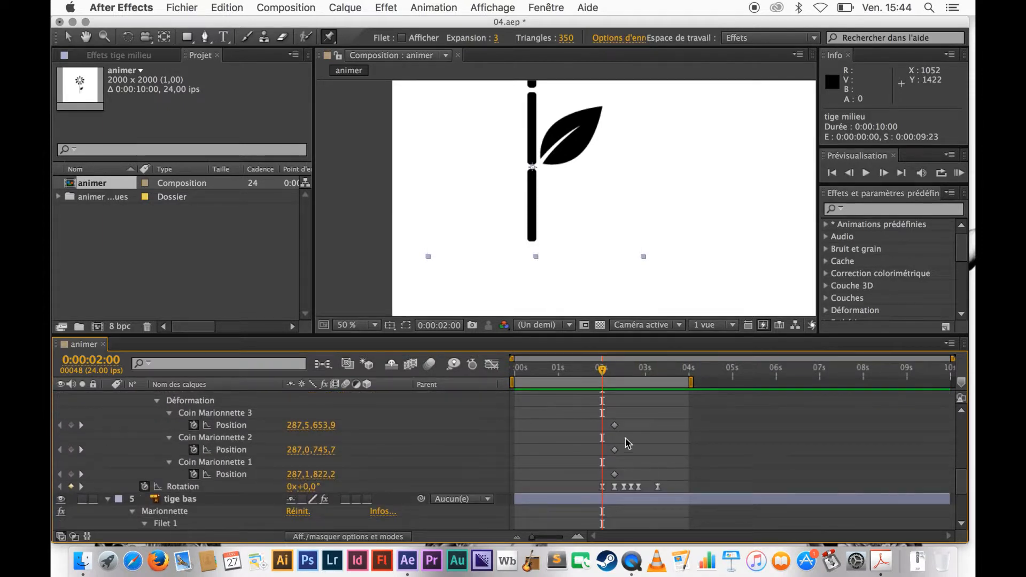
left_click_drag(634, 423, 603, 478)
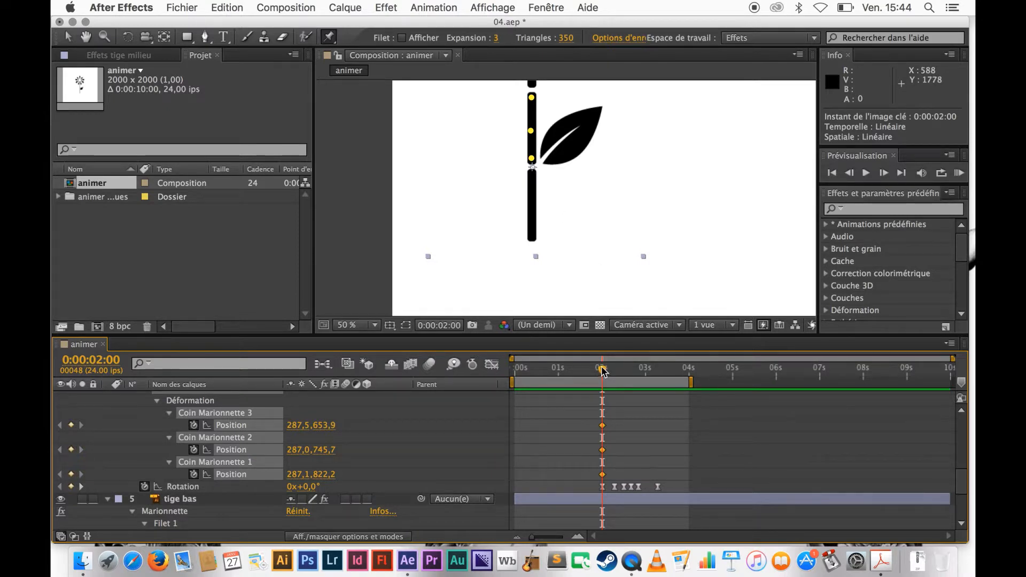
At 0:00:02:07, bend tige milieu by moving its middle pin, Coin Marionnette 2, to about 279,7, 742,9.
left_click_drag(603, 370, 615, 370)
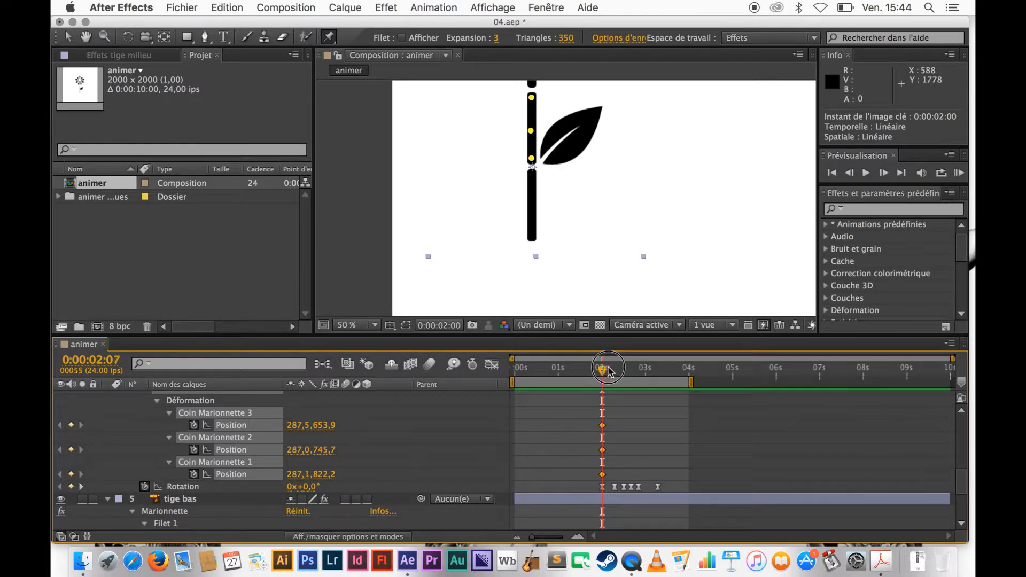
left_click(633, 450)
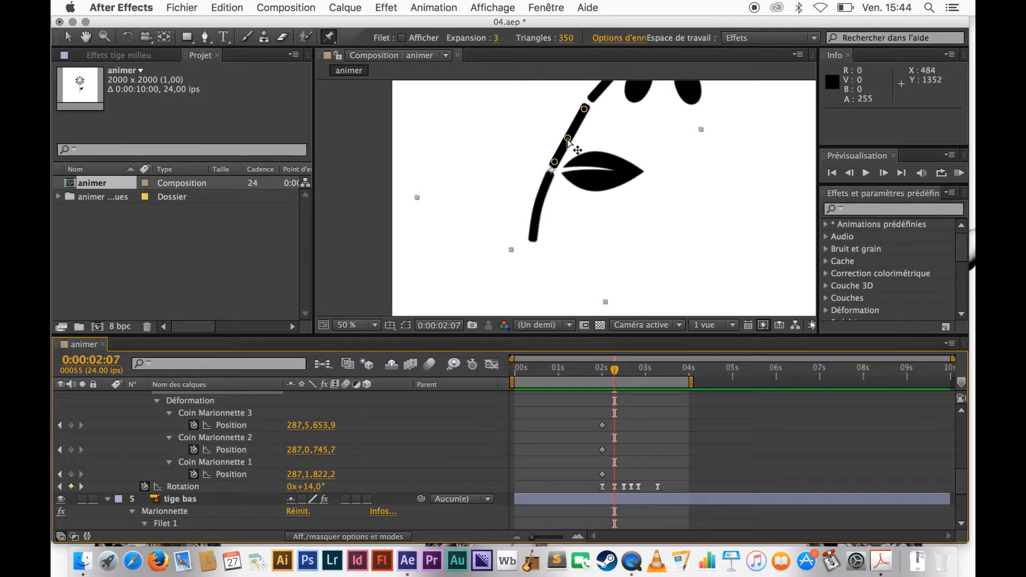
scroll(571, 143, "up", 1)
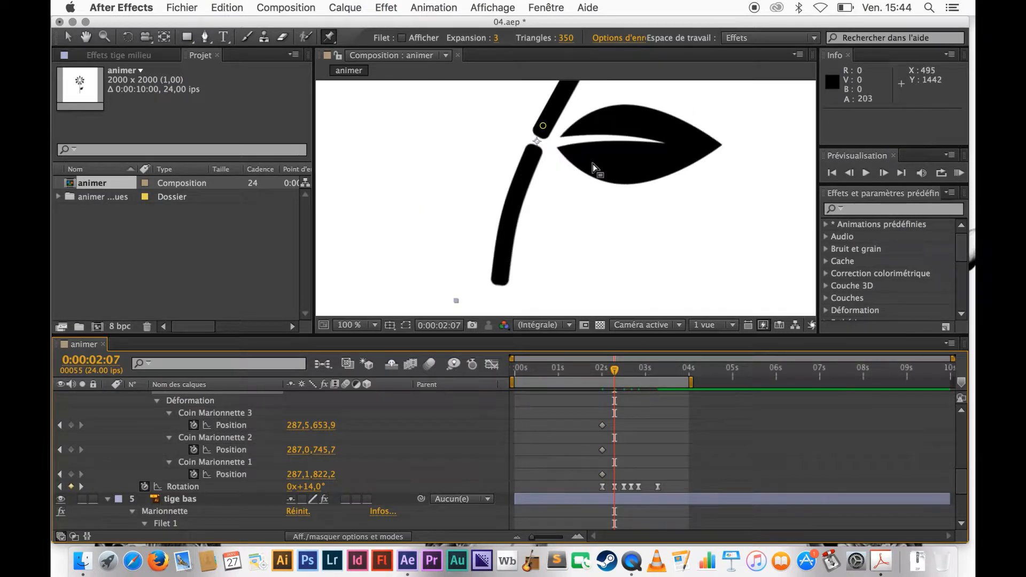
key("space")
left_click_drag(598, 171, 579, 257)
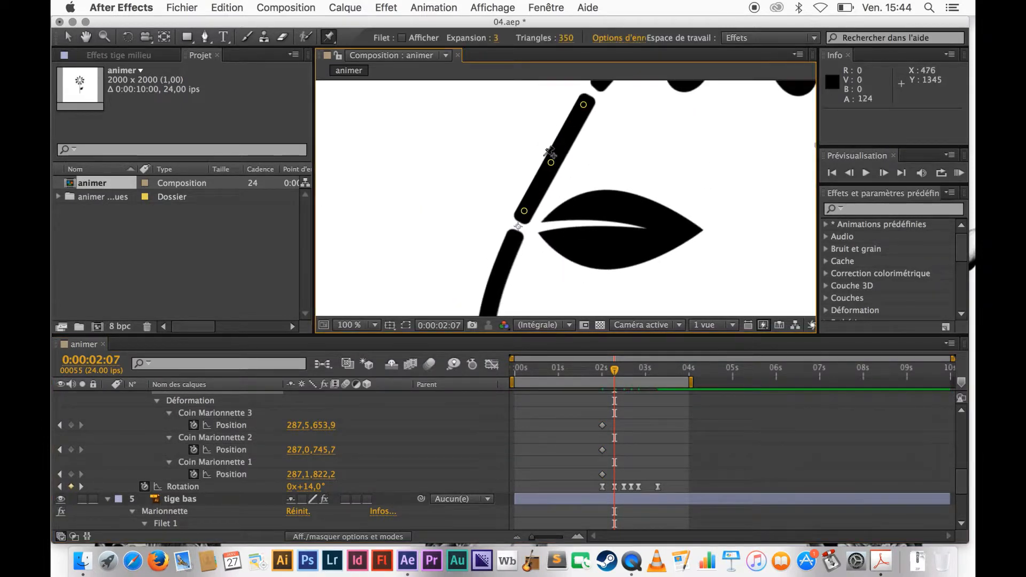
left_click_drag(552, 164, 548, 161)
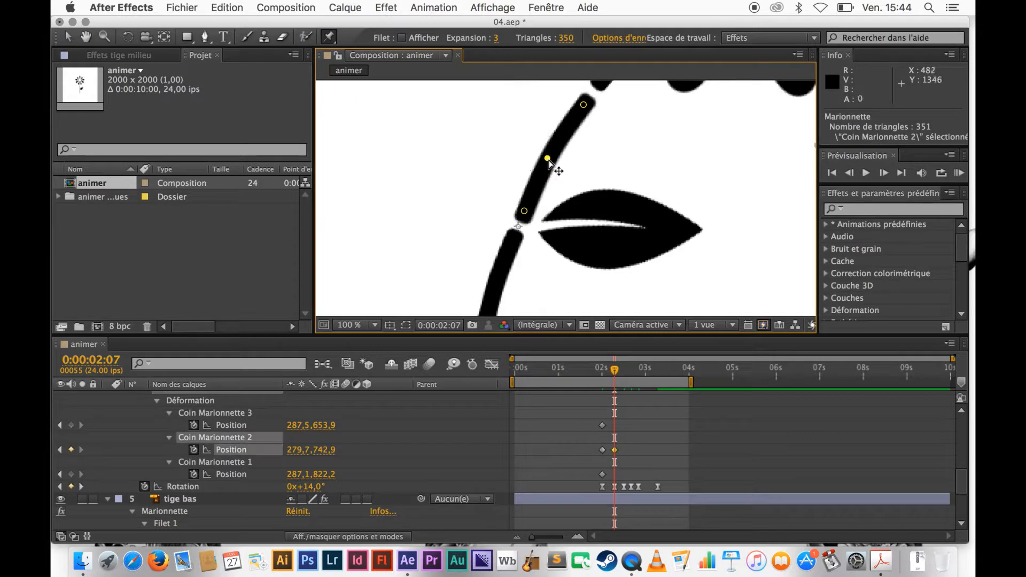
Play the bent tige milieu segment and check it frame by frame between 0:00:02:07 and 0:00:02:18.
key("space")
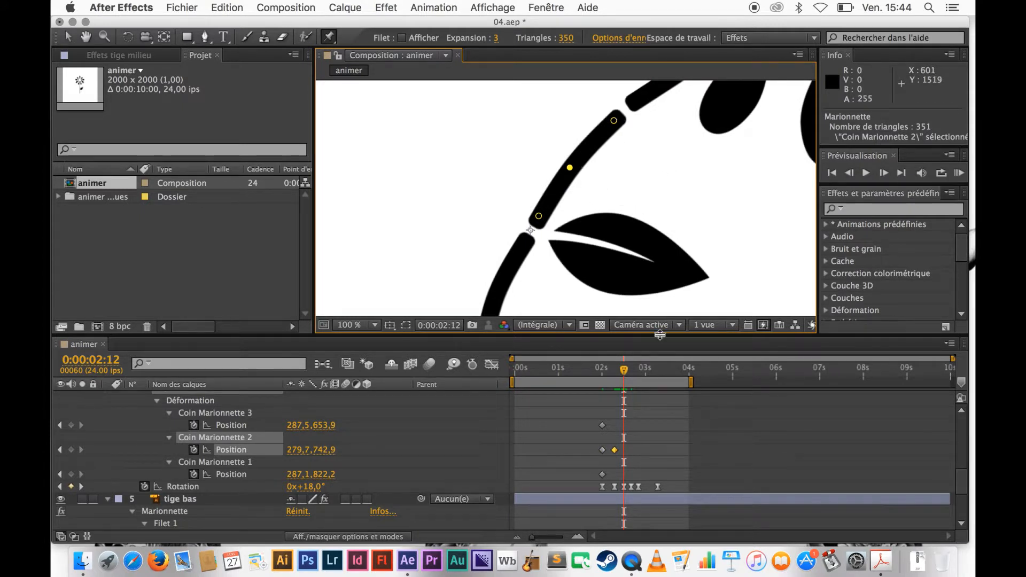
key("Page_Down")
key("Page_Down")
key("Page_Down")
key("Page_Down")
key("Page_Down")
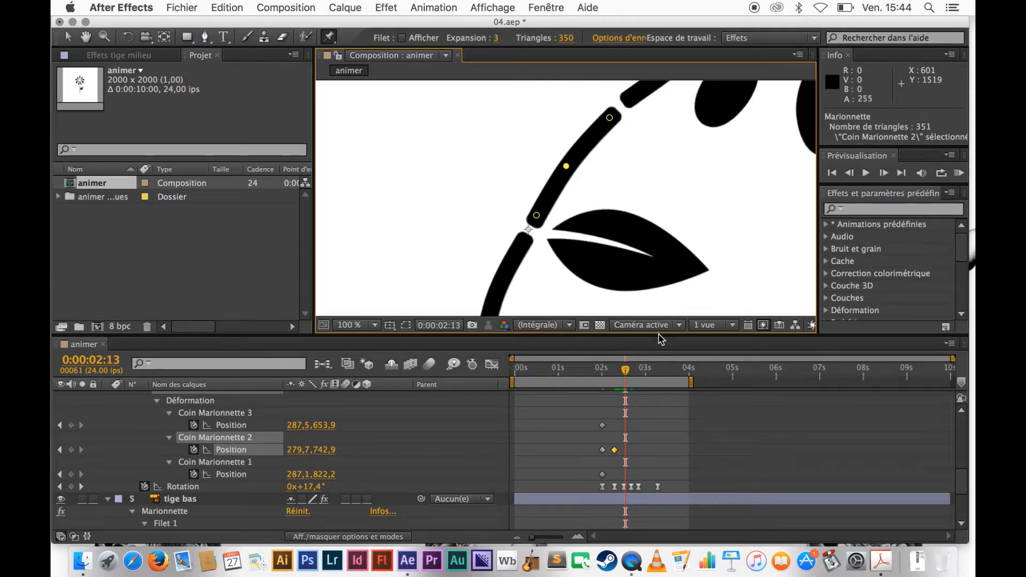
key("Page_Down")
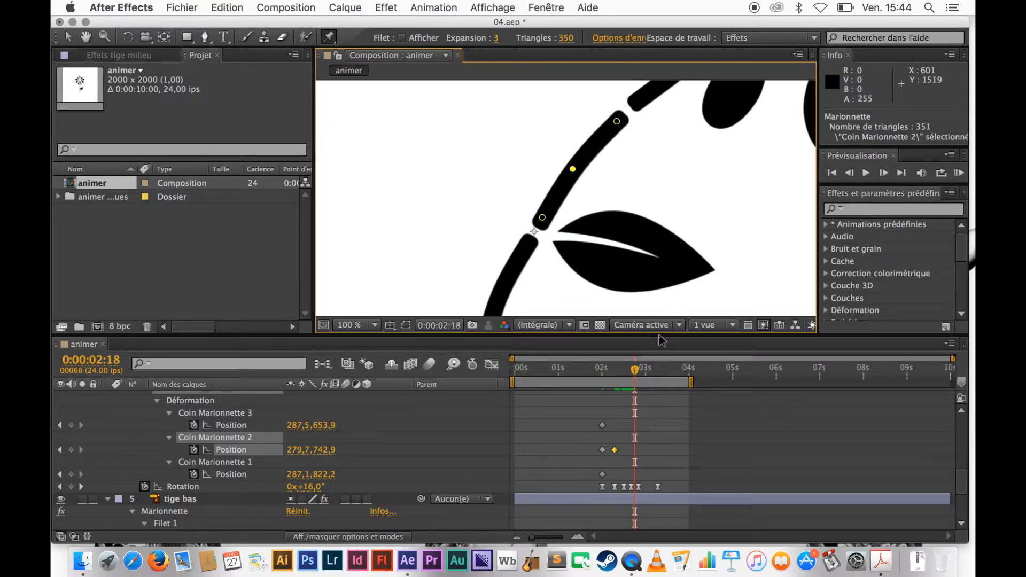
key("Page_Up")
key("Page_Up")
key("Page_Up")
key("Page_Up")
key("Page_Up")
key("Page_Up")
key("Page_Up")
key("Page_Up")
key("Page_Up")
key("Page_Up")
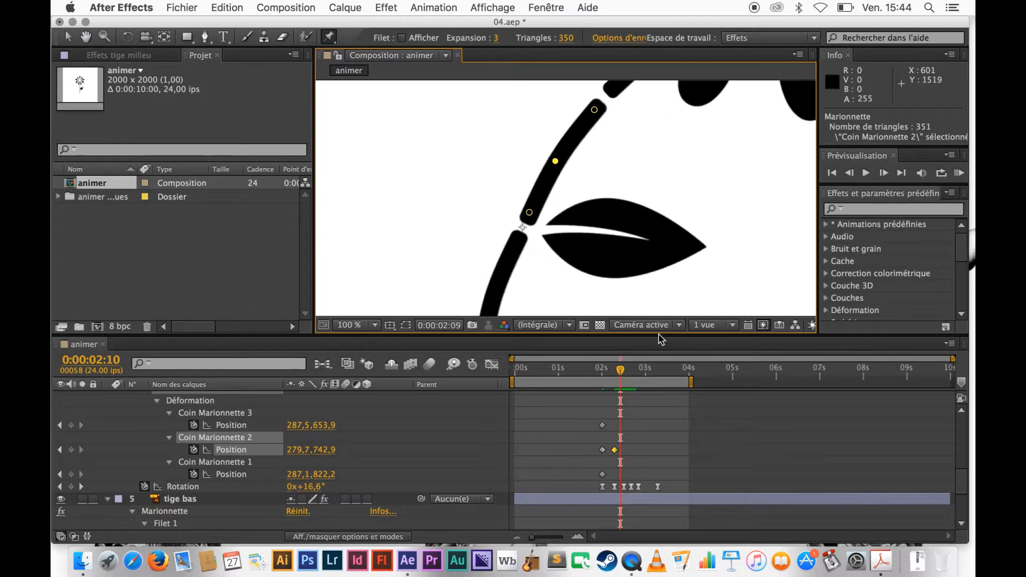
key("Page_Up")
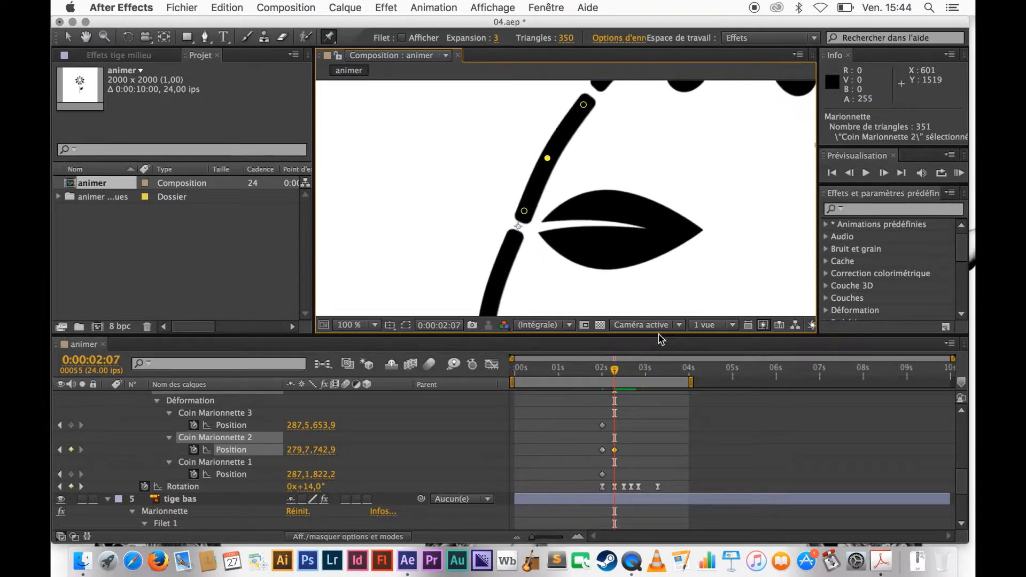
Set tige milieu's Rotation keyframe at 0:00:02:07 to 25°.
left_click(615, 487)
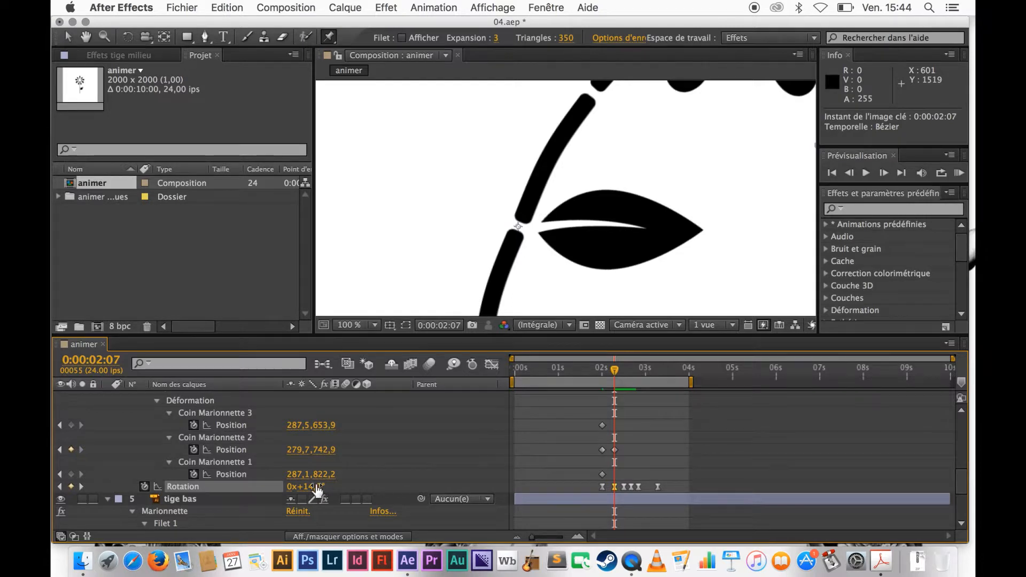
left_click_drag(318, 489, 326, 490)
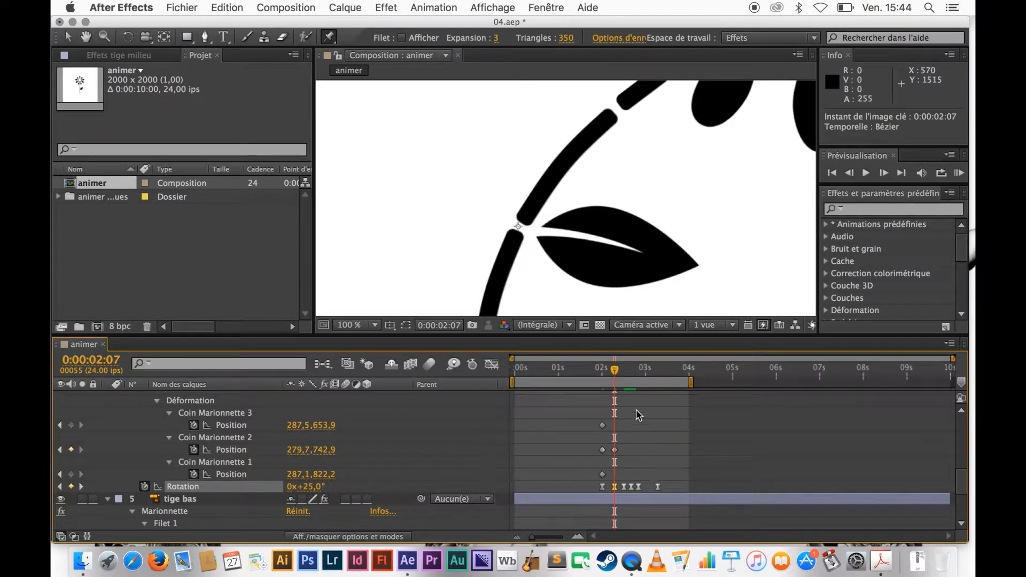
Play the changed rotation up to 0:00:02:21 and step back through the frames to 0:00:02:07.
key("space")
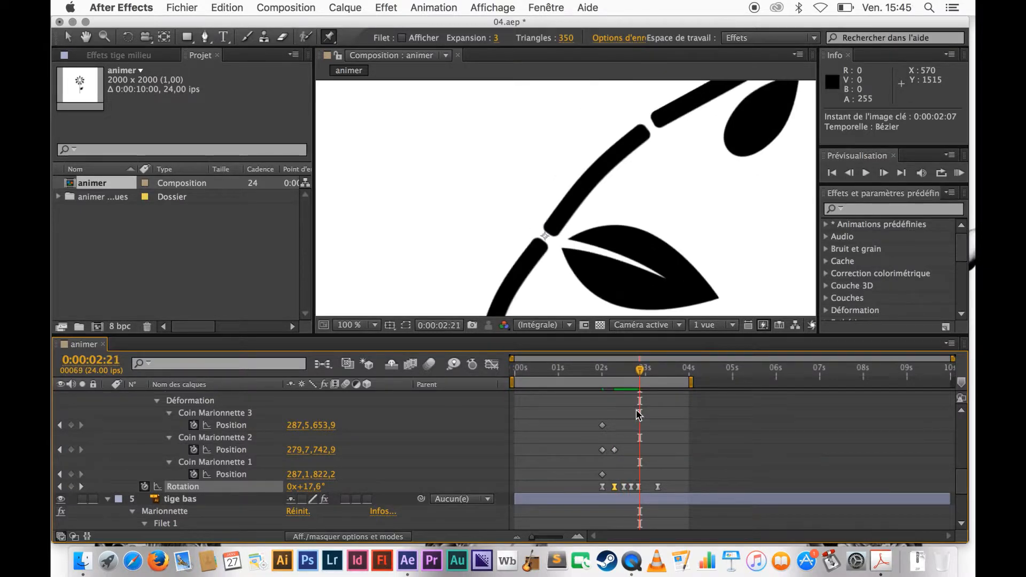
key("Page_Up")
key("Page_Up")
key("Page_Up")
key("Page_Up")
key("Page_Up")
key("Page_Up")
key("Page_Up")
key("Page_Up")
key("Page_Up")
key("Page_Up")
key("Page_Up")
key("Page_Up")
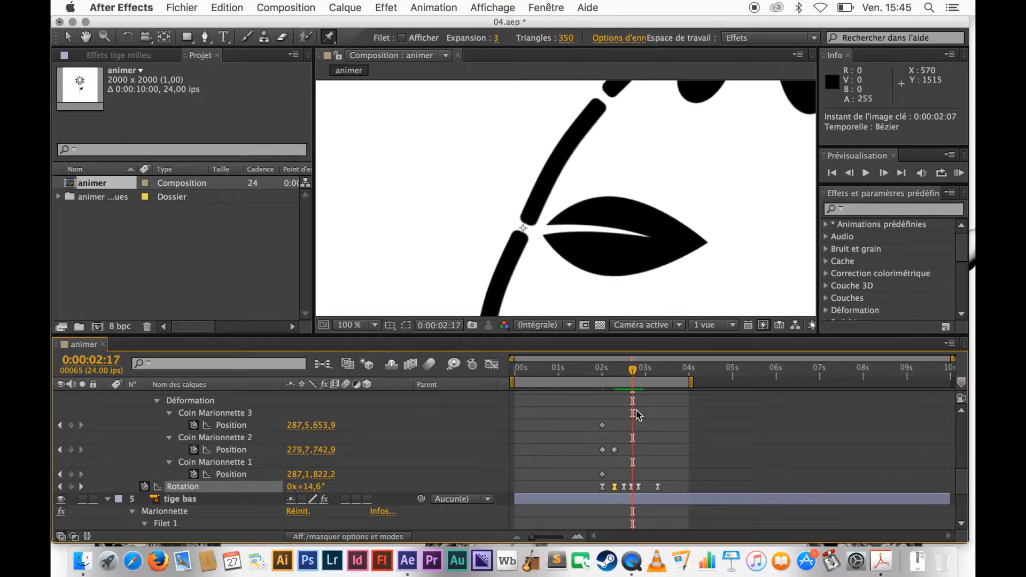
key("Page_Up")
key("Page_Up")
key("Page_Up")
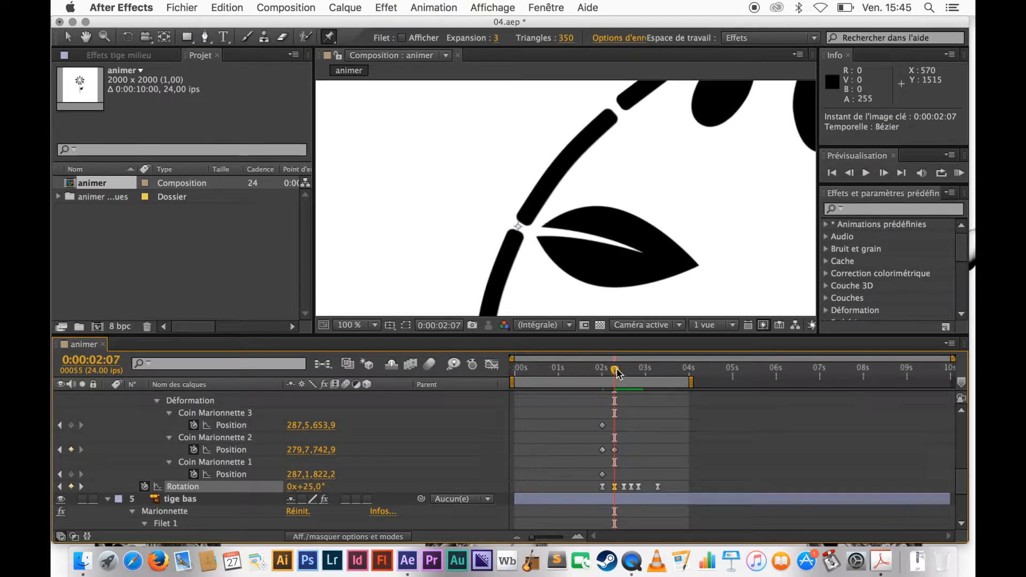
At 0:00:02:12, set tige milieu's Rotation to 28° and move Coin Marionnette 2 to about 277,5, 742,3.
left_click_drag(615, 369, 624, 374)
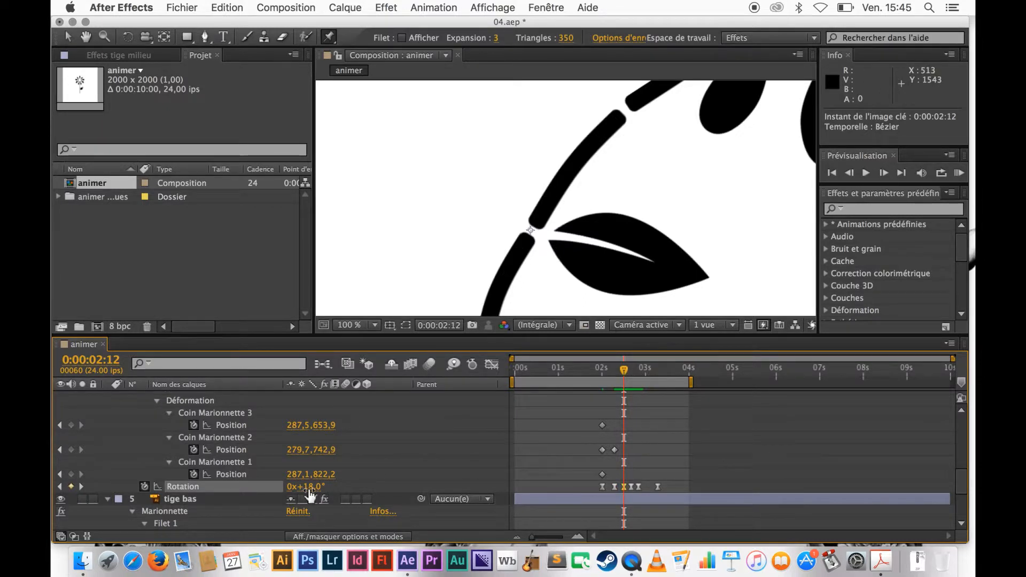
left_click_drag(309, 488, 318, 490)
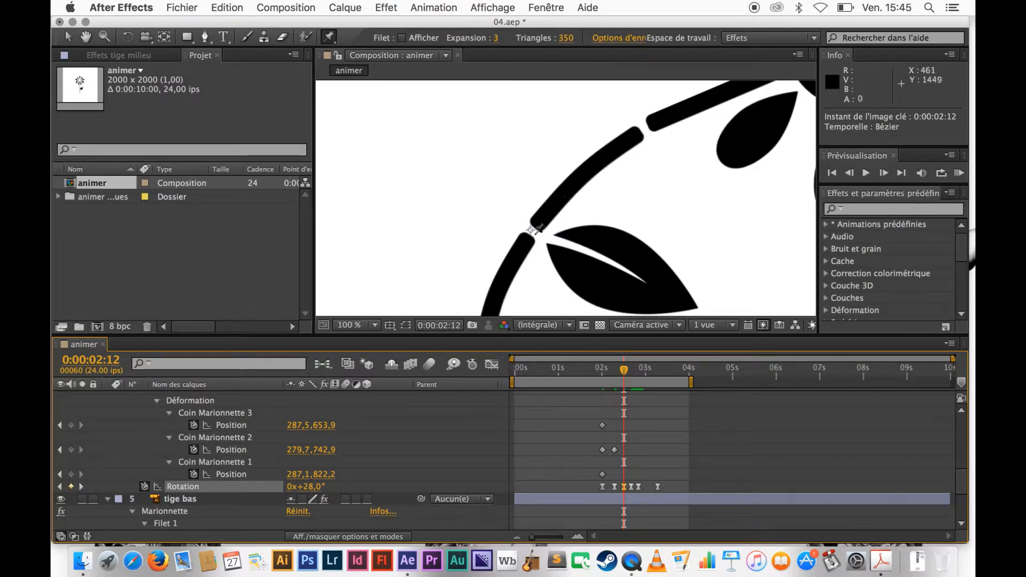
left_click(618, 451)
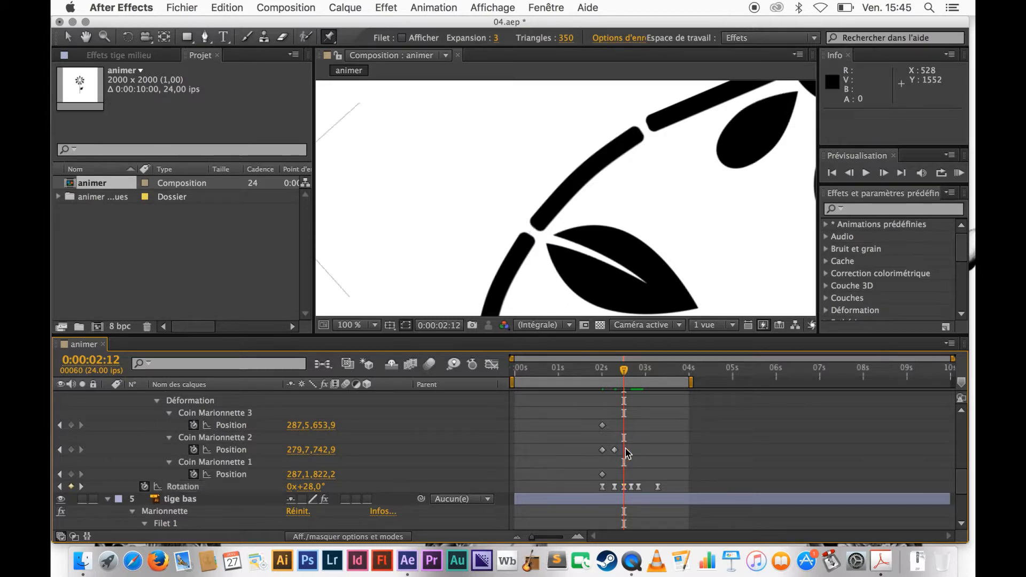
left_click(234, 451)
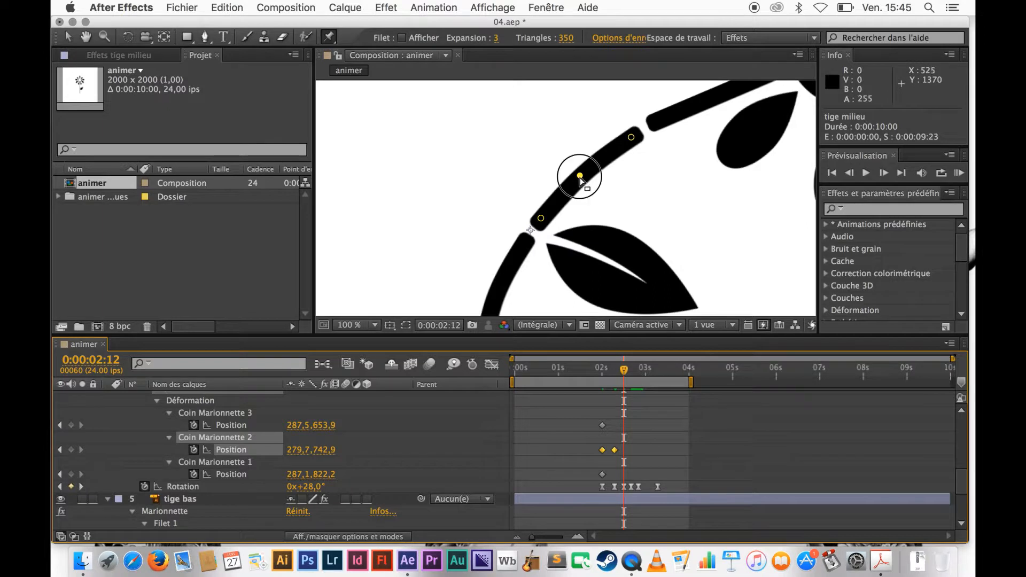
left_click_drag(580, 181, 579, 179)
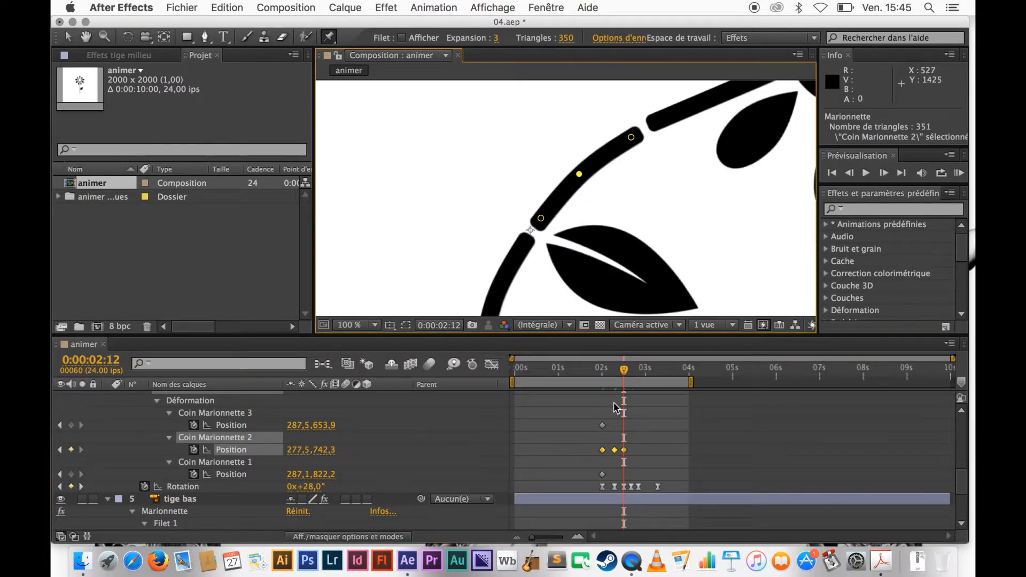
Increase tige milieu's Rotation keyframe at 0:00:02:12 to 36°.
left_click(625, 487)
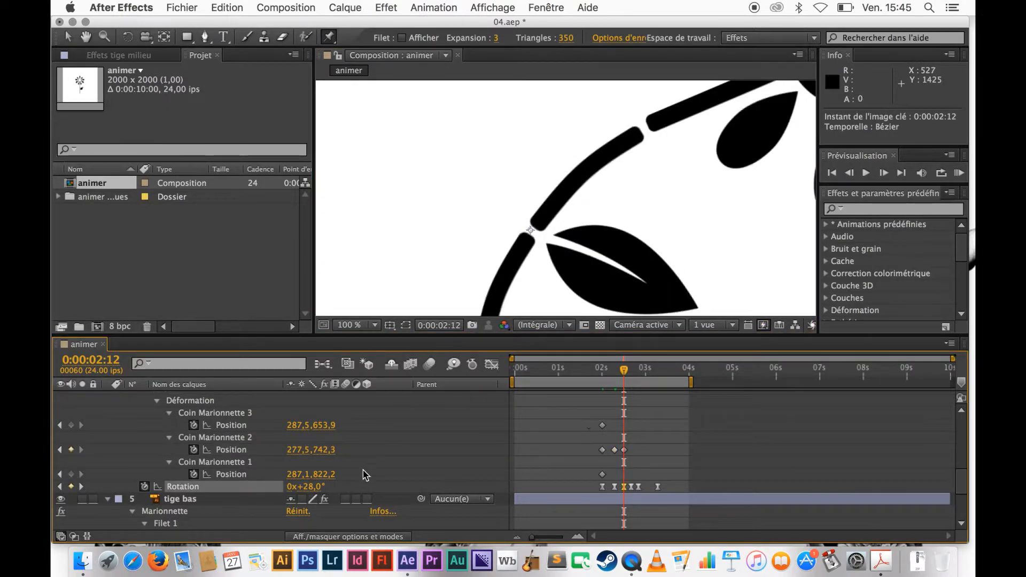
left_click_drag(315, 495, 320, 494)
left_click_drag(321, 494, 319, 495)
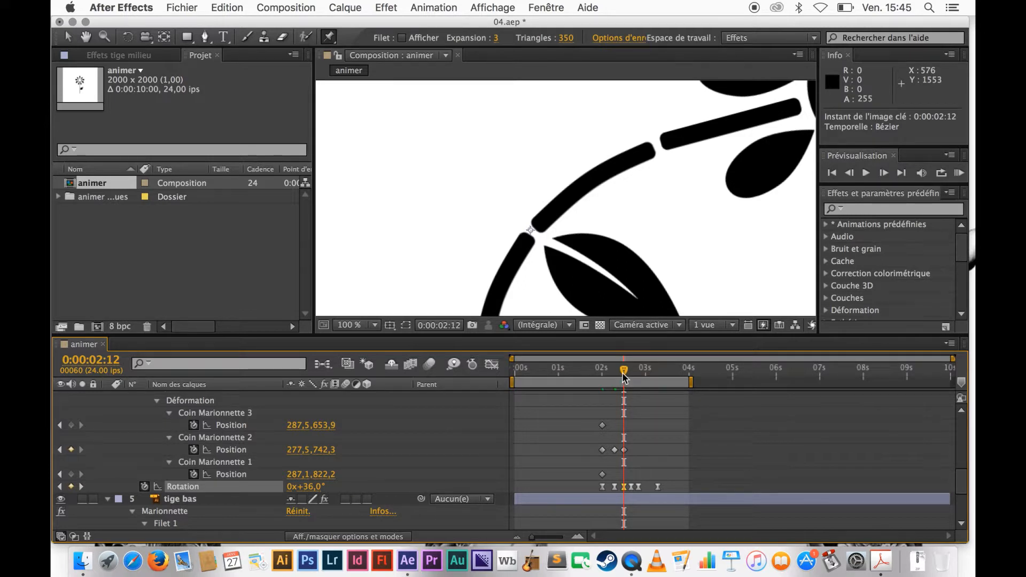
Copy tige milieu's Rotation and Coin Marionnette 2 Position keyframes from 0:00:02:07 to 0:00:02:16.
left_click_drag(623, 376, 631, 375)
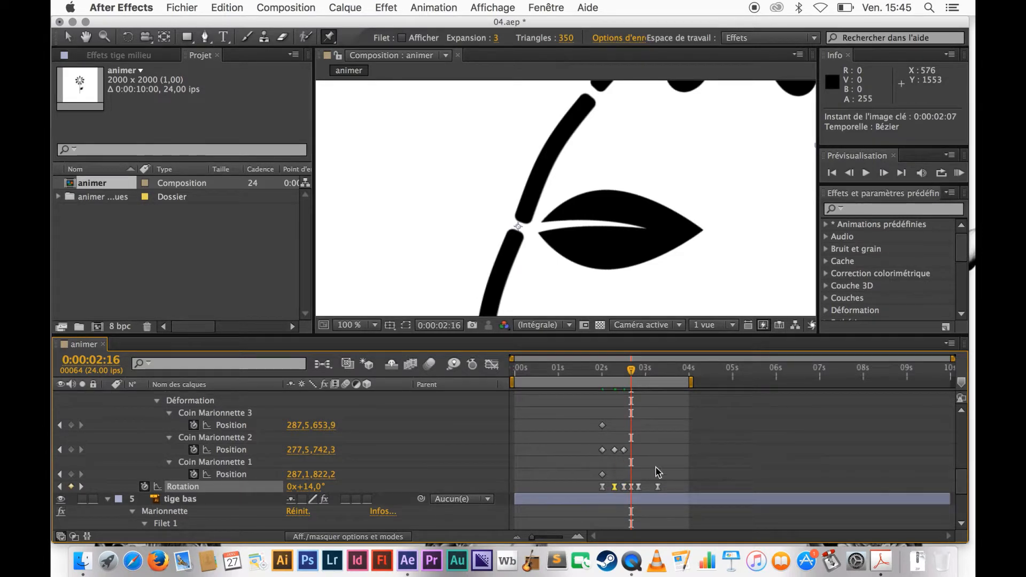
key("super+v")
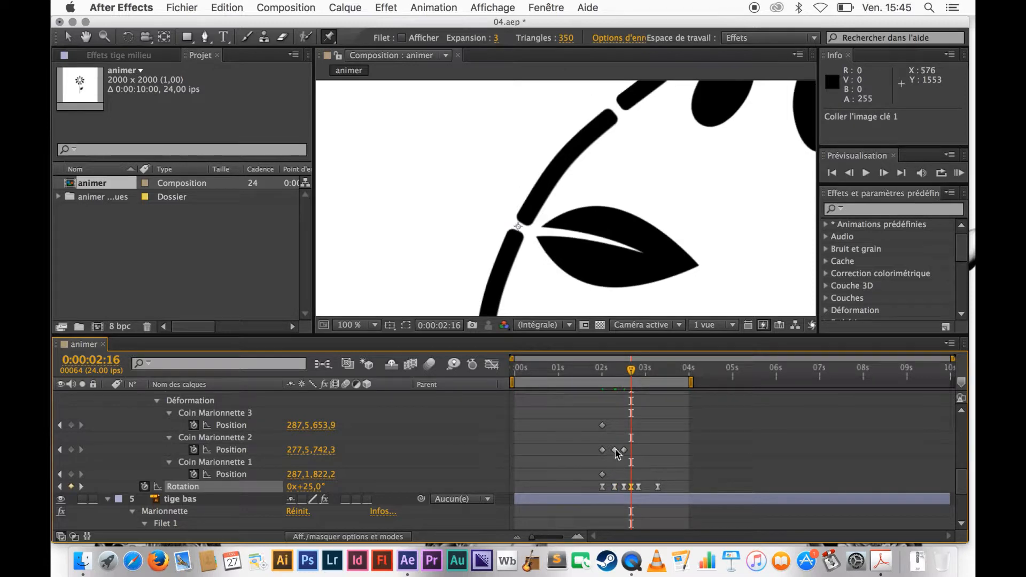
left_click(615, 450)
key("super+c")
key("super+v")
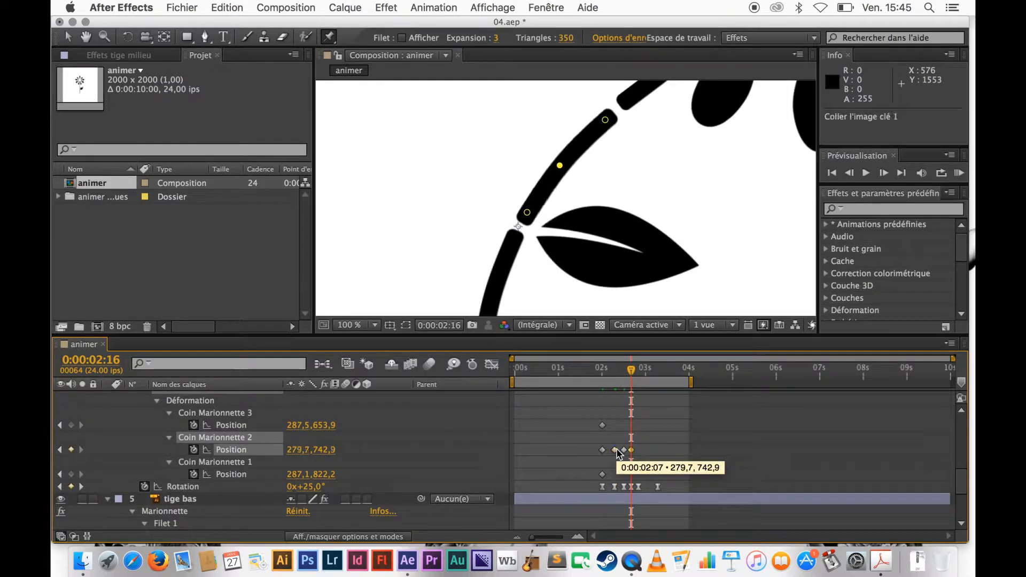
Copy tige milieu's Rotation and Coin Marionnette 2 Position keyframes from 0:00:02:12 to 0:00:02:20.
left_click_drag(632, 374, 642, 376)
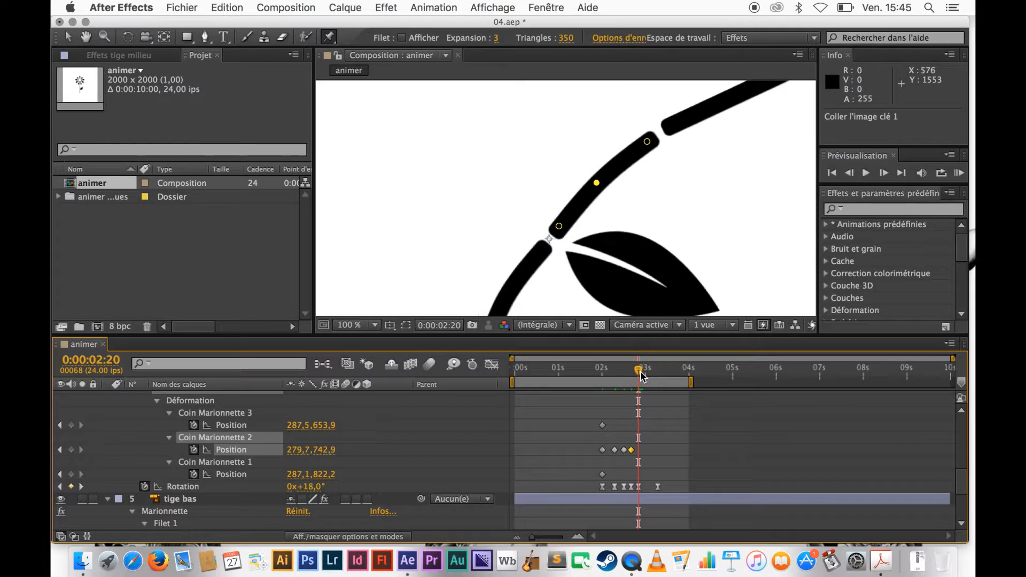
left_click(624, 487)
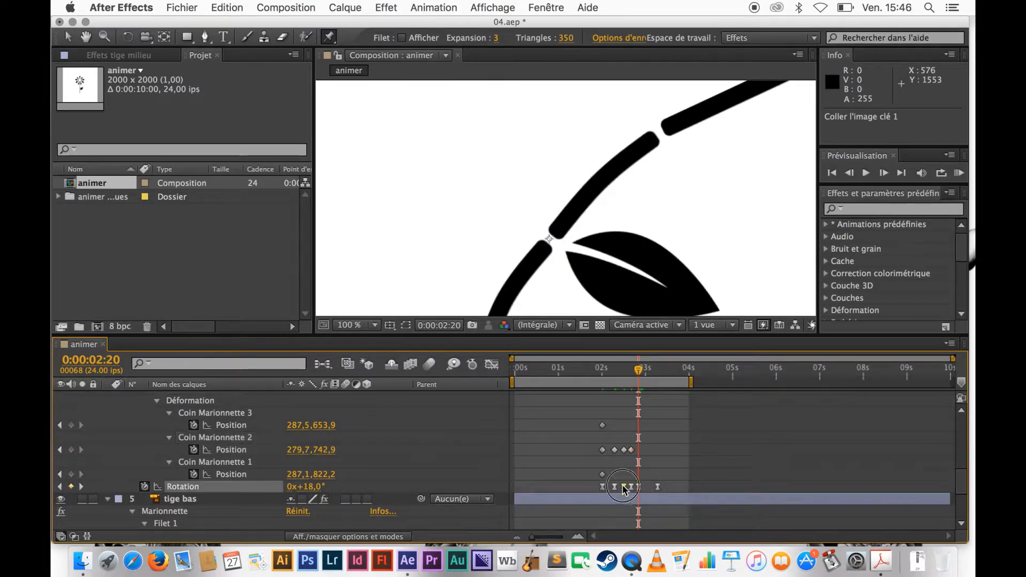
key("super+c")
key("super+v")
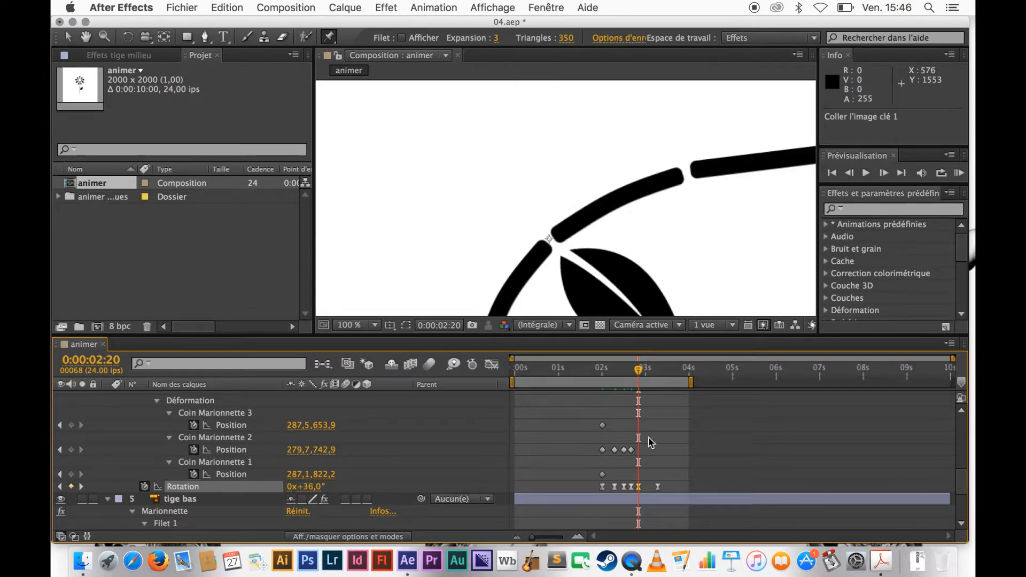
left_click(625, 450)
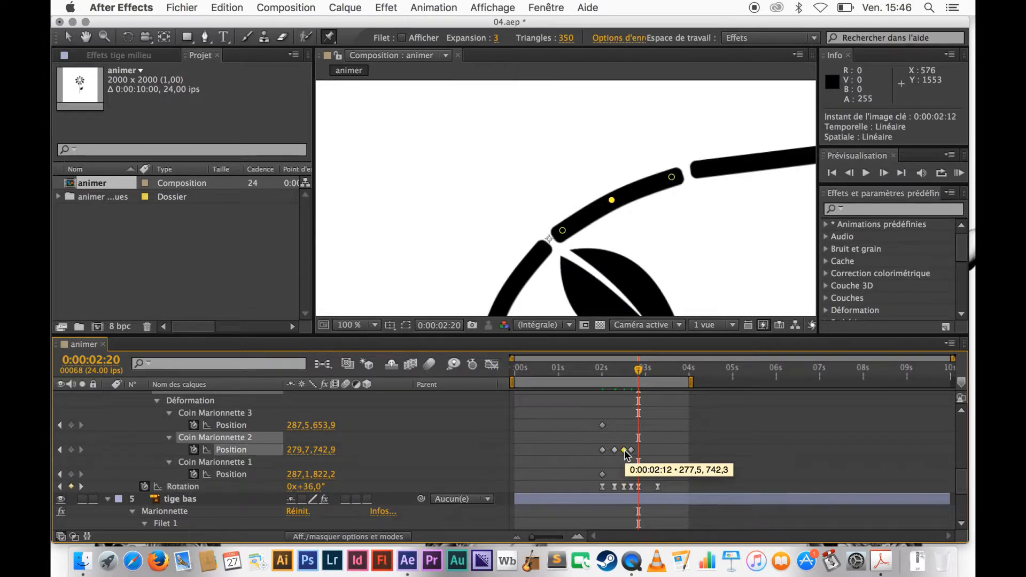
key("super+c")
key("super+v")
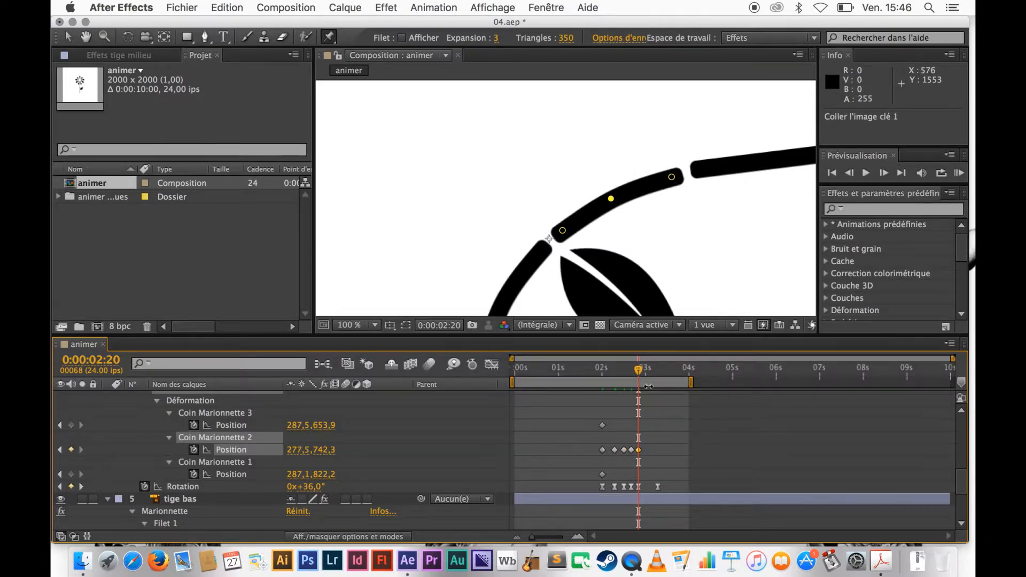
Copy tige milieu's Coin Marionnette 2 Position keyframe from 0:00:02:00 to 0:00:03:07 to straighten the segment again.
left_click_drag(640, 374, 658, 374)
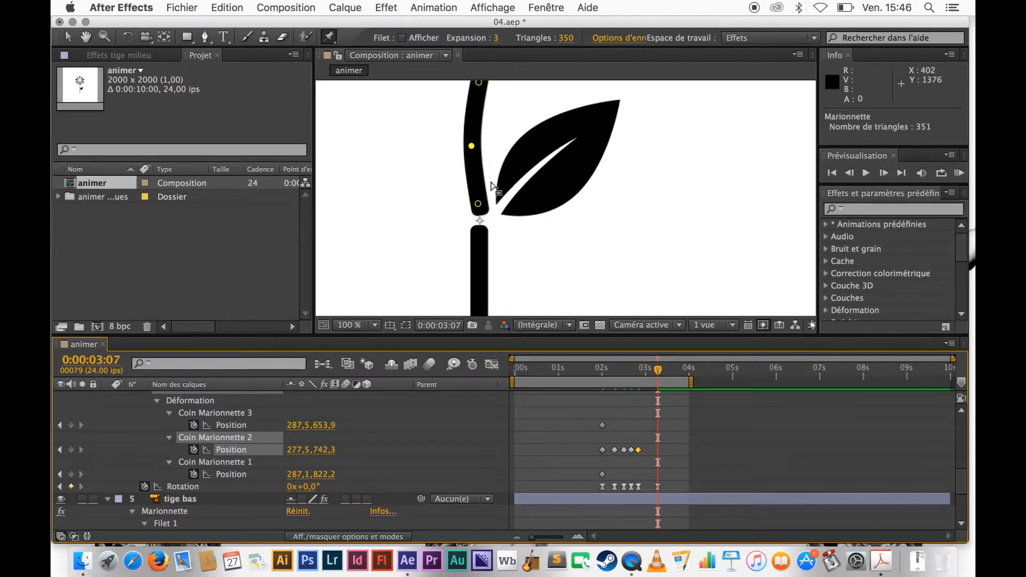
left_click(602, 450)
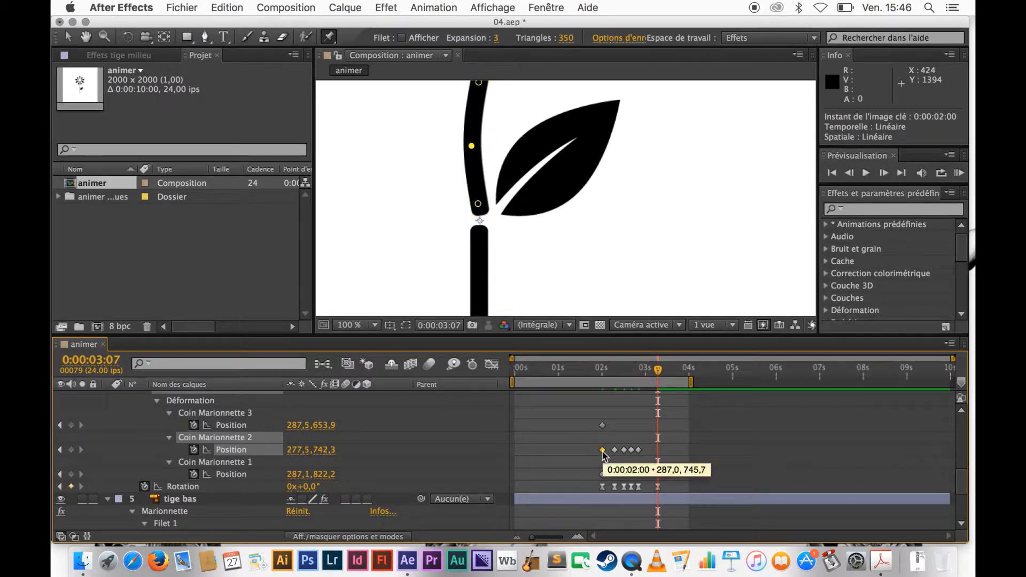
key("super+c")
key("super+v")
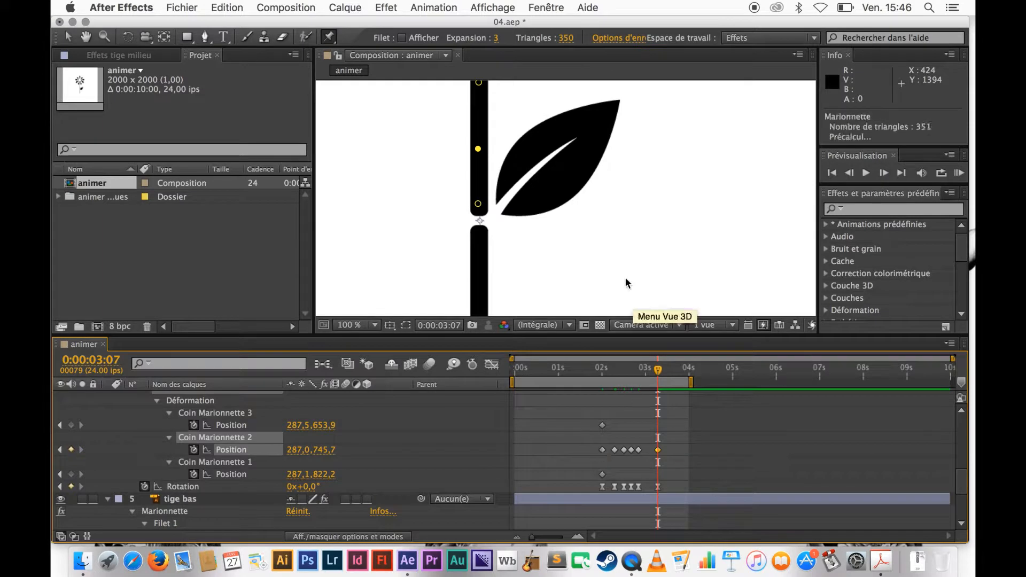
Run a RAM preview of the composition at 25 % magnification to check the middle stem's bending.
key("comma")
key("comma")
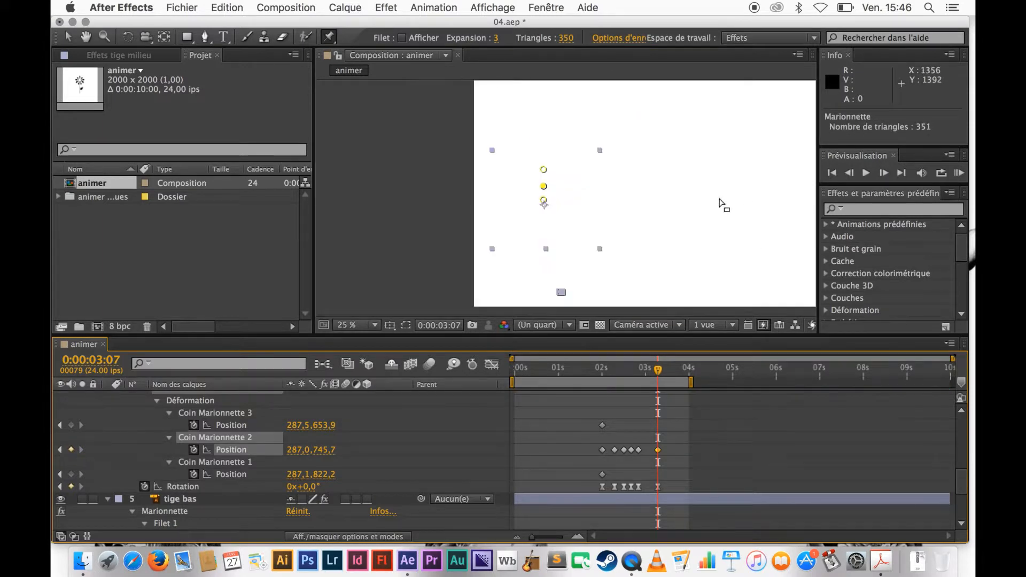
left_click(959, 174)
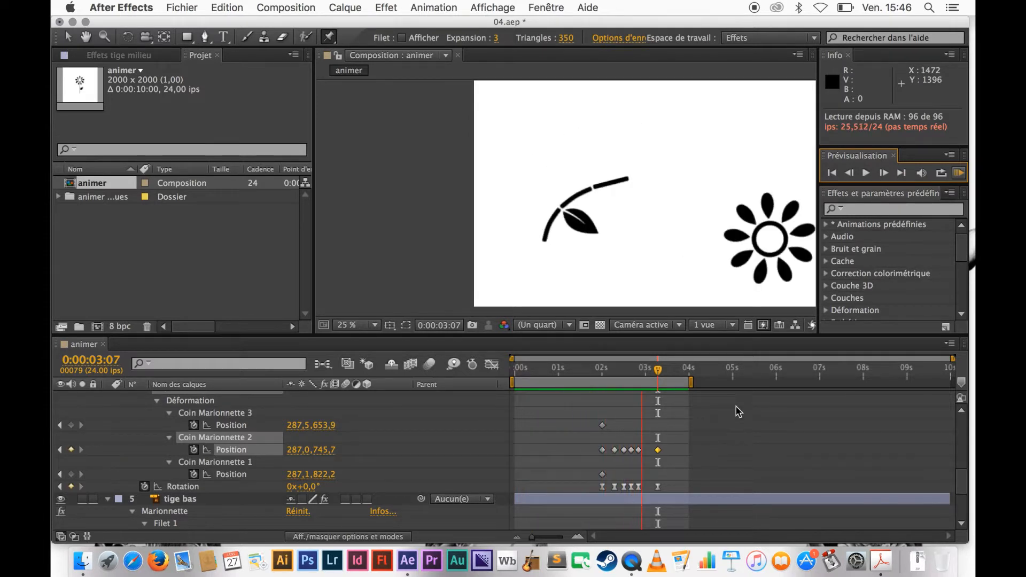
left_click(959, 173)
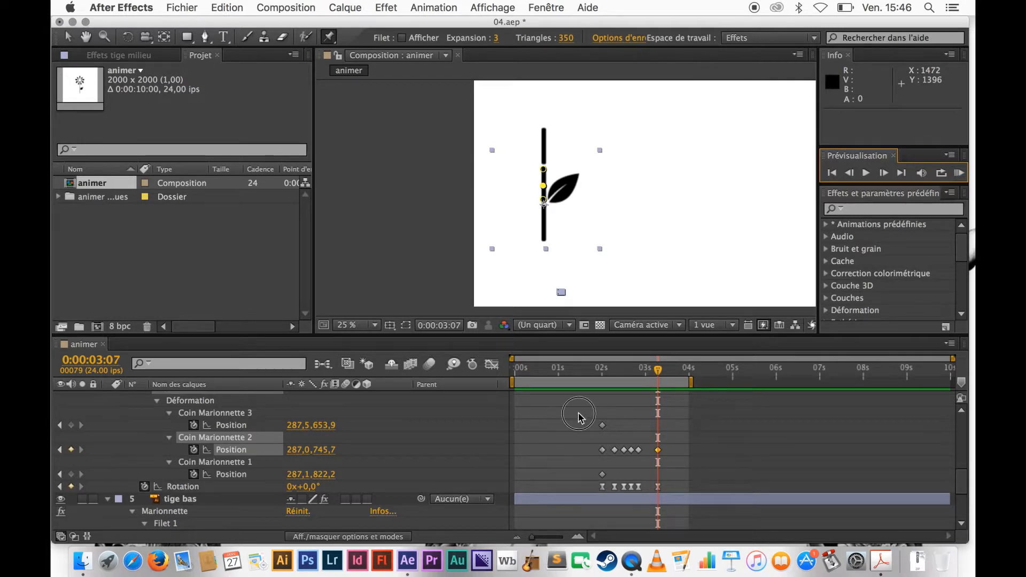
Apply Lissage de vitesse to all of tige milieu's pin Position keyframes and preview the eased animation.
left_click_drag(580, 416, 677, 480)
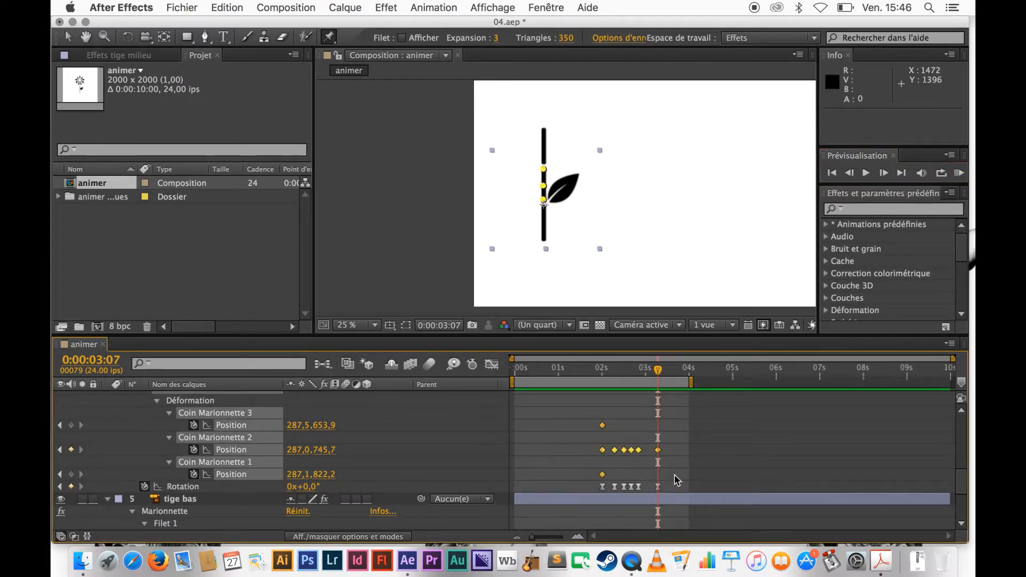
right_click(603, 451)
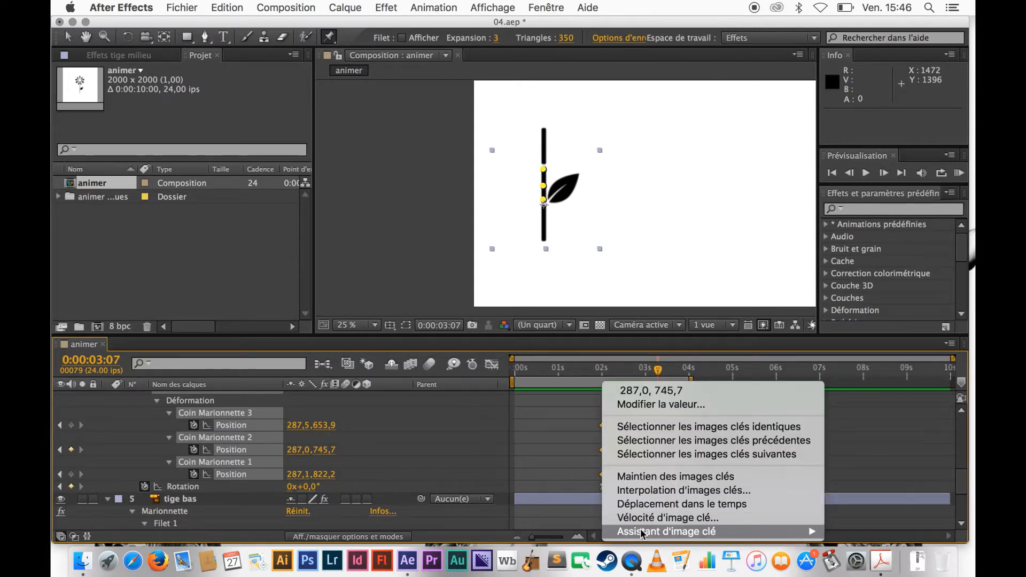
mouse_move(643, 532)
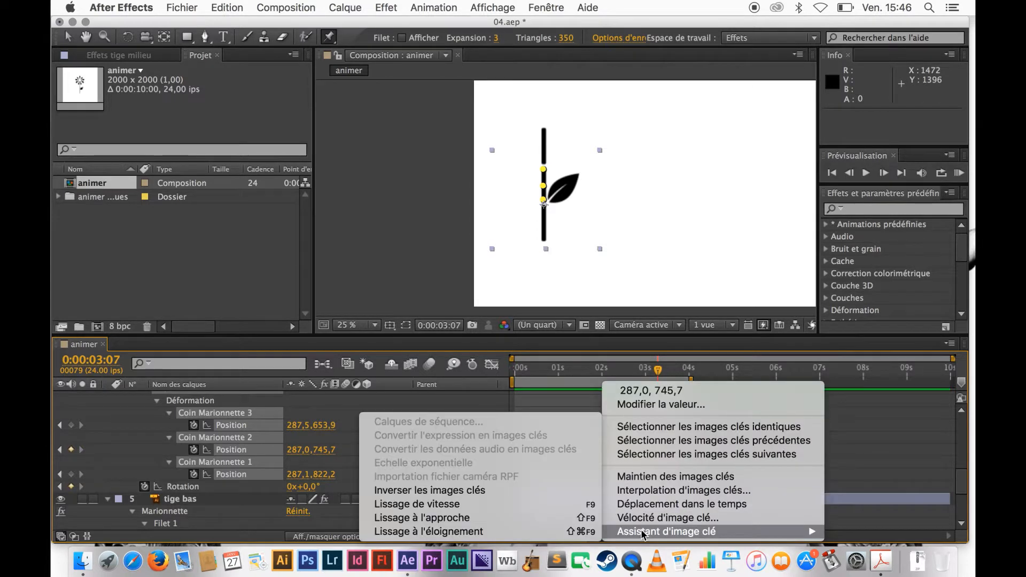
left_click(491, 504)
left_click(960, 174)
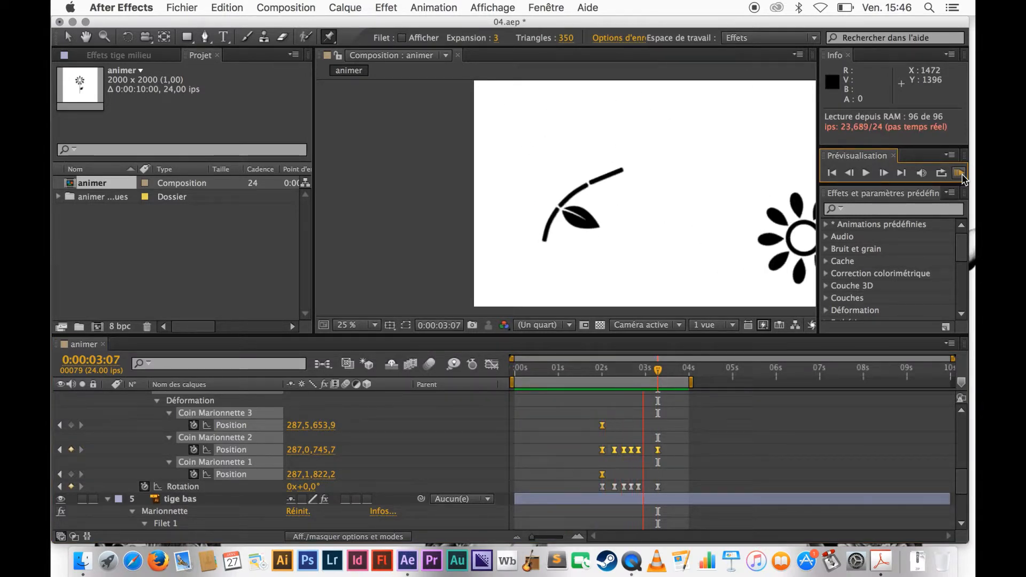
left_click(960, 174)
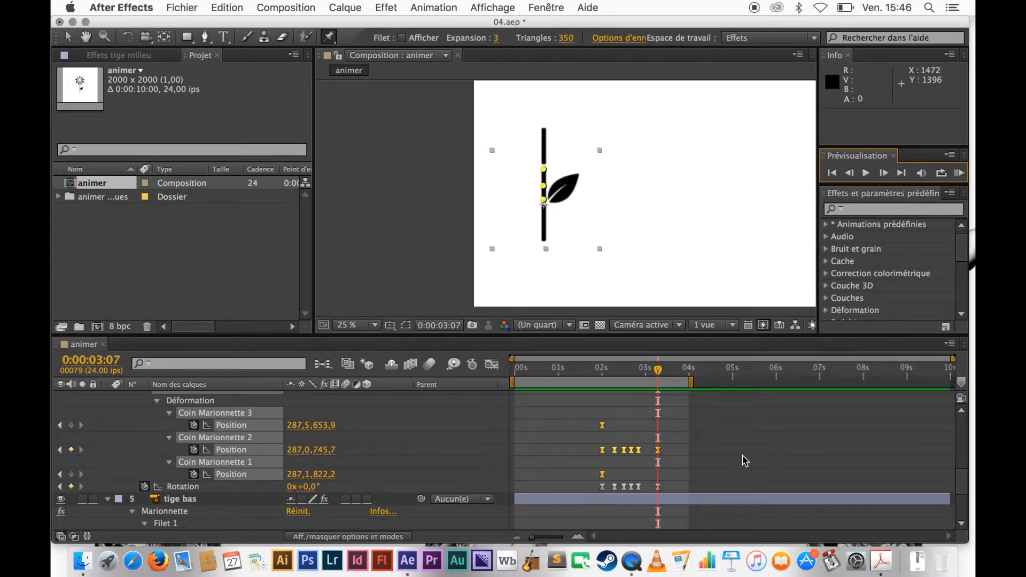
Reveal tige haut's keyframed properties and move its three pin Position keyframes to 0:00:02:00.
scroll(544, 437, "up", 10)
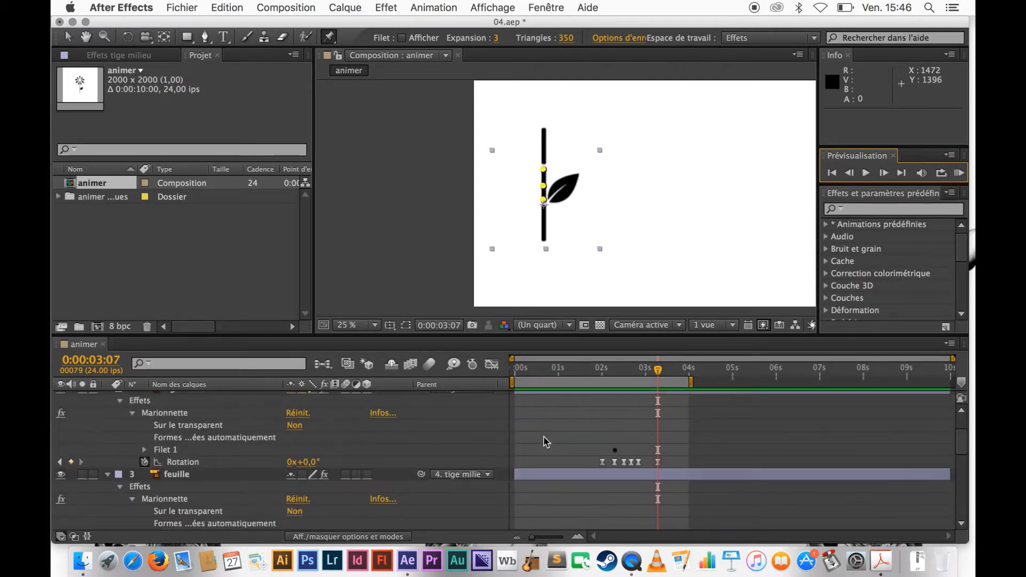
scroll(544, 436, "up", 1)
left_click(207, 435)
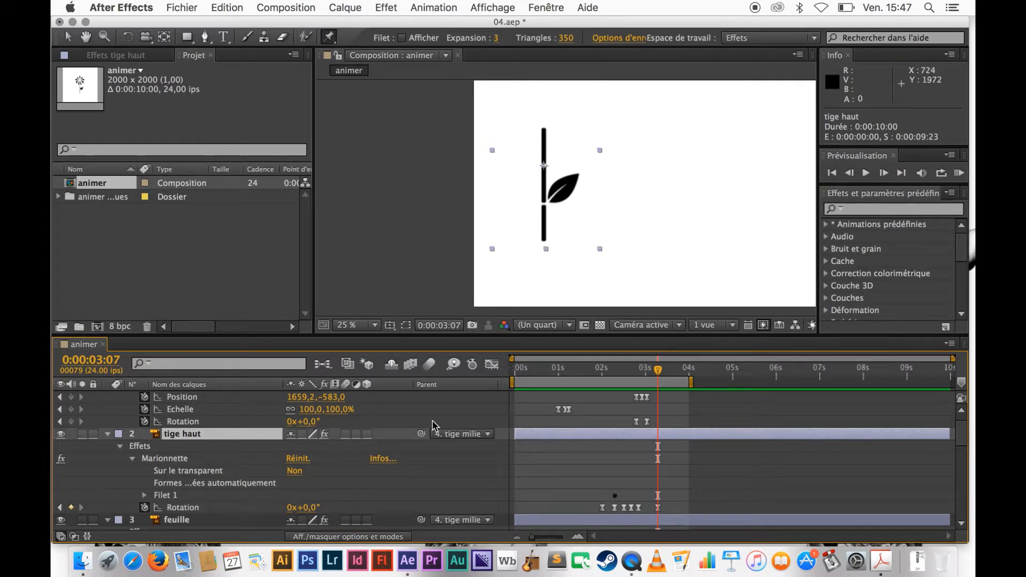
key("u")
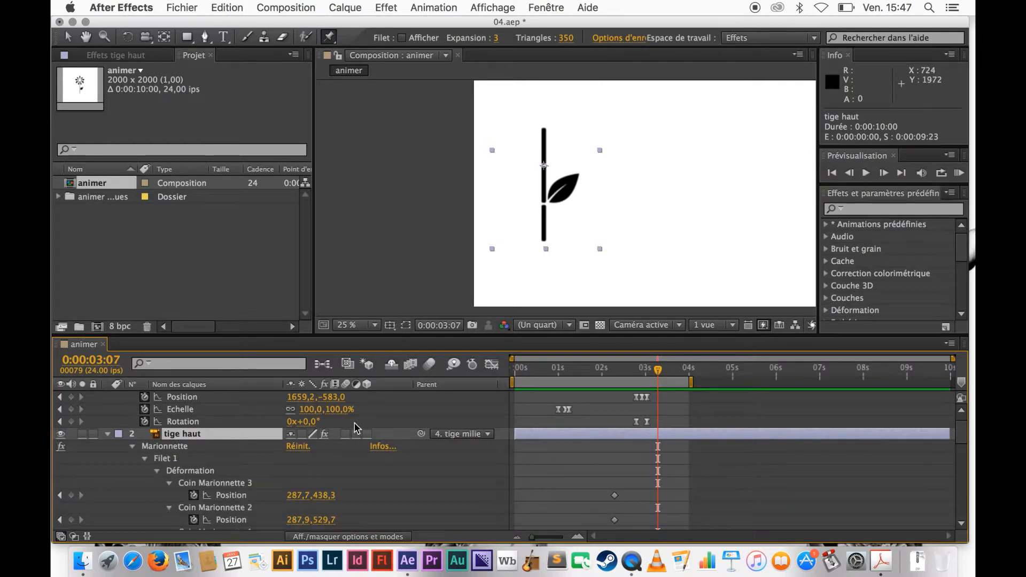
scroll(641, 444, "down", 7)
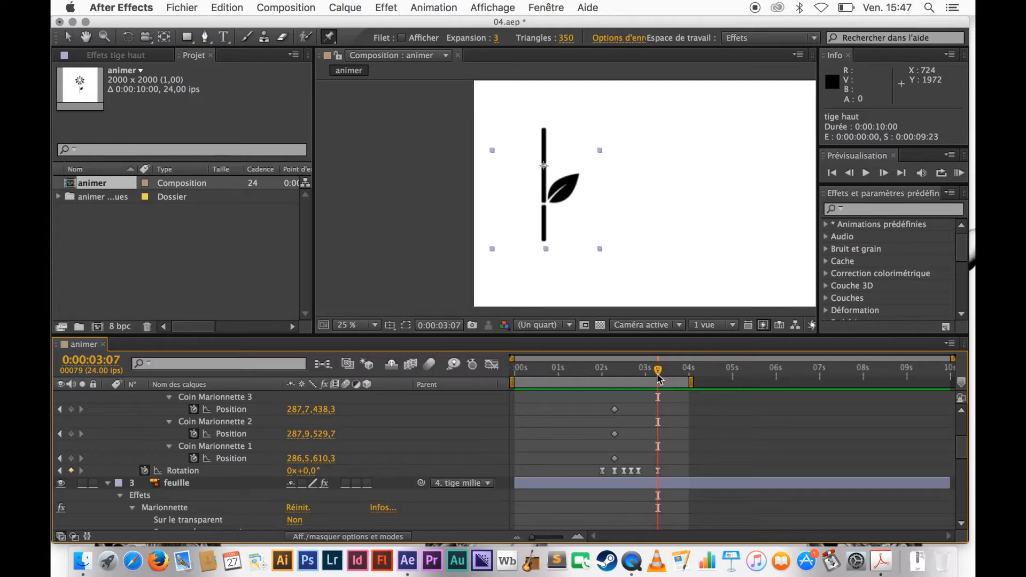
left_click_drag(658, 374, 602, 377)
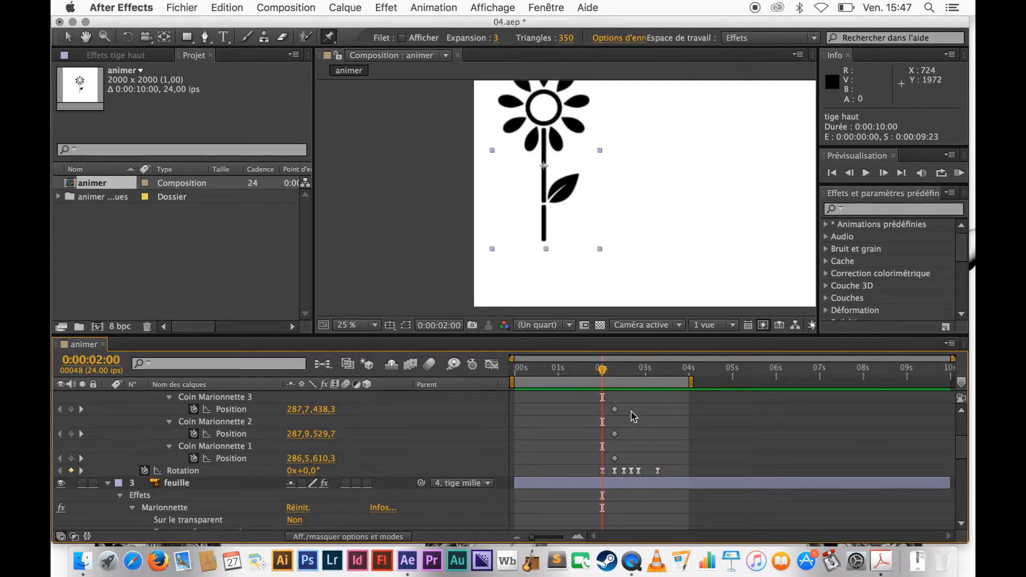
left_click_drag(632, 407, 596, 476)
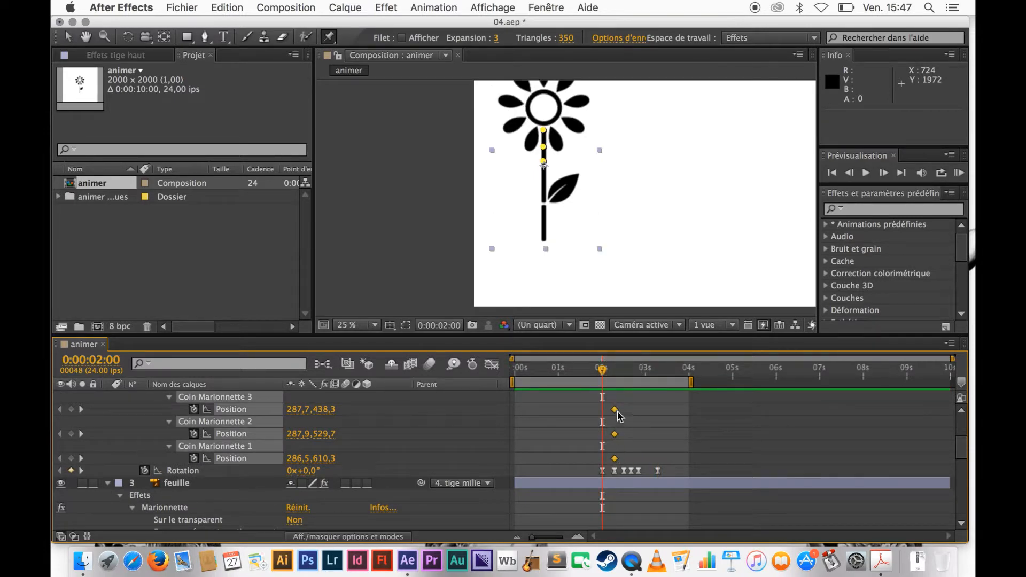
left_click_drag(617, 412, 605, 412)
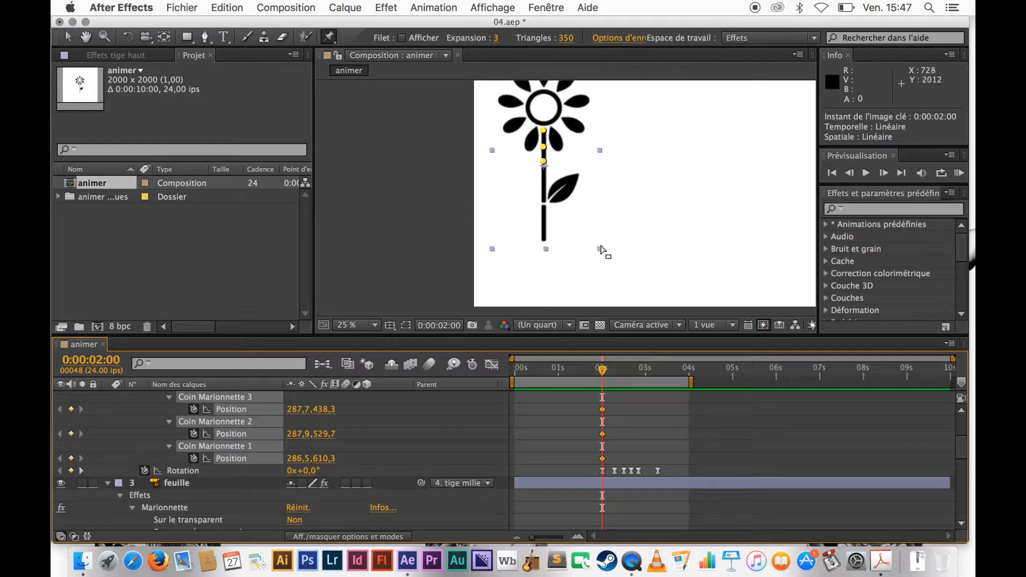
At 0:00:02:07, move tige haut's Coin Marionnette 2 to about 279,1, 528,0 and set the layer's Rotation keyframe to 24°.
scroll(568, 190, "up", 4)
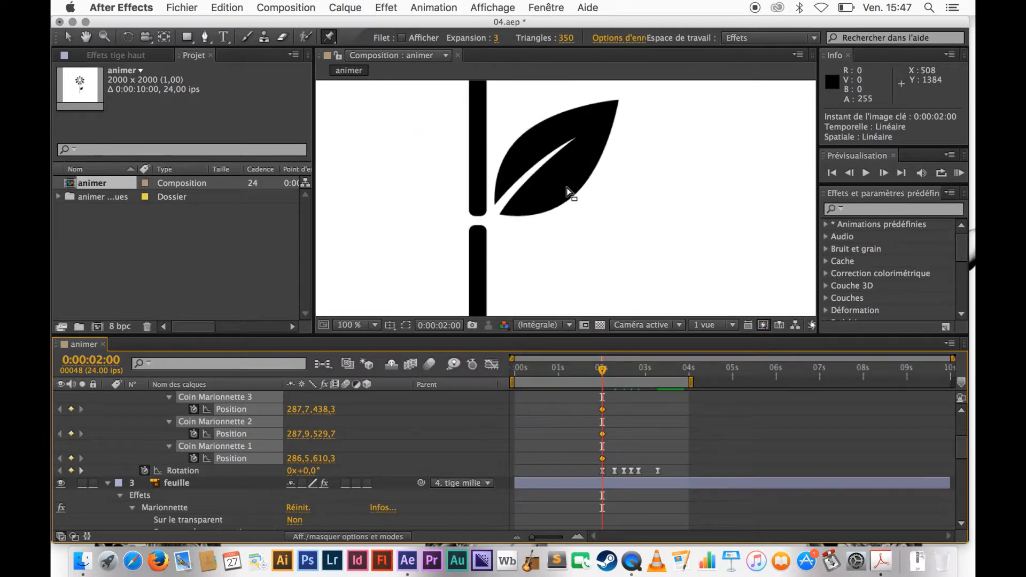
key("h")
left_click_drag(540, 116, 557, 286)
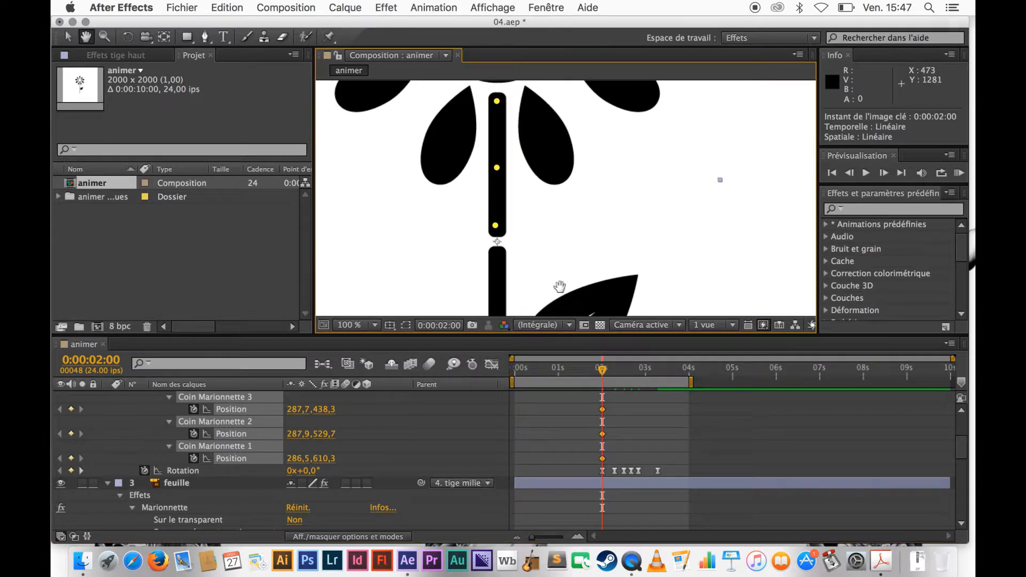
key("super+p")
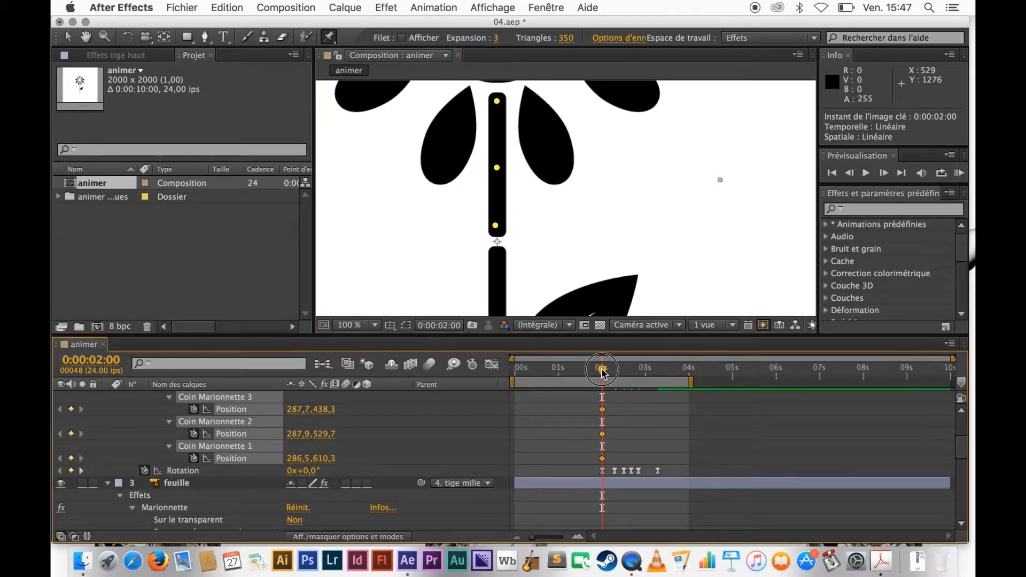
left_click_drag(607, 377, 614, 375)
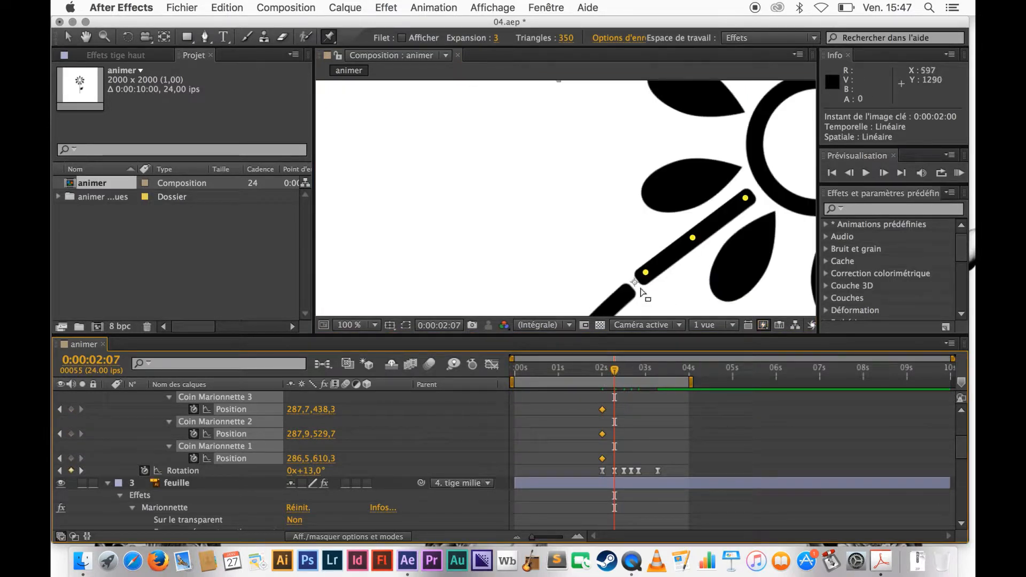
key("h")
left_click_drag(615, 285, 497, 195)
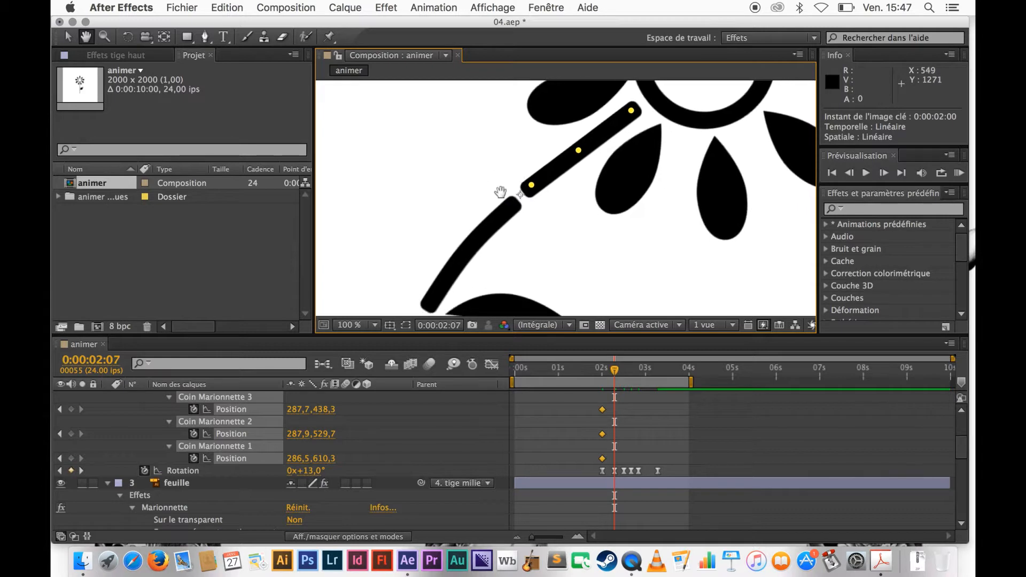
key("super+p")
left_click(634, 439)
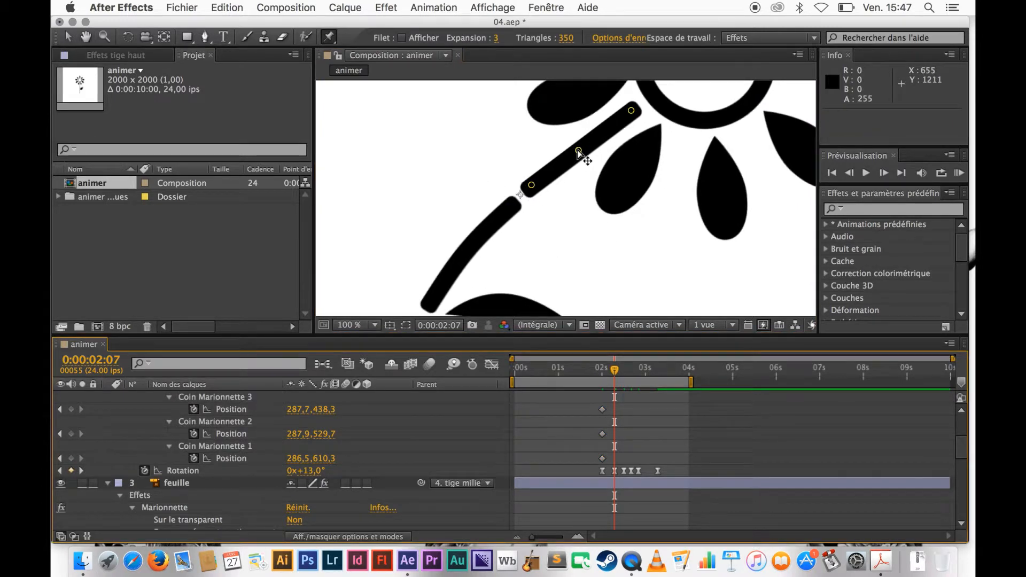
left_click_drag(579, 151, 573, 145)
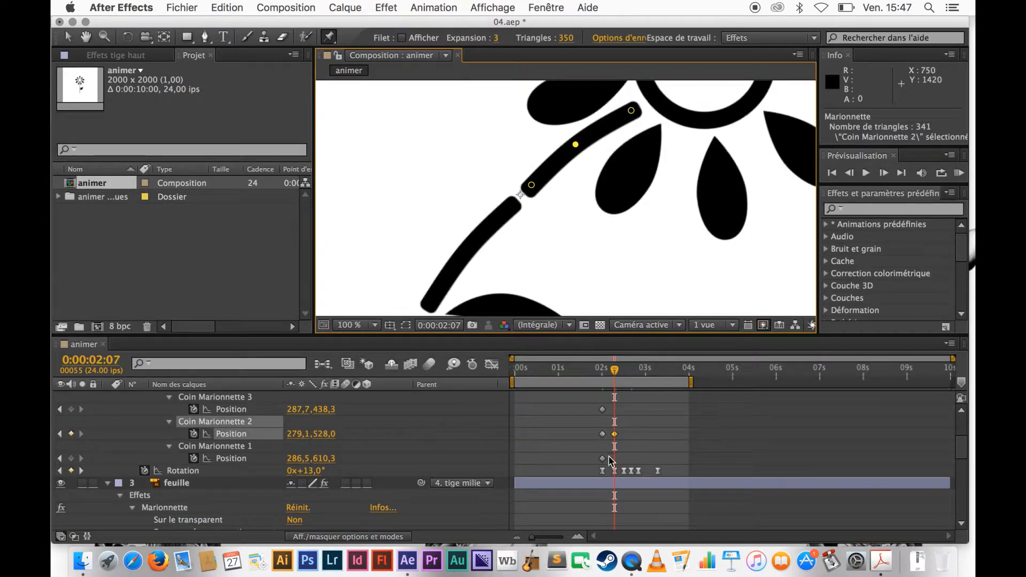
left_click(615, 471)
left_click_drag(319, 473, 321, 473)
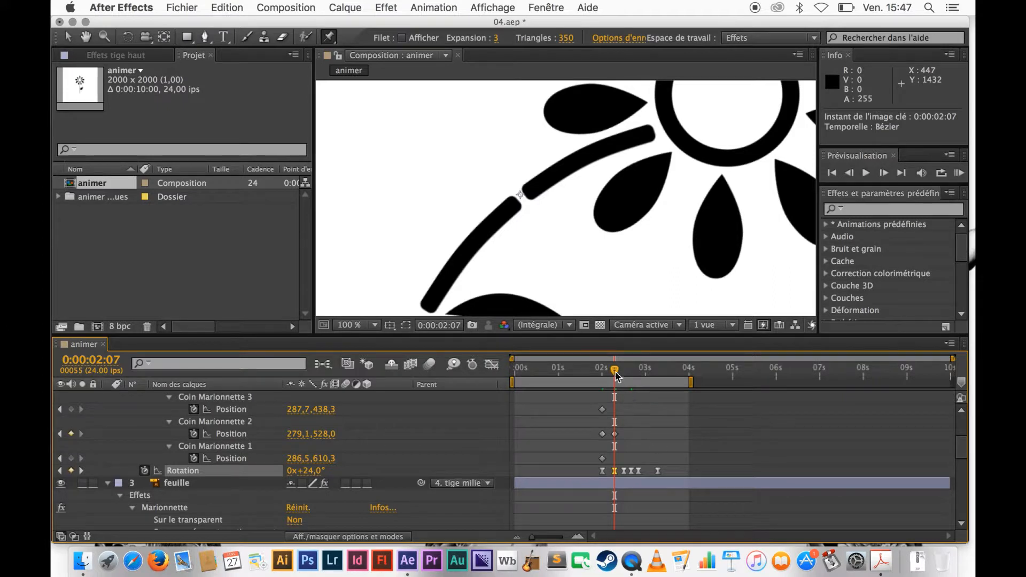
Set tige haut's Rotation keyframe at 0:00:02:12 to 31°.
left_click_drag(614, 370, 625, 372)
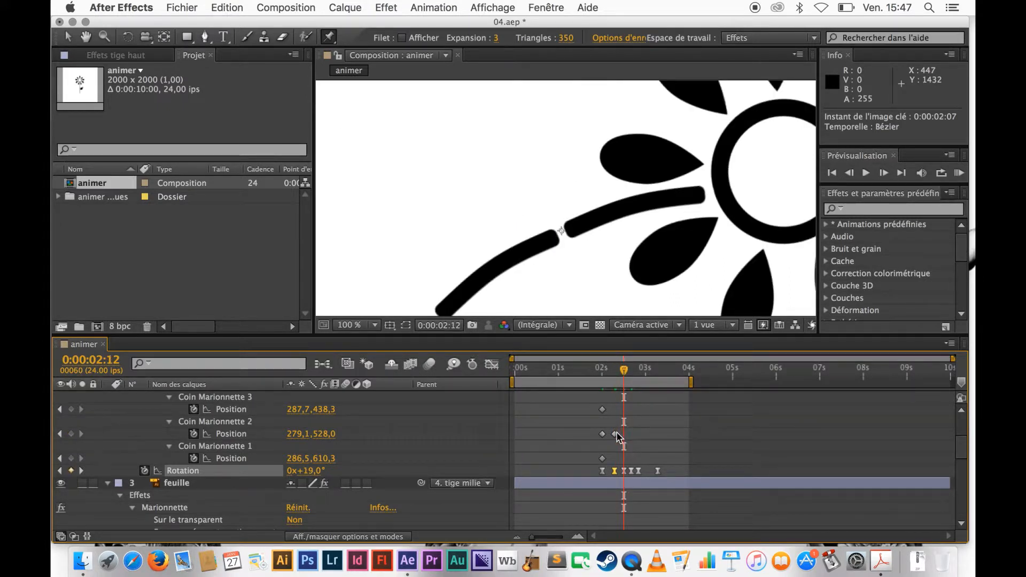
left_click(624, 471)
left_click_drag(314, 477, 325, 477)
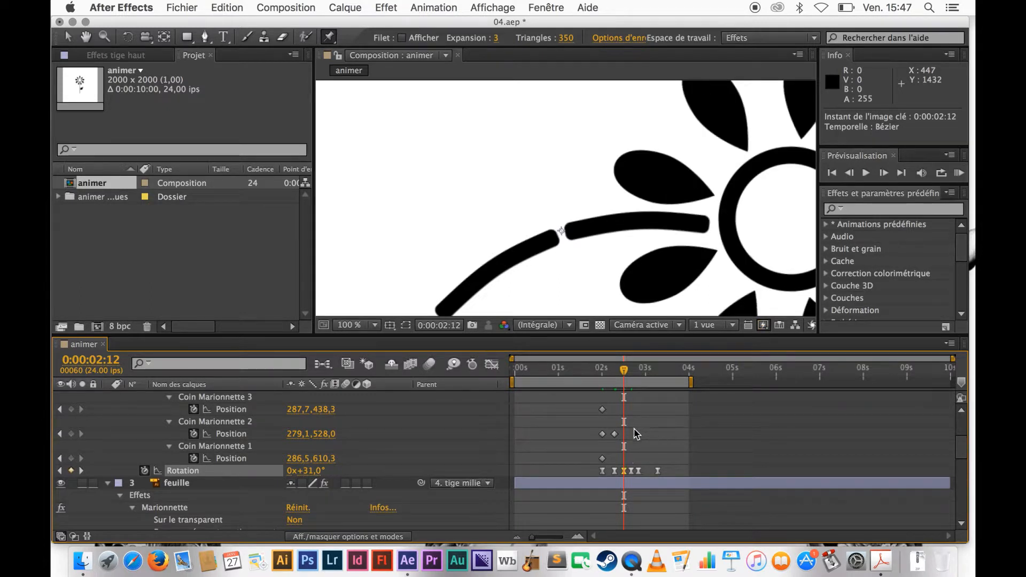
At 0:00:02:12, move tige haut's Coin Marionnette 2 to about 277,1, 527,9 to increase the segment's bend.
left_click(642, 439)
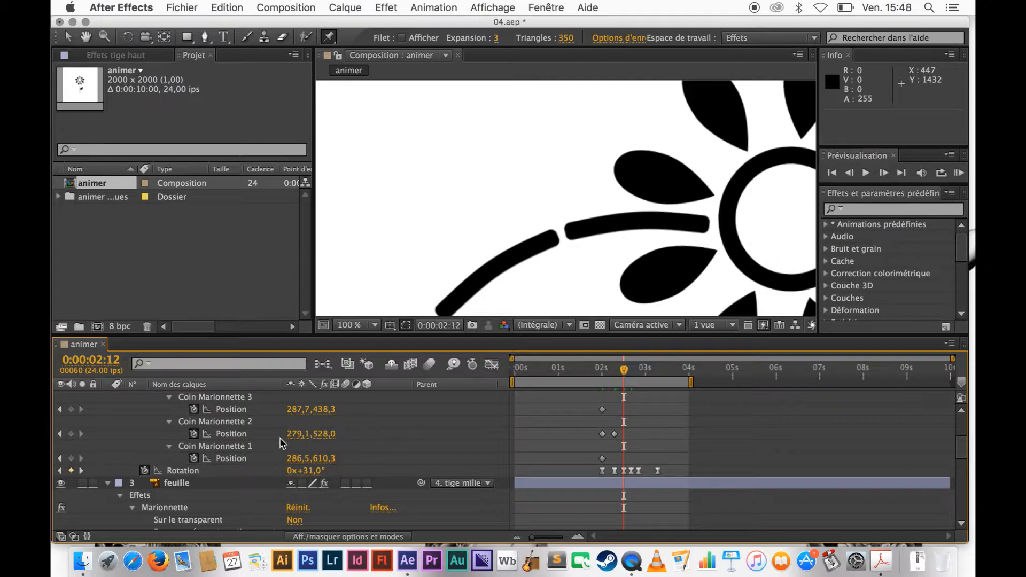
left_click(238, 436)
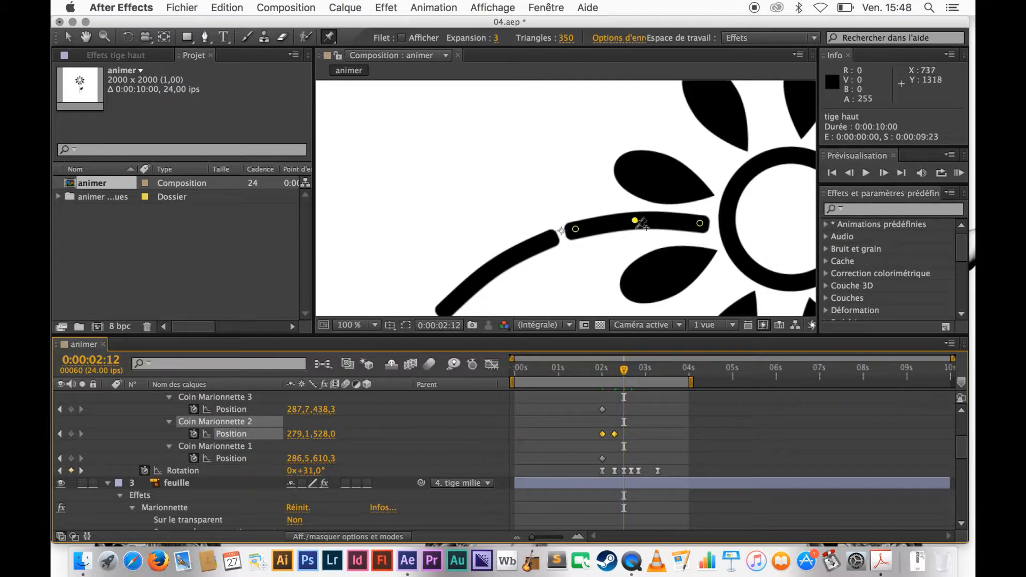
left_click_drag(633, 222, 634, 219)
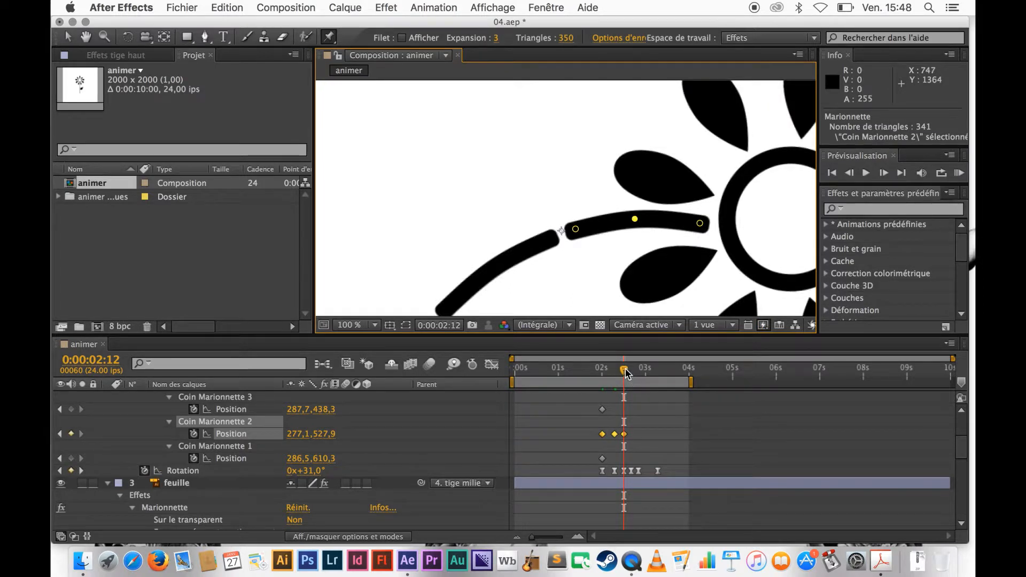
At 0:00:02:16, paste tige haut's 24° Rotation keyframe and Coin Marionnette 2's Position keyframe, both copied from 0:00:02:07.
left_click_drag(624, 369, 631, 370)
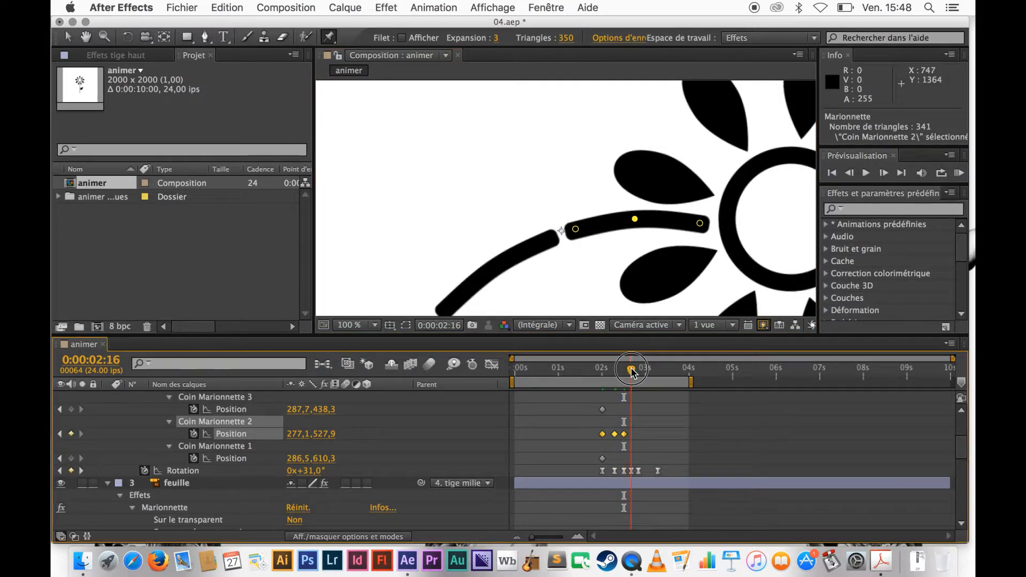
left_click(641, 439)
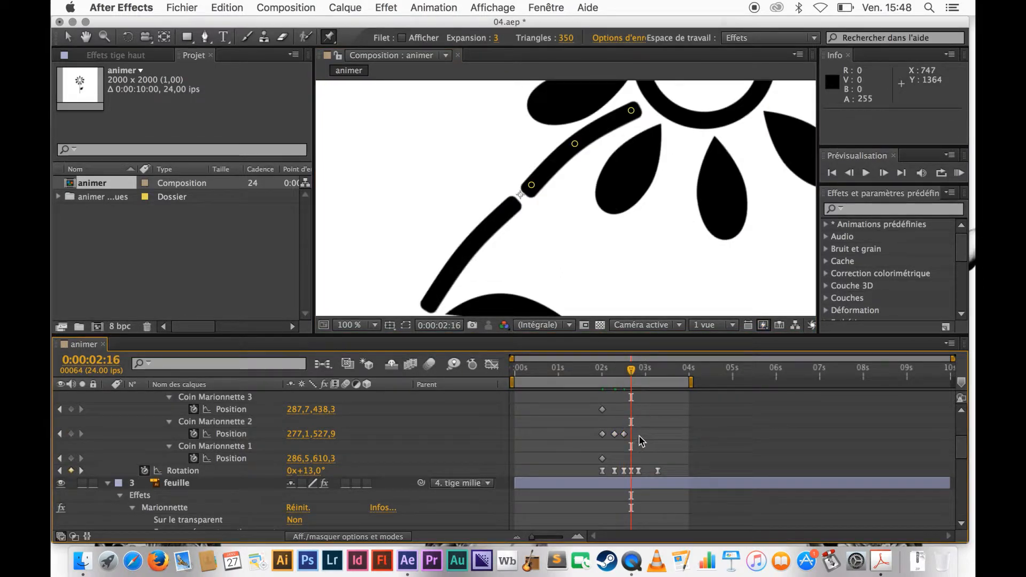
left_click(614, 470)
key("super+c")
key("super+v")
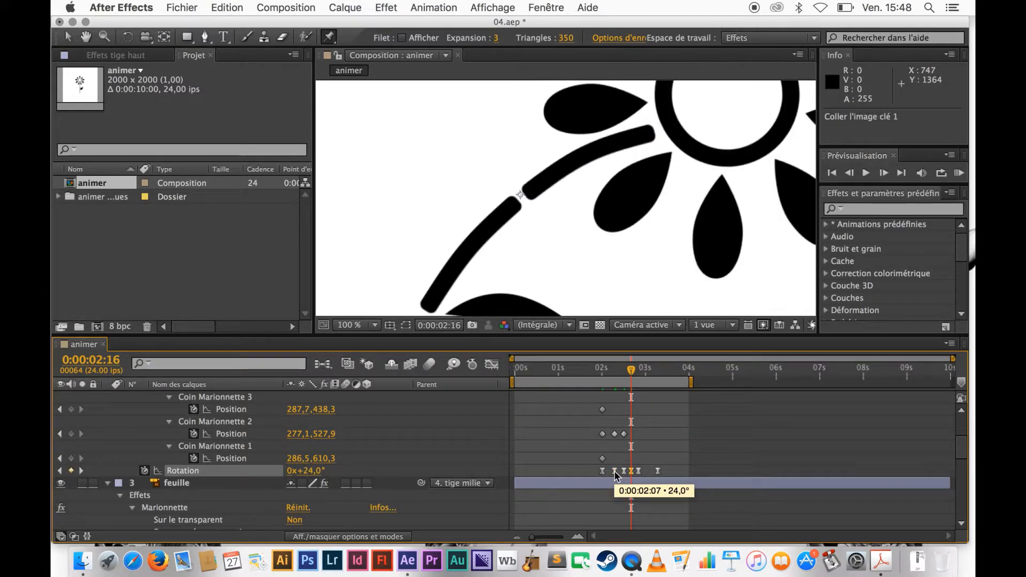
left_click(615, 434)
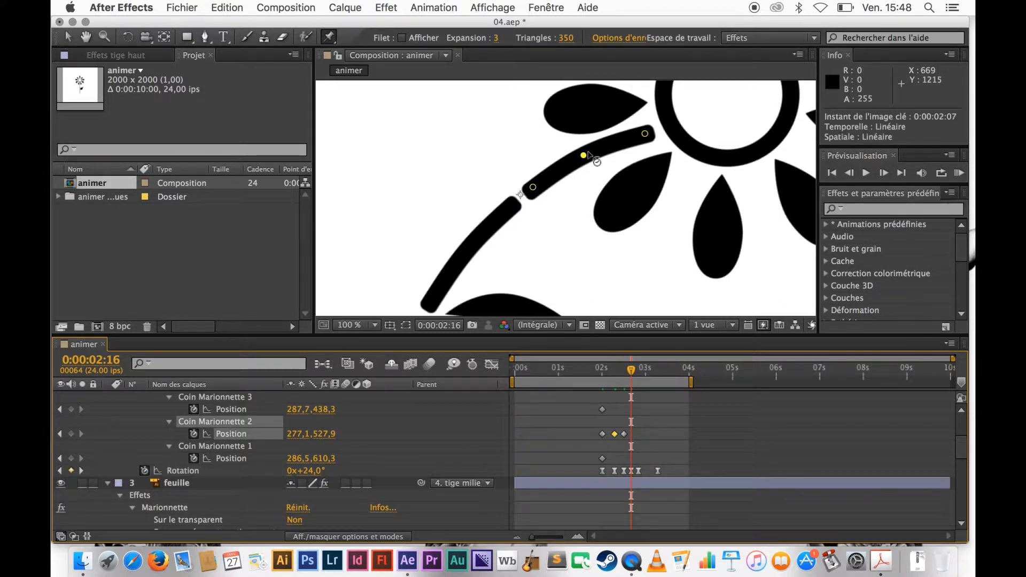
left_click_drag(587, 153, 588, 154)
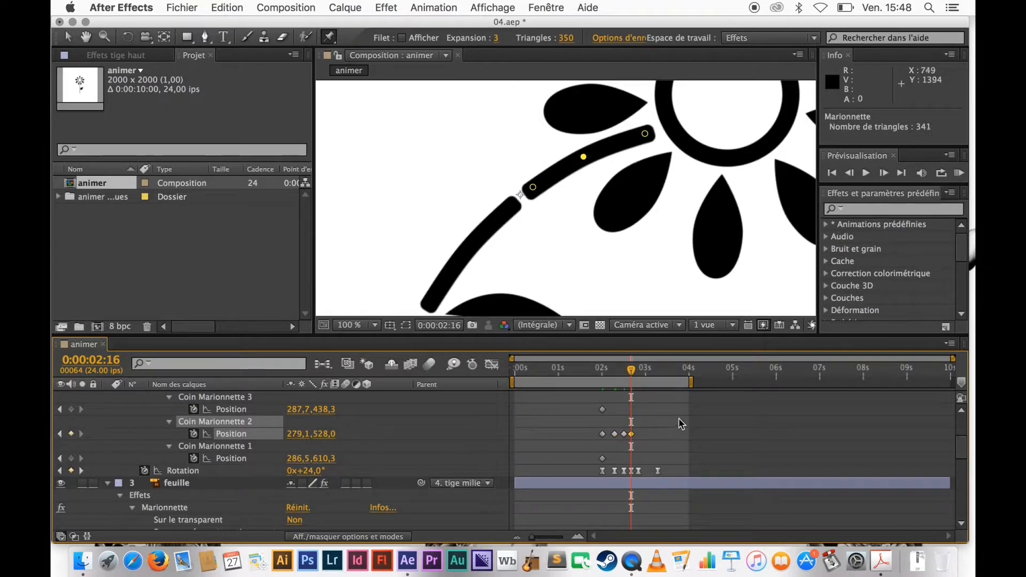
At 0:00:02:20, paste tige haut's 31° Rotation keyframe and Coin Marionnette 2's Position keyframe, both copied from 0:00:02:12.
left_click_drag(635, 378, 641, 377)
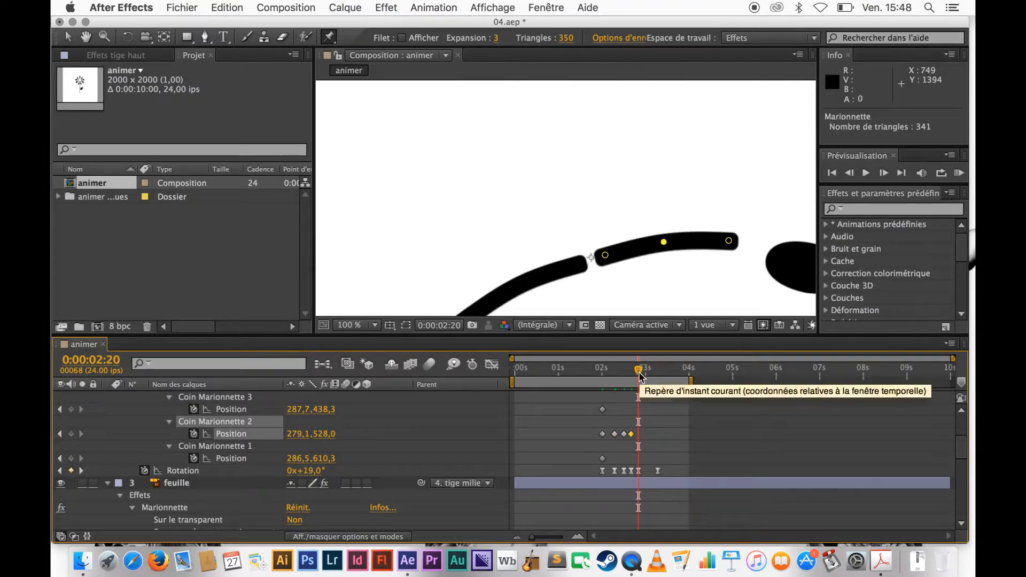
left_click(624, 471)
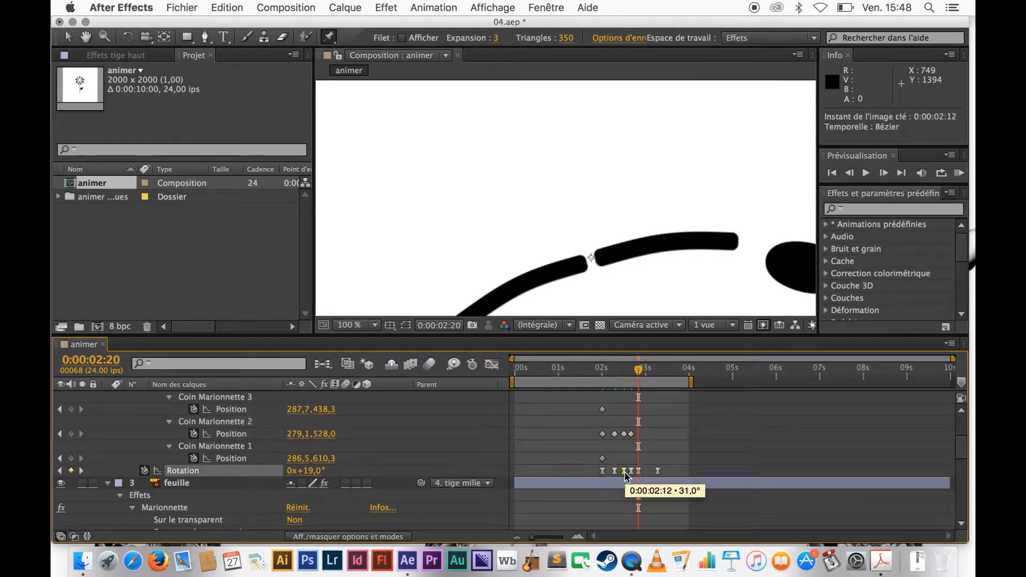
key("super+c")
key("super+v")
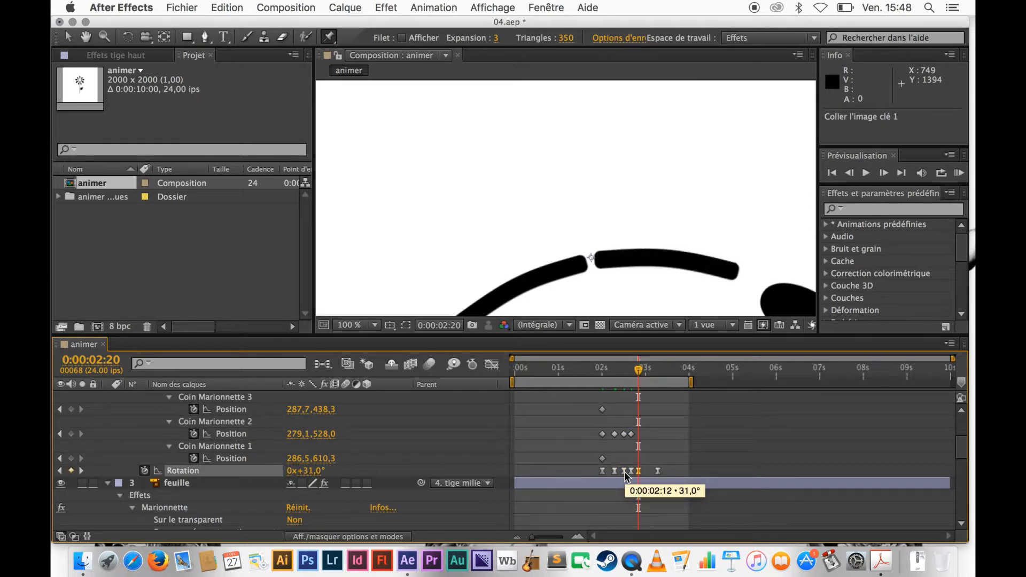
left_click(625, 435)
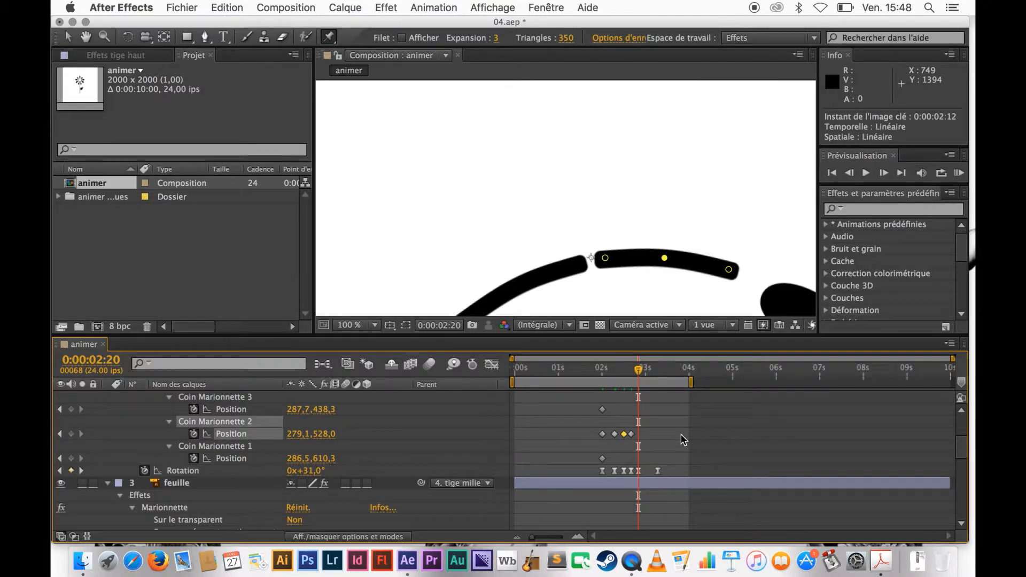
key("super+c")
key("super+v")
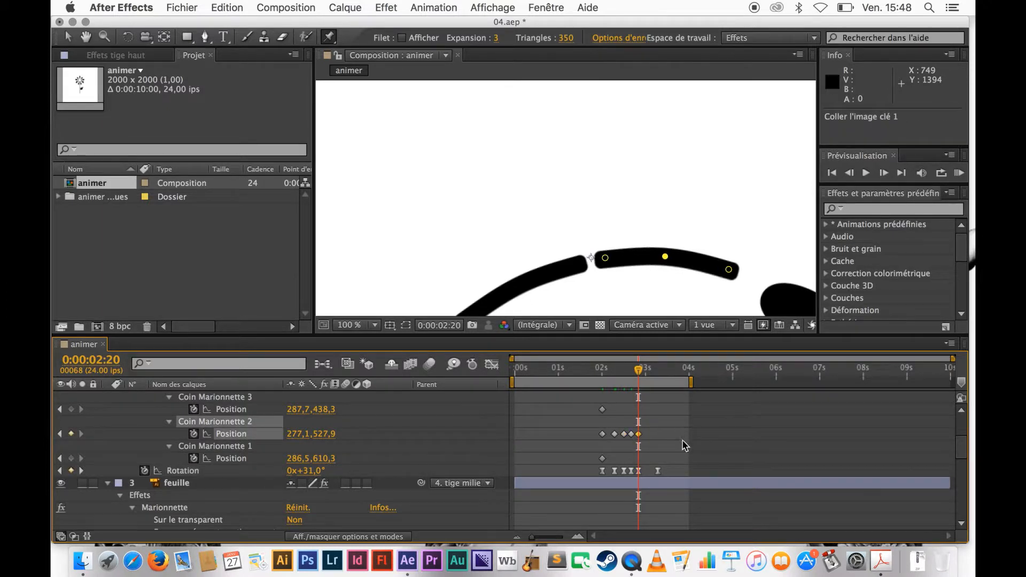
At 0:00:03:07, straighten tige haut by pasting Coin Marionnette 2's Position keyframe from 0:00:02:00, and preview the animation.
left_click_drag(639, 372, 660, 381)
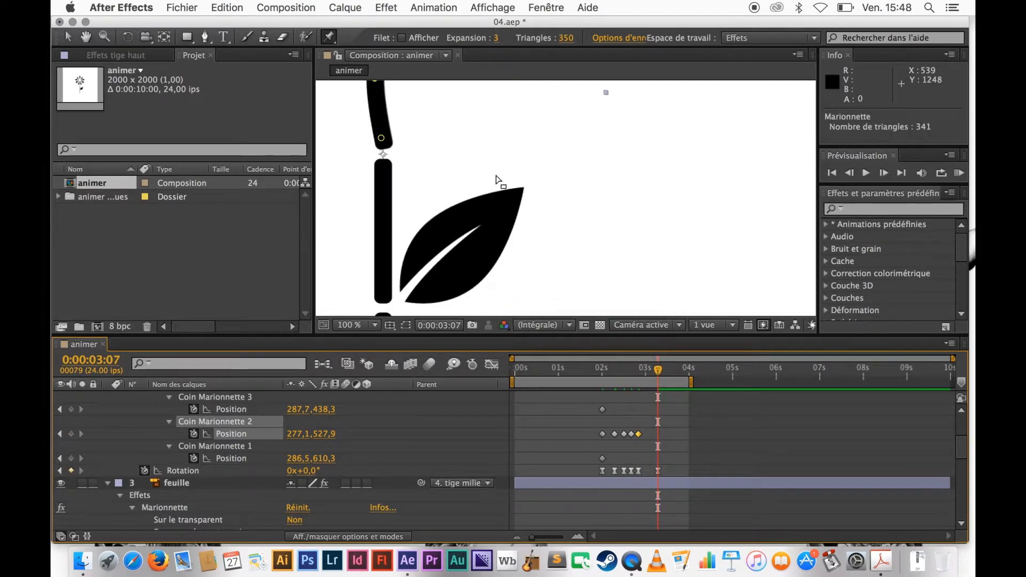
key("h")
left_click_drag(495, 173, 549, 274)
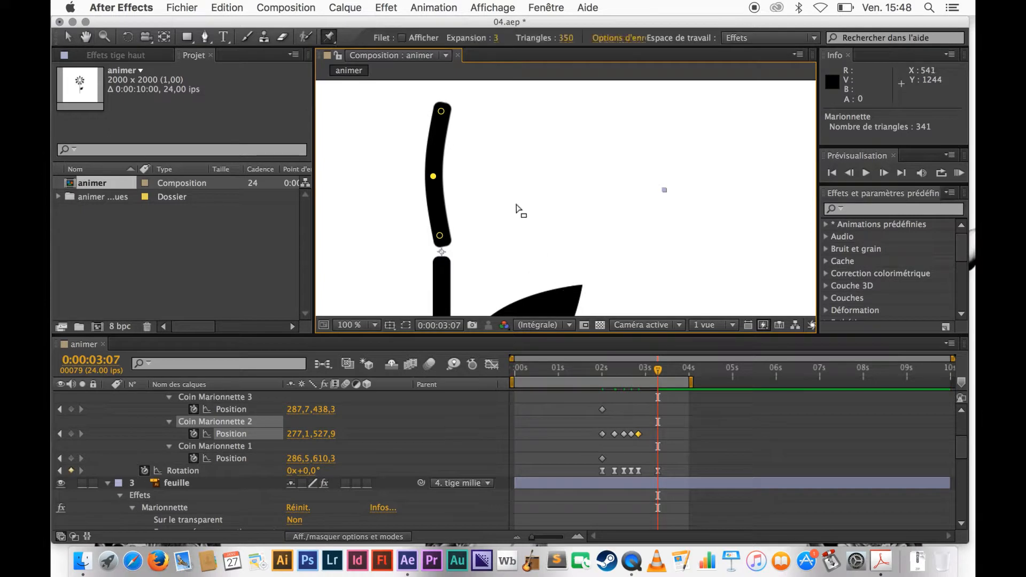
left_click(602, 434)
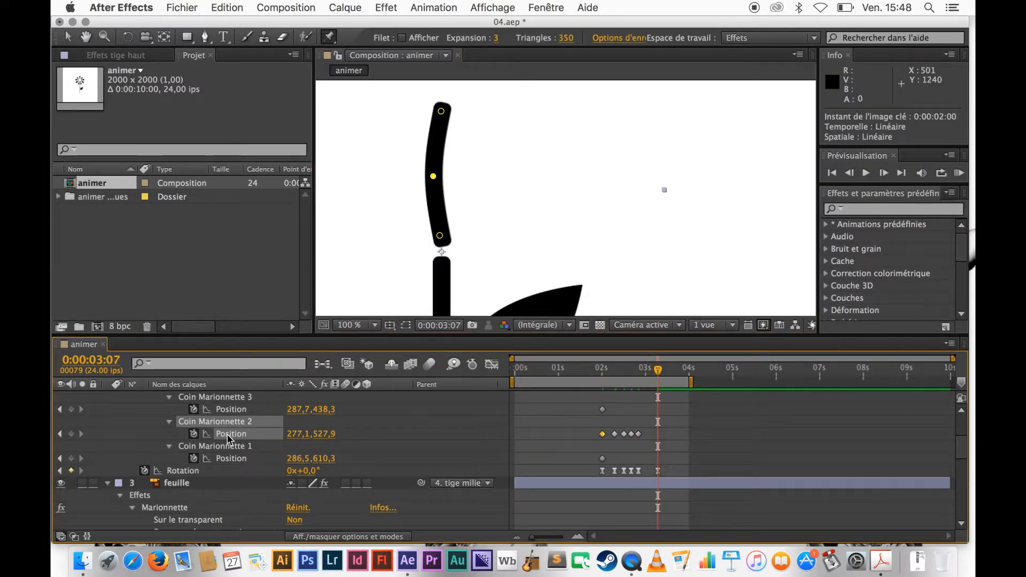
key("super+v")
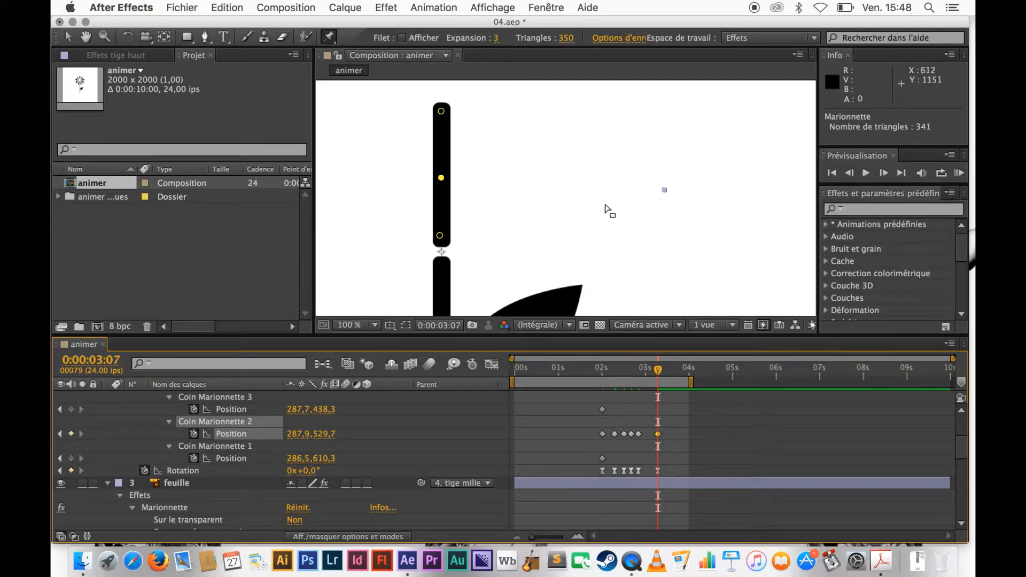
scroll(609, 210, "down", 4)
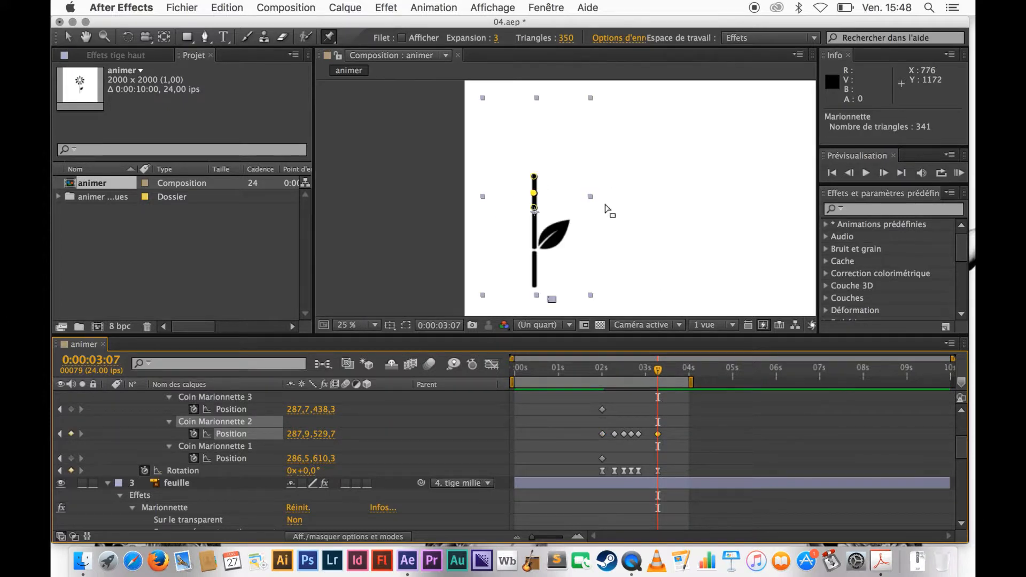
left_click(959, 172)
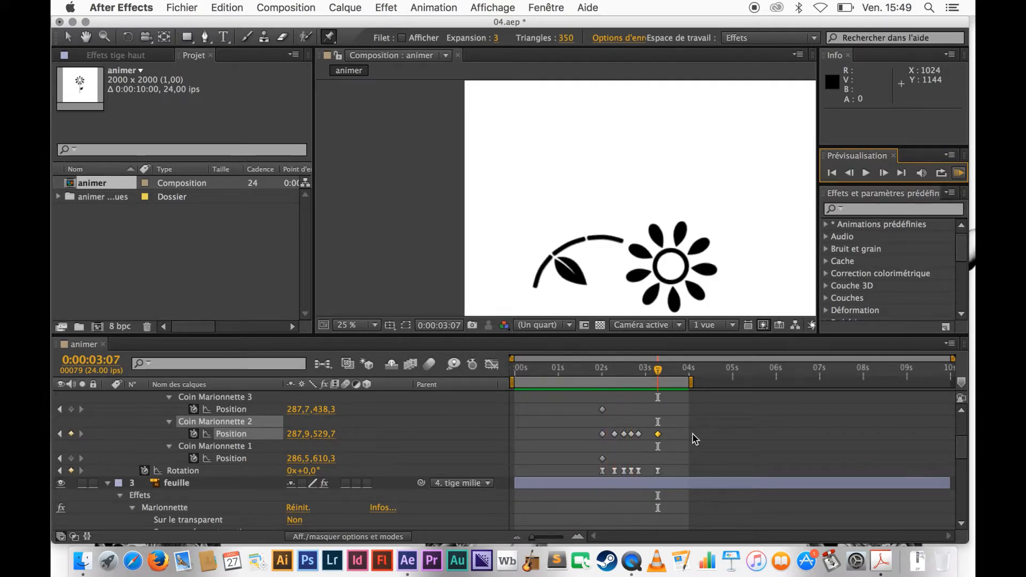
Apply Lissage de vitesse to all Position keyframes of tige haut's three puppet pins.
left_click_drag(573, 403, 675, 461)
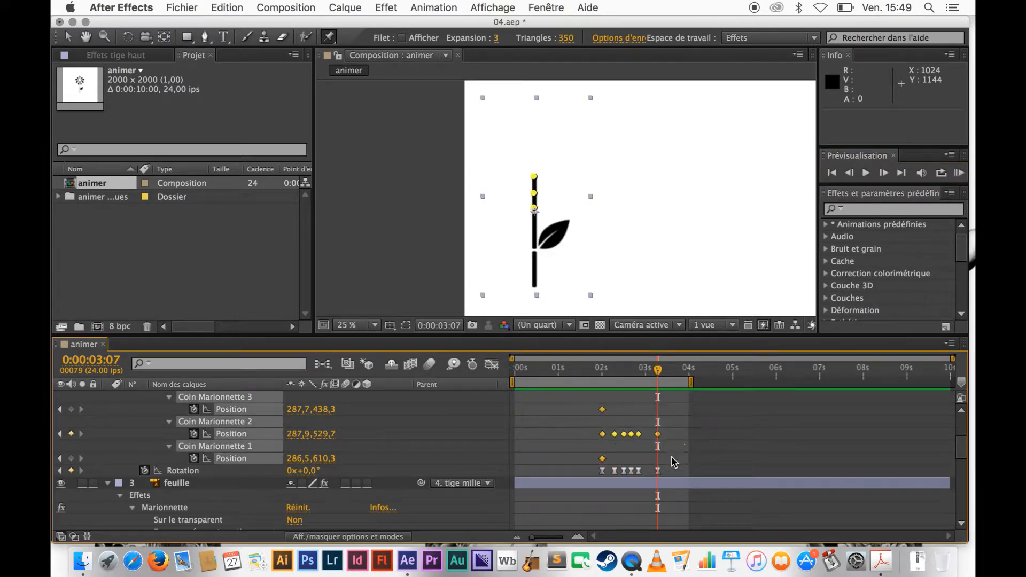
right_click(603, 412)
mouse_move(640, 532)
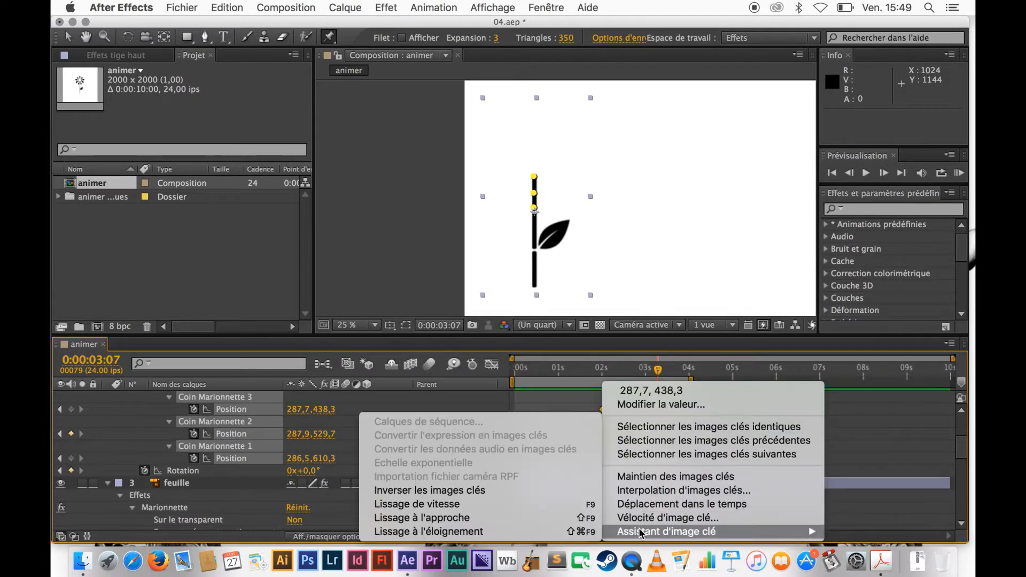
left_click(550, 505)
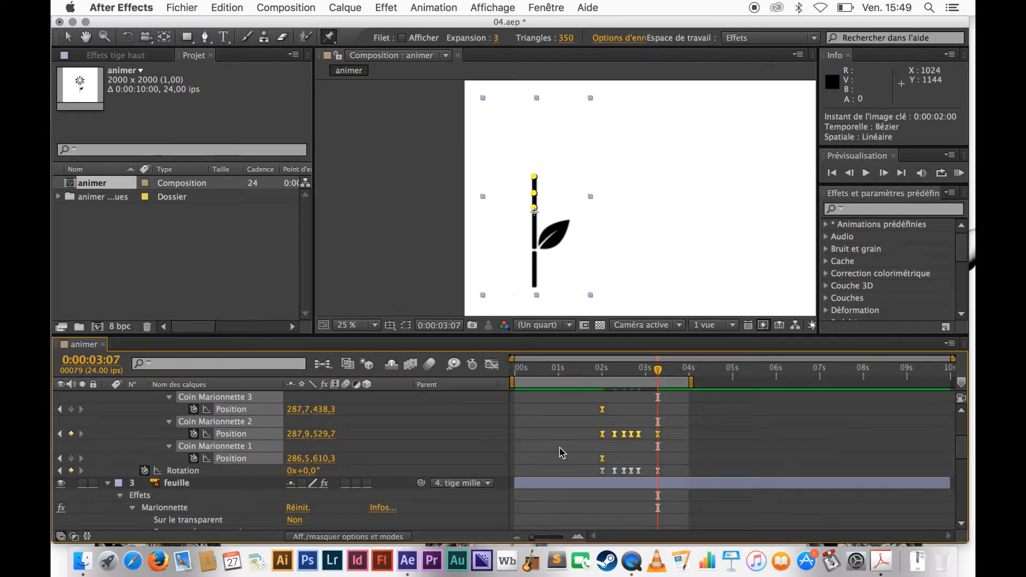
Select the fleur layer and examine its motion path between 0:00:02:19 and 0:00:03:01.
scroll(461, 453, "up", 5)
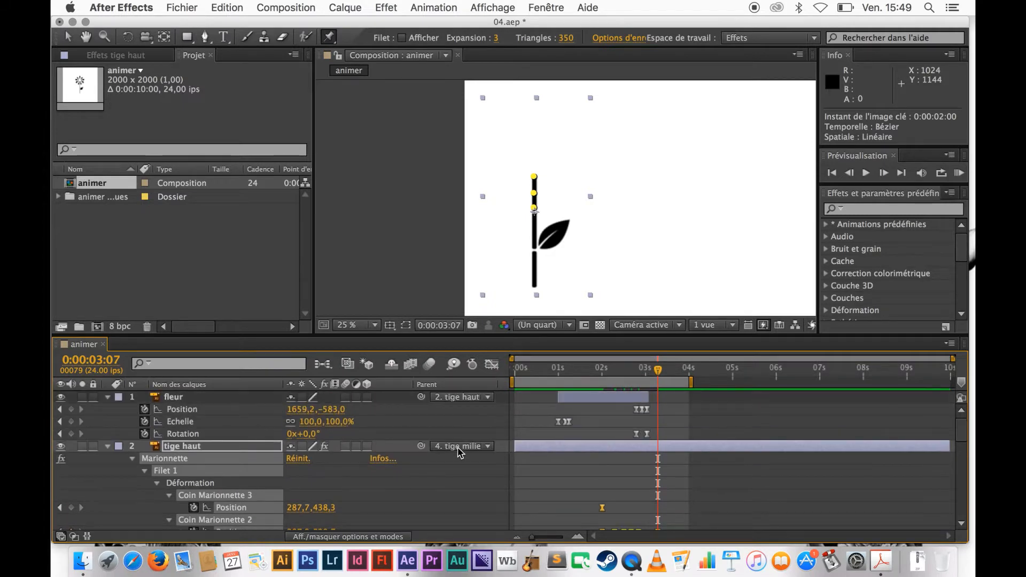
left_click(204, 397)
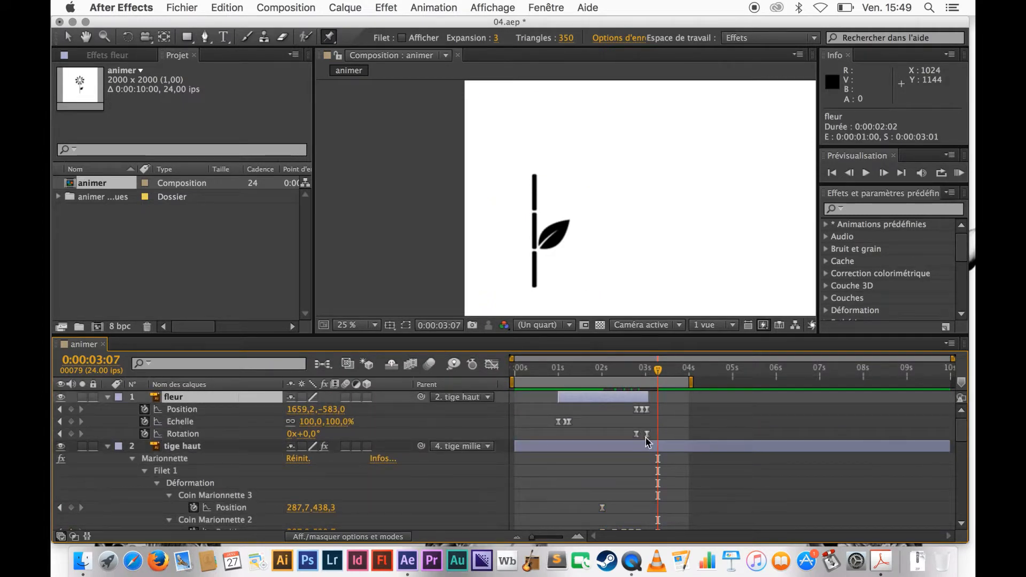
left_click_drag(658, 369, 636, 369)
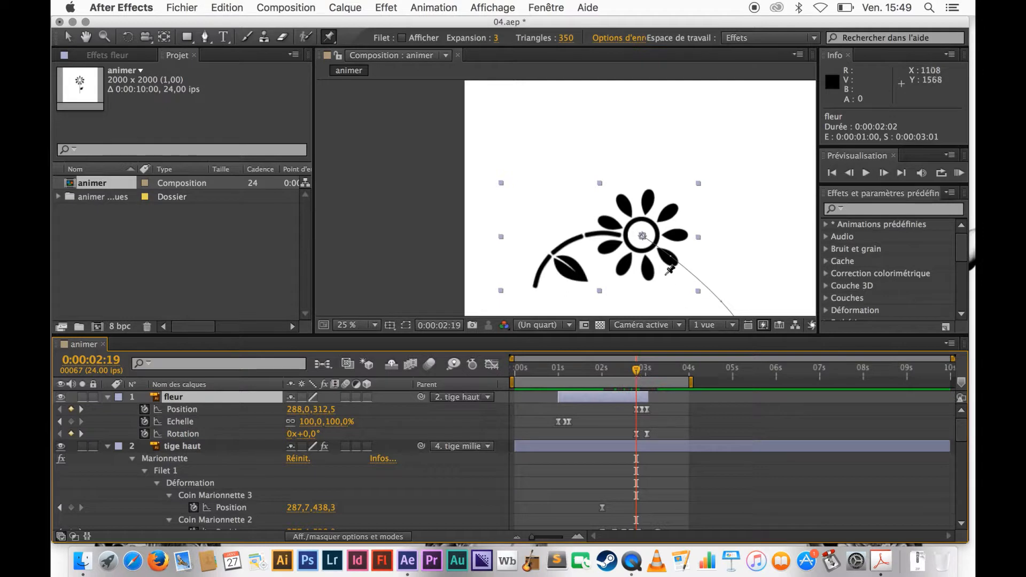
key("space")
left_click(587, 232)
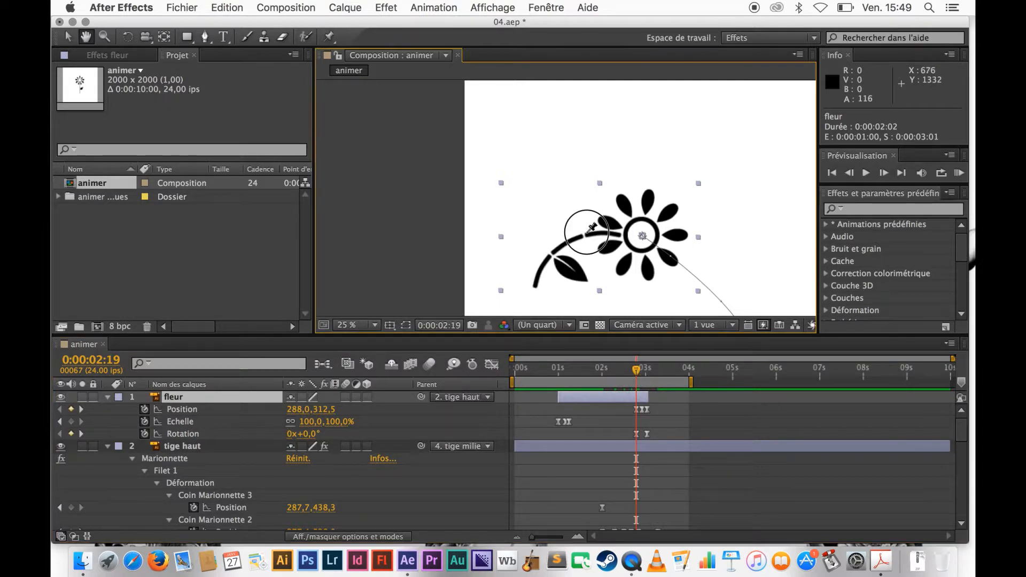
left_click_drag(586, 232, 472, 175)
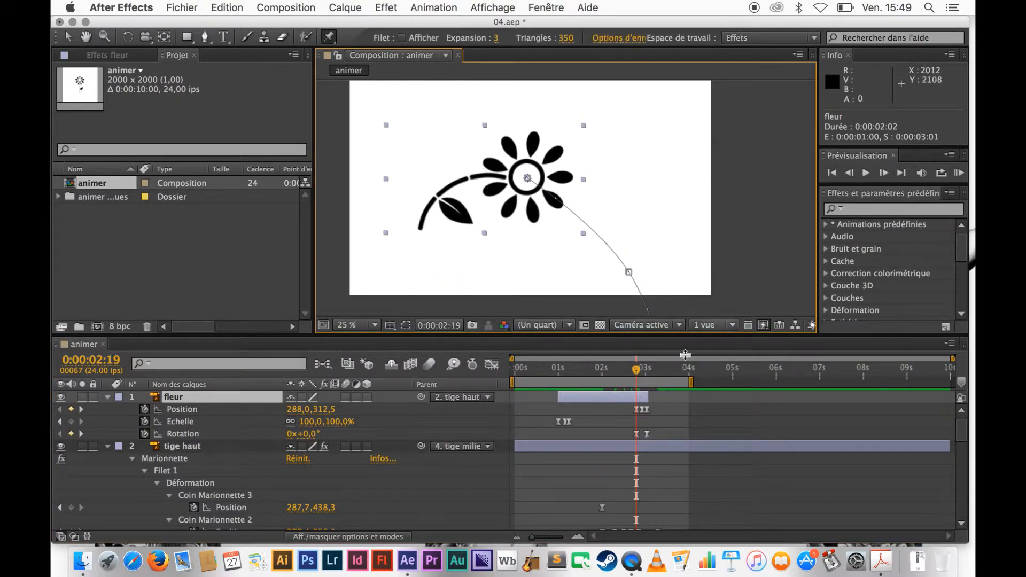
left_click_drag(635, 378, 645, 375)
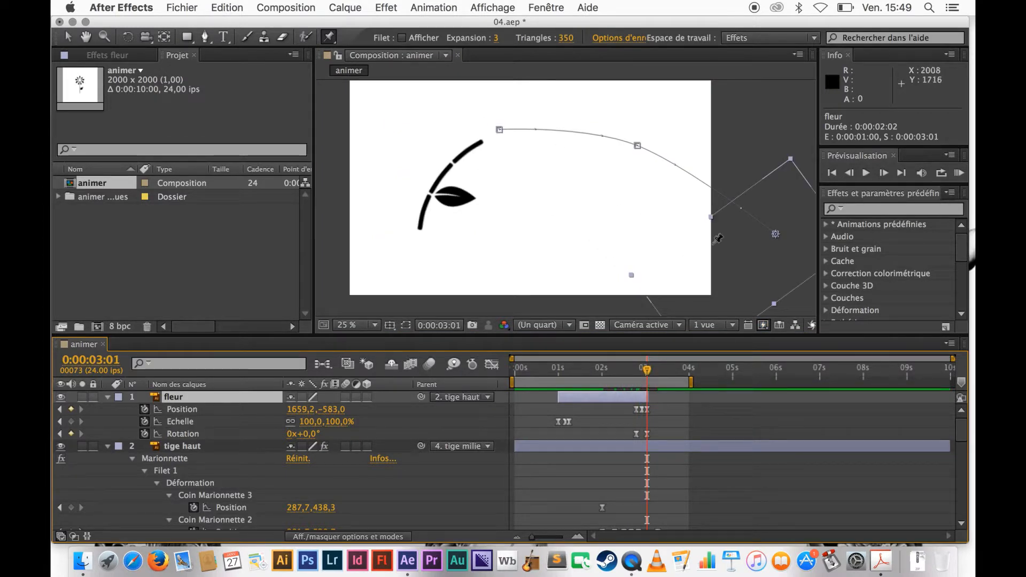
Move only fleur's Position keyframe at 0:00:03:01 to about 1288,1, -848,0 by raising the end of its motion path.
left_click(234, 406)
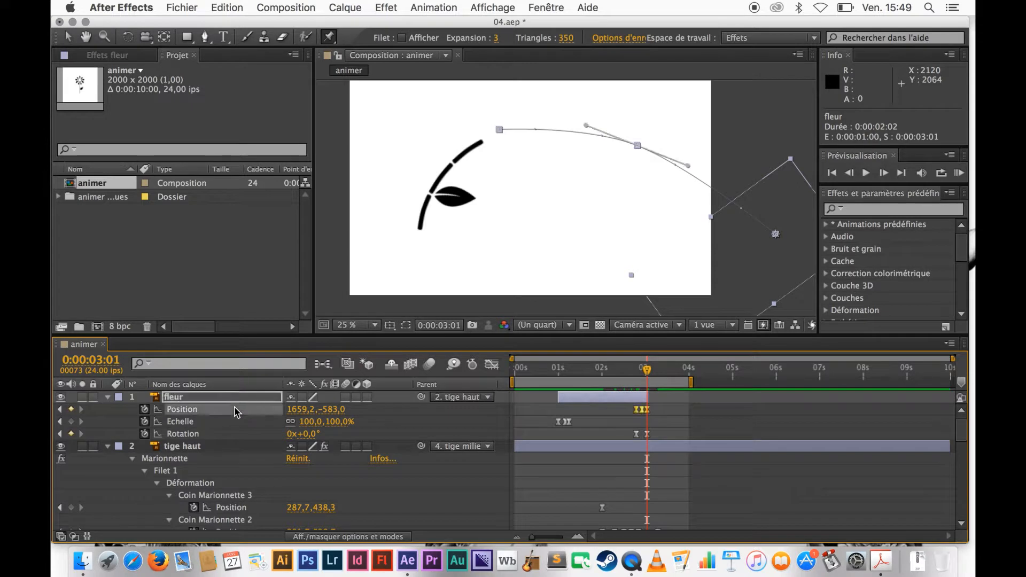
left_click(69, 39)
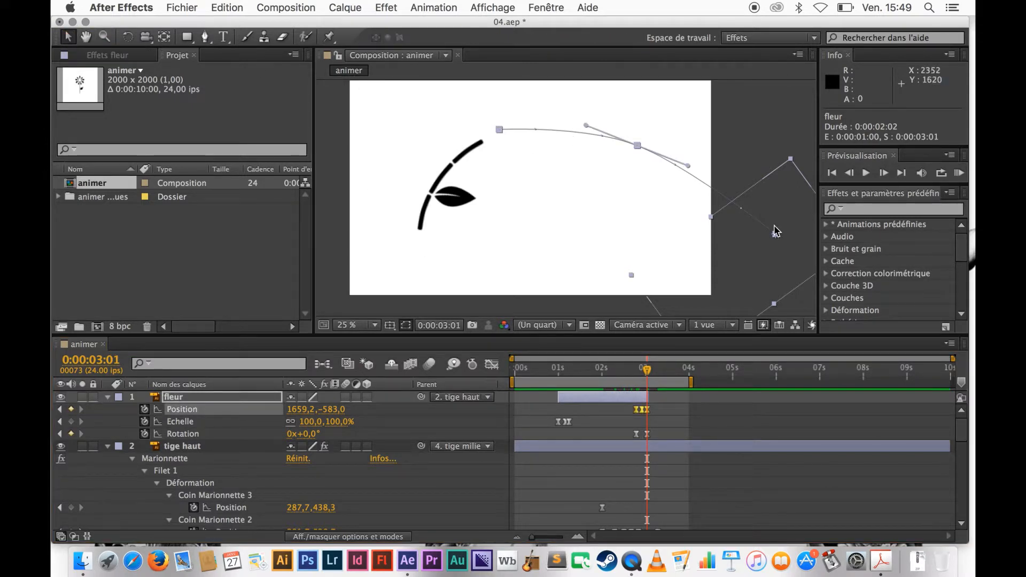
left_click_drag(775, 234, 769, 142)
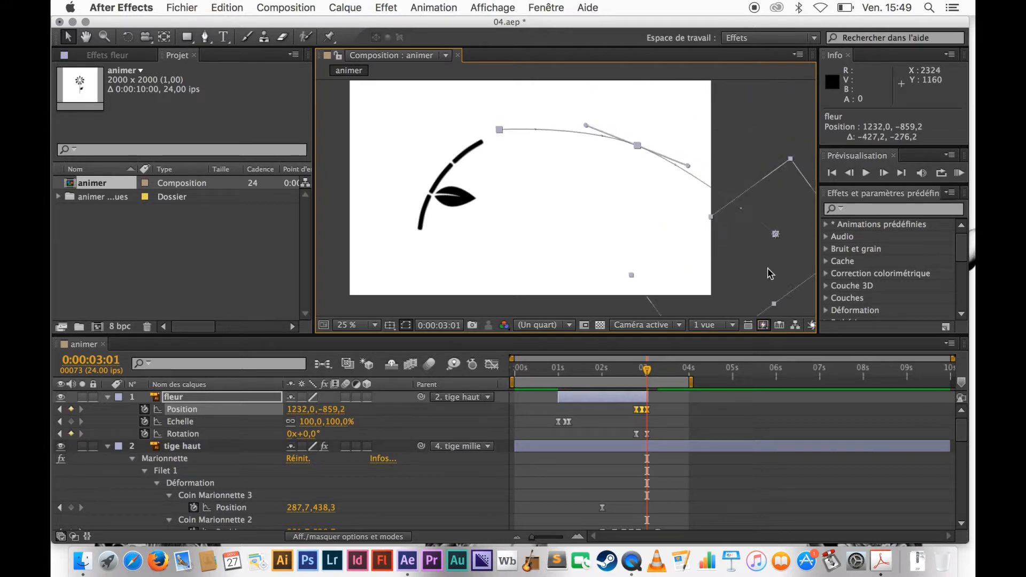
key("super+z")
left_click(693, 417)
left_click(647, 410)
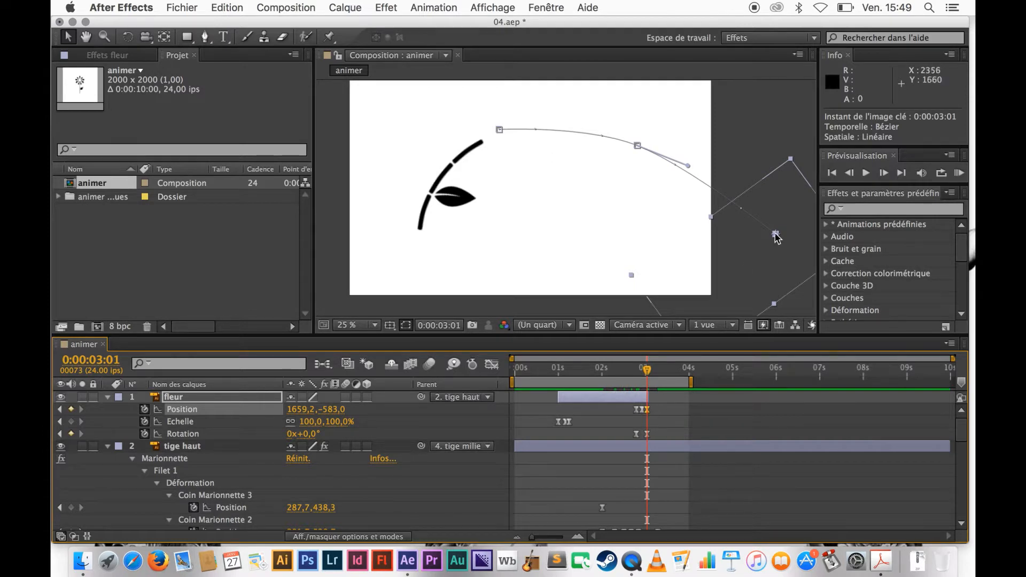
left_click_drag(775, 235, 776, 152)
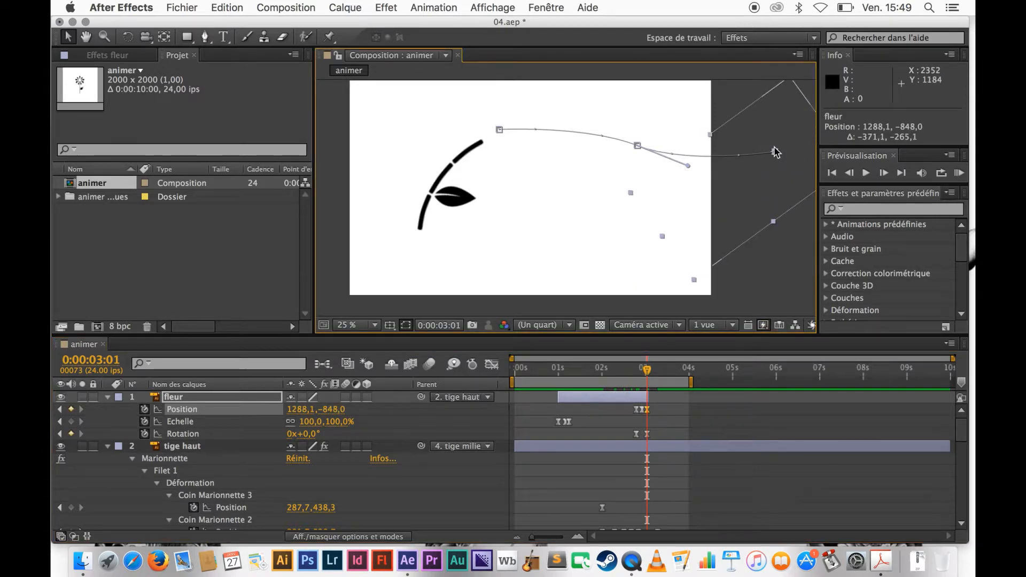
Delete fleur's middle Position keyframe between 0:00:02:19 and 0:00:03:01, and go back through the frames to check the motion.
left_click(641, 409)
key("Delete")
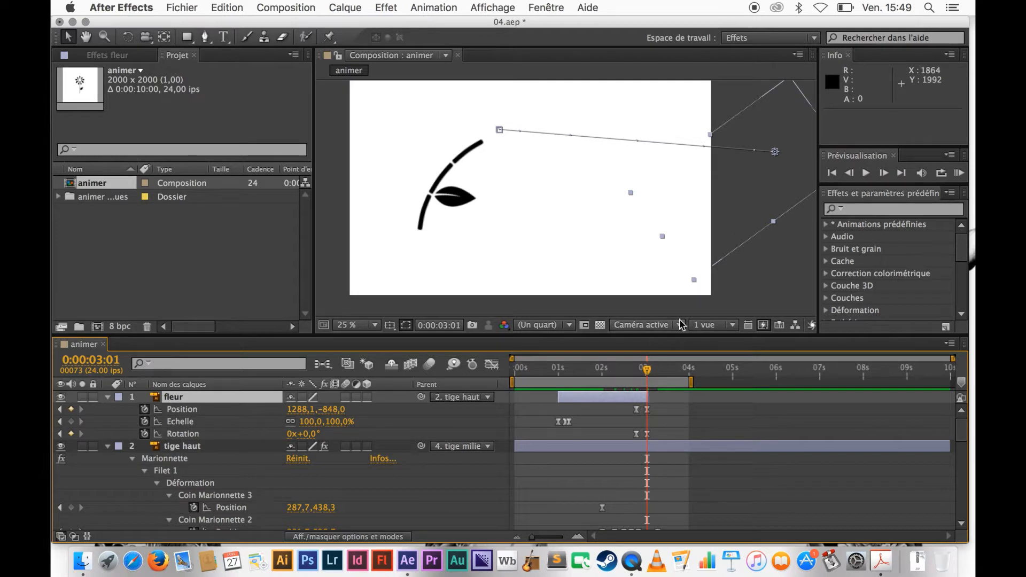
key("Page_Up")
key("Page_Up")
key("Page_Up")
key("Page_Up")
key("Page_Up")
key("Page_Up")
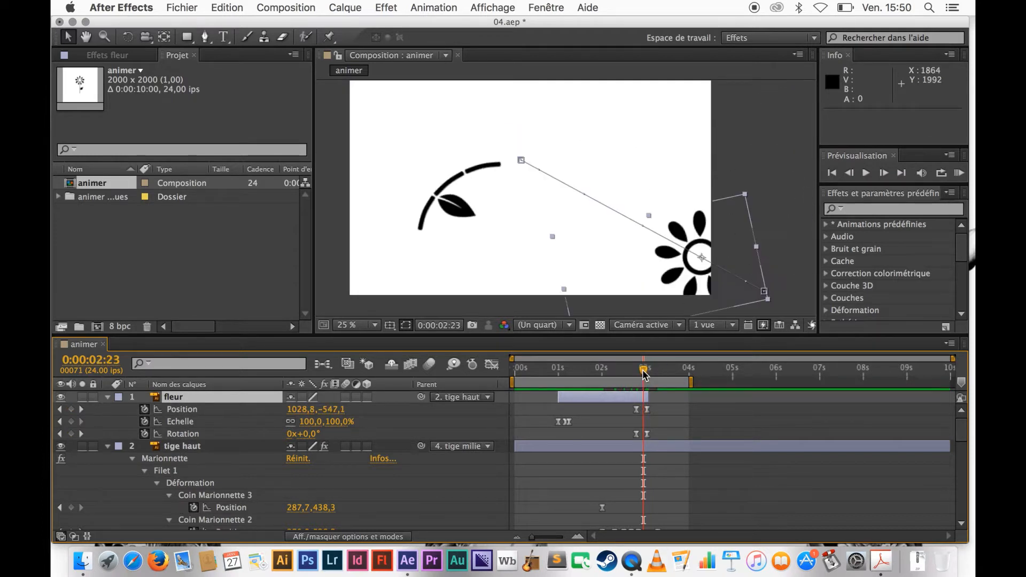
Move fleur's Position keyframe at 0:00:03:01 to about 602,4, -1292,5 by raising the end of its motion path.
key("Page_Down")
key("Page_Down")
key("Page_Down")
key("Page_Down")
key("Page_Down")
key("Page_Down")
key("Page_Down")
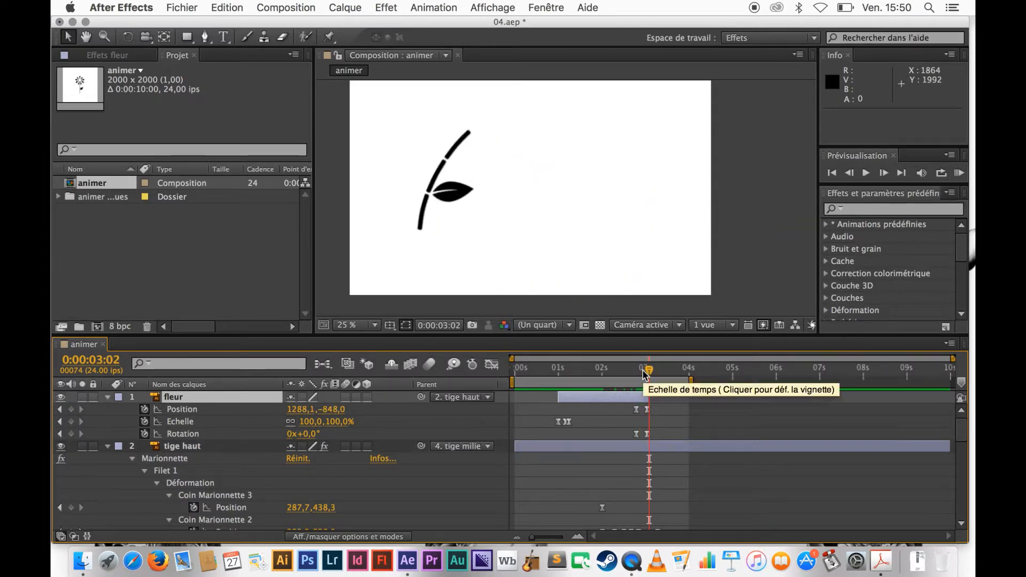
key("Page_Up")
key("space")
left_click_drag(536, 248, 467, 313)
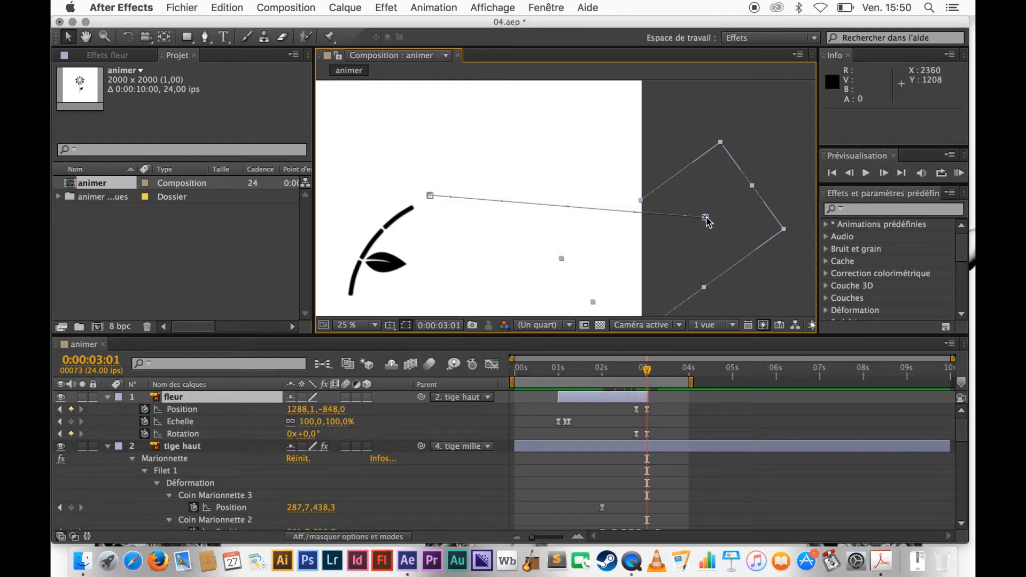
left_click_drag(707, 221, 701, 95)
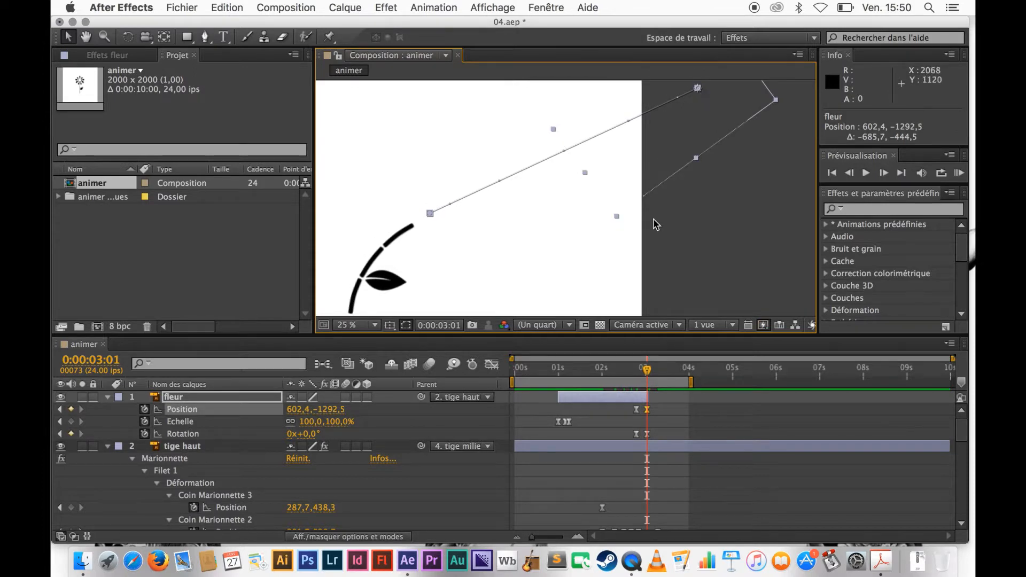
Step back and forth through the frames before 0:00:03:01 to check how the flower leaves the canvas.
key("Page_Up")
key("Page_Up")
key("Page_Up")
key("Page_Up")
key("Page_Up")
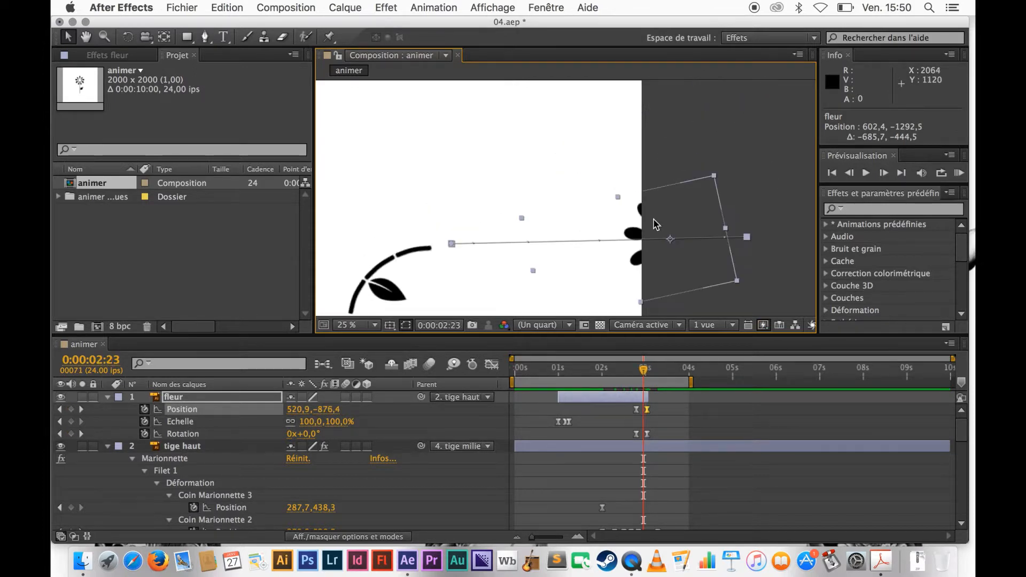
key("Page_Down")
key("Page_Down")
key("Page_Down")
key("Page_Down")
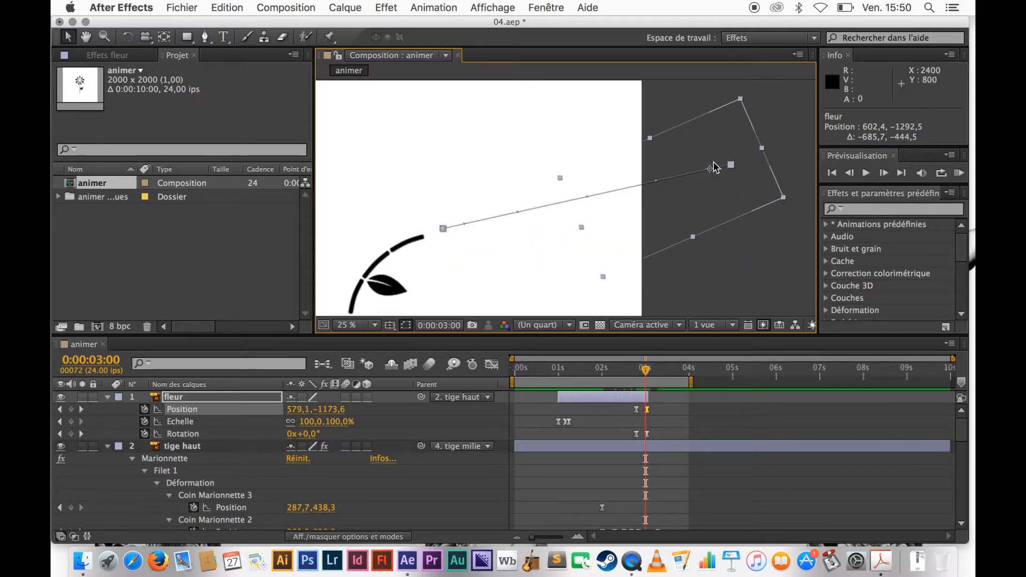
Raise the end of fleur's motion path further, placing its Position keyframe at 0:00:03:01 at about 395,2, -1572,0.
key("Page_Down")
key("h")
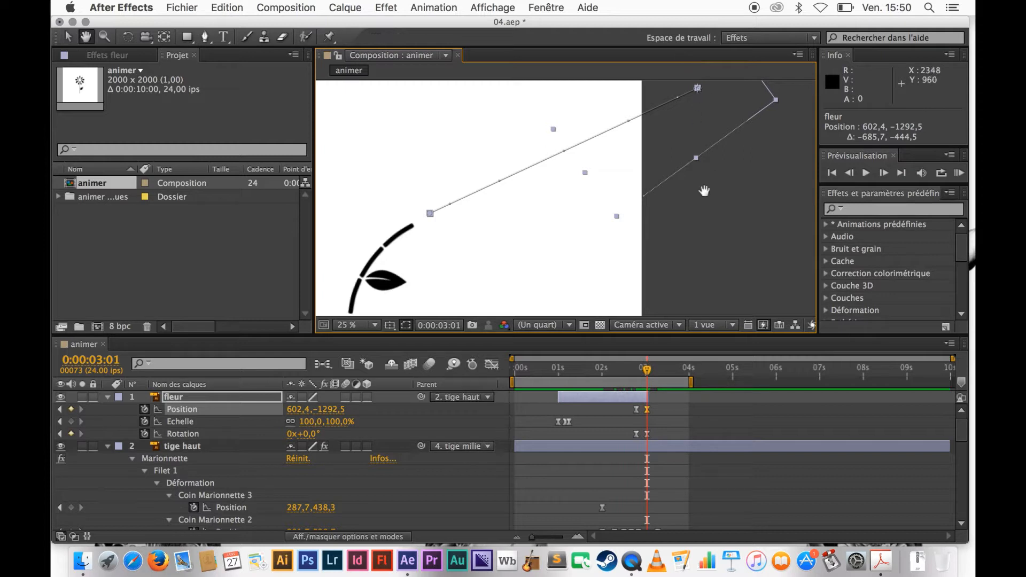
left_click_drag(703, 190, 689, 271)
key("v")
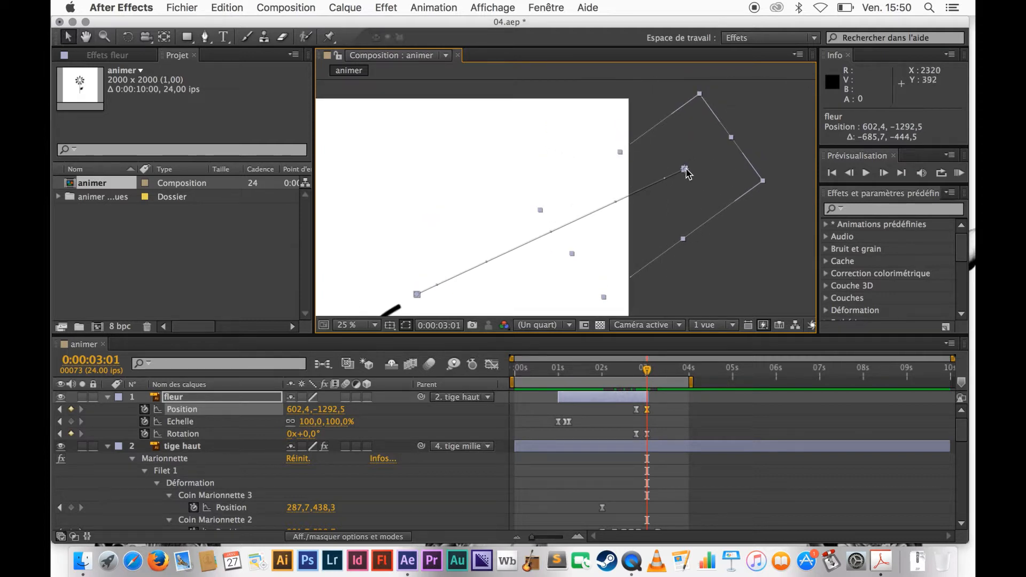
left_click_drag(684, 170, 705, 111)
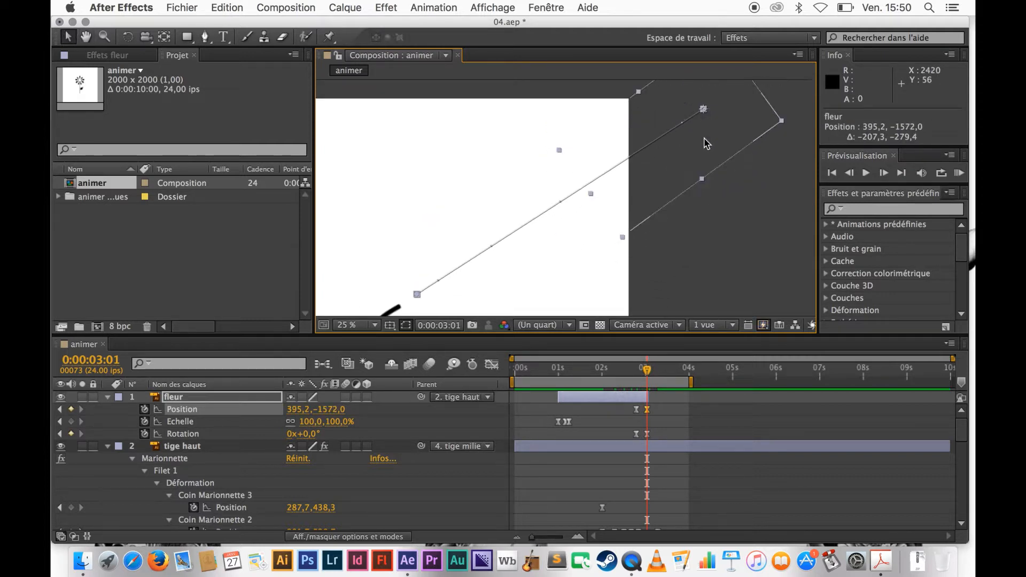
Examine the flower's trajectory frame by frame between 0:00:02:20 and 0:00:03:00 against the bending stem.
left_click(646, 373)
key("h")
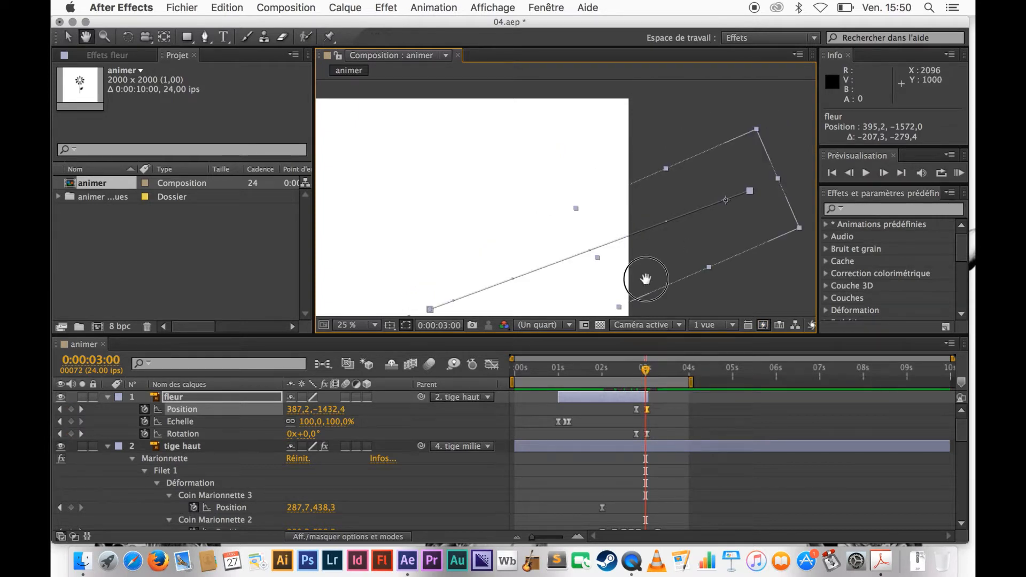
left_click_drag(646, 279, 677, 169)
key("v")
key("Page_Up")
key("Page_Up")
key("Page_Up")
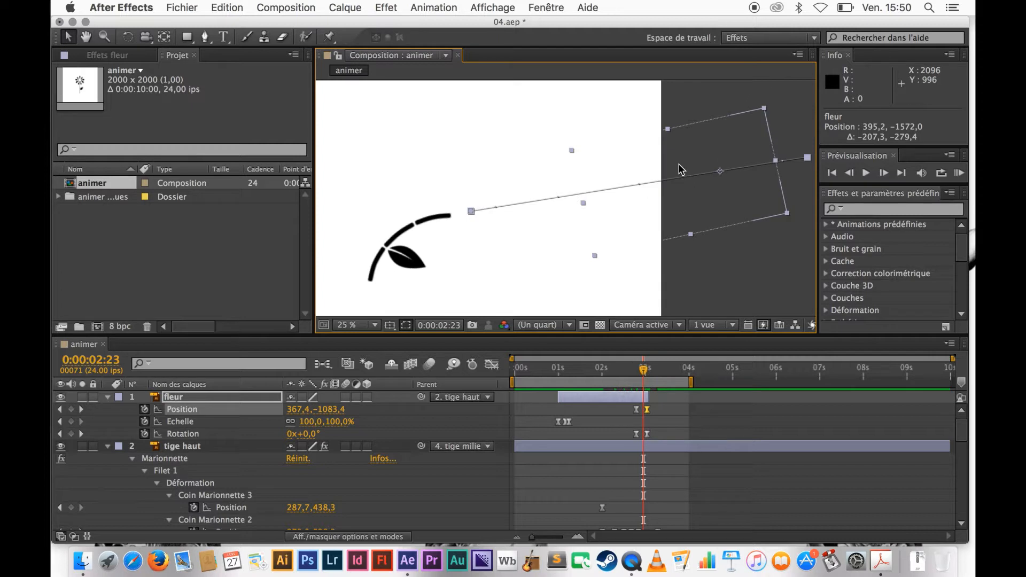
key("Page_Up")
key("Page_Up")
key("Page_Down")
key("Page_Down")
key("Page_Down")
key("Page_Down")
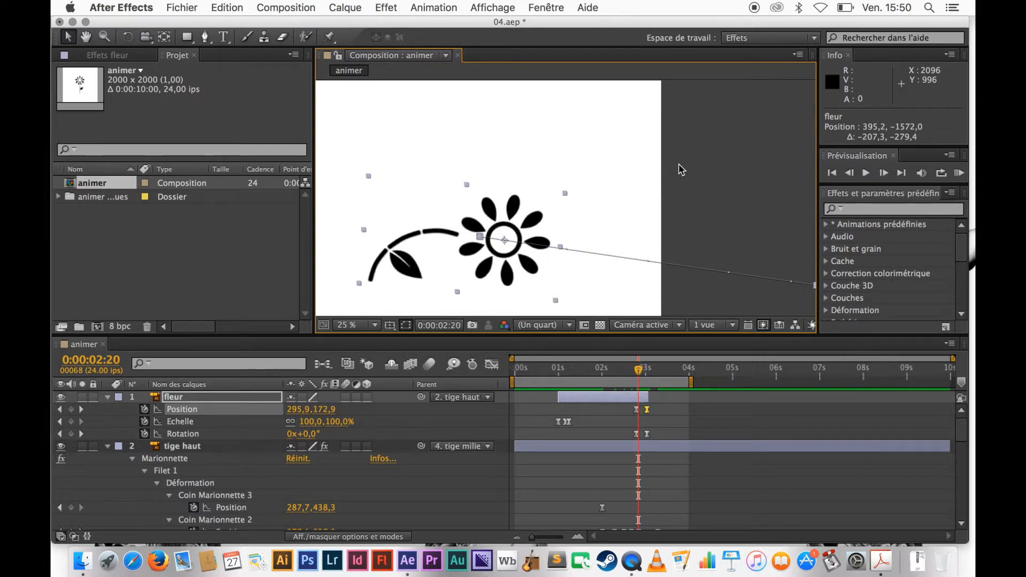
key("Page_Up")
key("Page_Up")
key("Page_Up")
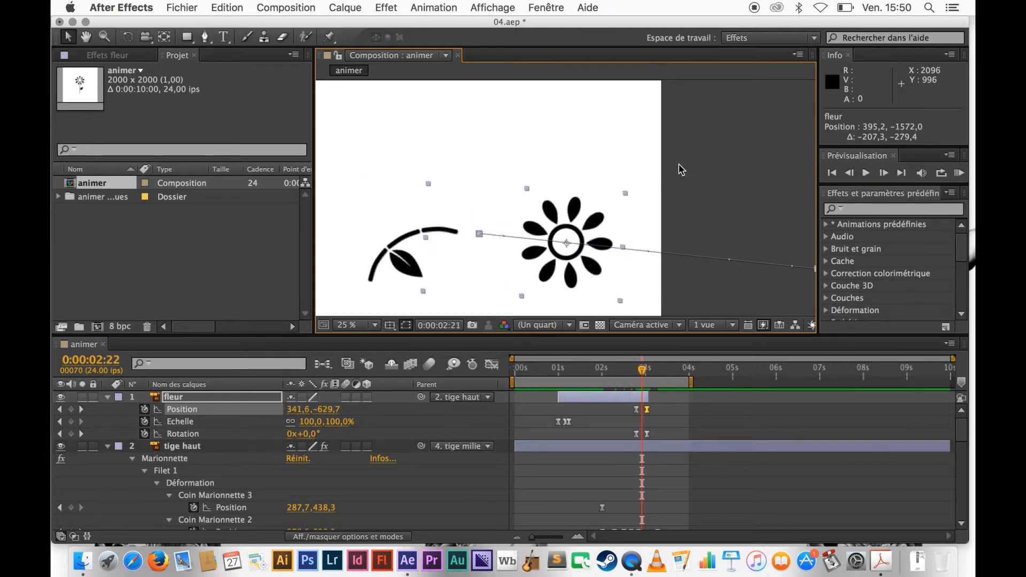
key("Page_Down")
key("Page_Down")
key("Page_Up")
key("Page_Up")
key("Page_Down")
key("Page_Down")
key("Page_Down")
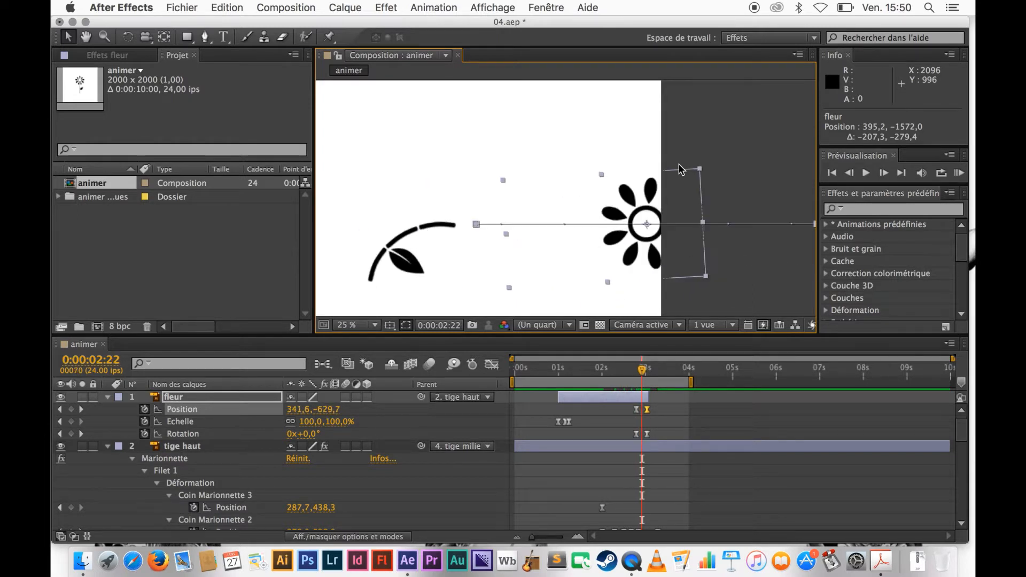
At 0:00:02:21, add a Position keyframe on fleur's motion path with the Pen tool and pull out its curve handles.
key("Page_Up")
key("Page_Up")
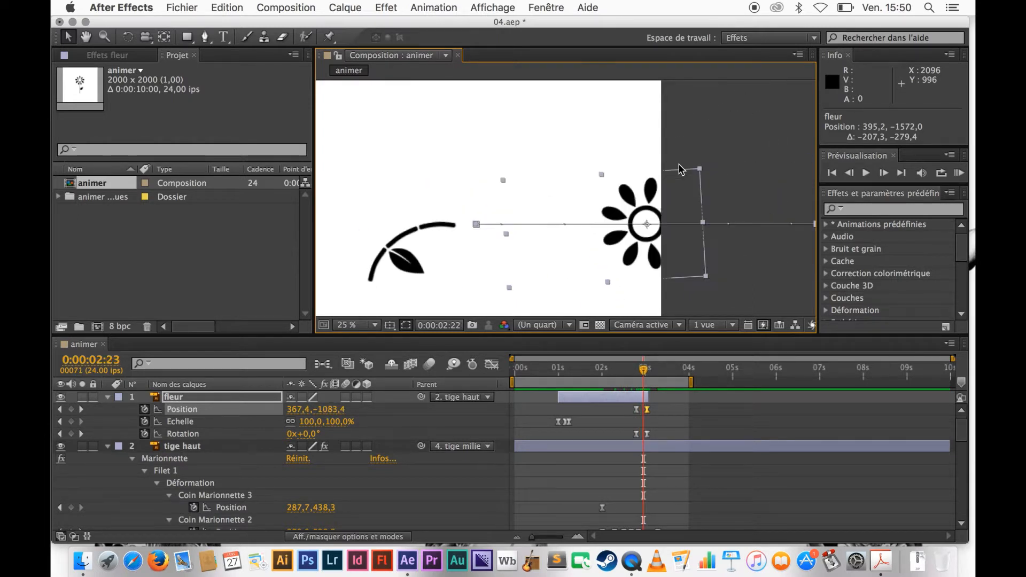
key("Page_Down")
key("Page_Up")
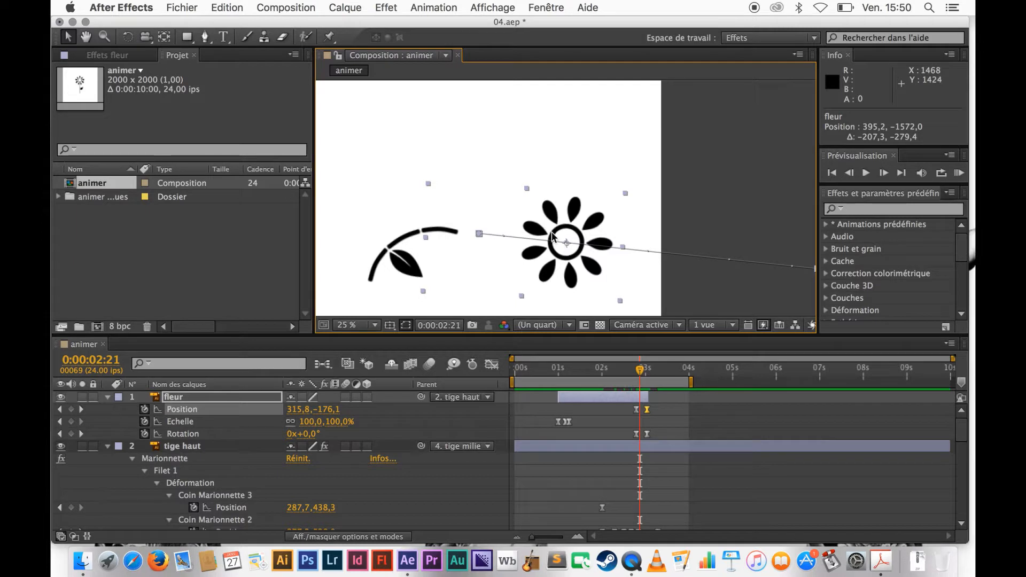
left_click(203, 38)
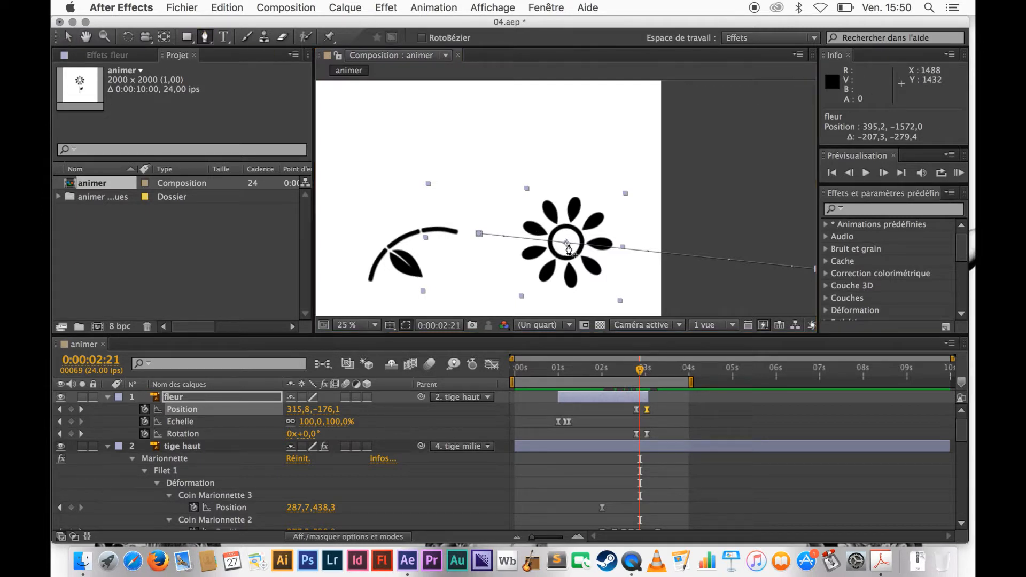
left_click_drag(567, 248, 578, 246)
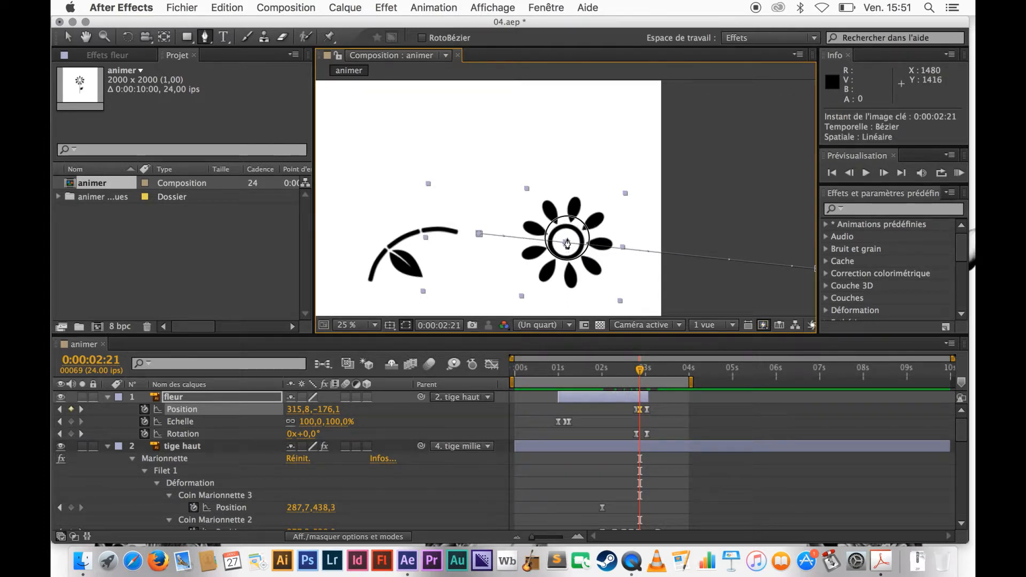
left_click_drag(567, 243, 591, 244)
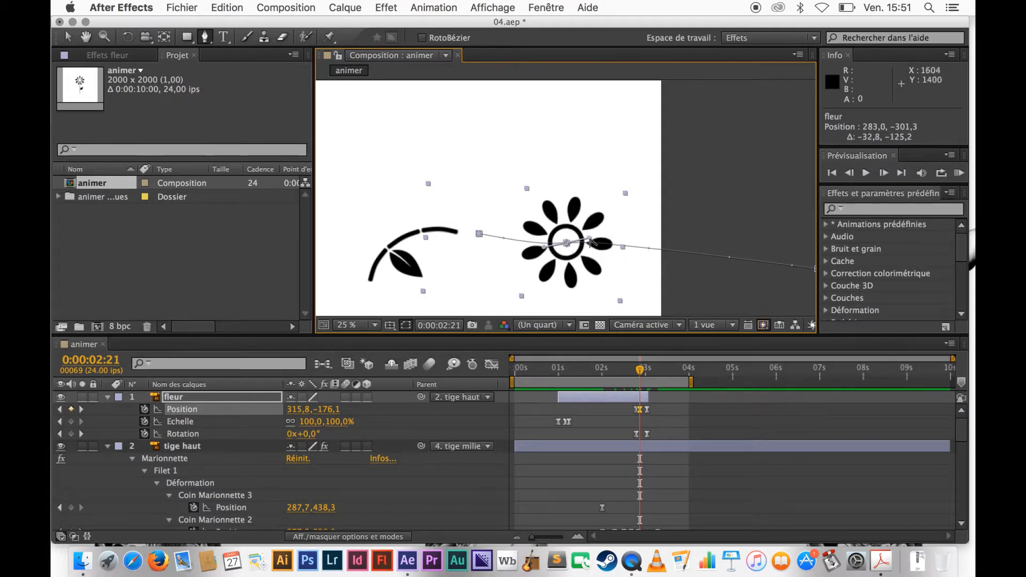
left_click(68, 36)
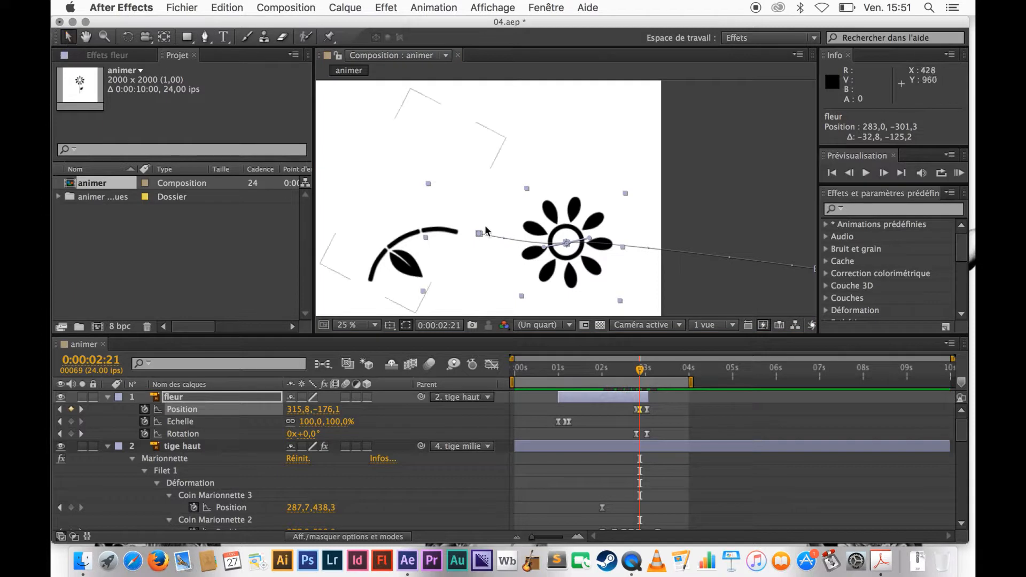
Raise fleur's Position keyframe at 0:00:02:21 to about 219,5, -179,4 and check the motion on the surrounding frames.
left_click_drag(567, 243, 599, 227)
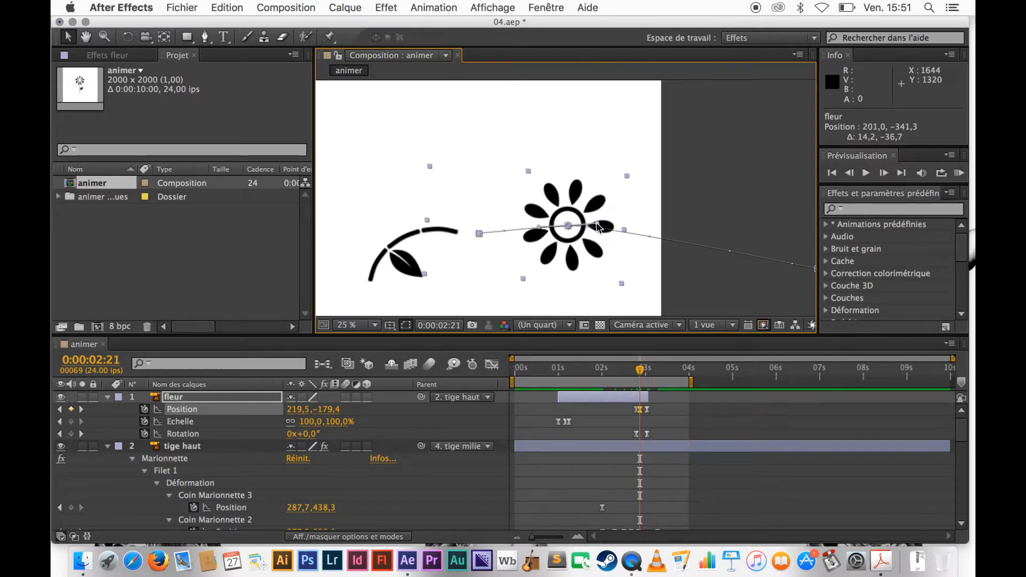
key("Page_Up")
key("Page_Down")
key("Page_Down")
key("Page_Down")
key("Page_Up")
key("Page_Up")
key("Page_Up")
Shift fleur's Position keyframe at 0:00:02:21 to about 257,5, -158,6 and review the frames from 0:00:02:18 to 0:00:02:23.
left_click_drag(571, 235, 595, 244)
key("Page_Up")
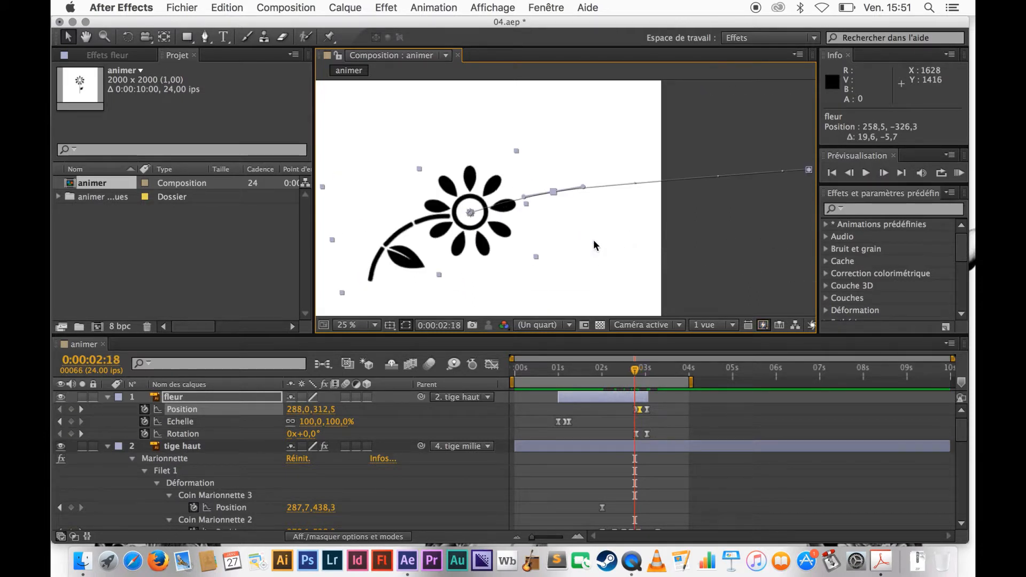
key("Page_Down")
key("Page_Down")
key("Page_Down")
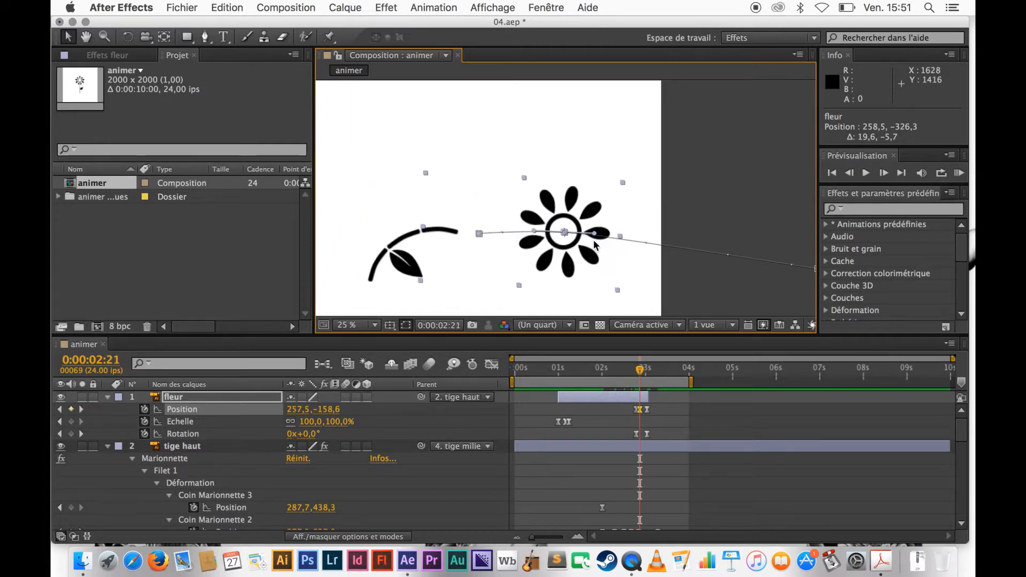
key("Page_Down")
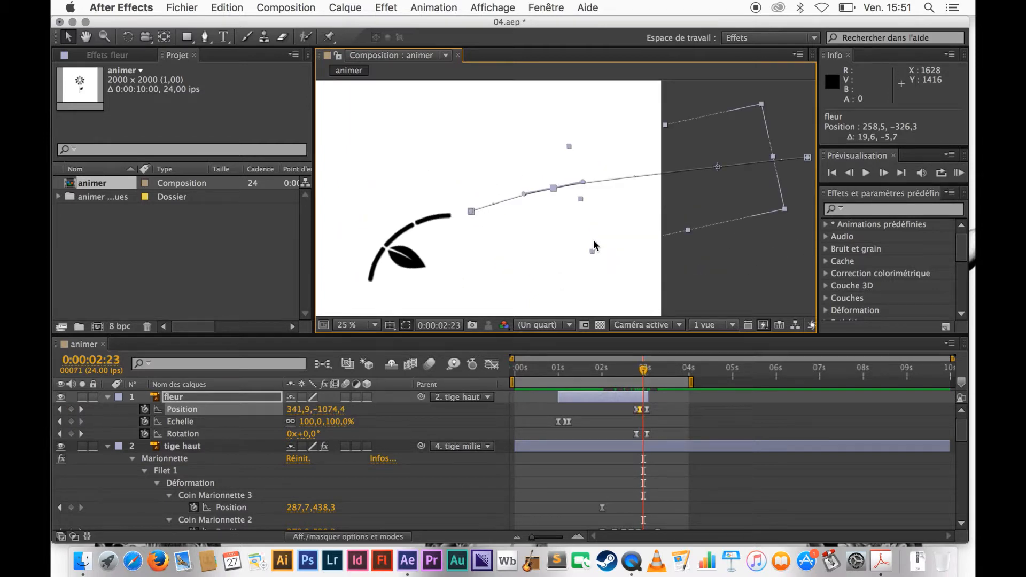
key("Page_Up")
key("Page_Up")
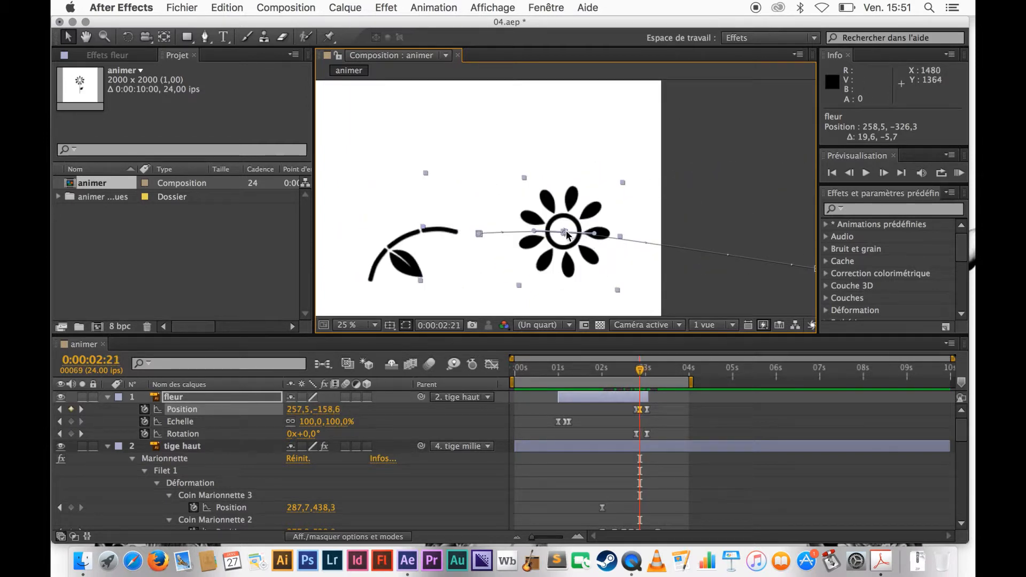
Lower fleur's Position keyframe at 0:00:02:21 to about 326,0, -149,9 and replay the neighbouring frames one by one.
left_click_drag(568, 235, 563, 247)
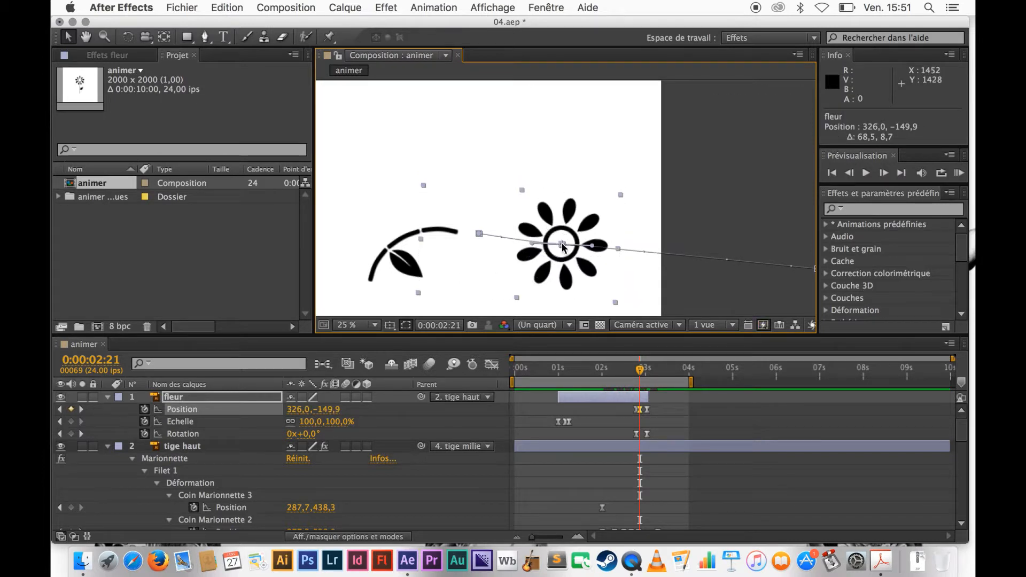
key("Page_Up")
key("Page_Up")
key("Page_Up")
key("Page_Down")
key("Page_Down")
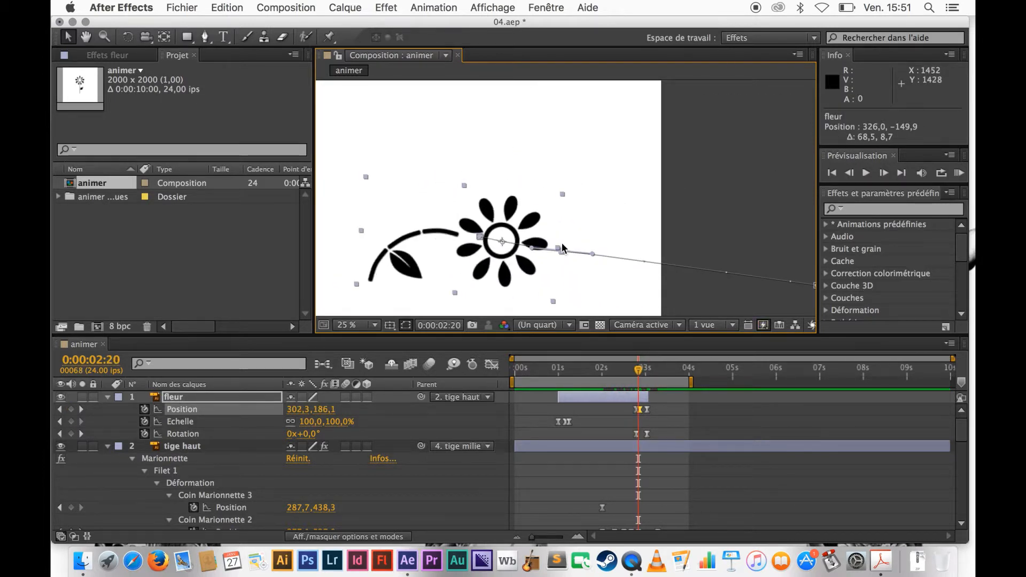
key("Page_Down")
key("Page_Down")
key("Page_Down")
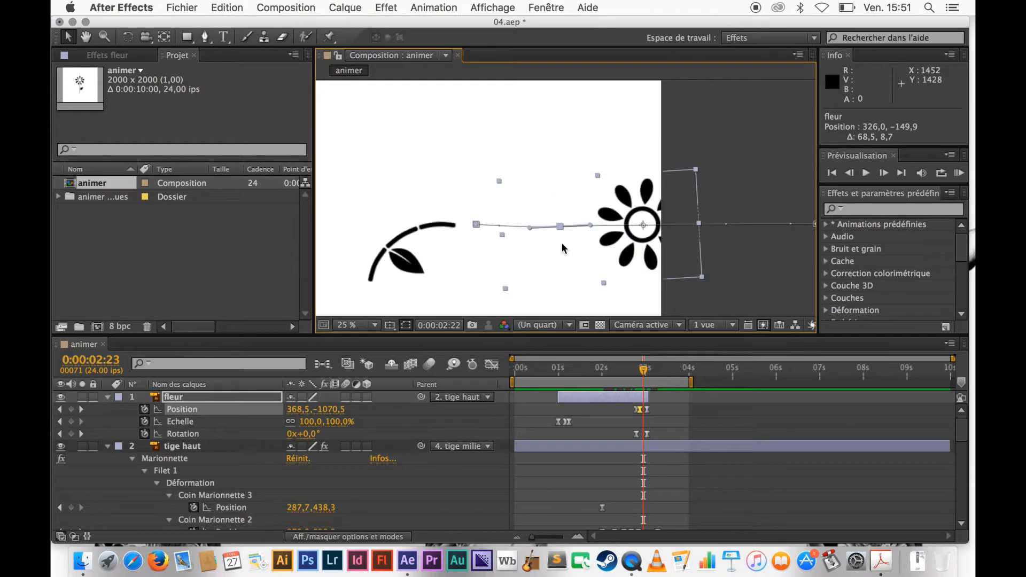
Try to lengthen and tilt down the outgoing handle of fleur's middle Position keyframe, and undo the handle adjustment.
key("Page_Up")
left_click_drag(591, 224, 627, 247)
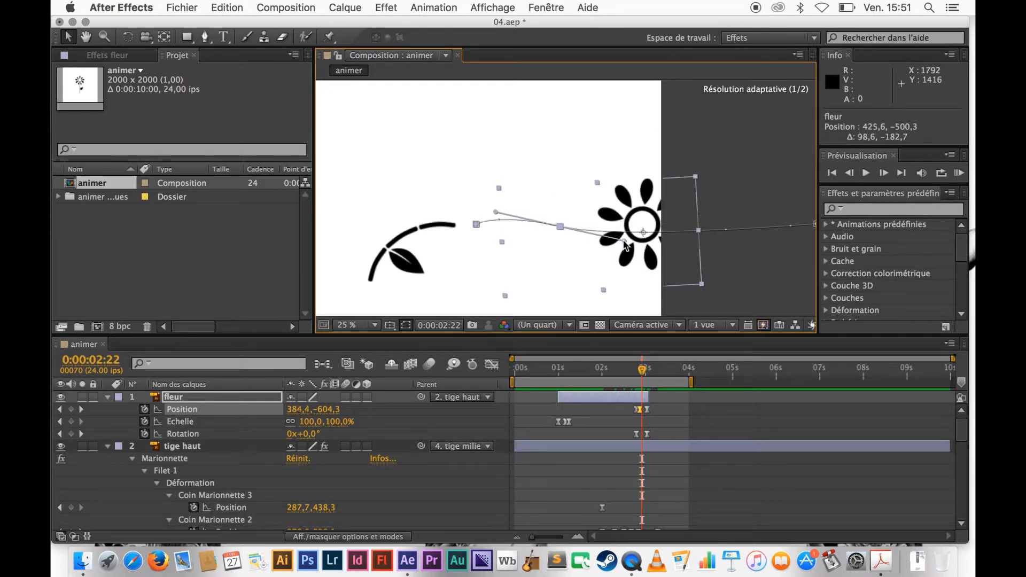
key("super+z")
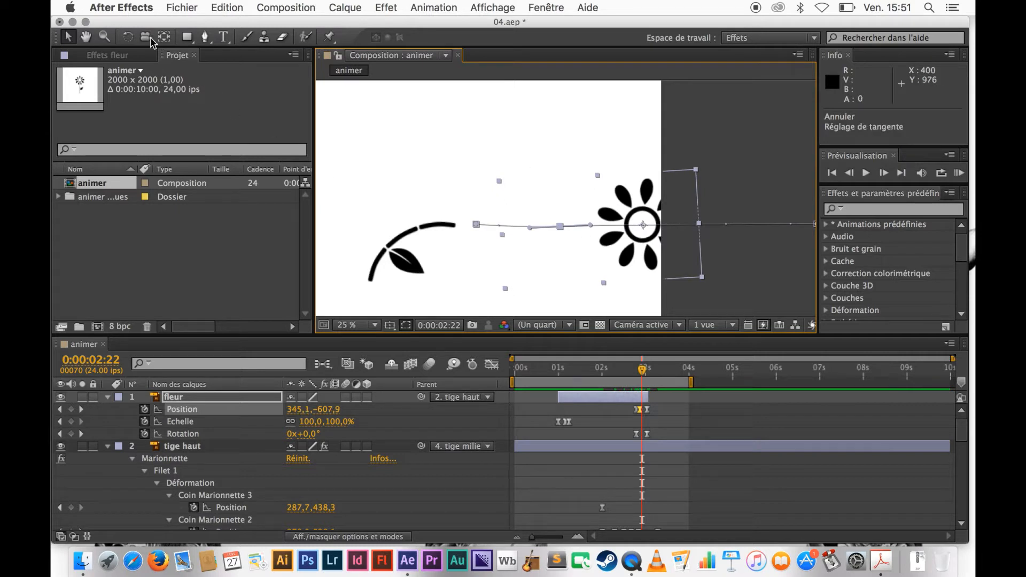
Extend only the outgoing handle of fleur's middle Position keyframe to about 351,7, -889,1 with the Pen tool.
left_click(204, 37)
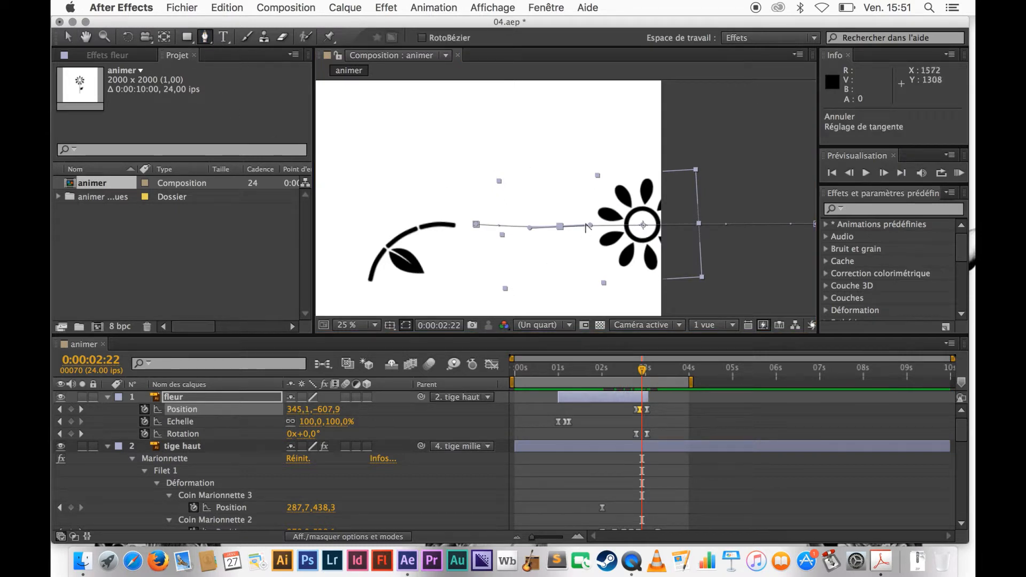
left_click_drag(590, 224, 693, 224)
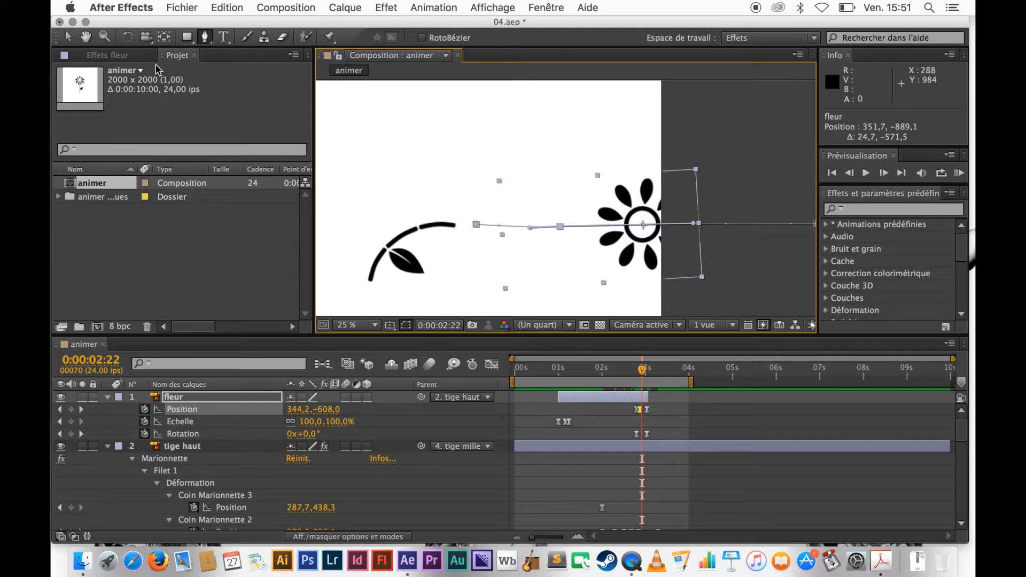
left_click(70, 37)
Move fleur's Position keyframe at 0:00:02:21 to about 375,8, -111,0, fine-tune its incoming handle to about 358,4, 63,7, and check the motion.
left_click_drag(561, 228, 554, 236)
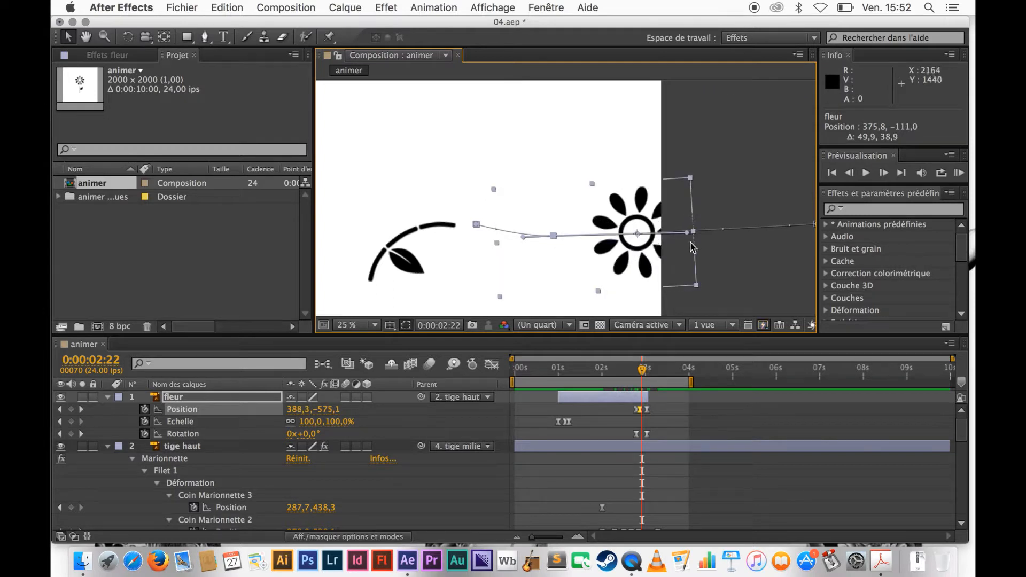
left_click_drag(686, 233, 687, 233)
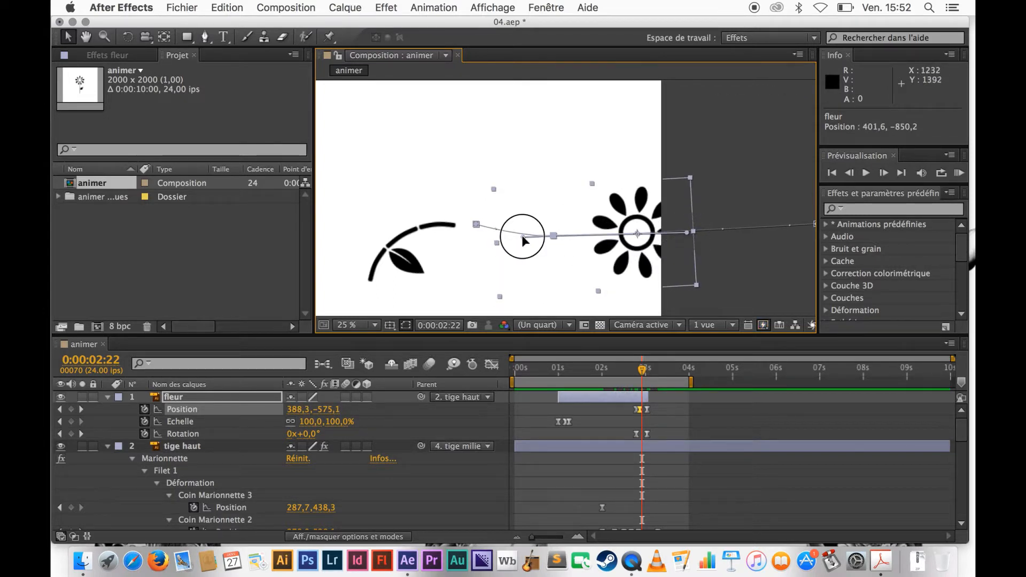
left_click_drag(522, 236, 521, 231)
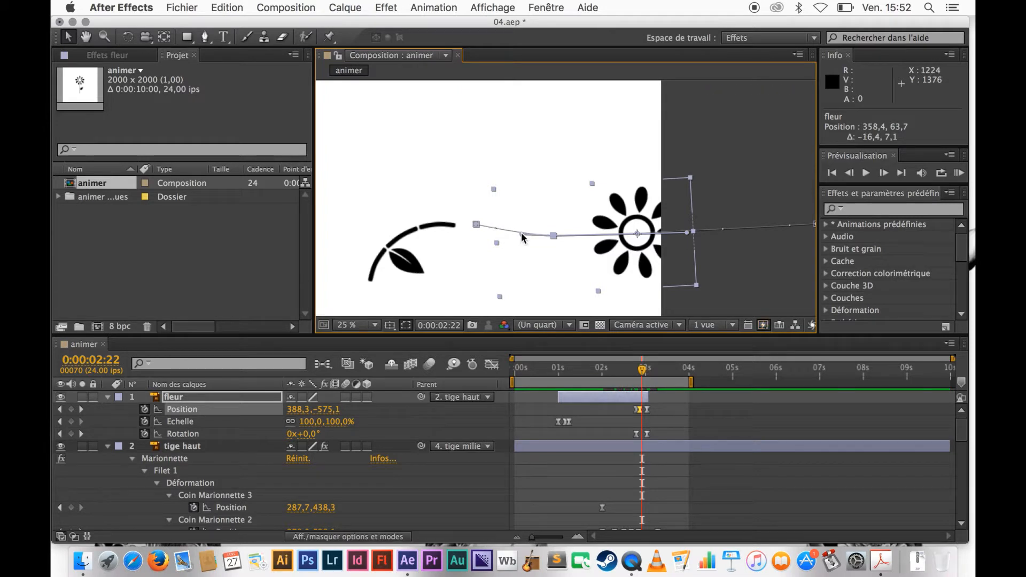
key("Page_Up")
key("Page_Up")
key("Page_Down")
key("Page_Down")
key("Page_Down")
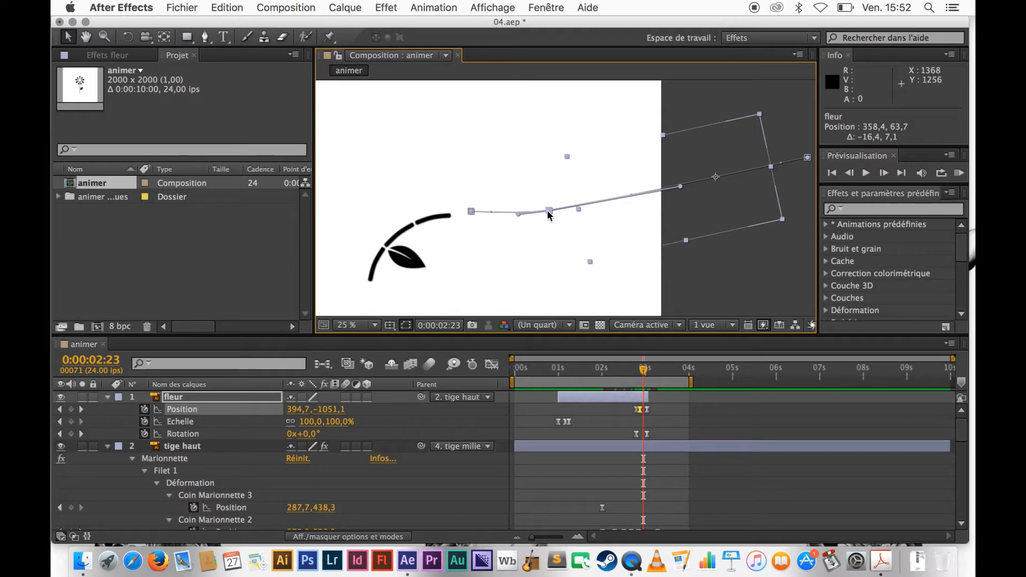
Move fleur's Position keyframe at 0:00:02:21 to about 238,6, -119,1 and its outgoing handle to about 219,8, -862,4.
key("Page_Up")
key("Page_Up")
key("Page_Up")
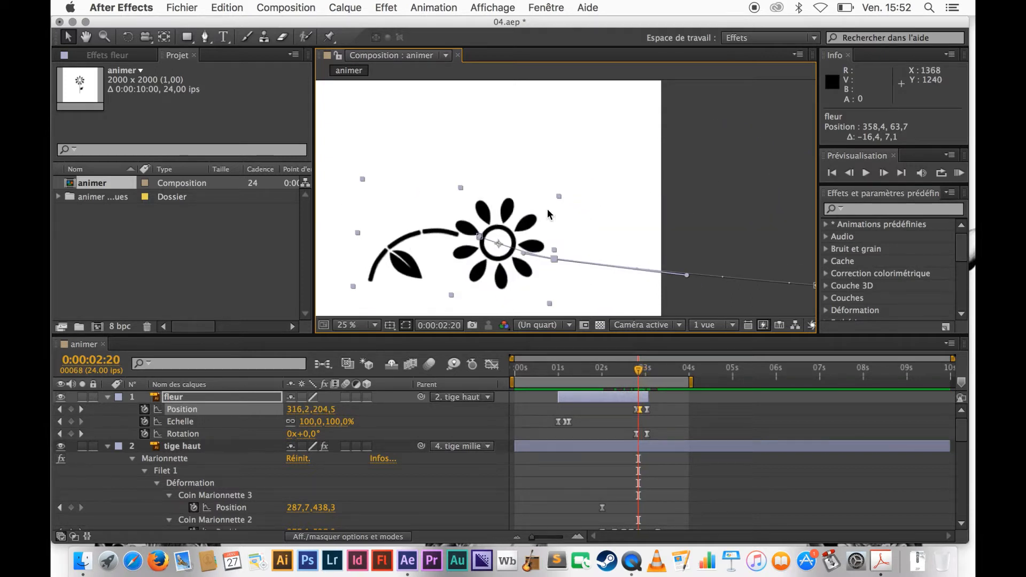
left_click_drag(555, 262, 554, 241)
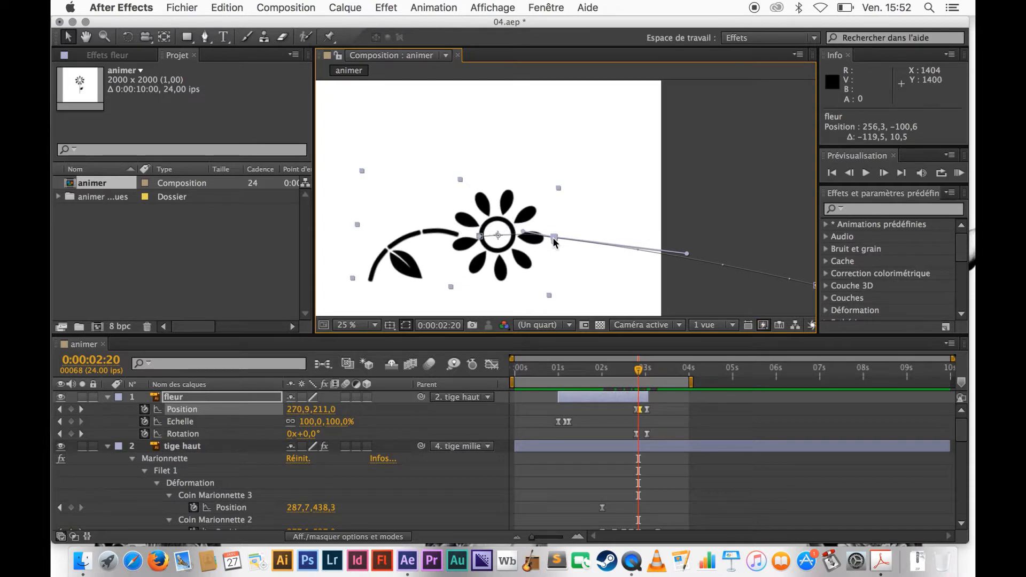
key("Page_Down")
key("Page_Down")
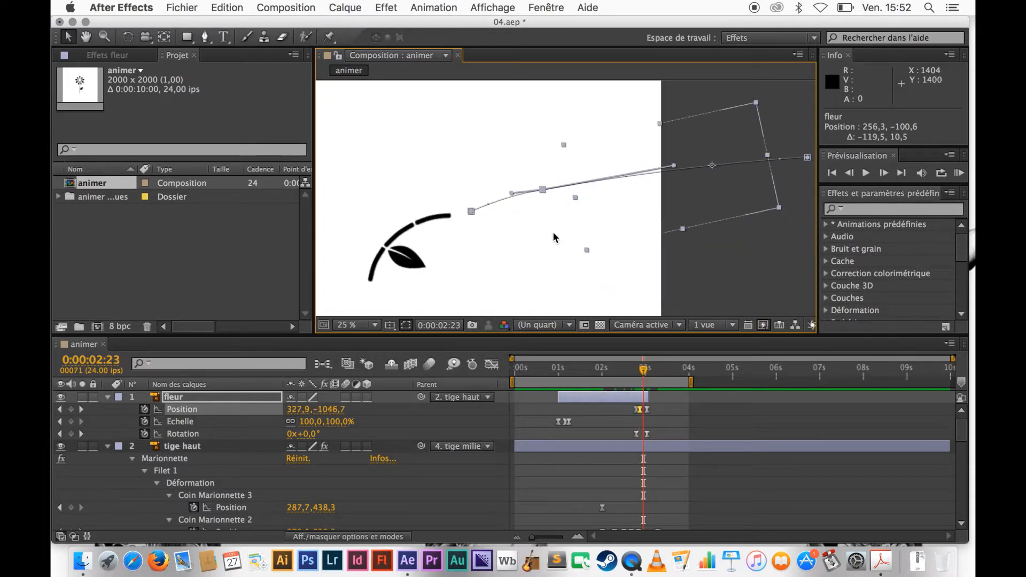
key("Page_Up")
key("Page_Up")
key("Page_Up")
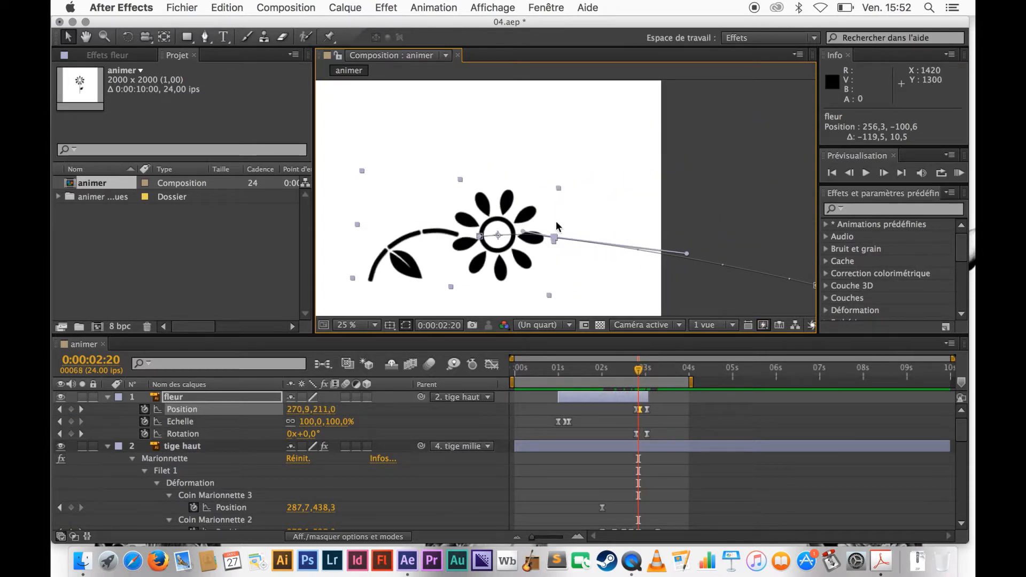
left_click_drag(552, 237, 555, 234)
left_click(691, 250)
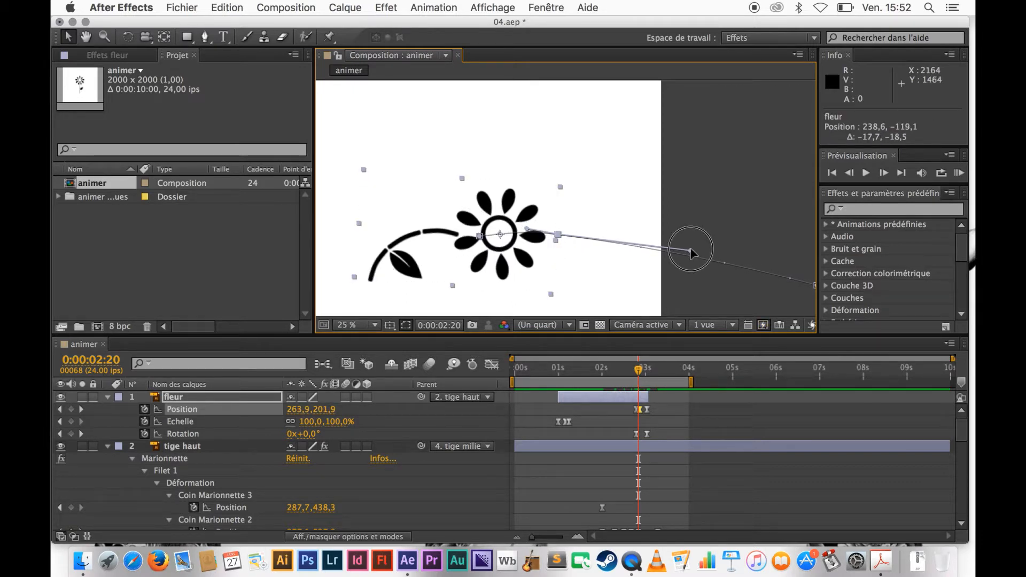
left_click_drag(691, 251, 694, 245)
Check the flower's motion frame by frame between 0:00:02:20 and 0:00:02:23.
key("Page_Down")
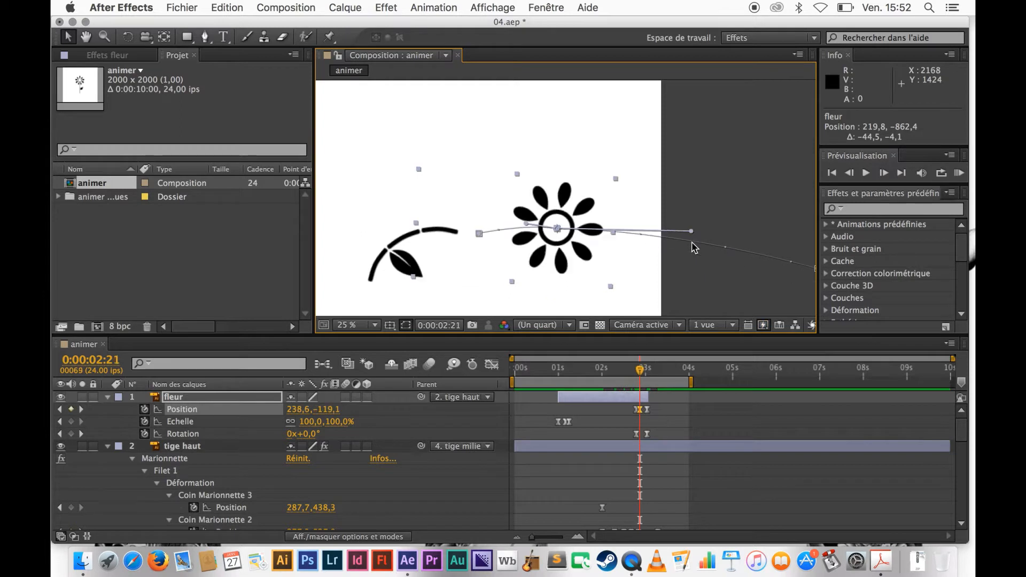
key("Page_Down")
key("Page_Down")
key("Page_Up")
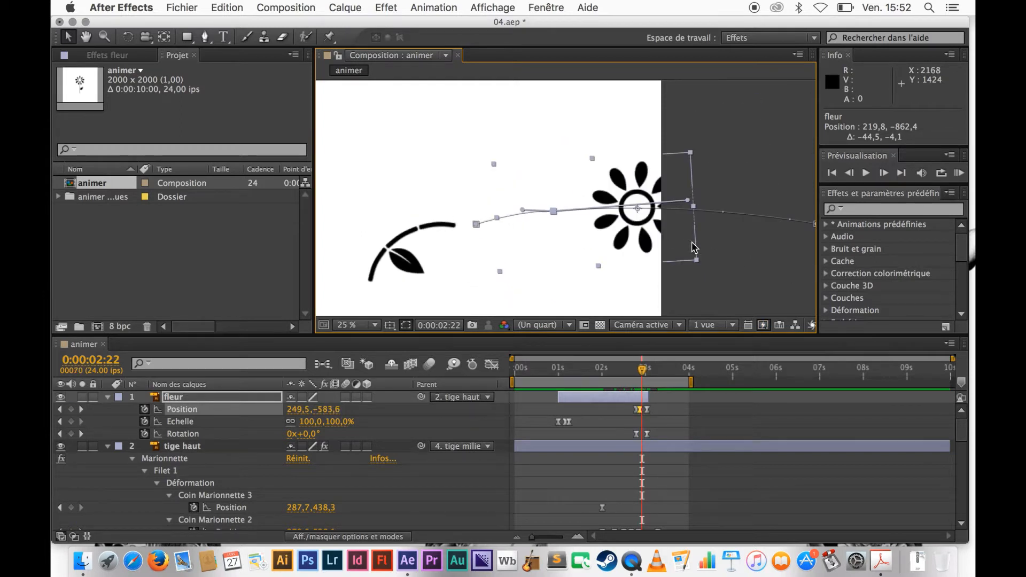
key("Page_Up")
key("Page_Up")
key("Page_Down")
key("Page_Down")
key("Page_Down")
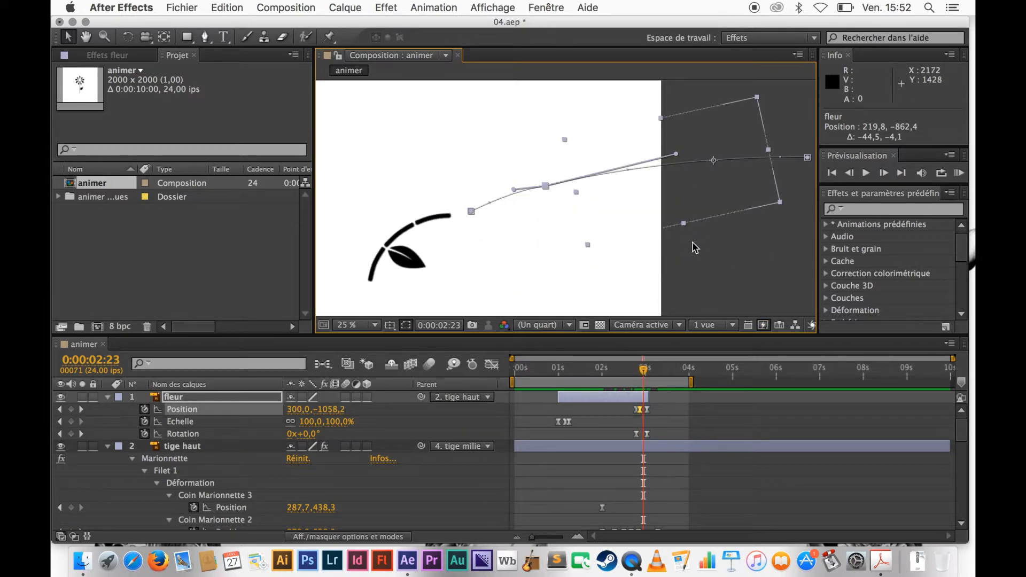
Try a 1x+0,0° Rotation keyframe on fleur at 0:00:02:23 with a RAM preview, and delete that keyframe.
left_click(292, 435)
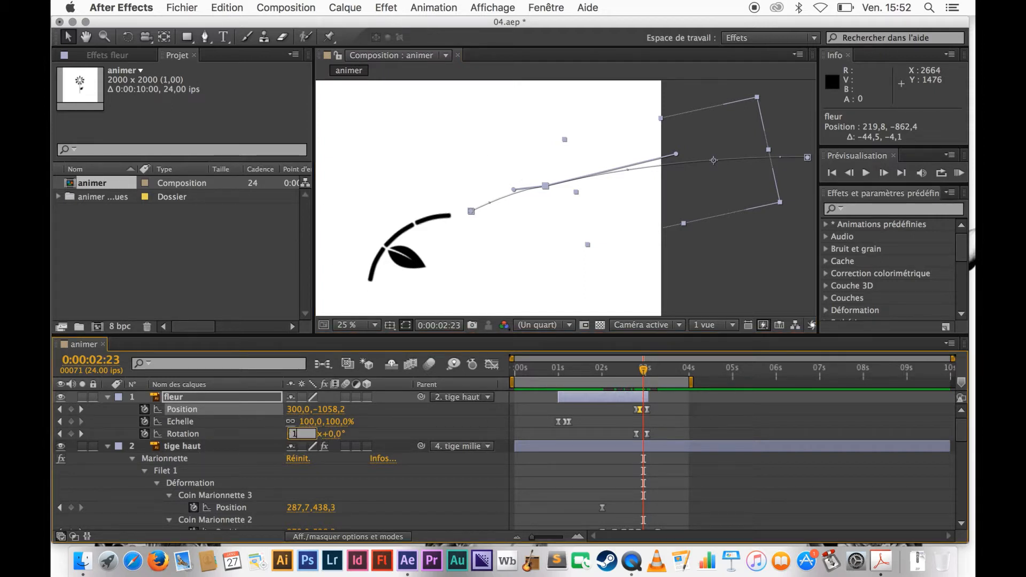
key("Return")
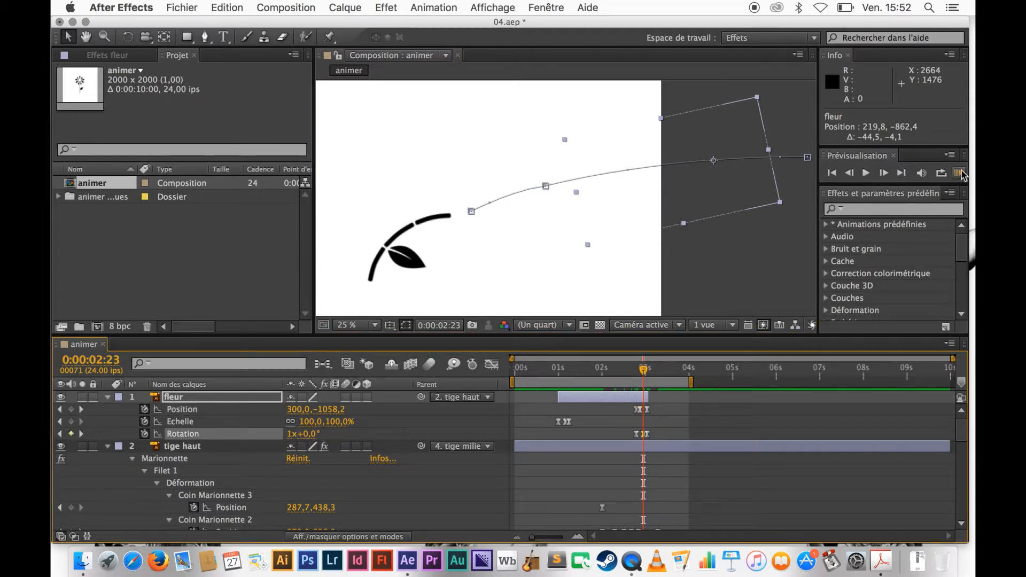
left_click(959, 173)
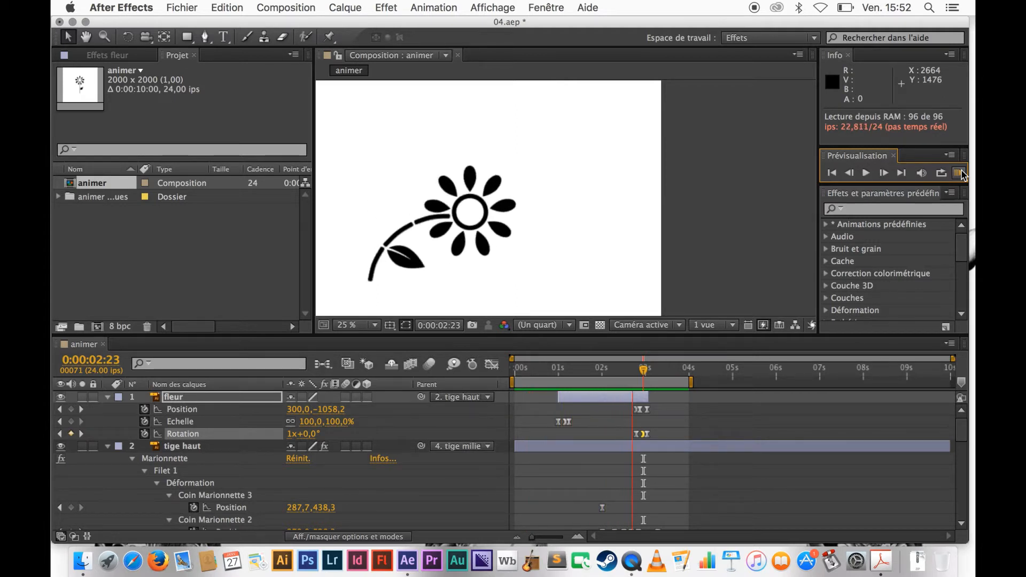
left_click(960, 173)
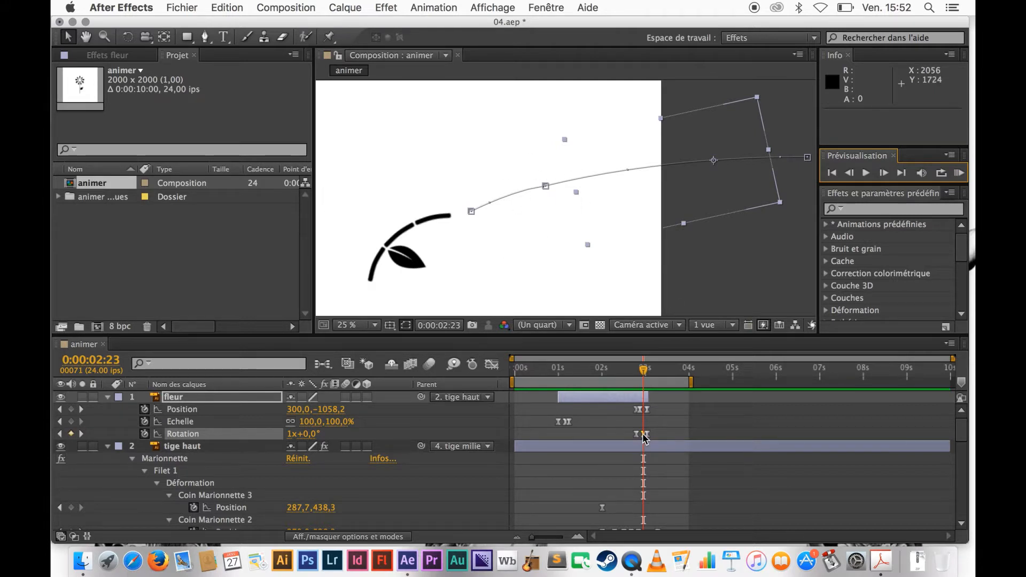
mouse_move(643, 434)
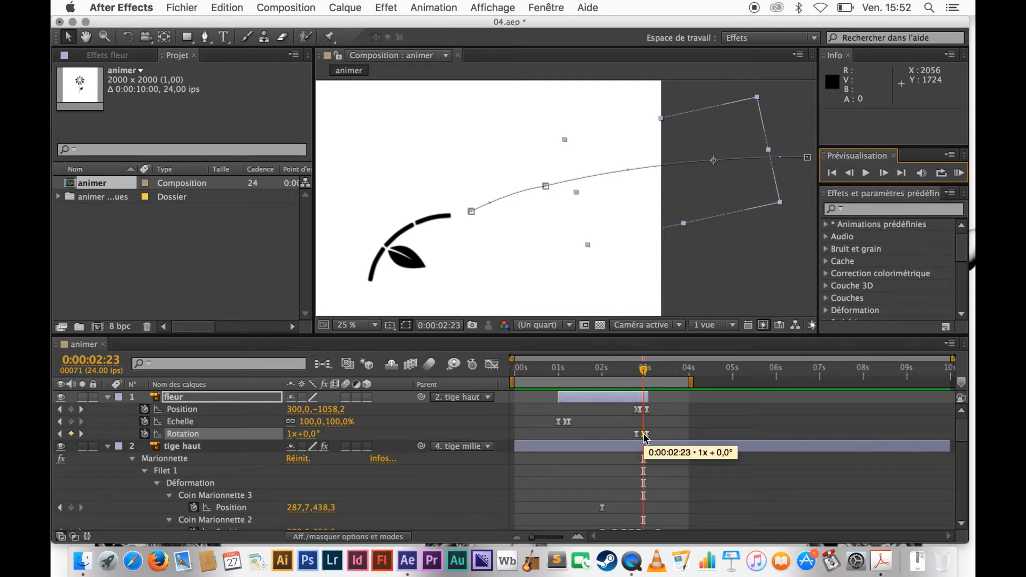
key("Delete")
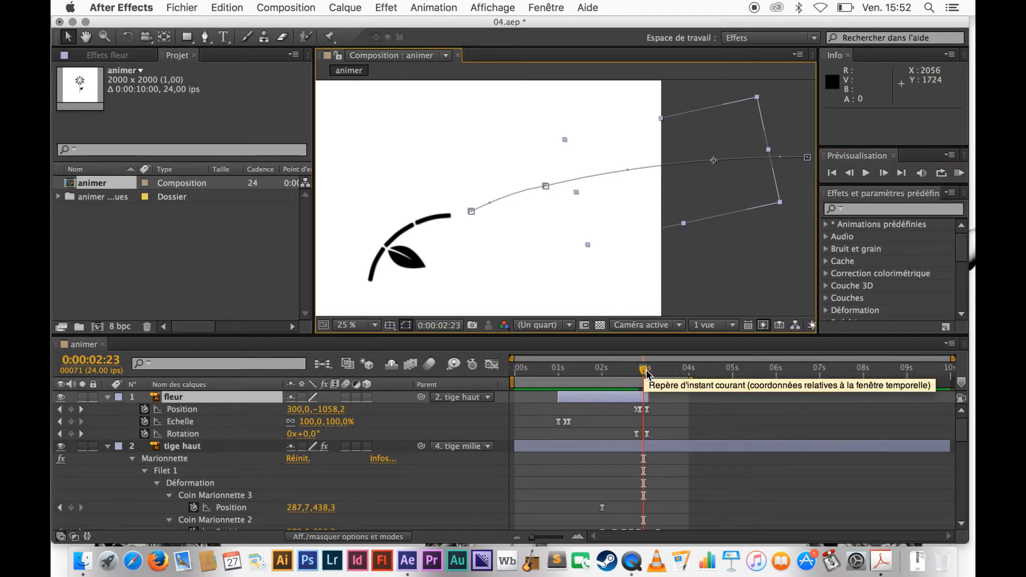
Set fleur's final Rotation keyframe at 0:00:03:01 to 1x+0,0° and play a RAM preview of the animation.
left_click_drag(646, 373, 647, 369)
left_click(647, 434)
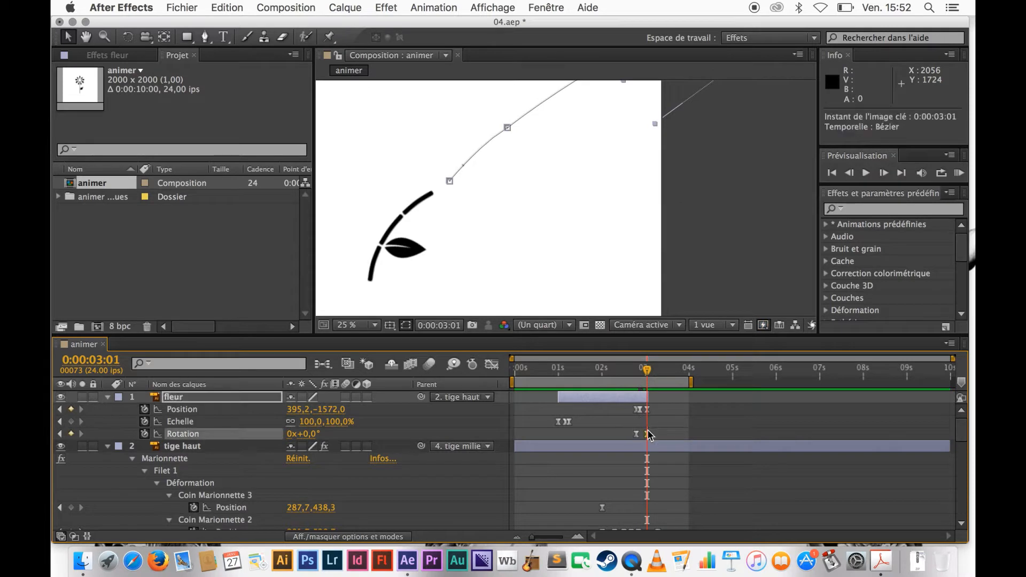
left_click(292, 435)
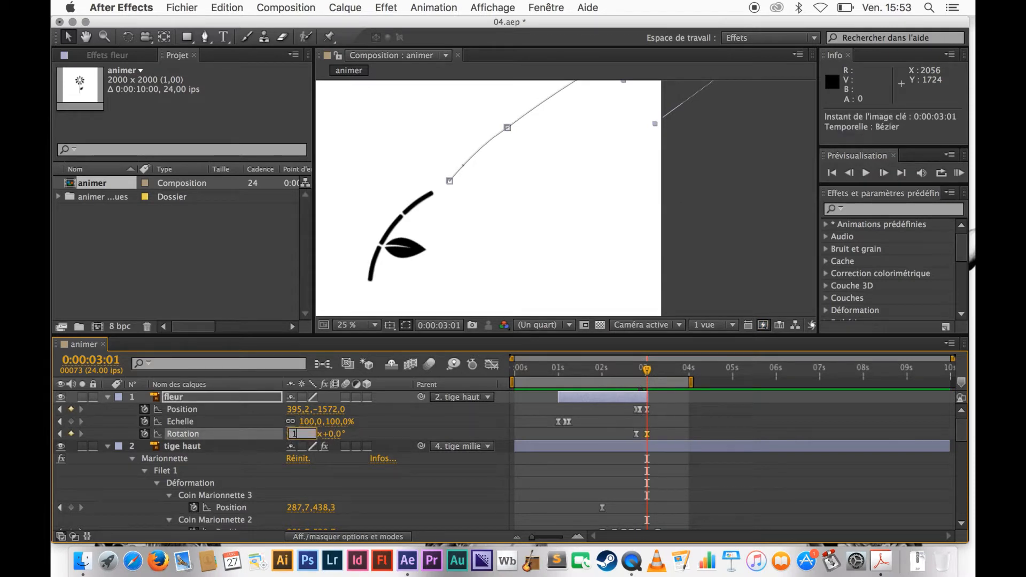
key("Return")
left_click(960, 173)
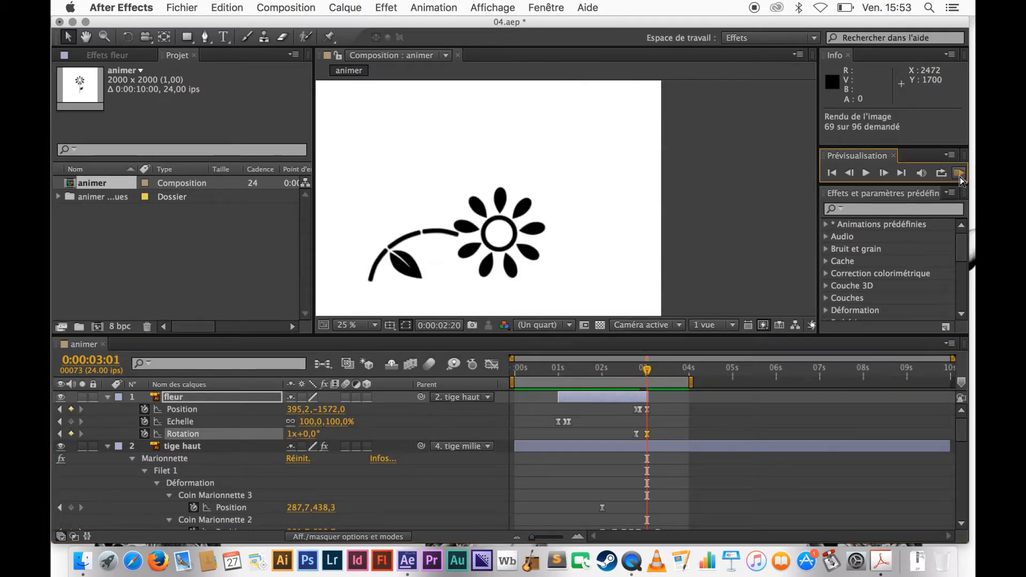
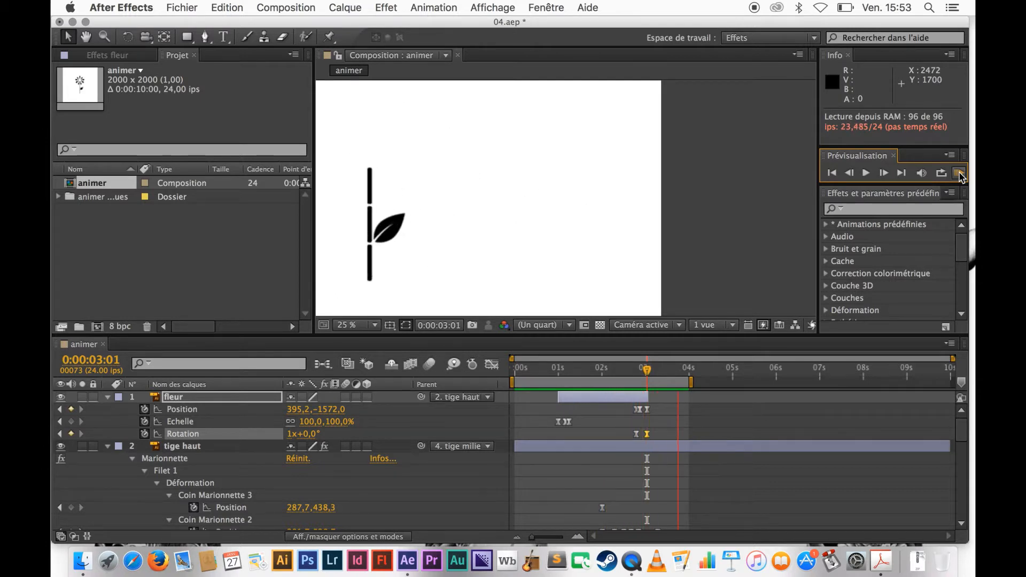
left_click(959, 177)
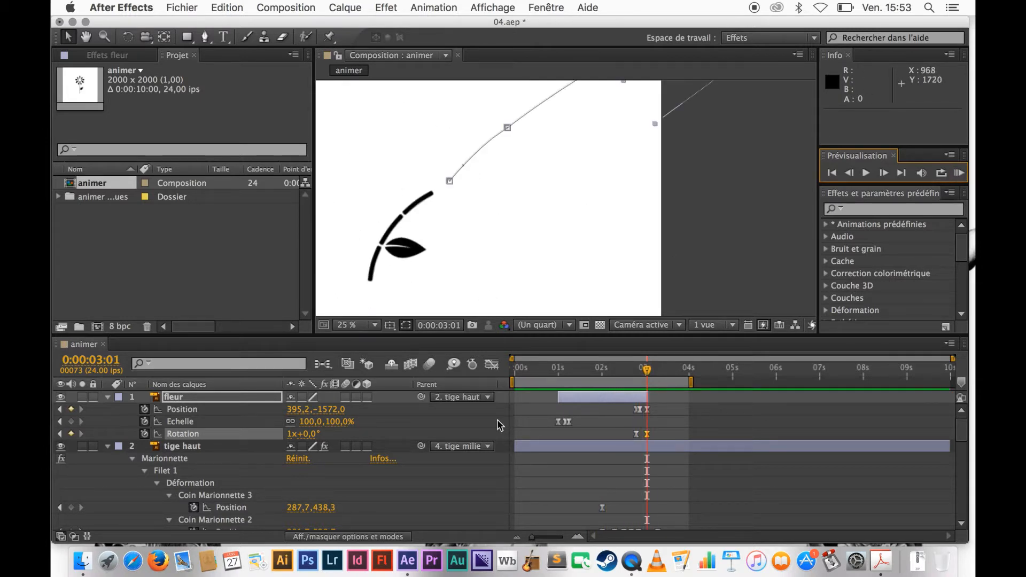
Reveal all keyframed properties of the feuille layer, including its Puppet pin positions.
scroll(389, 482, "down", 10)
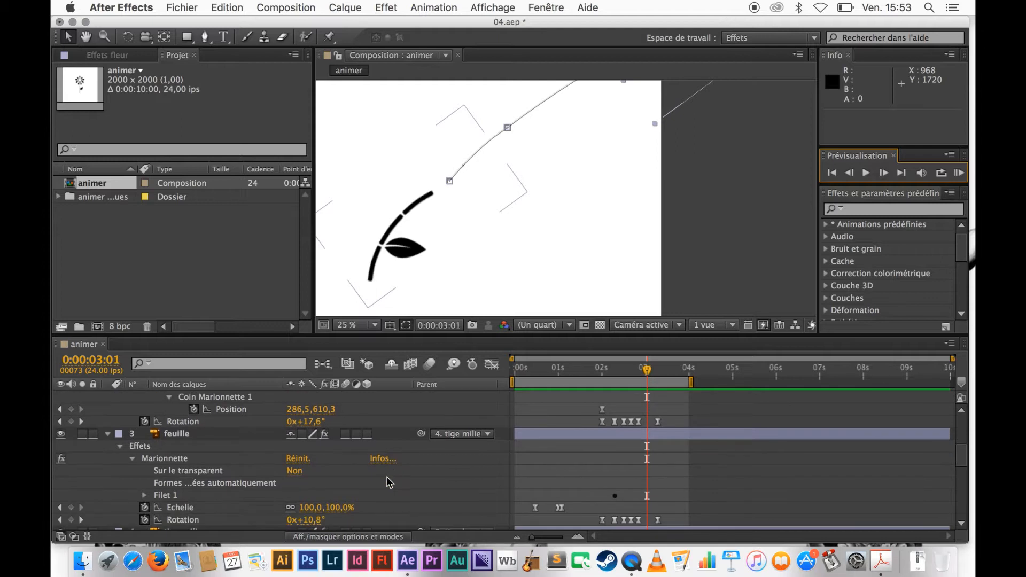
scroll(389, 482, "up", 1)
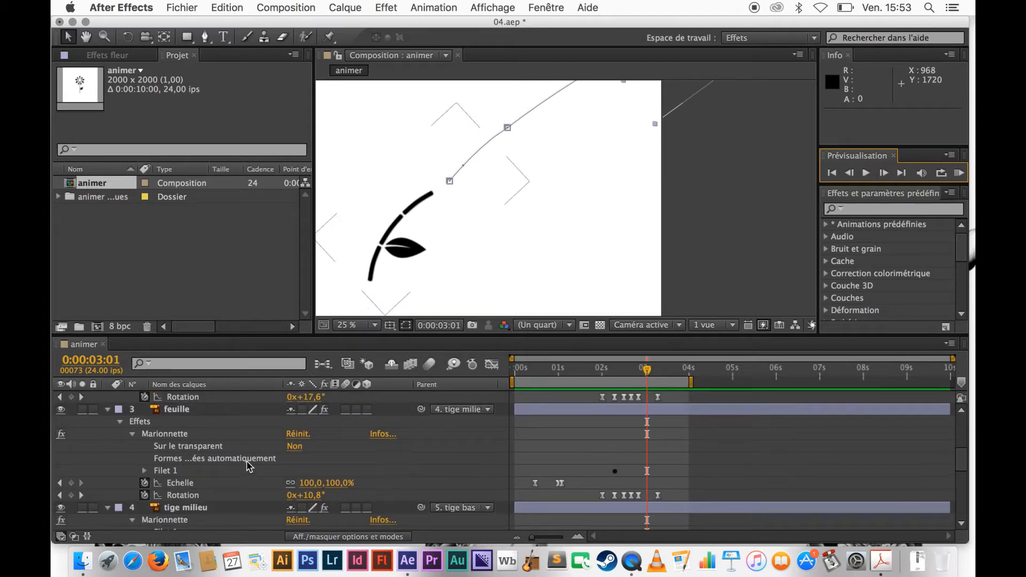
left_click(206, 414)
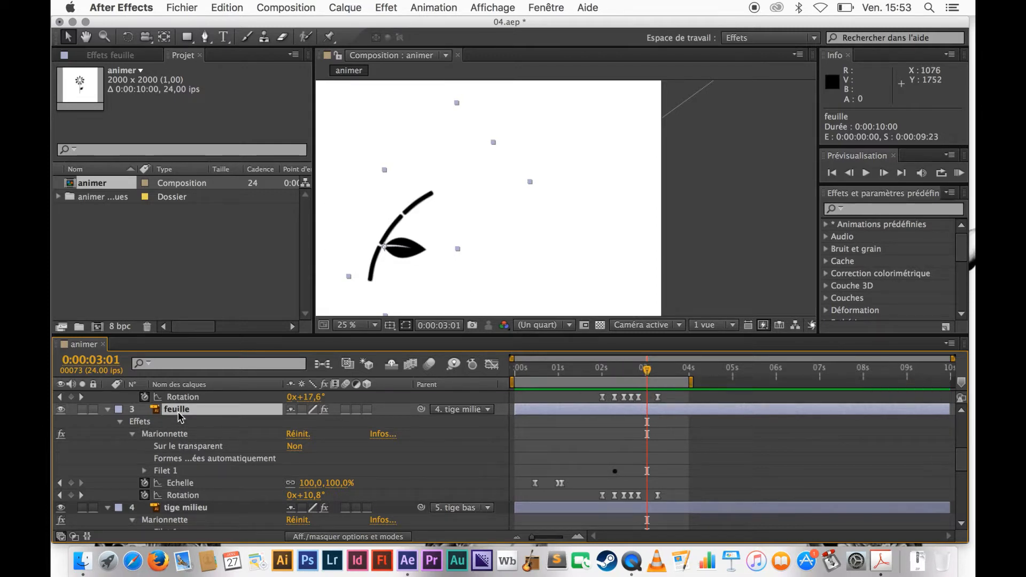
key("u")
scroll(418, 471, "down", 3)
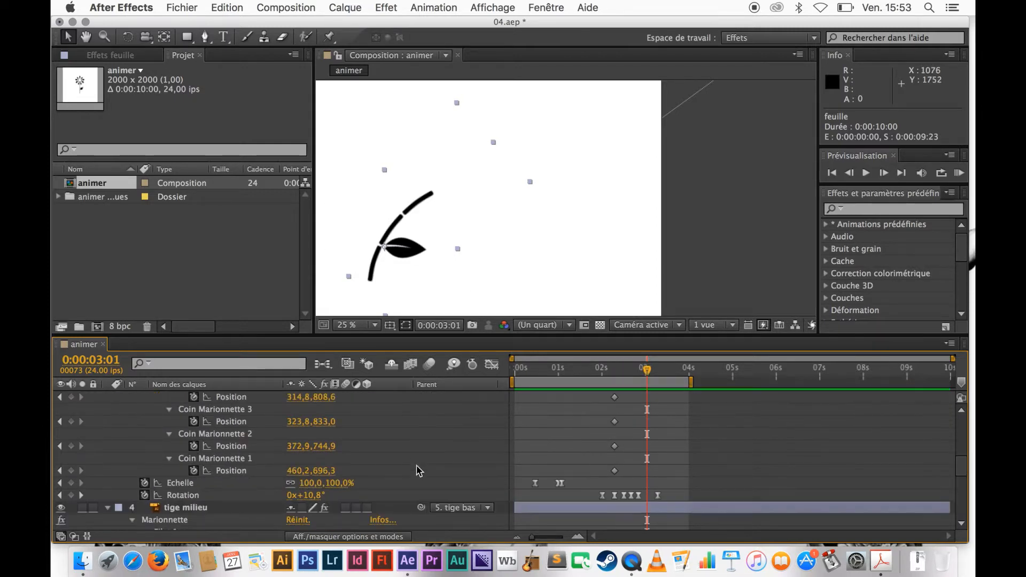
Move all of feuille's Puppet pin Position keyframes to 0:00:02:00, where the leaf starts rotating.
left_click_drag(648, 375, 609, 380)
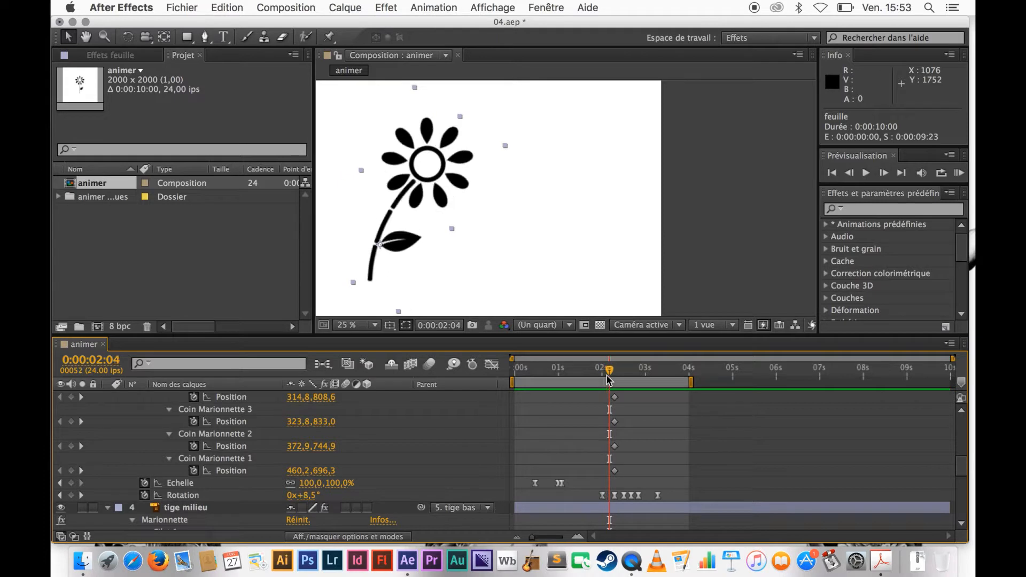
key("Page_Down")
key("Page_Down")
key("Page_Down")
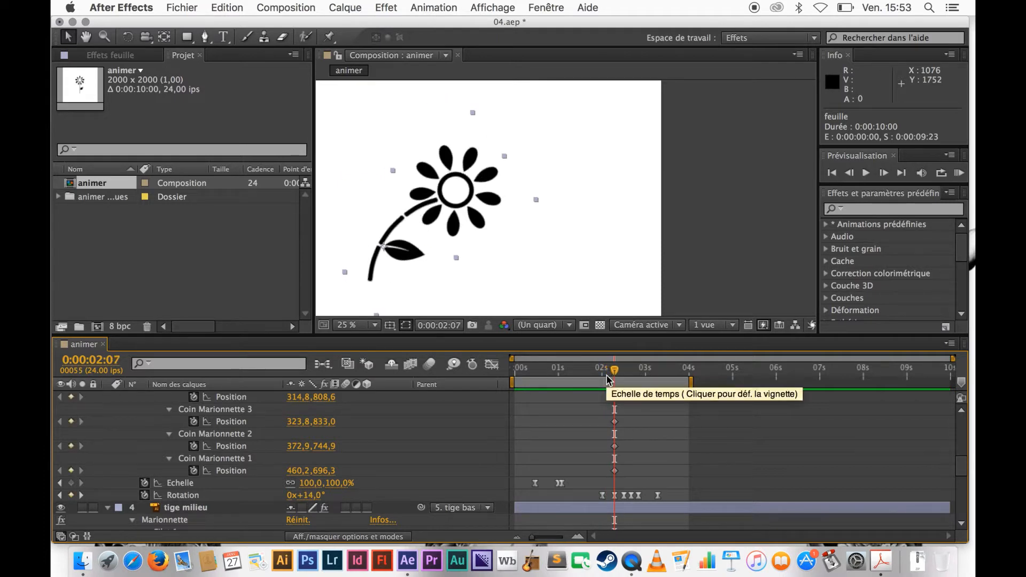
key("Page_Up")
key("Page_Up")
key("Page_Up")
key("Page_Up")
key("Page_Up")
key("Page_Up")
key("Page_Up")
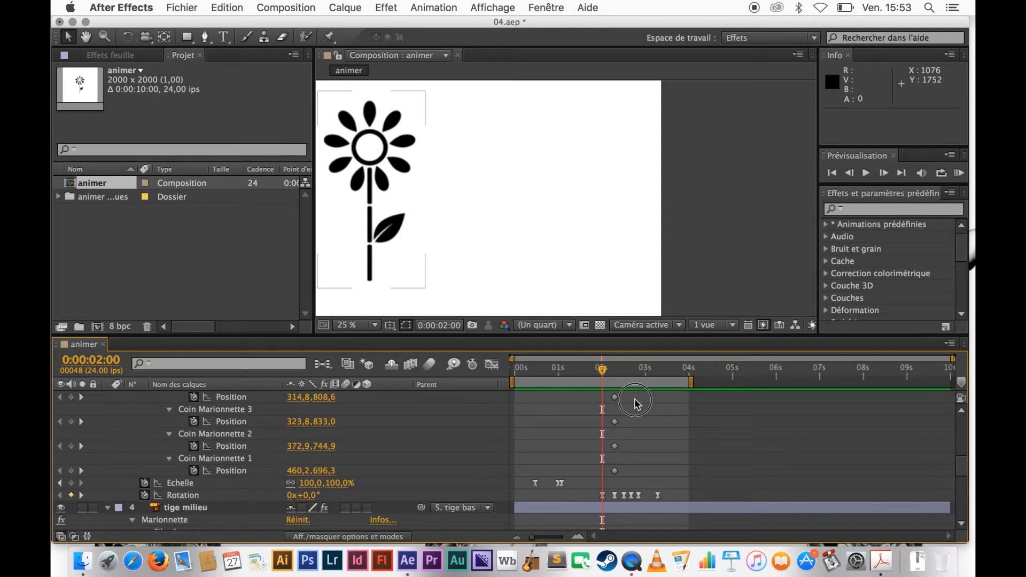
left_click_drag(634, 399, 613, 481)
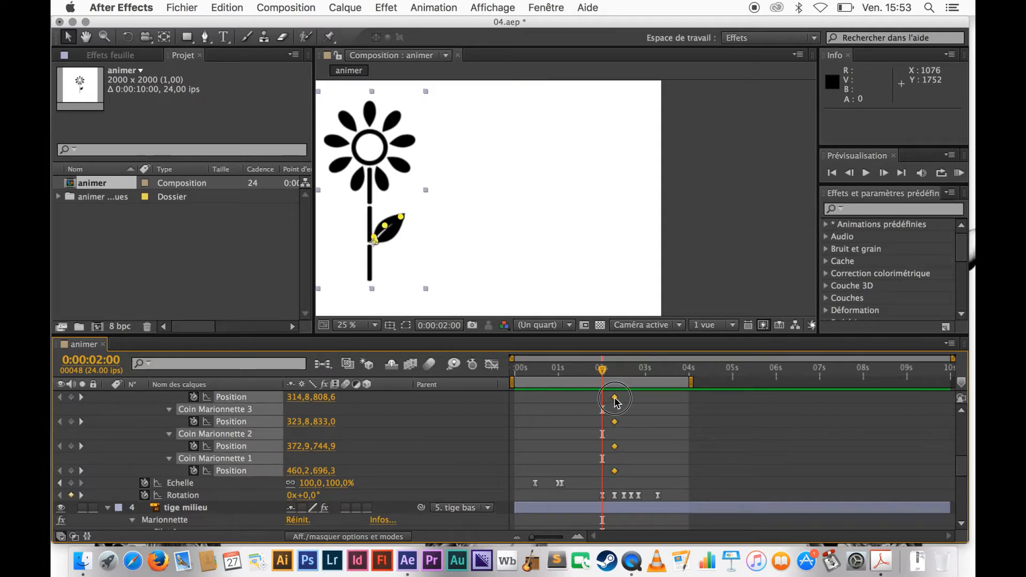
left_click_drag(614, 397, 602, 399)
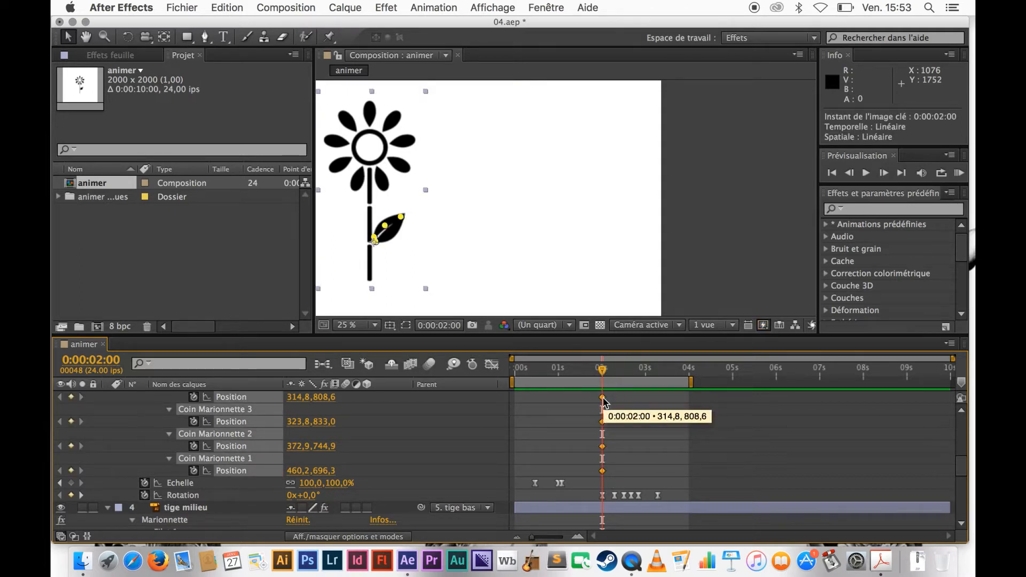
At 0:00:02:07, lower the leaf's Coin Marionnette 1 and 2 pins together to about 466,7, 706,0 and 379,4, 754,6.
scroll(432, 250, "up", 2)
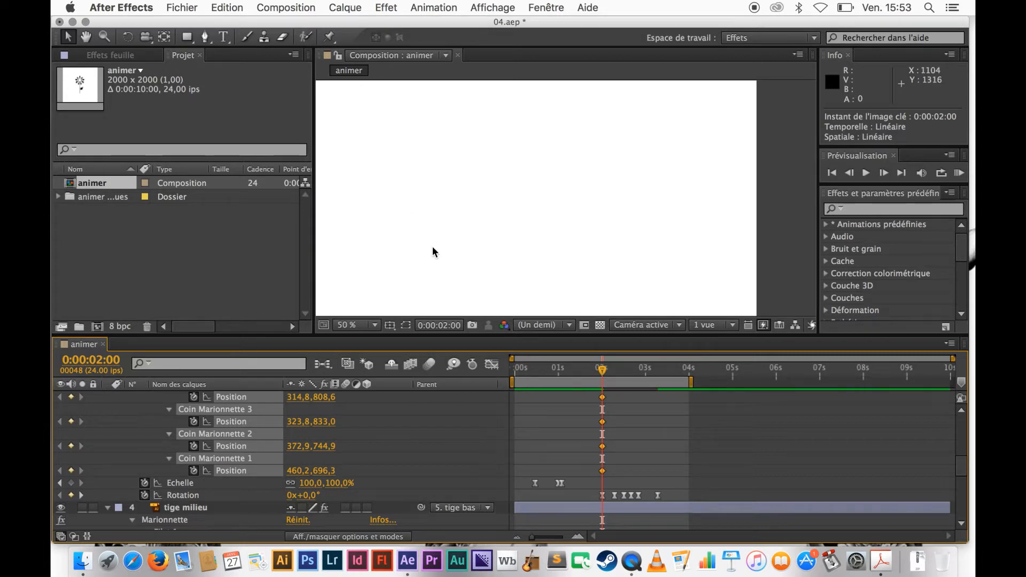
scroll(433, 250, "up", 1)
key("space")
left_click_drag(449, 247, 701, 161)
left_click_drag(516, 257, 698, 163)
left_click_drag(583, 217, 800, 224)
key("Page_Down")
key("Page_Down")
key("Page_Down")
key("Page_Down")
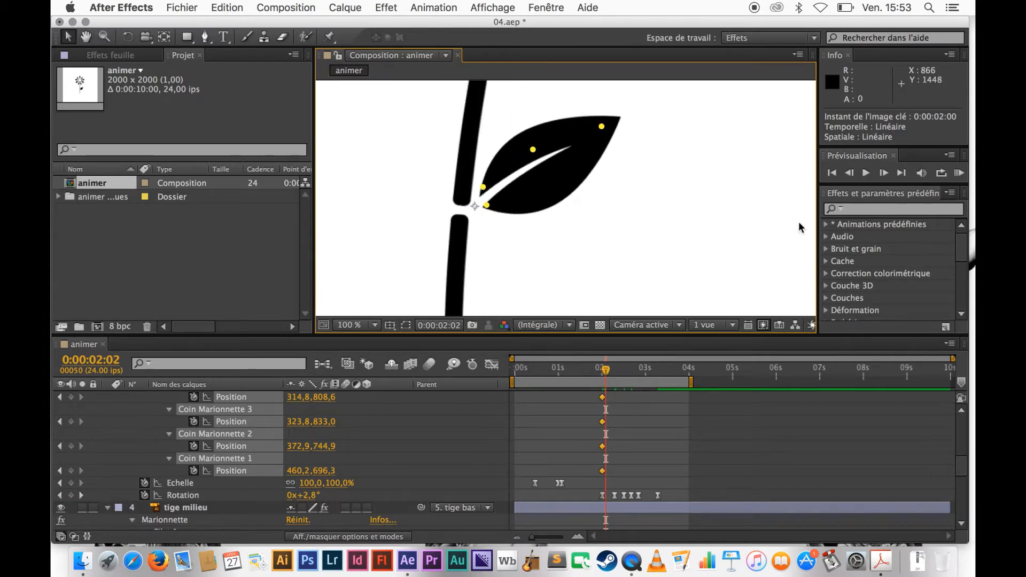
key("Page_Down")
key("Page_Down")
key("Page_Down")
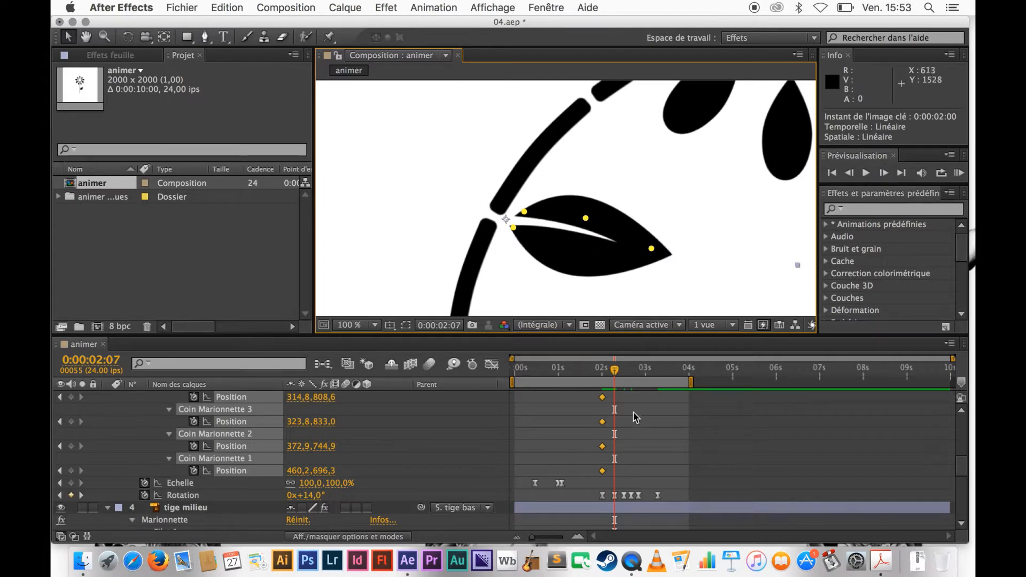
left_click(639, 437)
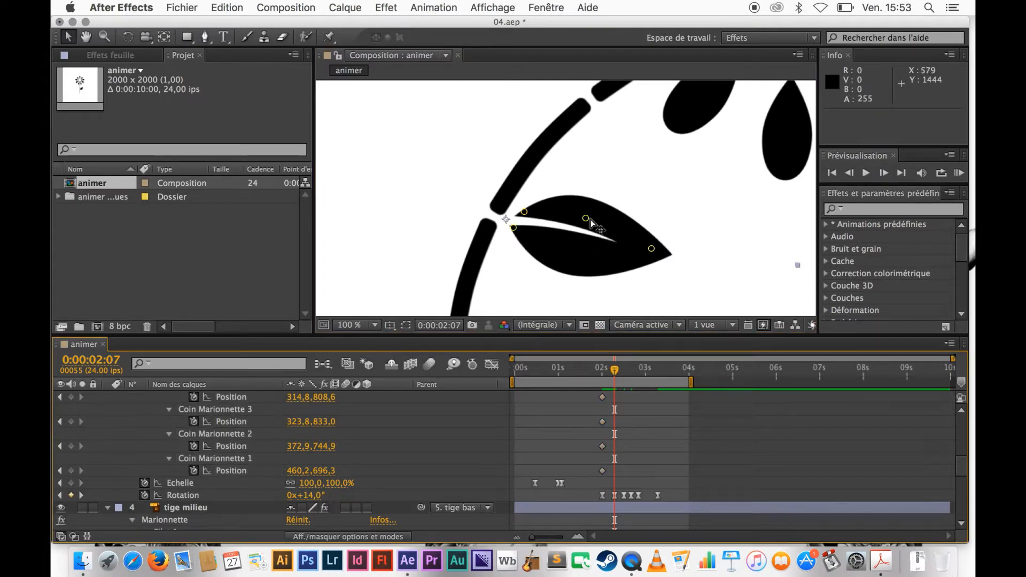
left_click(652, 249)
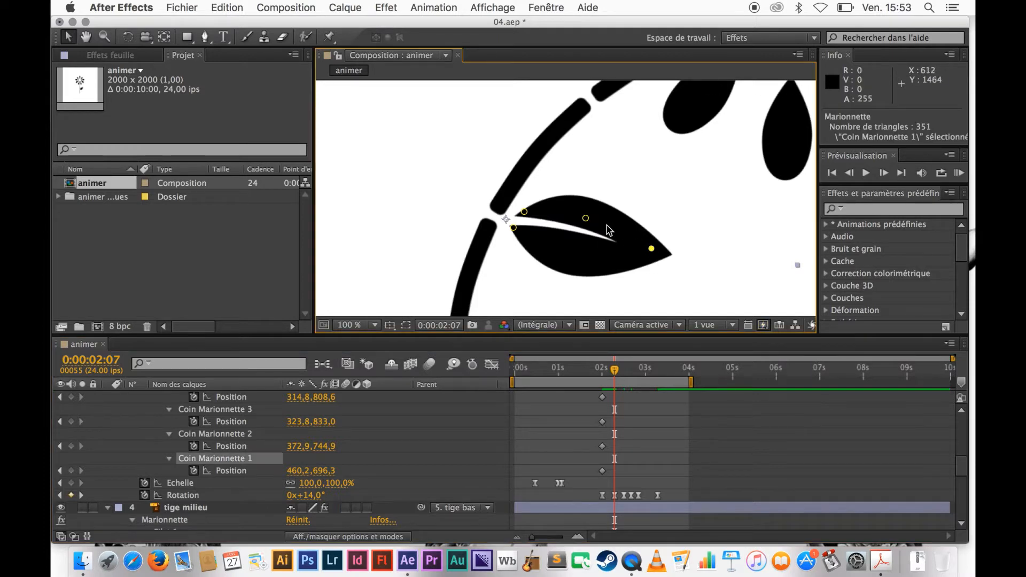
left_click(585, 218, "shift")
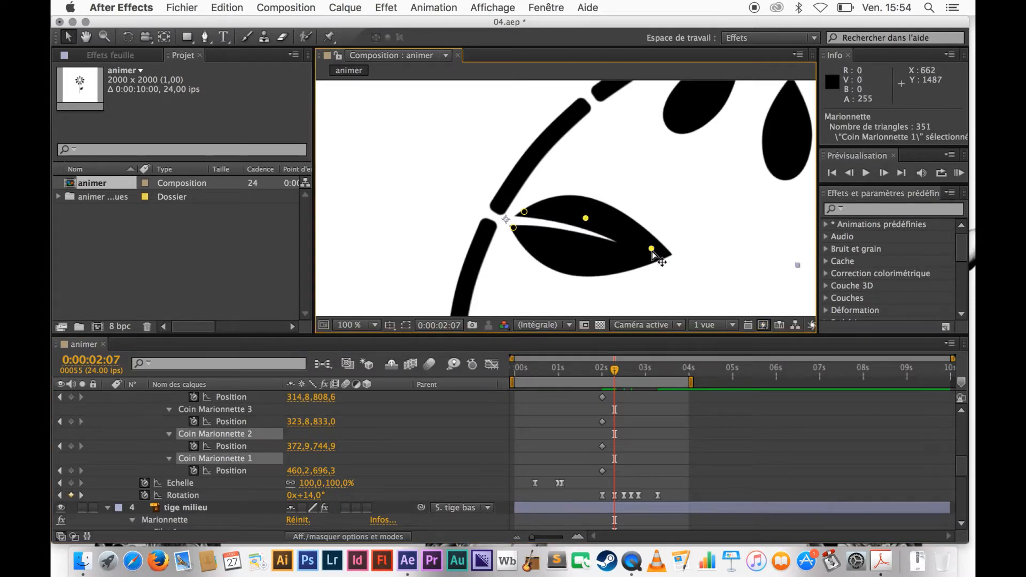
left_click_drag(652, 249, 650, 259)
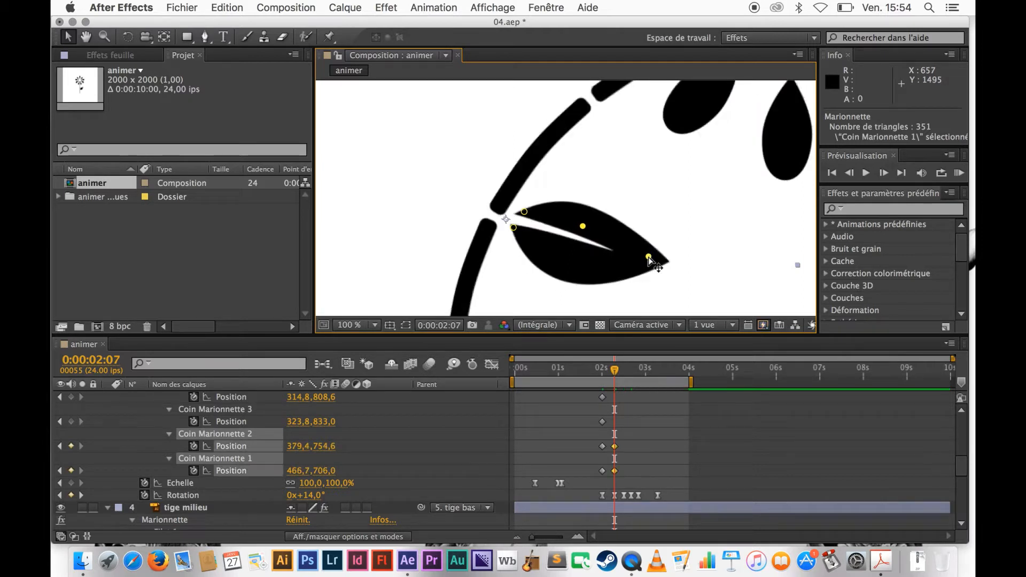
Undo the joint pin move and bend the leaf at 0:00:02:07, placing Coin Marionnette 1 at about 476,5, 726,6 and Coin Marionnette 2 at 377,7, 748,4.
key("super+z")
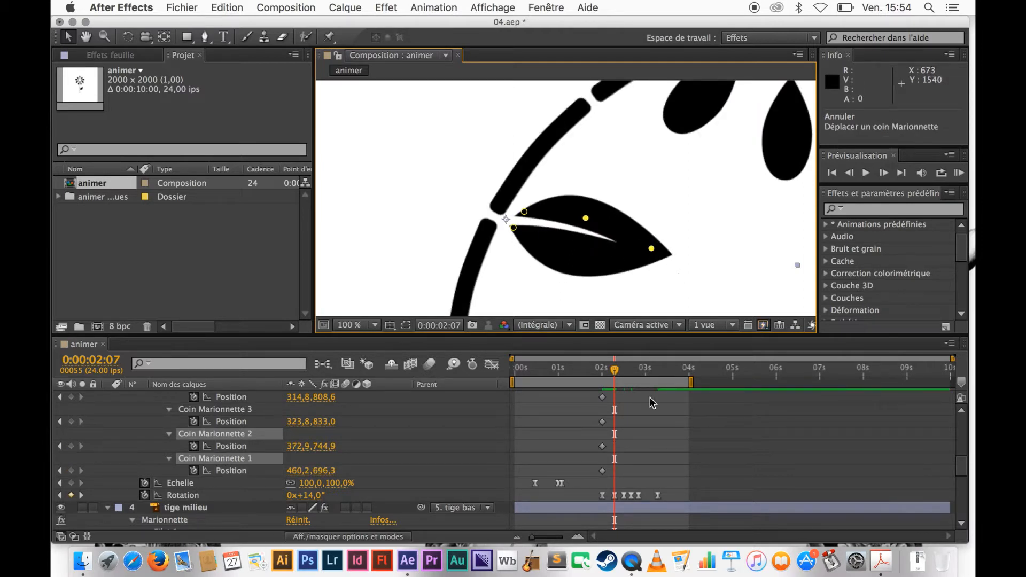
left_click(652, 249)
left_click_drag(652, 249, 641, 275)
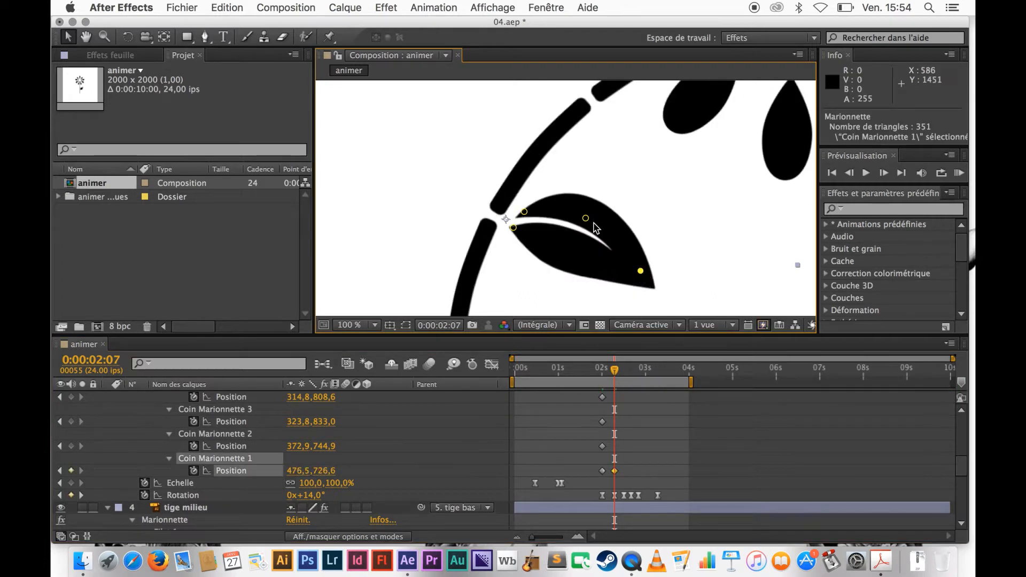
left_click_drag(586, 219, 586, 225)
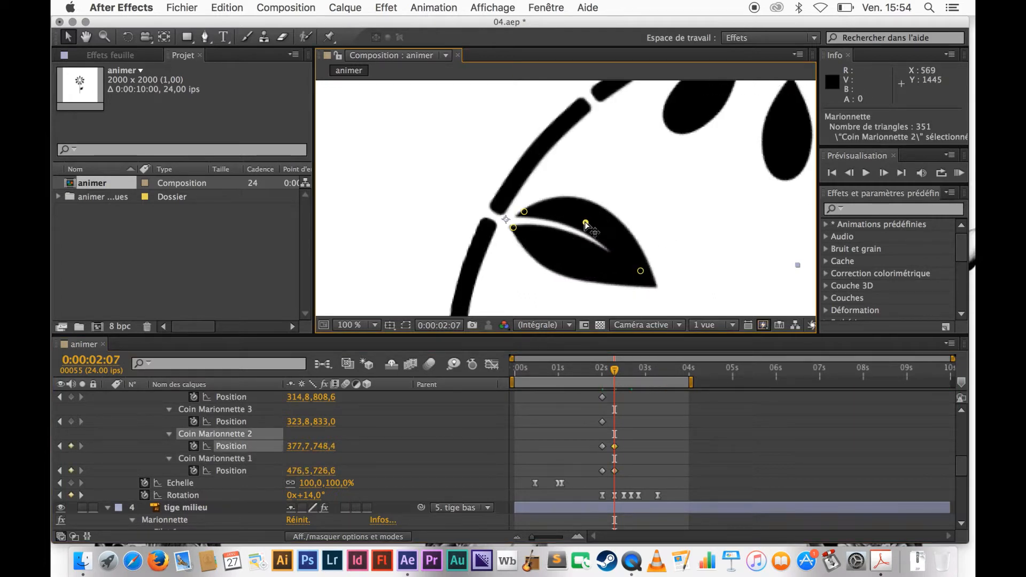
Check the bend over the preceding frames, and lower Coin Marionnette 1 at 0:00:02:07 to about 484,0, 746,9.
key("Page_Up")
key("Page_Up")
key("Page_Up")
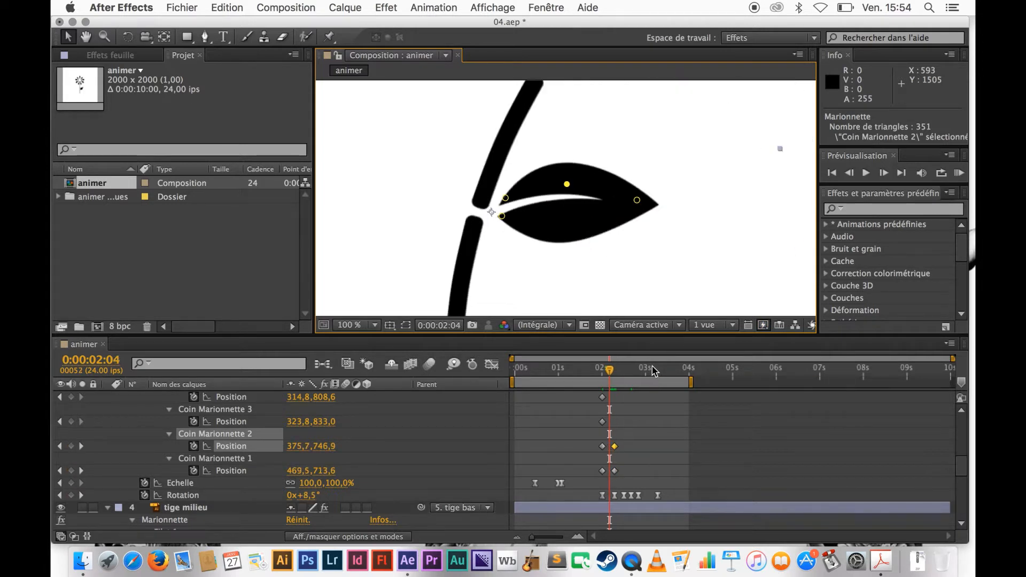
key("Page_Down")
key("Page_Down")
key("Page_Down")
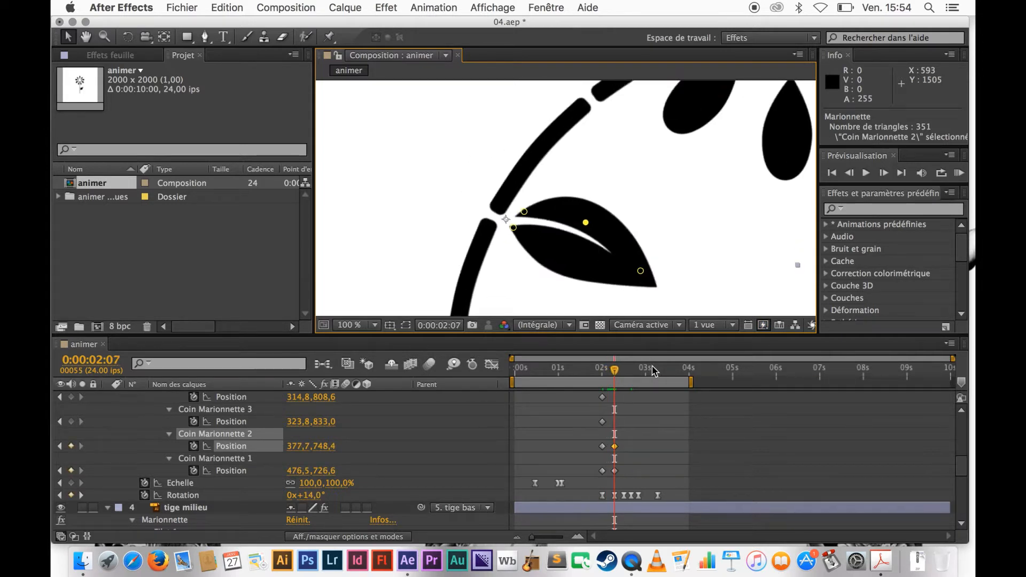
left_click_drag(640, 271, 632, 286)
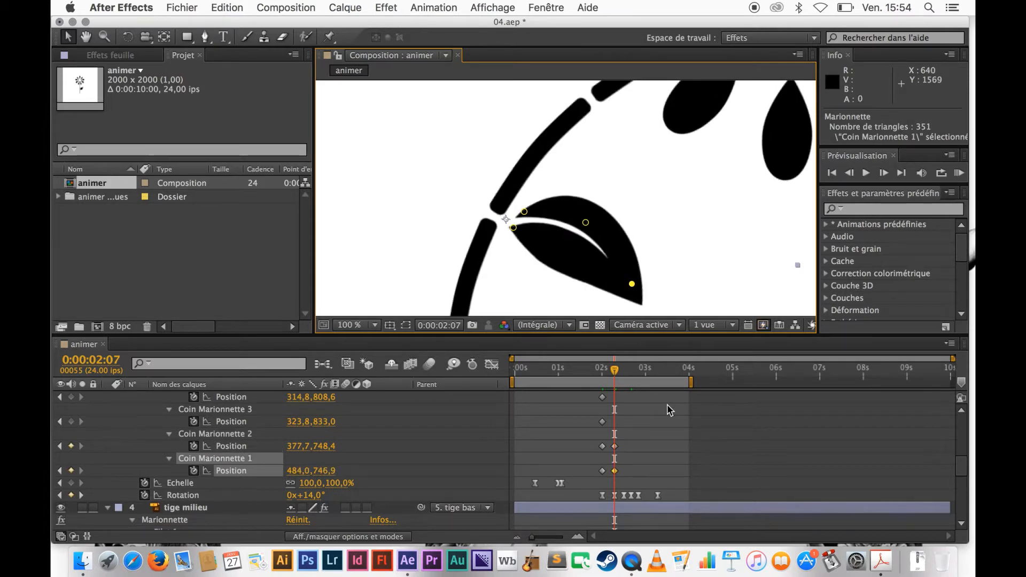
Move the bent-leaf Position keyframes of Coin Marionnette 1 and 2 to 0:00:02:12, in line with the leaf's Rotation keyframe.
key("Page_Down")
key("Page_Down")
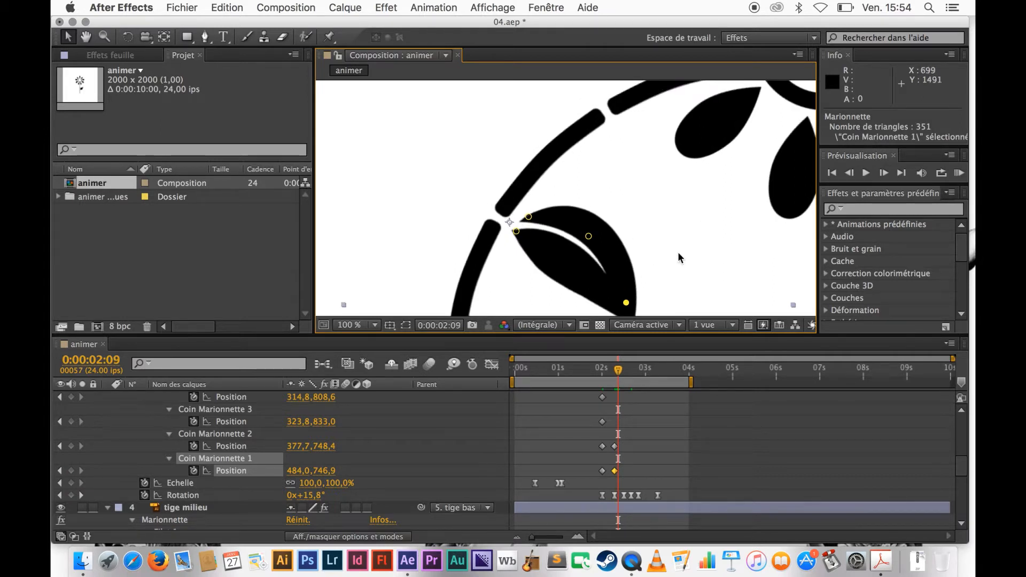
key("space")
left_click_drag(678, 253, 637, 181)
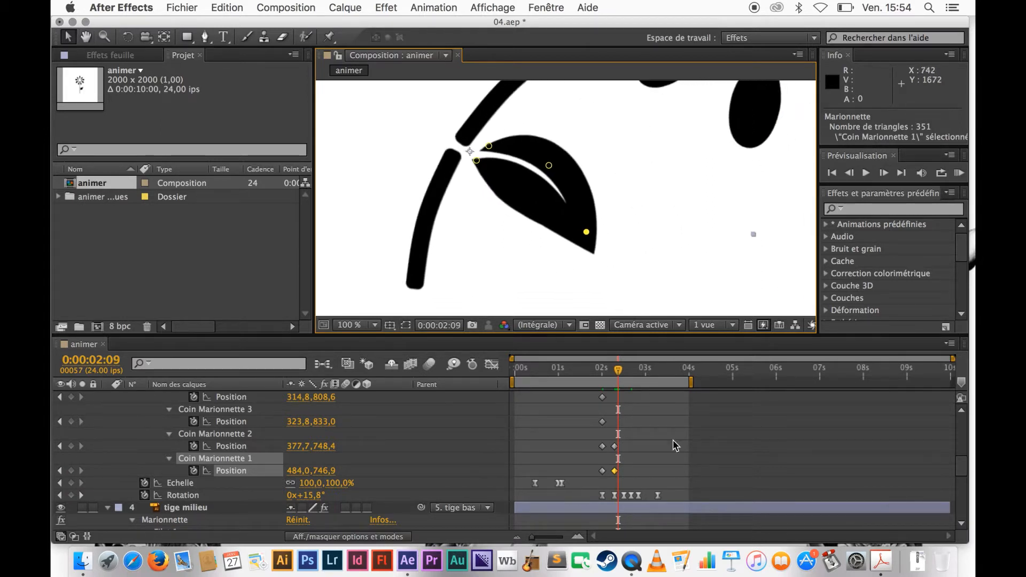
key("Page_Down")
key("Page_Down")
key("Page_Down")
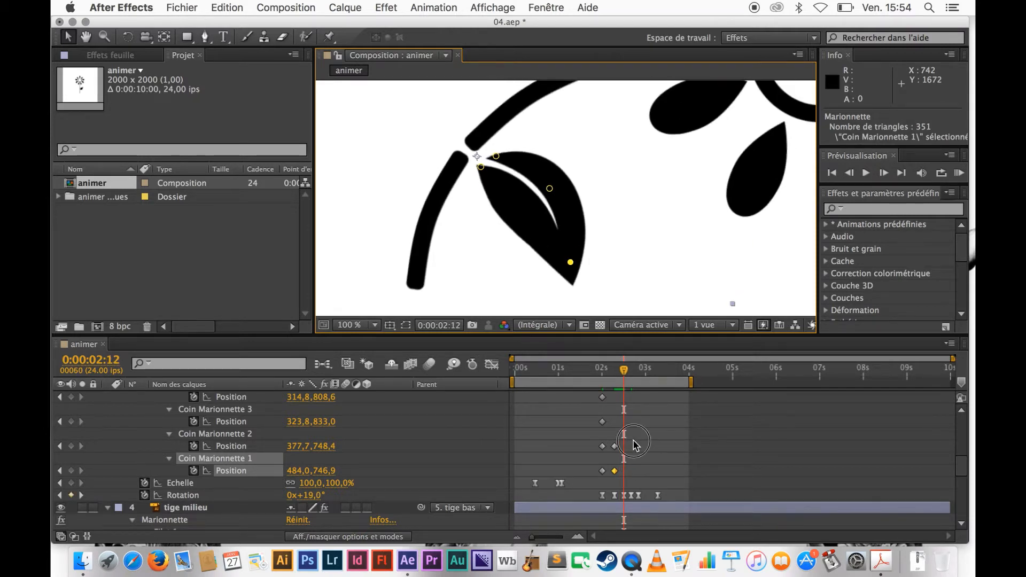
left_click_drag(637, 439, 624, 474)
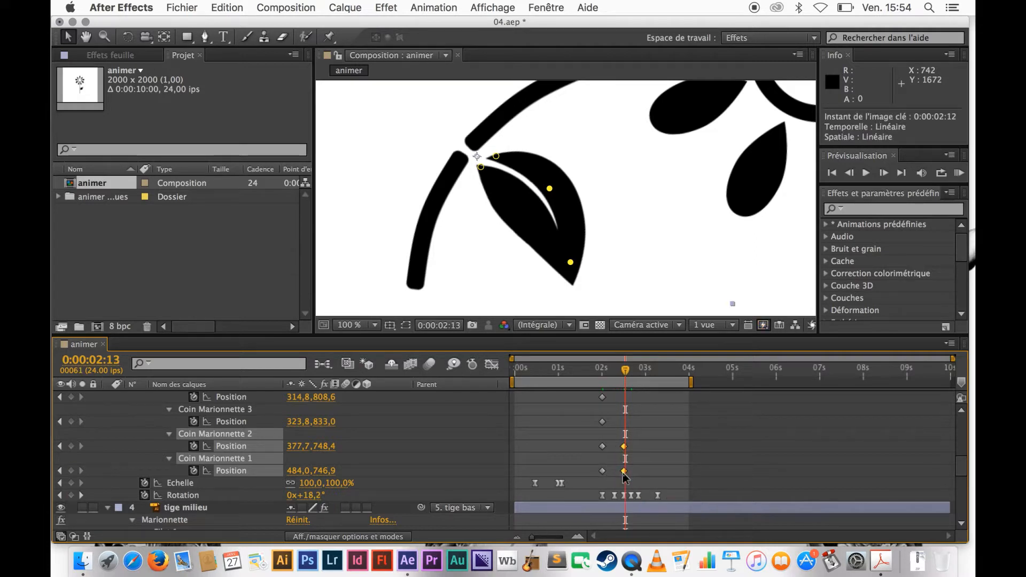
Copy the Coin Marionnette 1 and 2 Position keyframes from 0:00:02:00 and paste them at 0:00:02:16.
key("Page_Down")
key("Page_Down")
key("Page_Down")
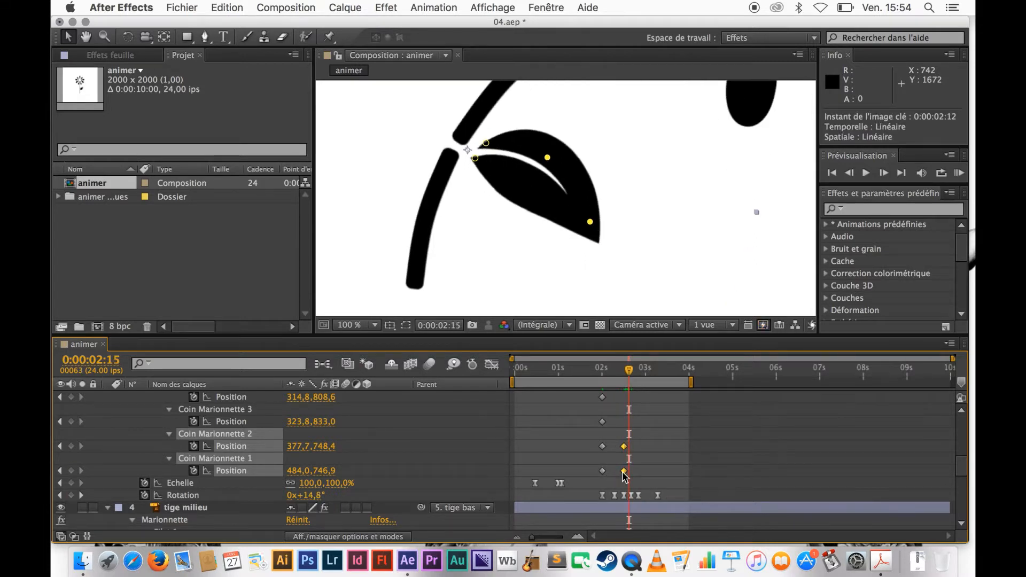
key("Page_Down")
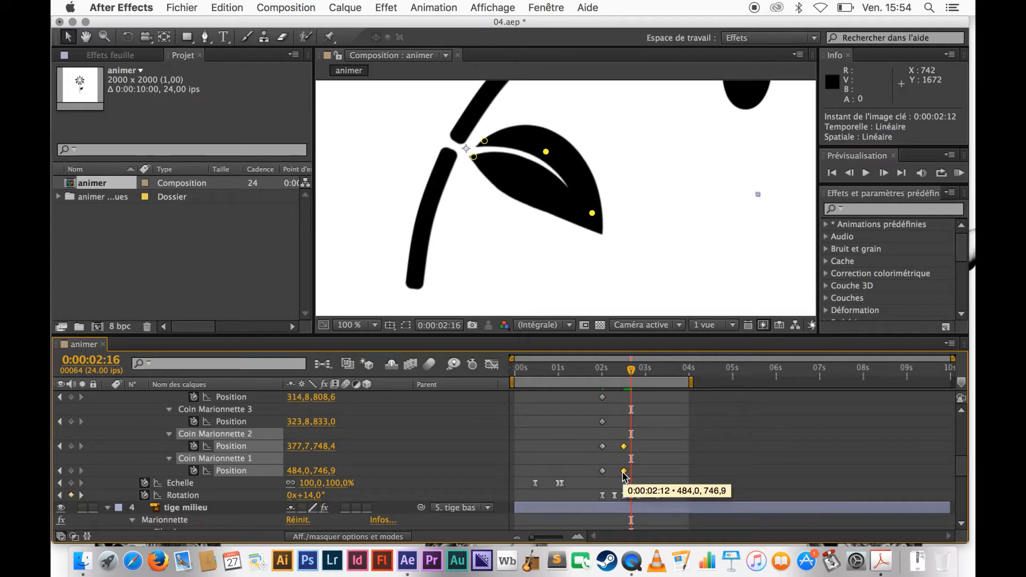
left_click(597, 447)
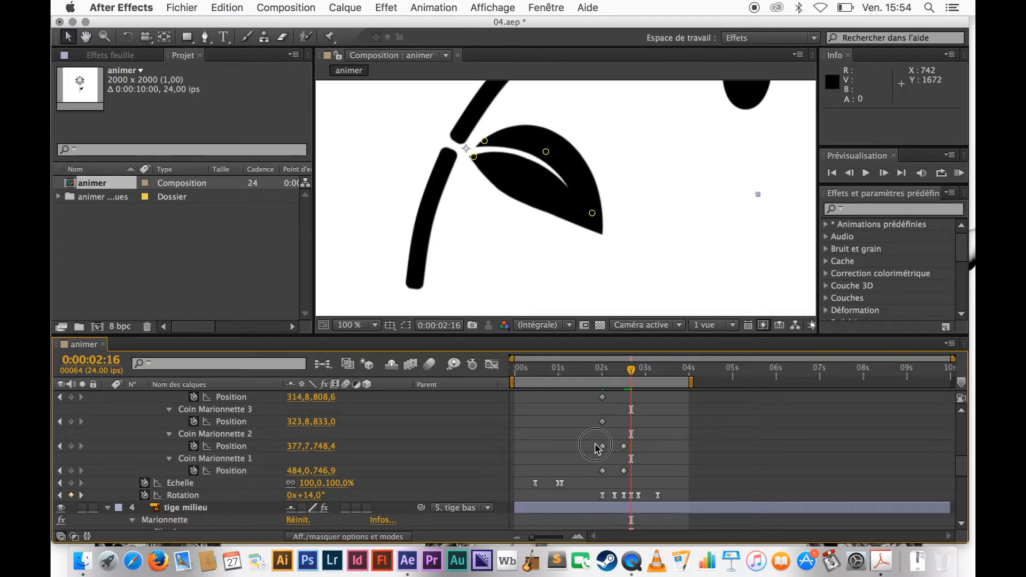
left_click_drag(597, 447, 614, 481)
key("cmd+v")
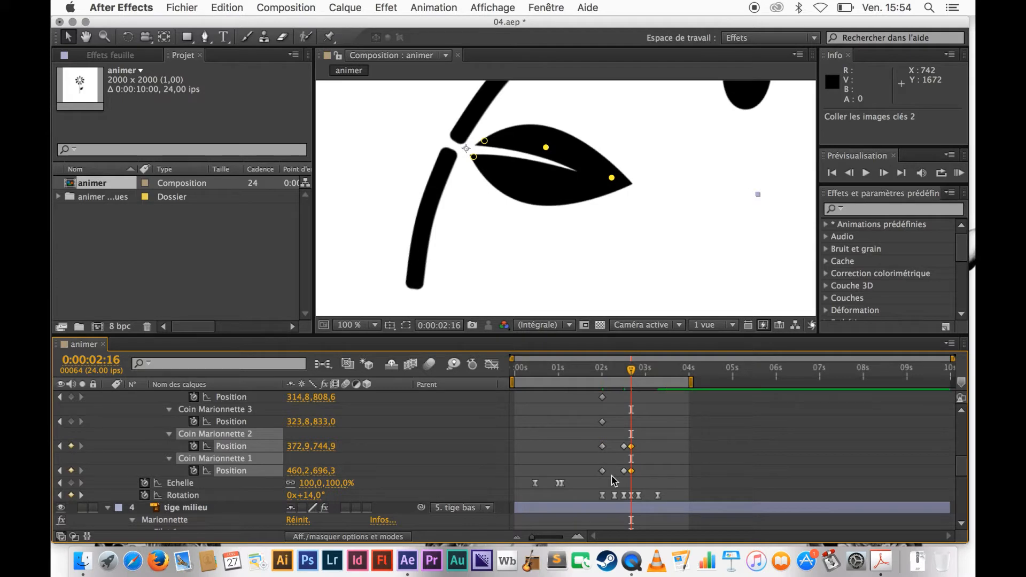
Copy the bent-leaf Position keyframes of Coin Marionnette 1 and 2 from 0:00:02:12 and paste them at 0:00:02:20.
key("Page_Down")
key("Page_Down")
key("Page_Down")
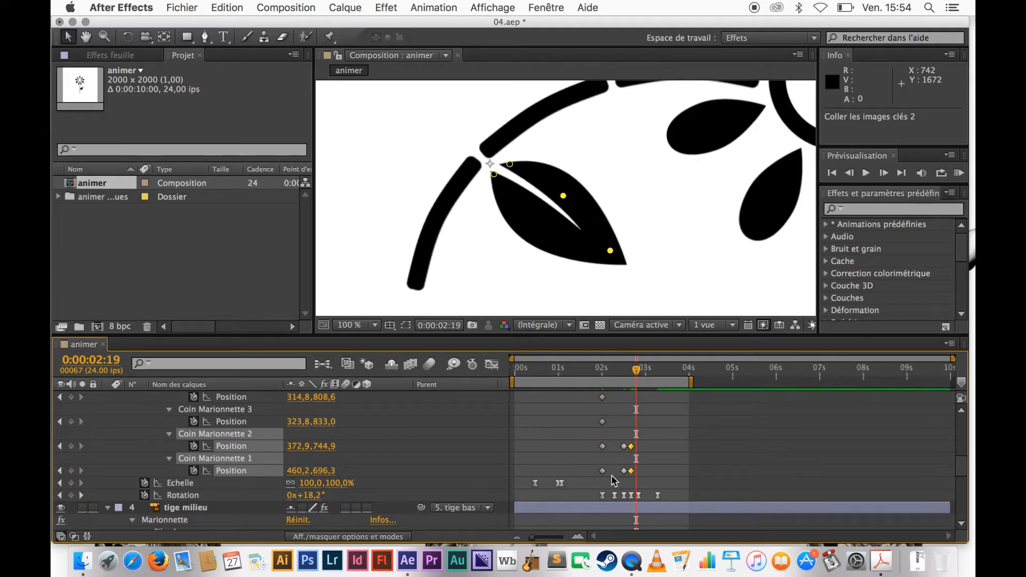
key("Page_Down")
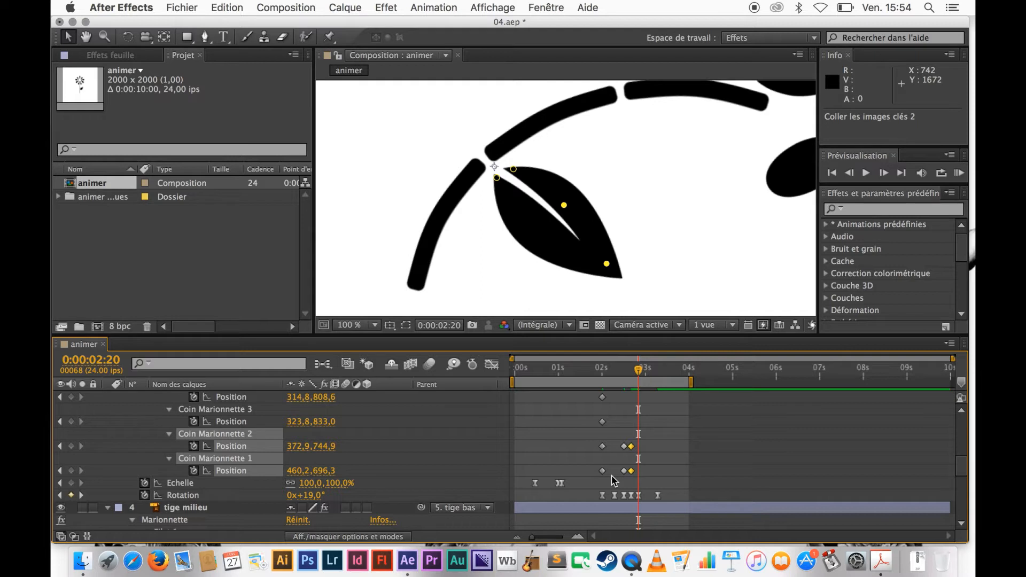
left_click_drag(614, 436, 628, 485)
key("super+v")
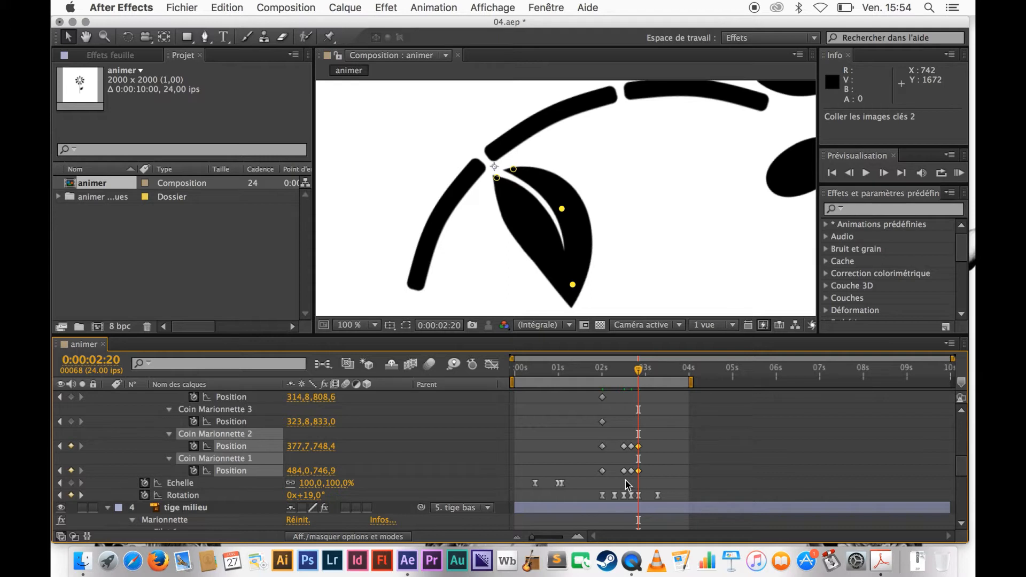
Paste copies of the 0:00:02:00 Position keyframes of Coin Marionnette 1 and 2 at 0:00:03:07, on the leaf's last Rotation keyframe.
key("Page_Down")
key("Page_Down")
key("Page_Down")
key("Page_Down")
key("Page_Down")
key("Page_Down")
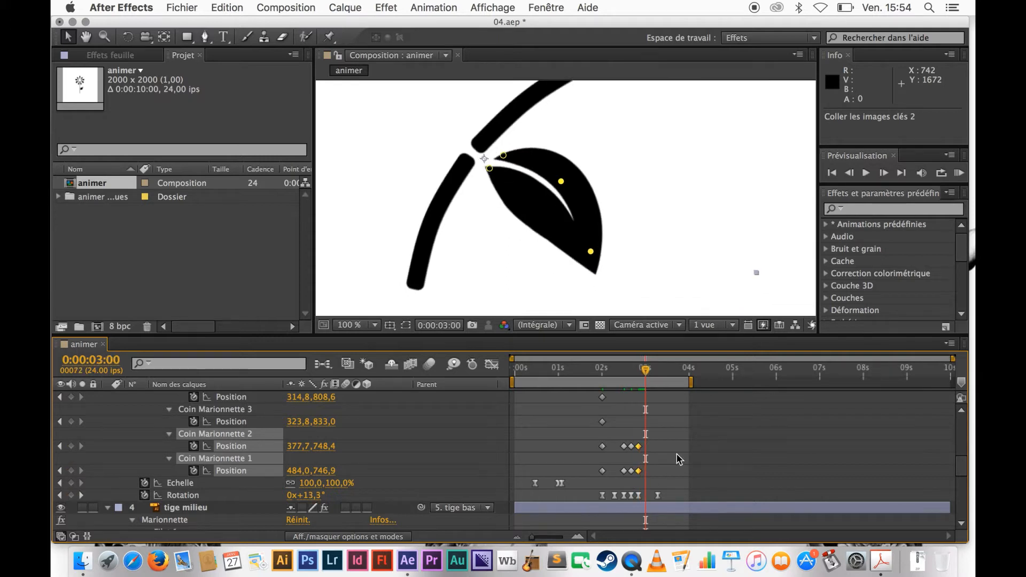
key("Page_Down")
key("Page_Down")
key("Page_Down")
key("Page_Down")
key("Page_Down")
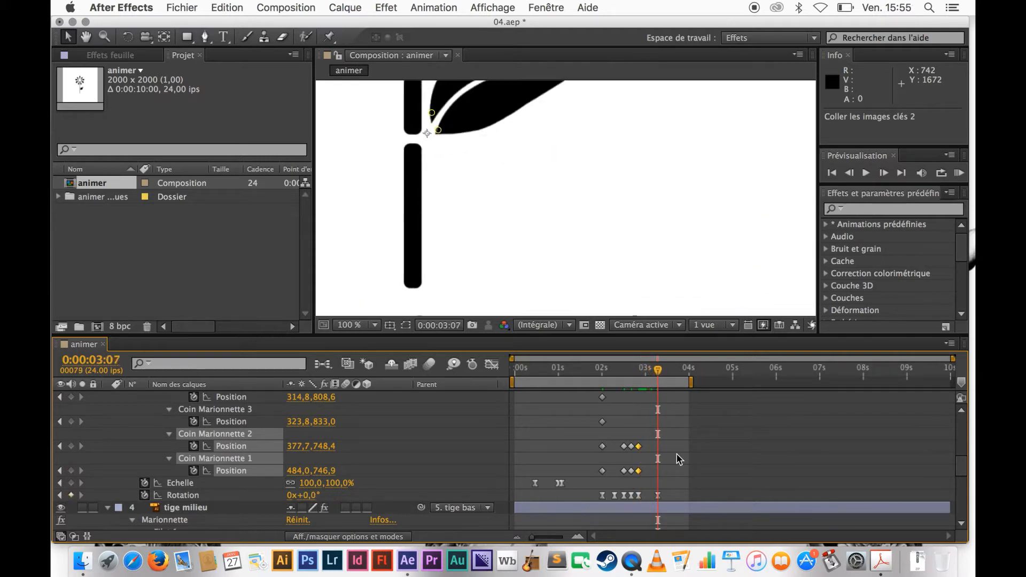
left_click_drag(597, 188, 597, 241)
left_click_drag(588, 443, 603, 475)
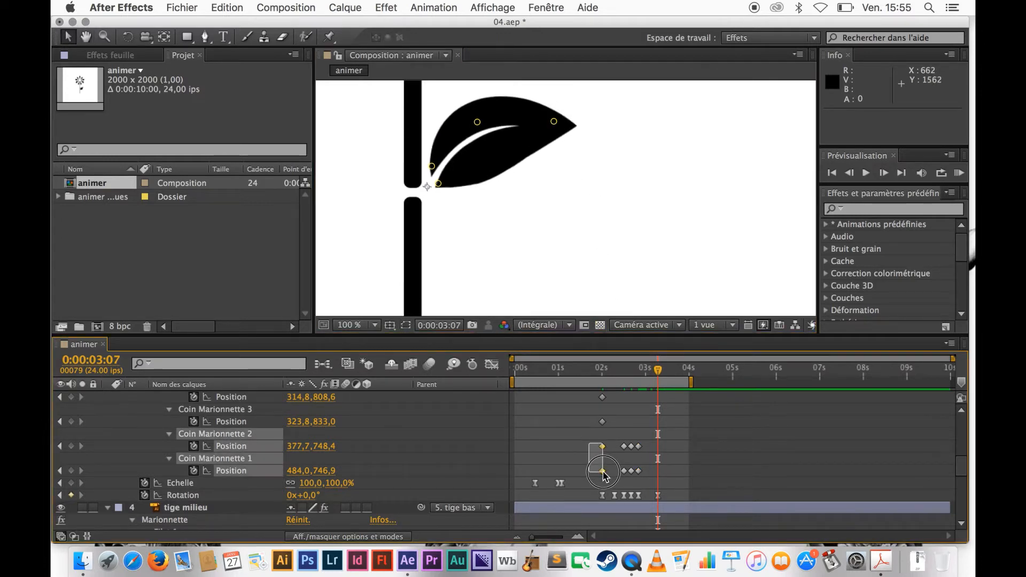
key("super+c")
key("super+v")
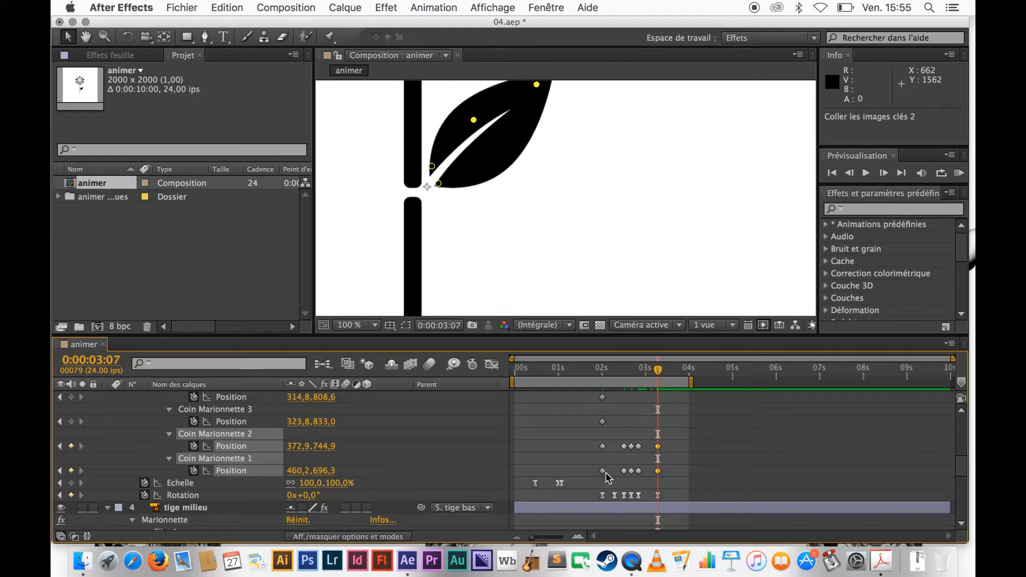
Raise Coin Marionnette 1 at the leaf's tip to about 440,2, 679,3 at 0:00:03:07, and advance to 0:00:03:09.
key("space")
left_click_drag(637, 238, 644, 292)
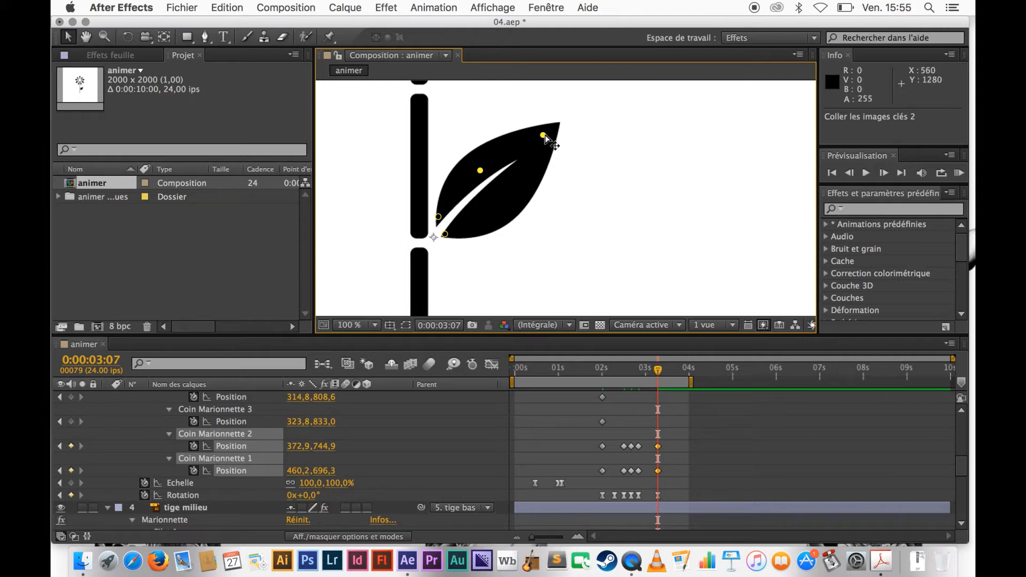
left_click(559, 195)
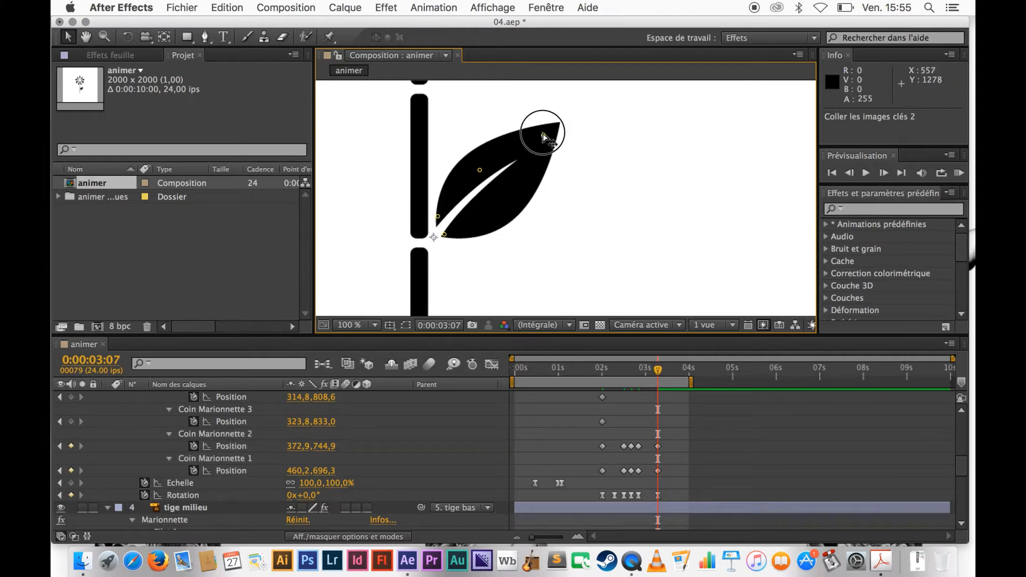
left_click_drag(542, 135, 528, 123)
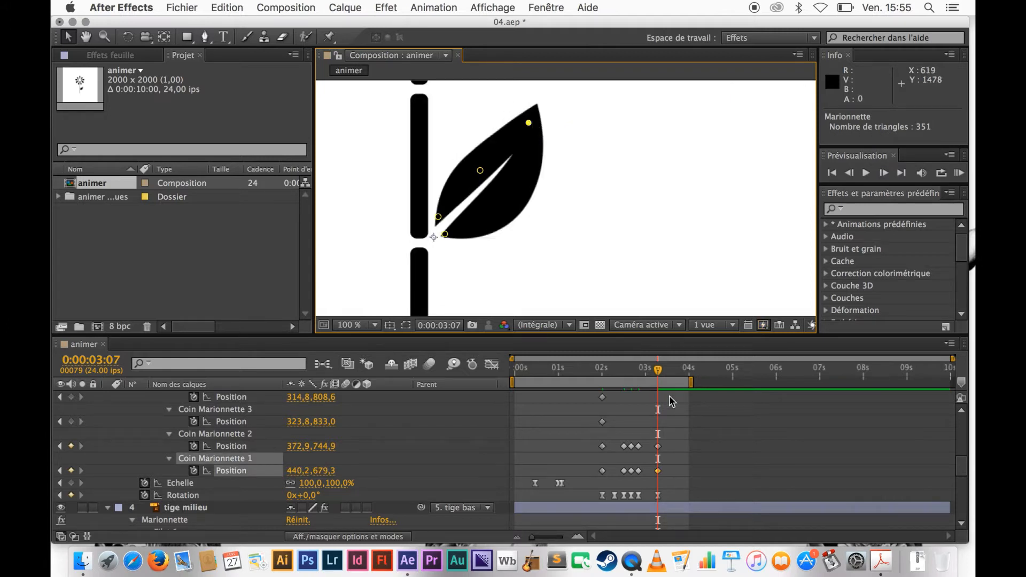
key("Page_Down")
key("Page_Down")
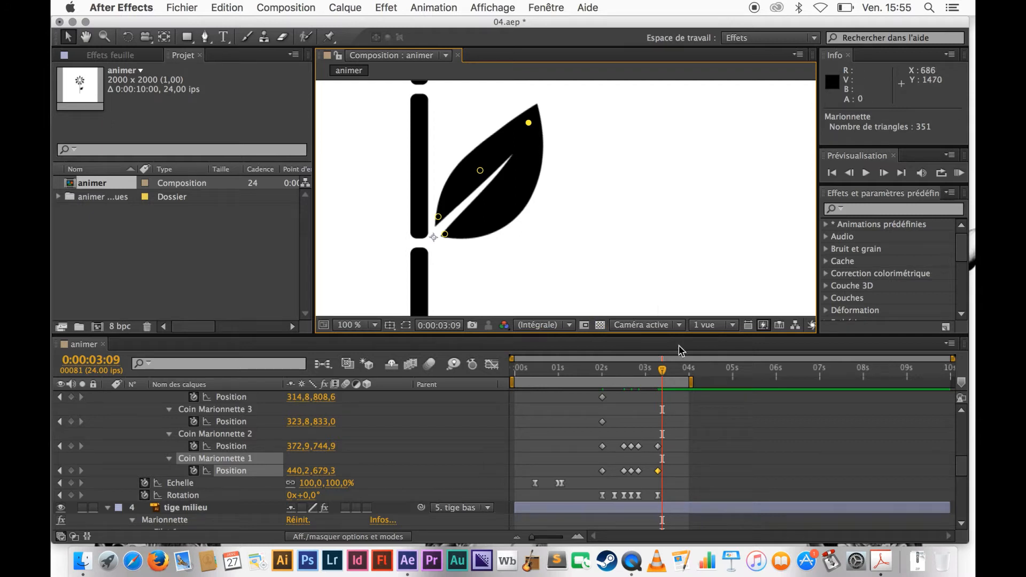
left_click_drag(686, 475, 687, 476)
left_click(658, 471)
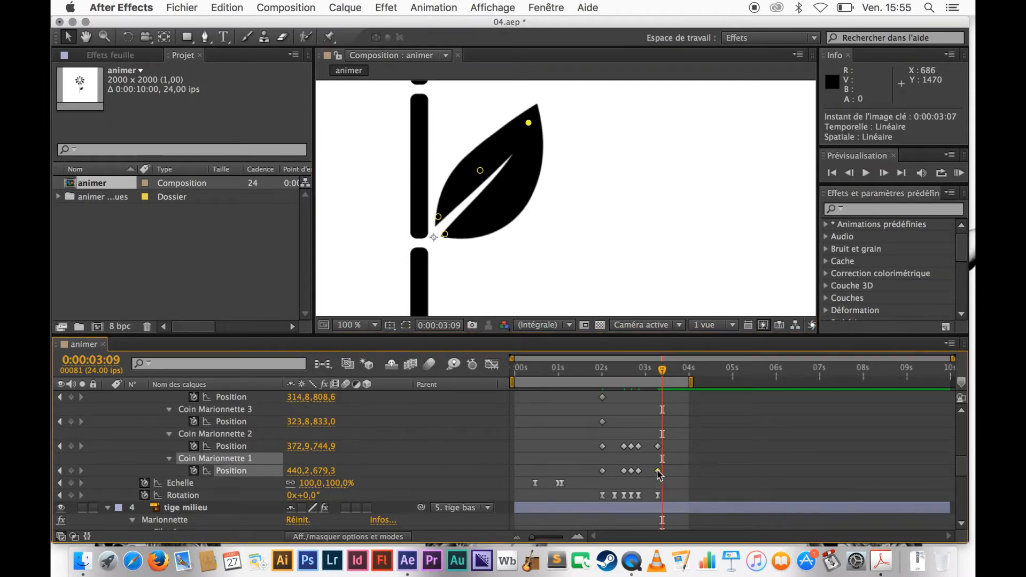
key("super+c")
key("super+v")
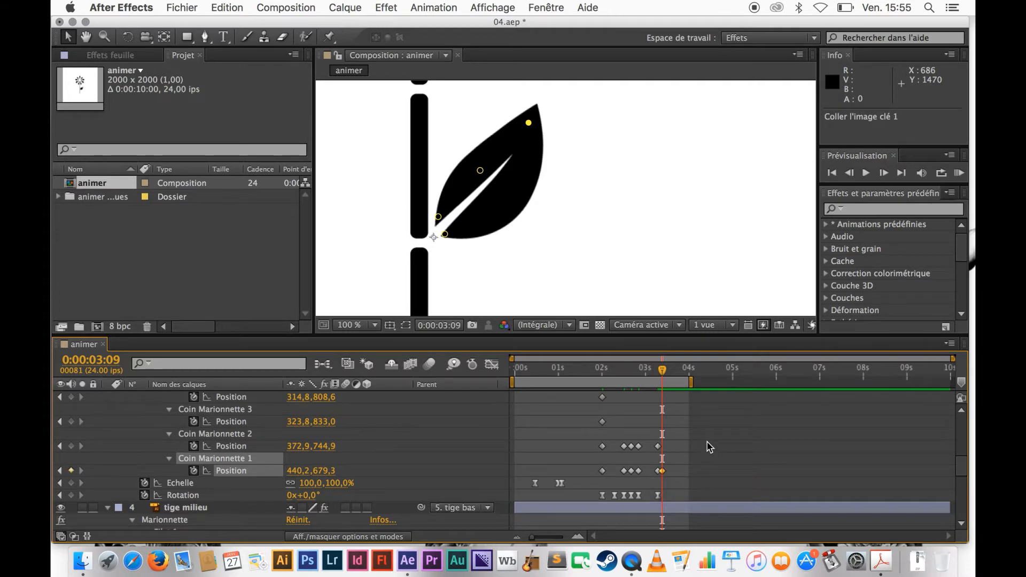
key("super+z")
Paste a copy of Coin Marionnette 1's 0:00:02:00 Position keyframe at 0:00:03:09.
left_click(659, 447)
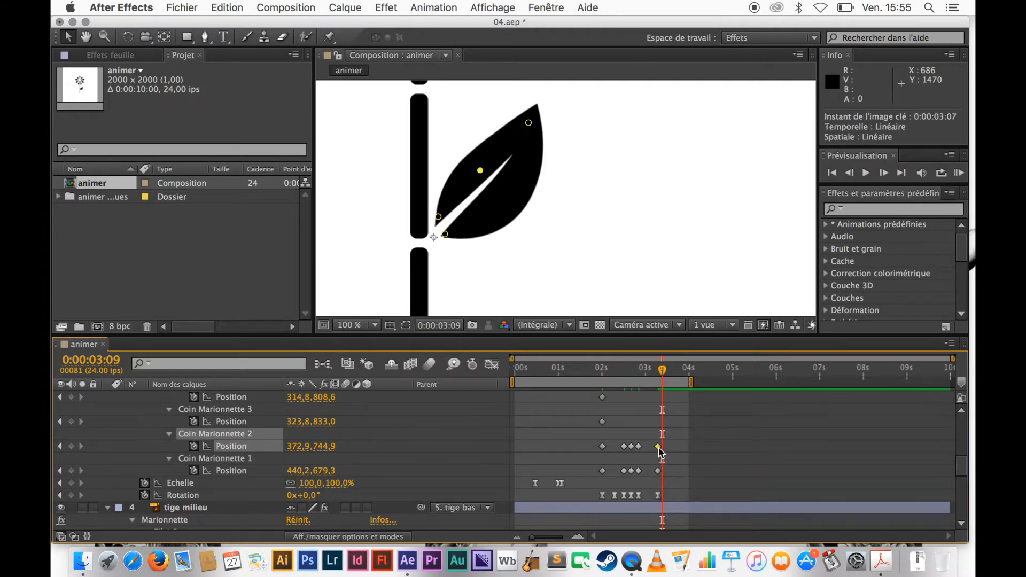
left_click(639, 470)
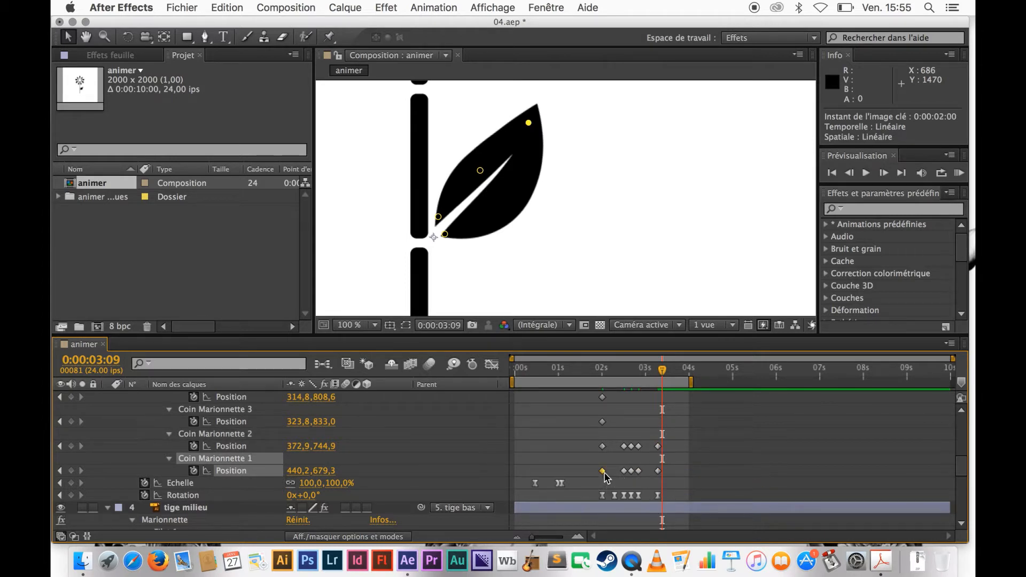
key("super+v")
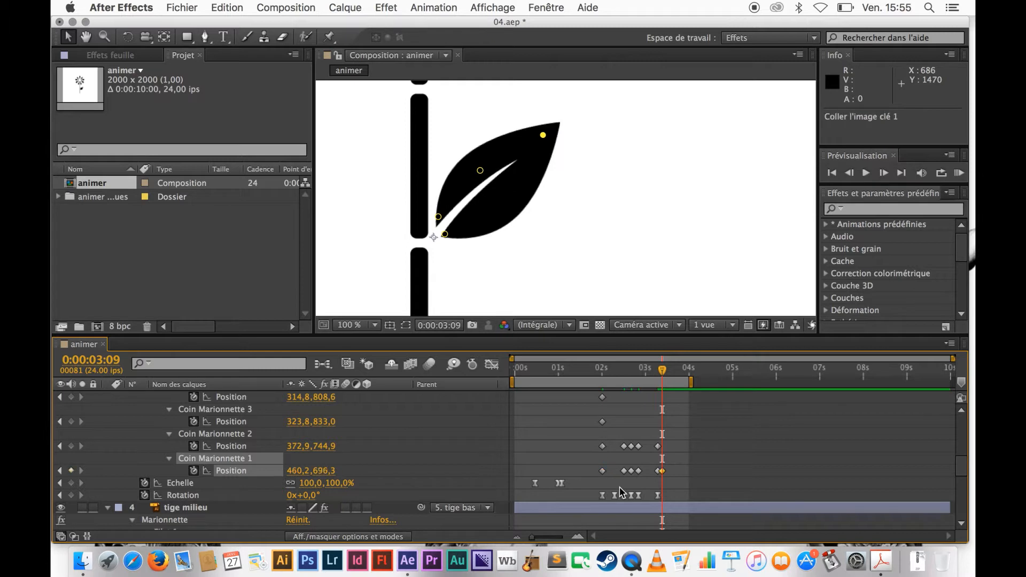
Step through the frames between 0:00:02:20 and 0:00:03:10 to examine the leaf's bending and its return to rest.
key("Page_Up")
key("Page_Up")
key("Page_Up")
key("Page_Up")
key("Page_Up")
key("Page_Up")
key("Page_Up")
key("Page_Up")
key("Page_Up")
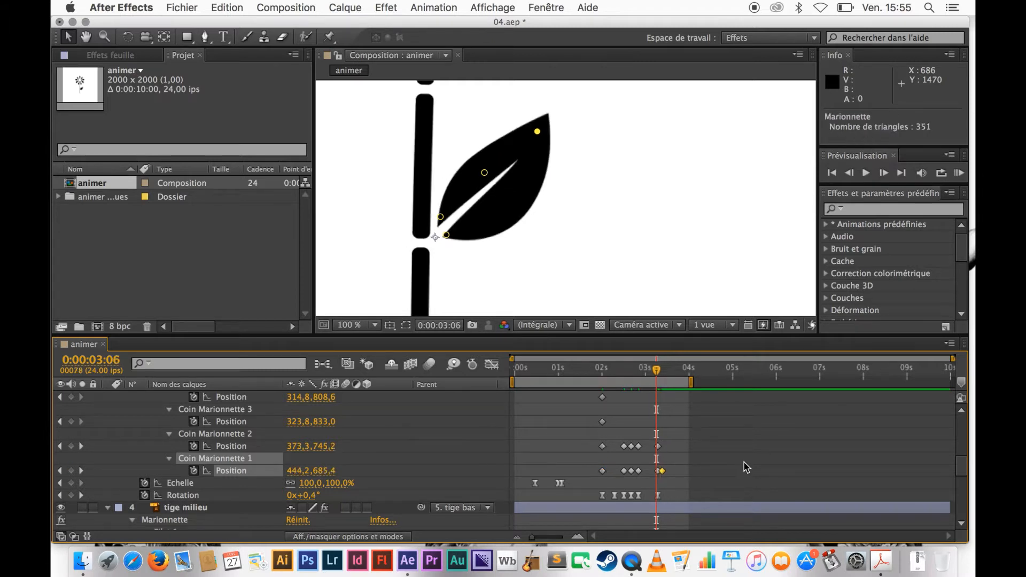
key("Page_Up")
key("Page_Up")
key("Page_Up")
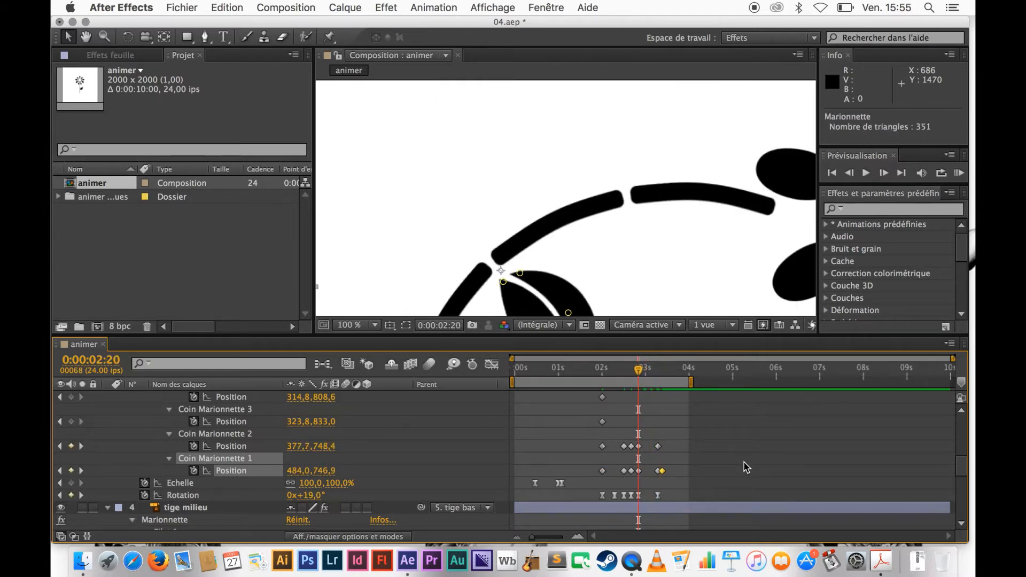
key("Page_Down")
key("Page_Down")
key("Page_Down")
key("Page_Down")
key("Page_Down")
key("Page_Down")
key("Page_Down")
key("Page_Down")
key("Page_Down")
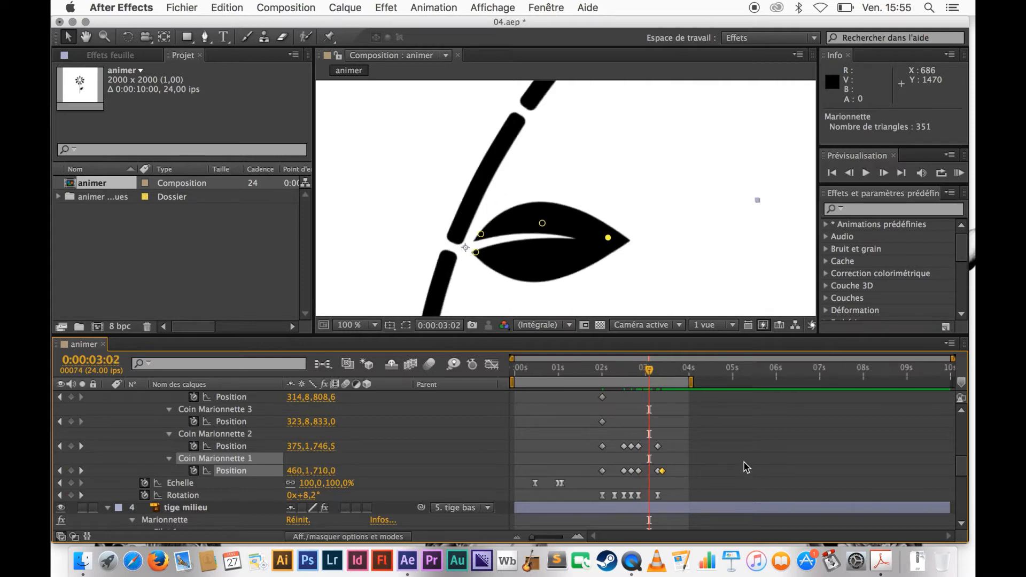
key("Page_Down")
key("Page_Down")
key("Page_Down")
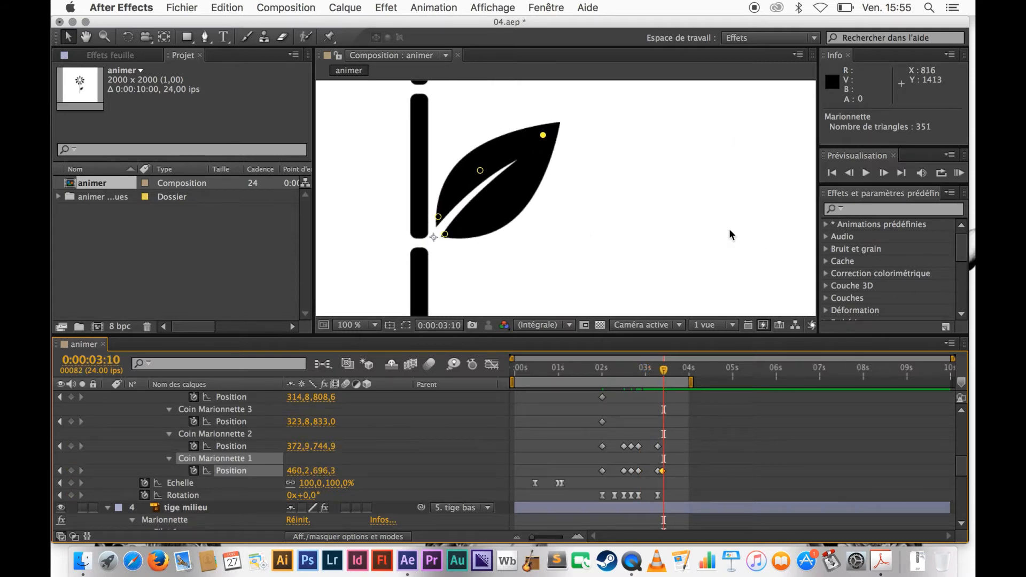
Play a RAM preview of the whole composition to check the leaf's new pin animation.
key("comma")
key("comma")
key("h")
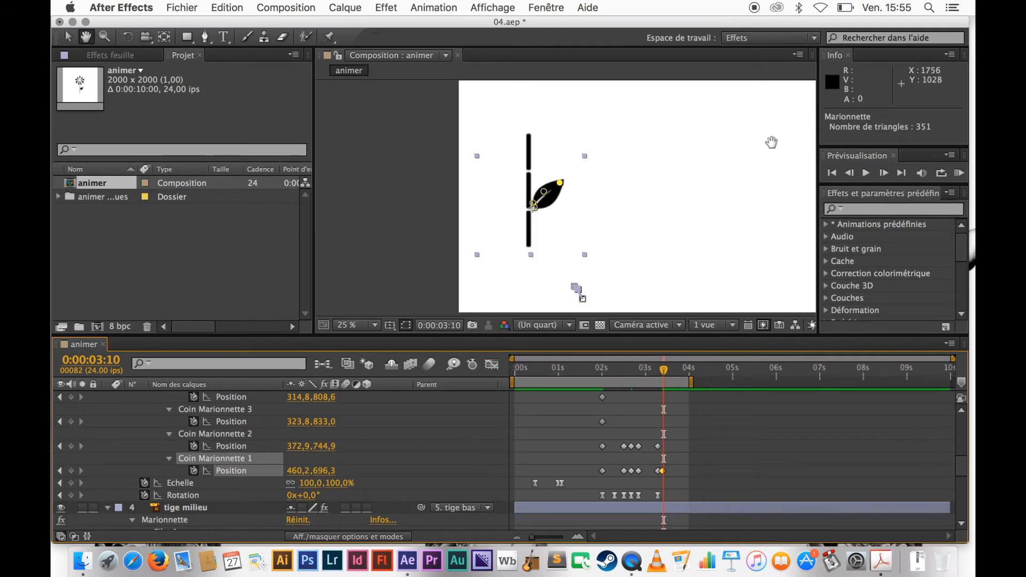
left_click_drag(749, 167, 682, 198)
key("v")
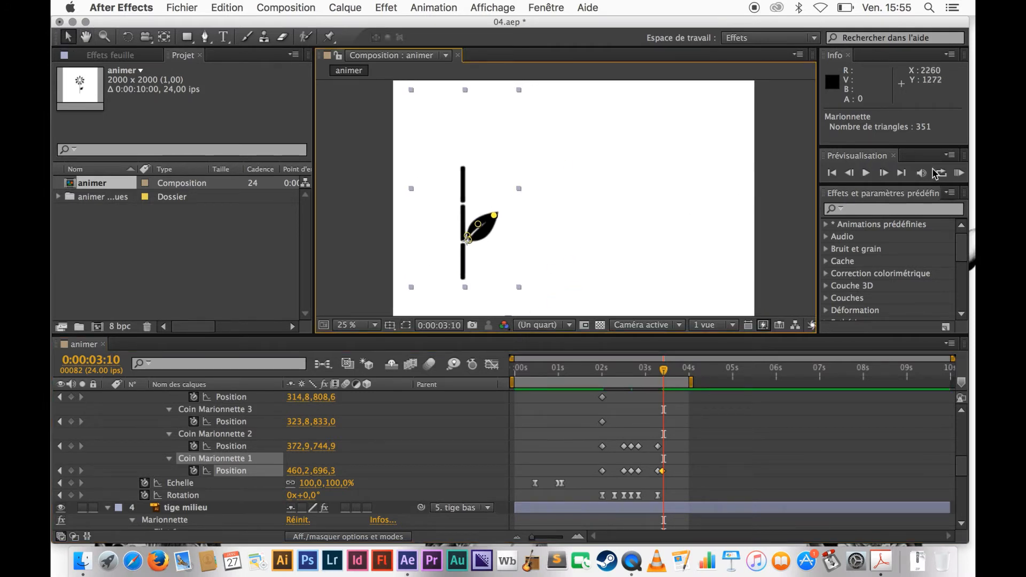
left_click(959, 173)
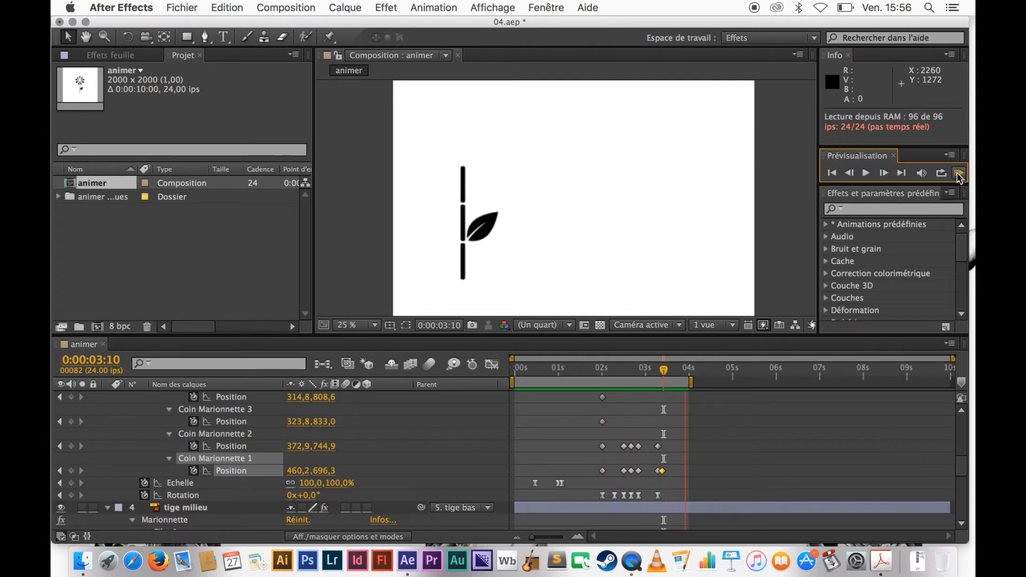
left_click(958, 173)
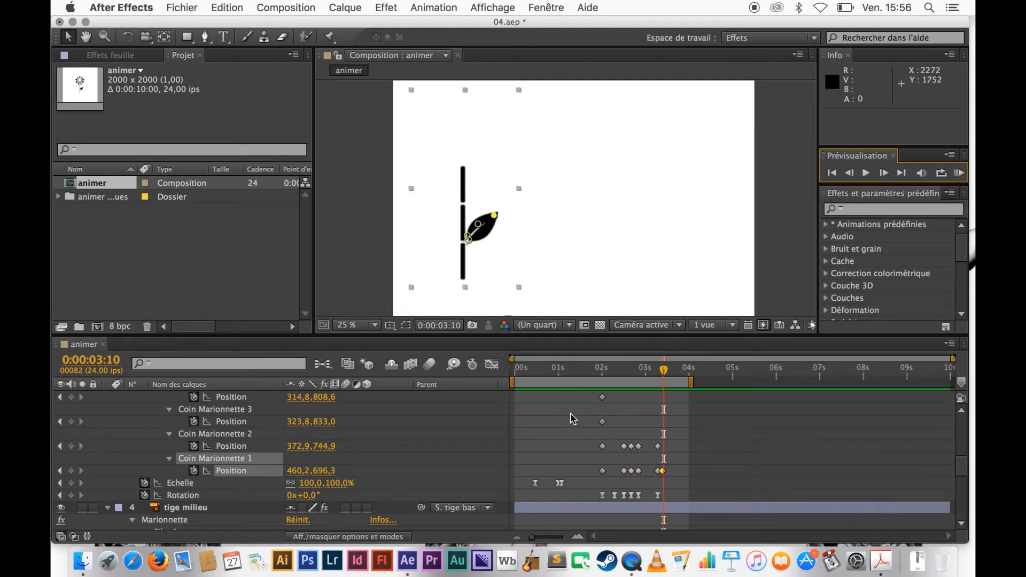
Apply Easy Ease (Lissage de vitesse) to all Position keyframes of the leaf's four Puppet pins and preview the motion.
left_click_drag(576, 405, 684, 479)
scroll(684, 479, "up", 2)
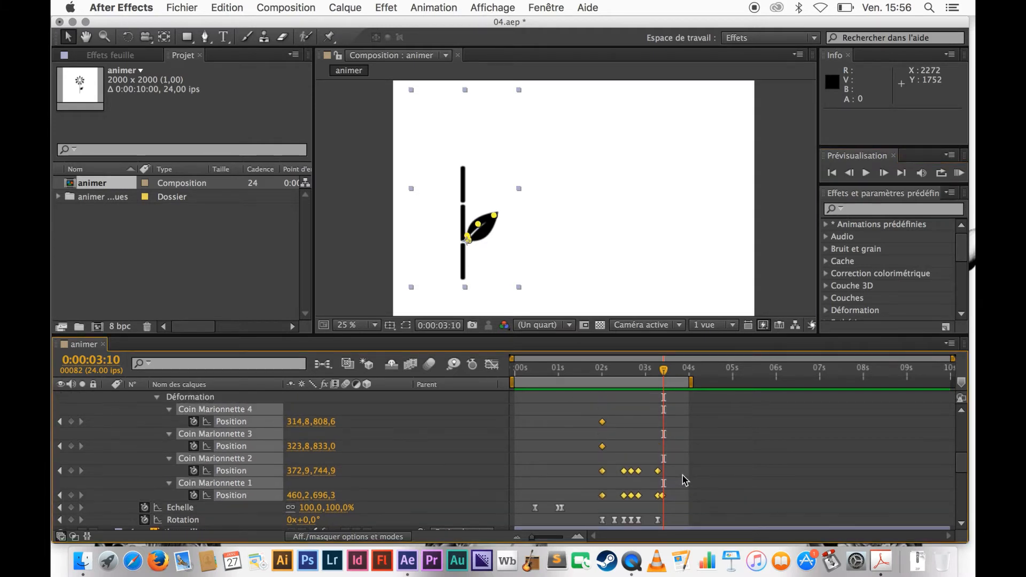
right_click(603, 473)
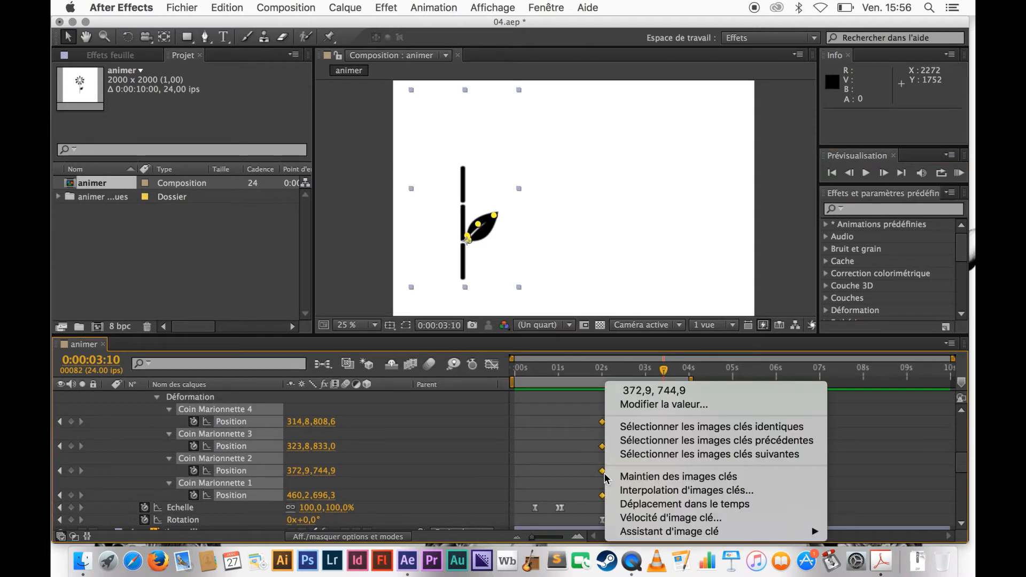
mouse_move(628, 535)
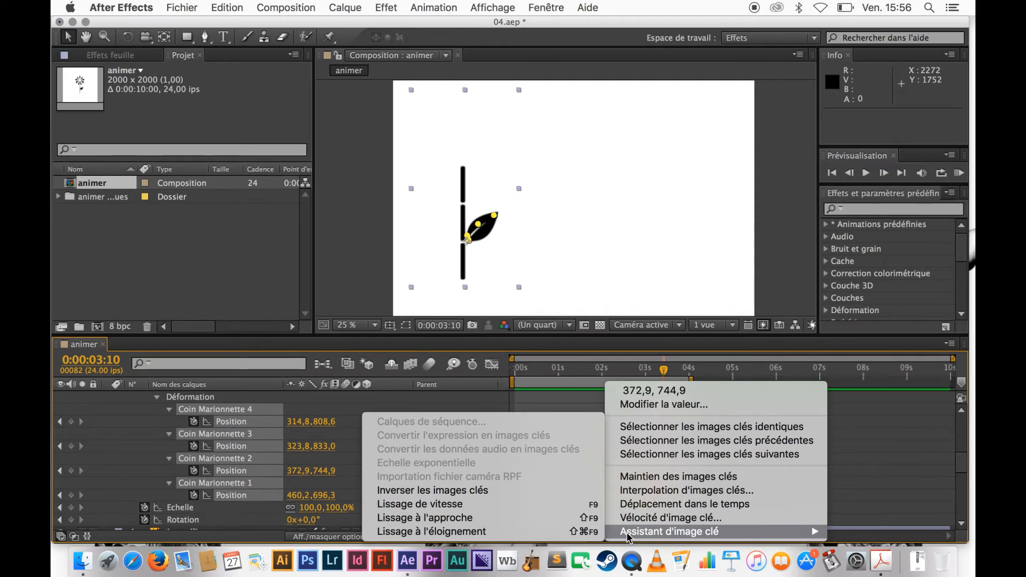
left_click(508, 505)
left_click(959, 174)
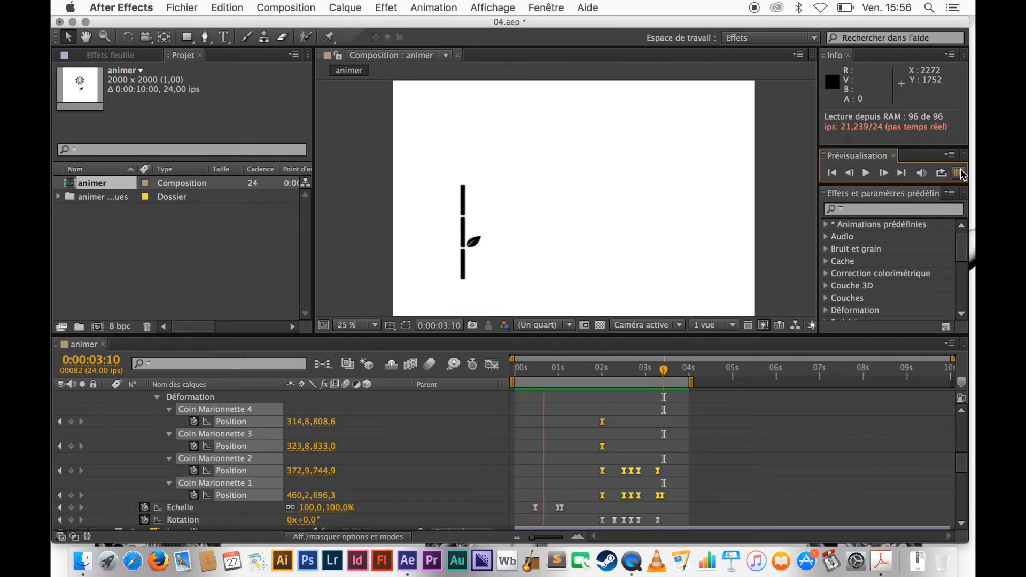
left_click(960, 172)
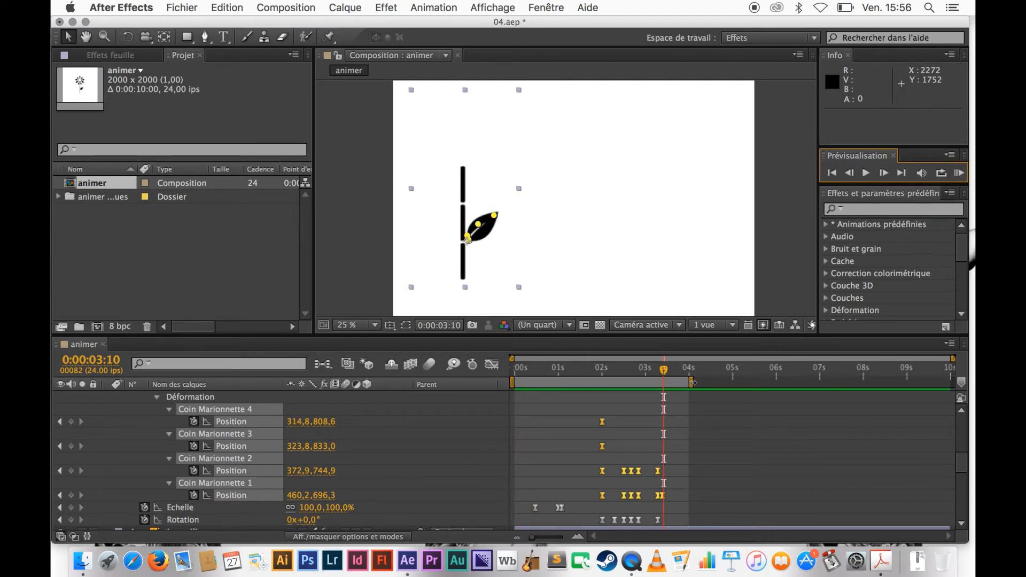
Extend the end of the work area to 0:00:04:23 and preview the longer range.
left_click_drag(694, 382, 737, 385)
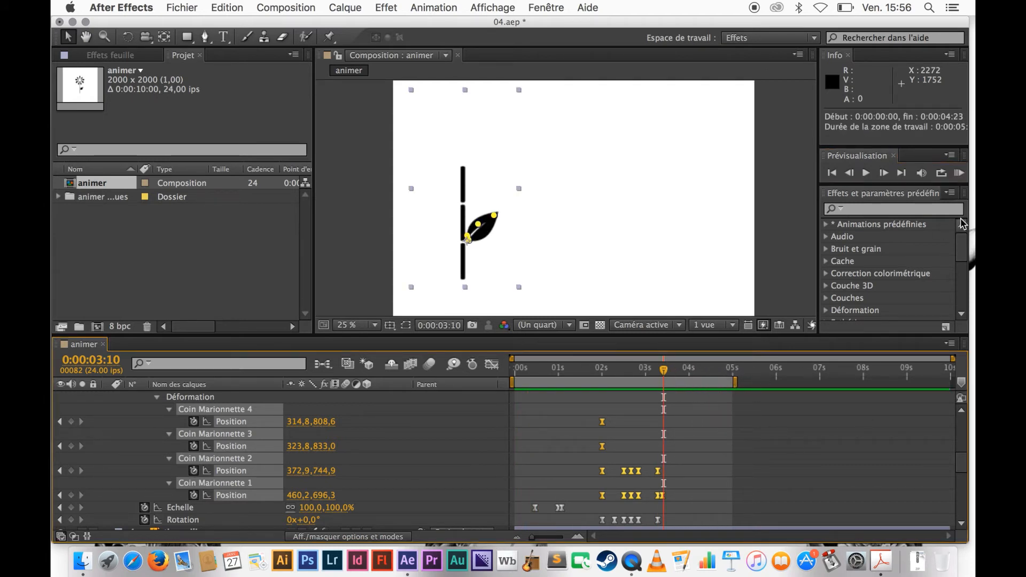
left_click(960, 172)
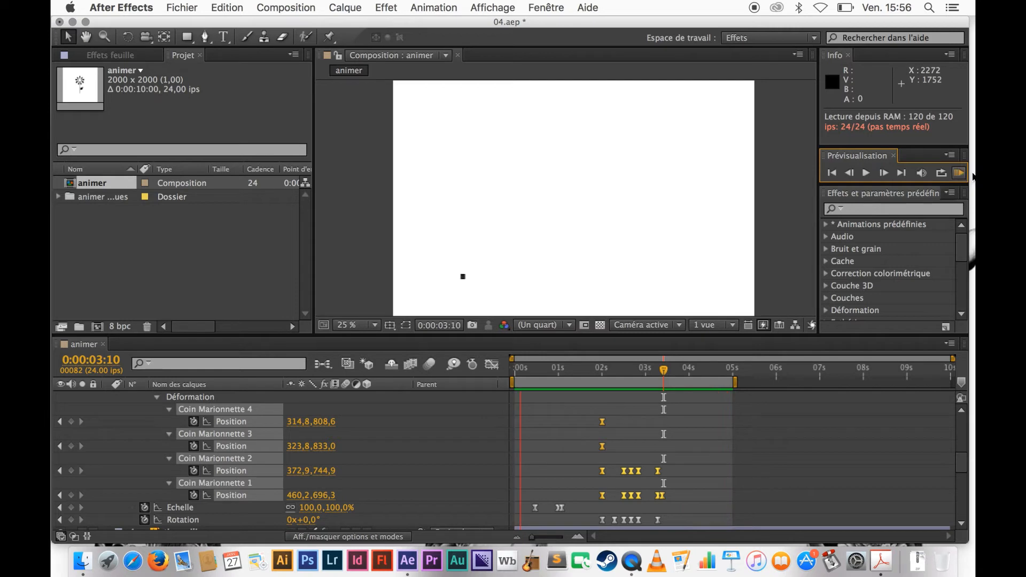
left_click(951, 180)
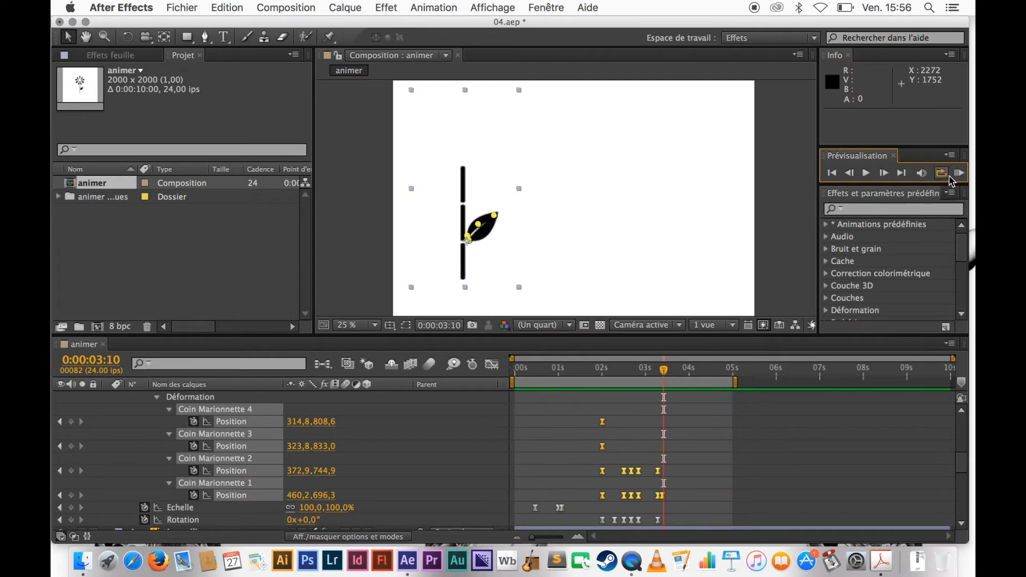
Try moving Coin Marionnette 1's last Position keyframe to 0:00:03:08, preview the timing, and undo the move.
left_click(701, 479)
left_click(682, 502)
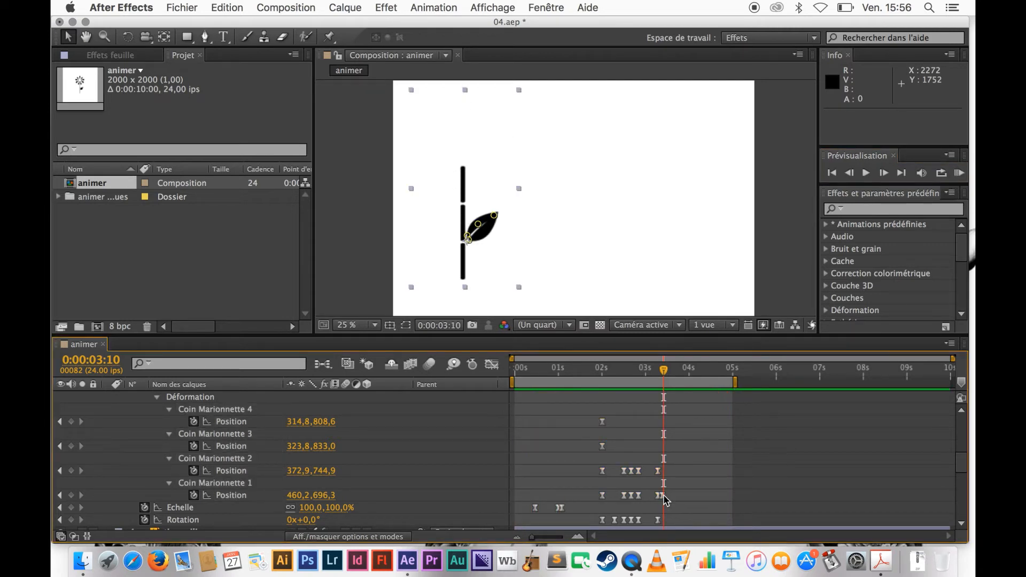
left_click(661, 495)
mouse_move(663, 500)
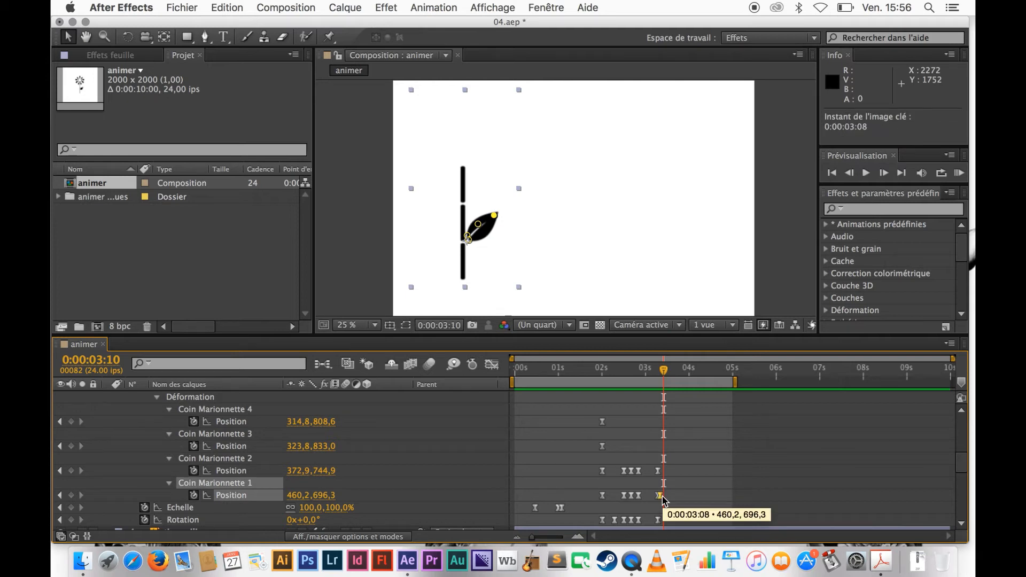
left_click(960, 174)
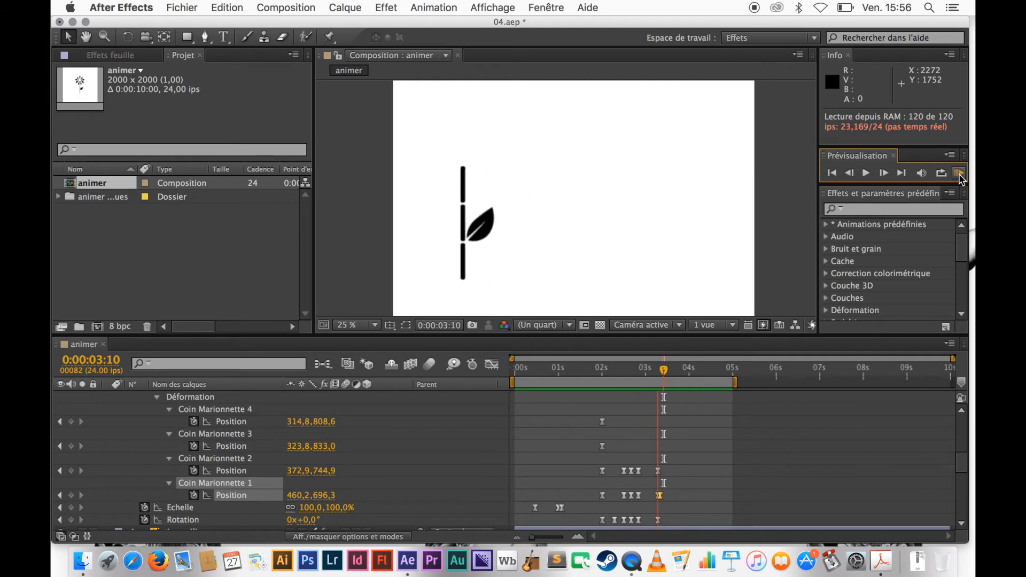
left_click(960, 175)
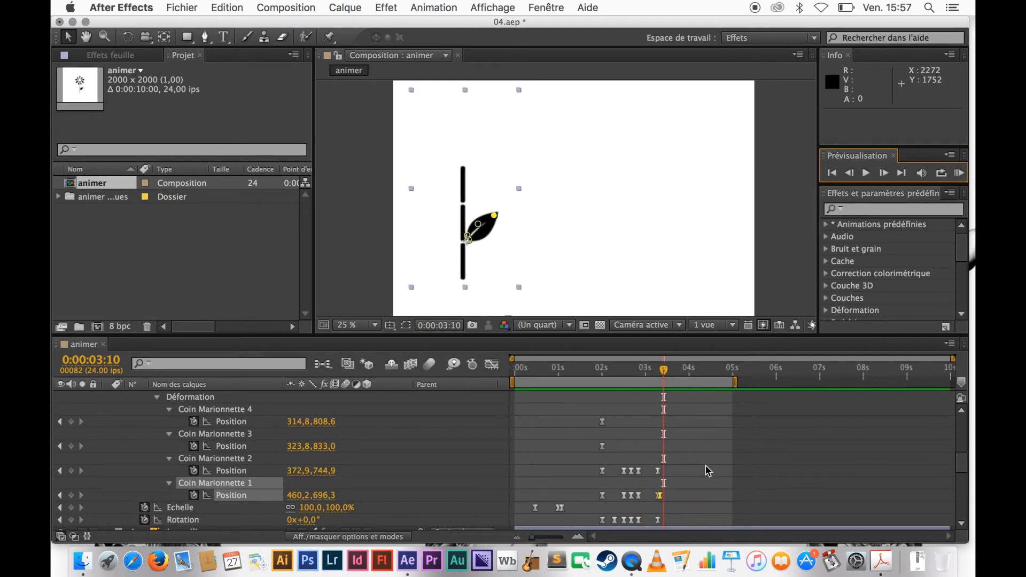
key("super+z")
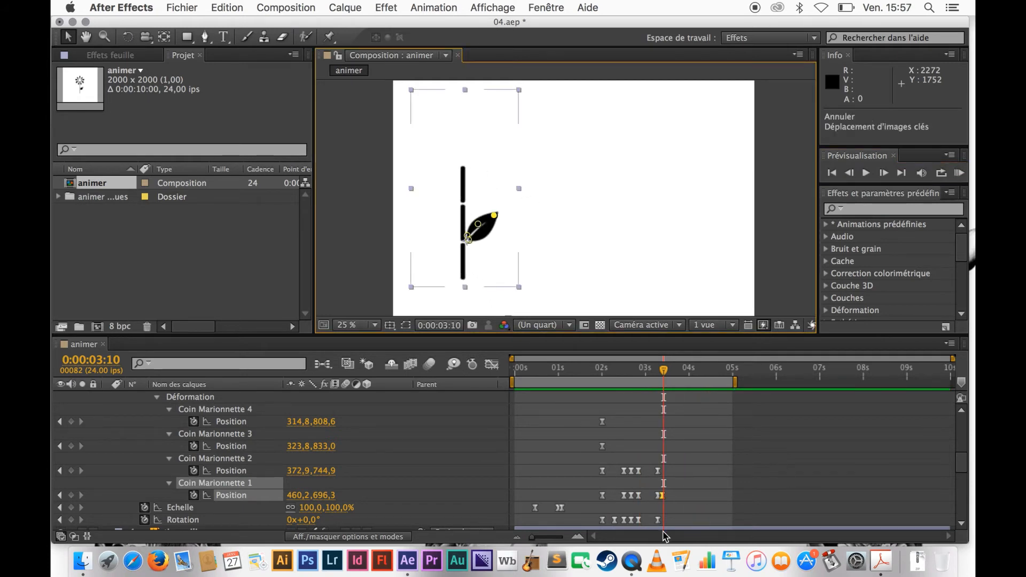
At 0:00:03:07, use the Puppet Pin tool to lower Coin Marionnette 1 at the leaf's tip to about 447,2, 686,3, changing only that keyframe.
key("z")
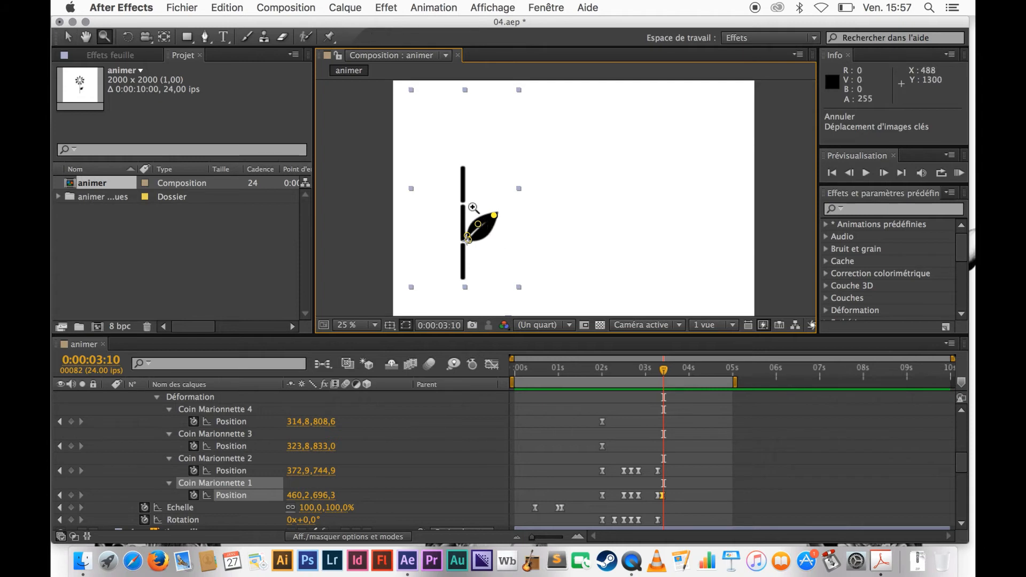
left_click_drag(443, 196, 533, 259)
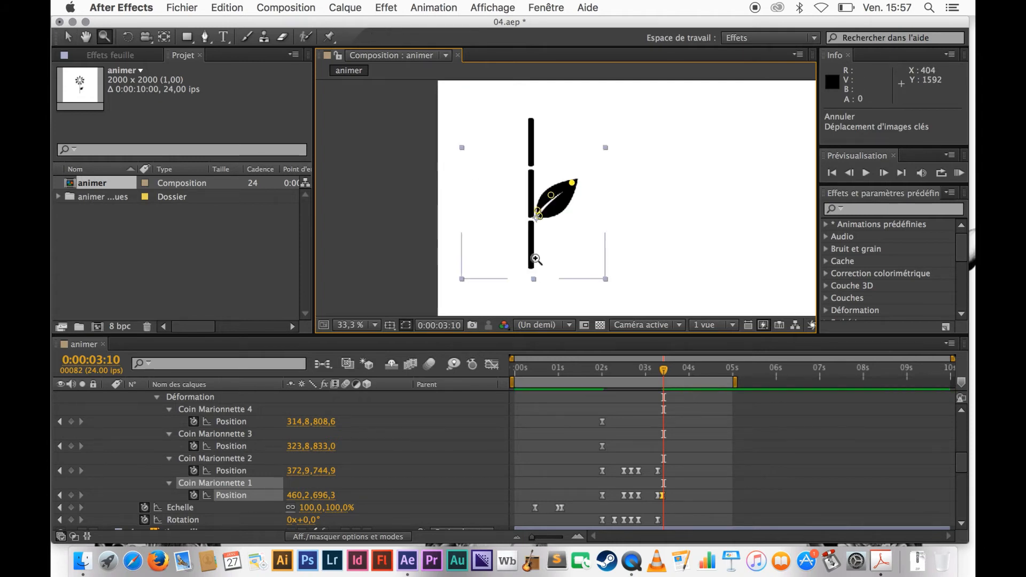
left_click(596, 220)
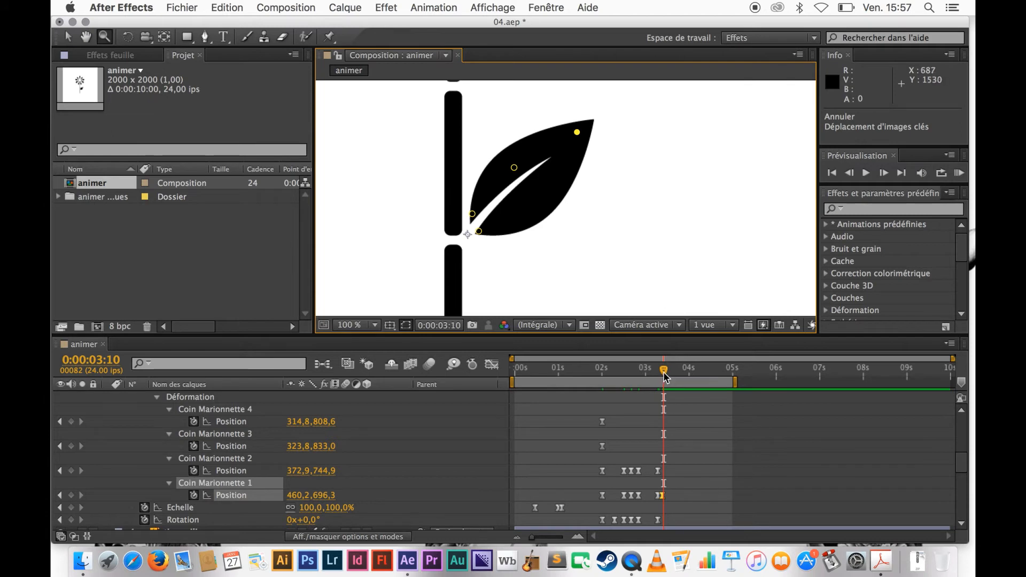
left_click_drag(662, 371, 658, 373)
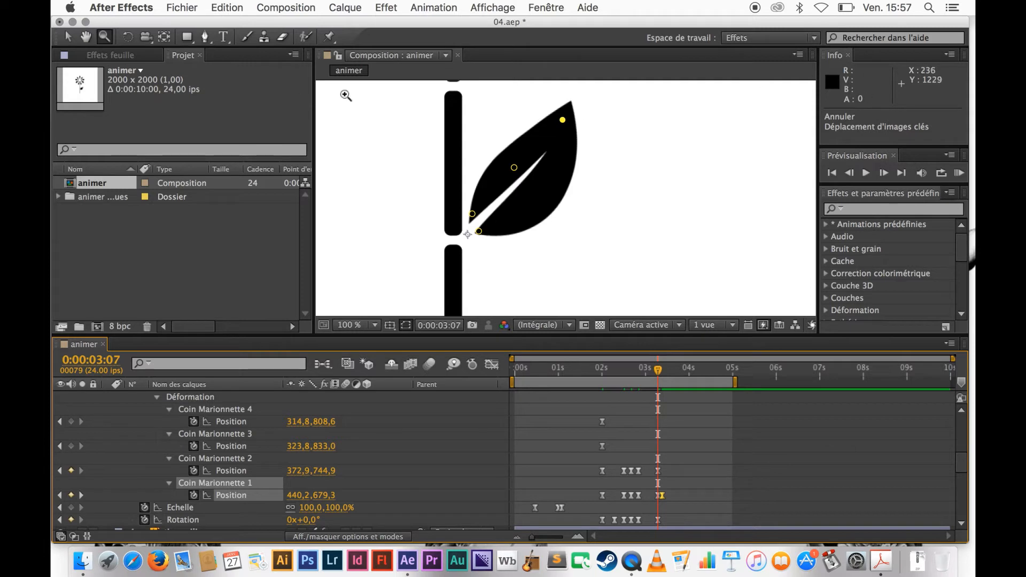
left_click(329, 37)
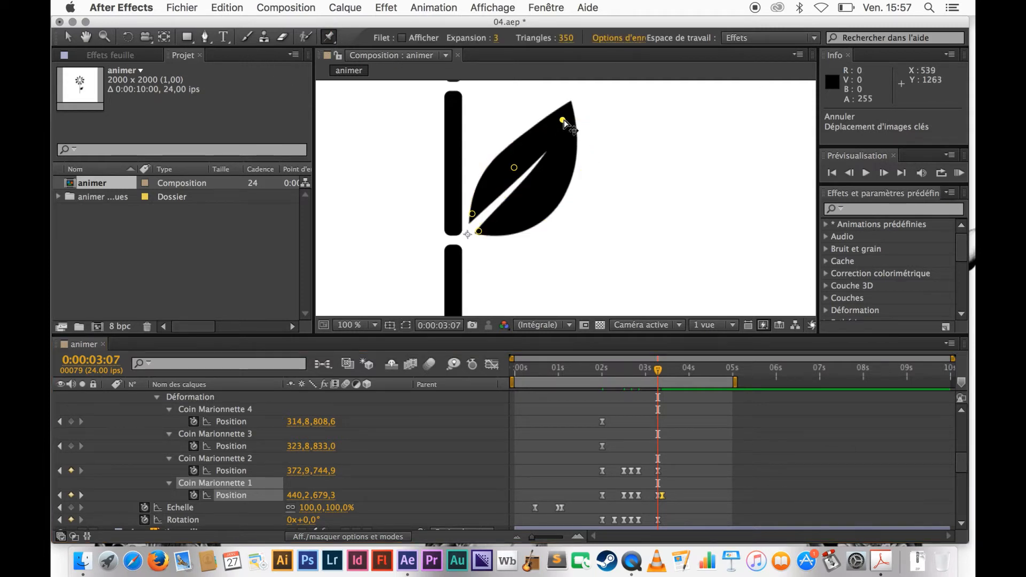
left_click_drag(563, 119, 570, 127)
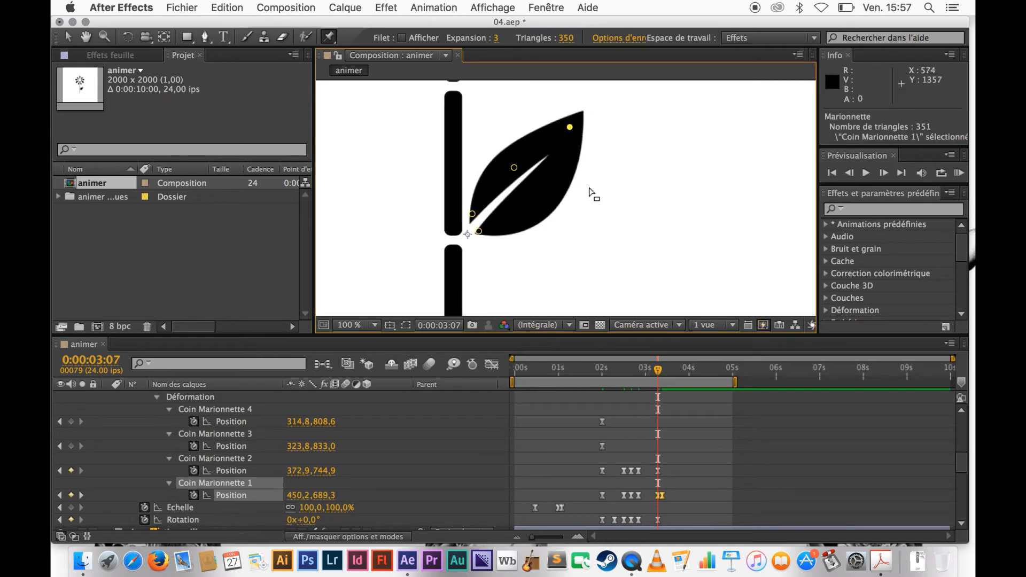
key("cmd+z")
left_click(684, 467)
left_click(660, 497)
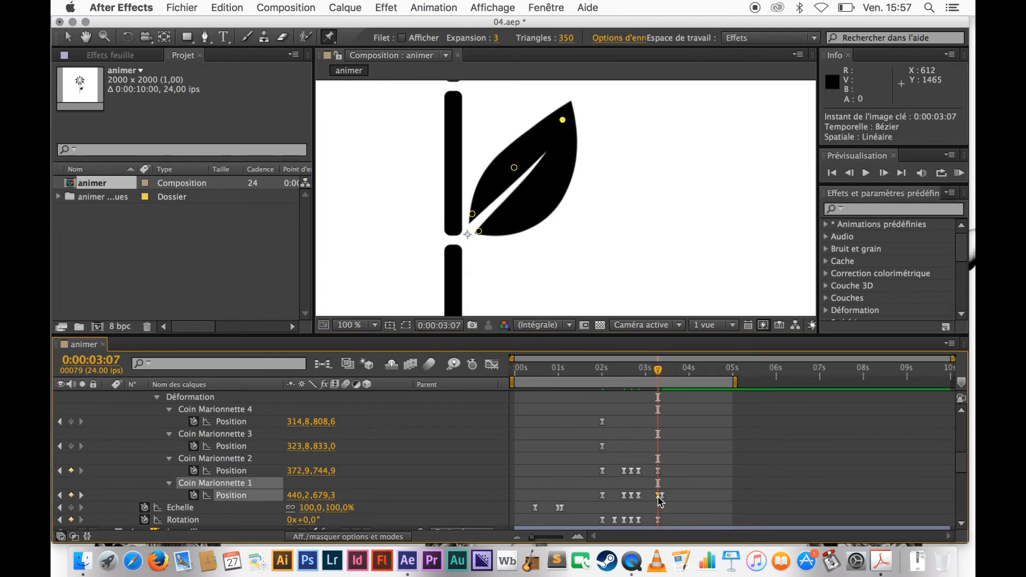
left_click_drag(563, 121, 569, 124)
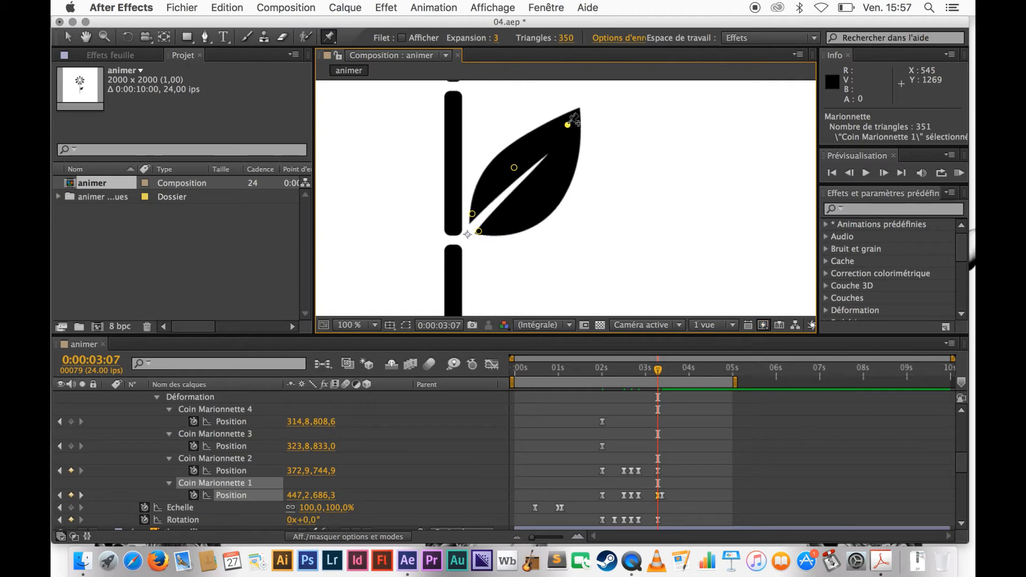
Step back and forth through the frames between 0:00:02:22 and 0:00:03:10 to examine how the leaf bends and settles.
key("Page_Down")
key("Page_Up")
key("Page_Up")
key("Page_Up")
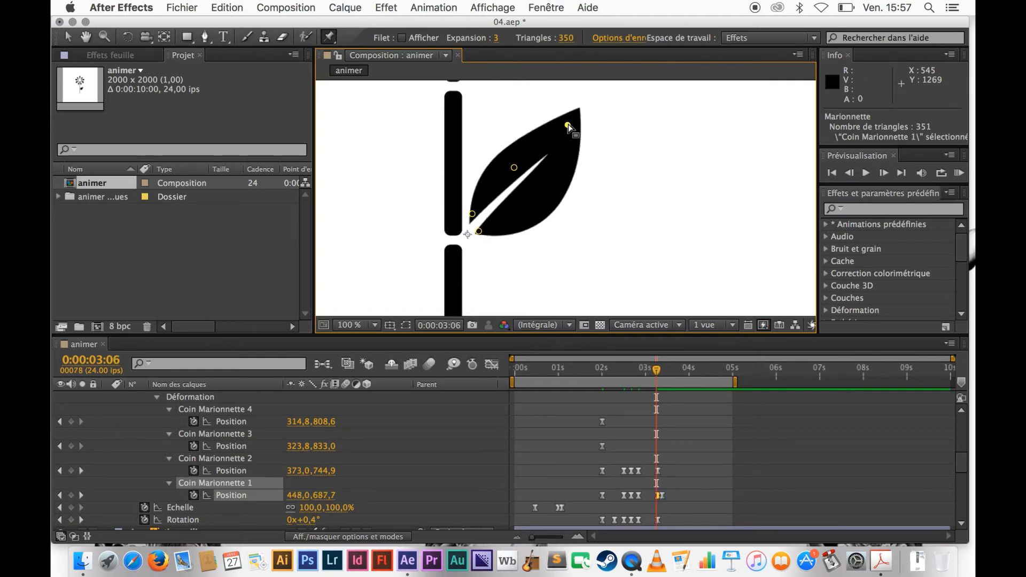
key("Page_Up")
key("Page_Up")
key("Page_Up")
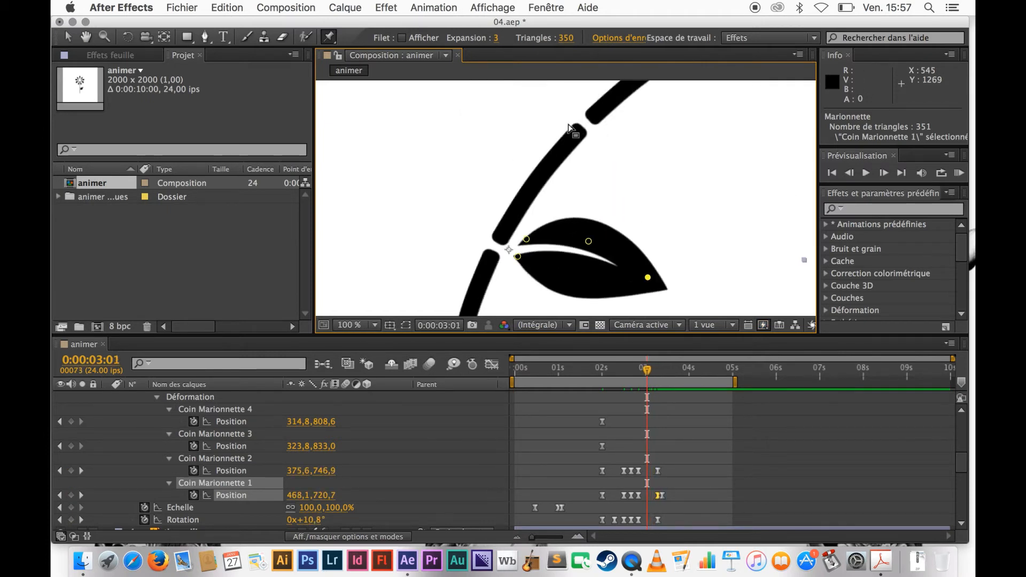
key("Page_Down")
key("Page_Down")
key("Page_Down")
key("Page_Down")
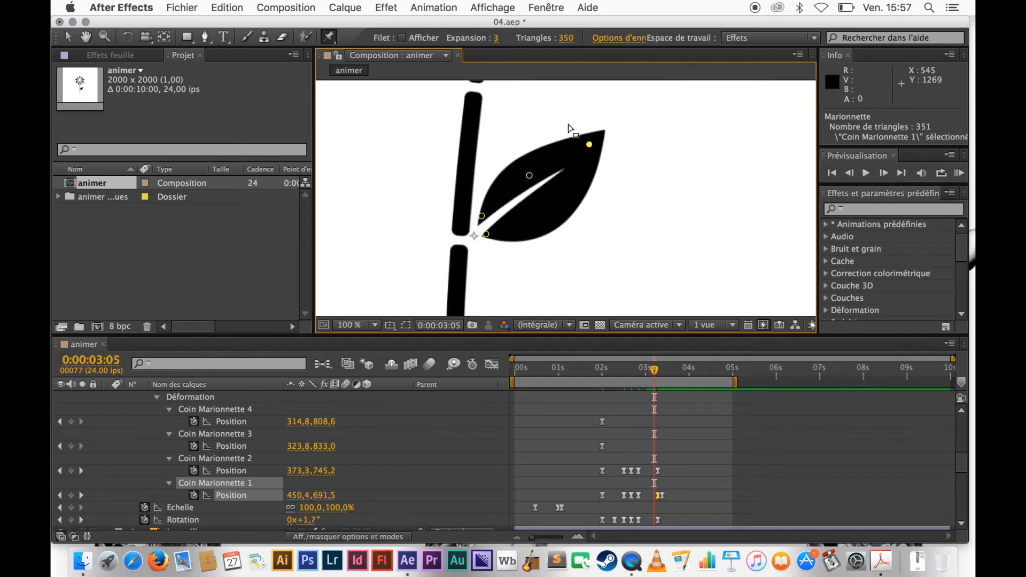
key("Page_Down")
key("Page_Up")
key("Page_Up")
key("Page_Up")
key("Page_Up")
key("Page_Up")
key("Page_Up")
key("Page_Up")
key("Page_Up")
key("Page_Up")
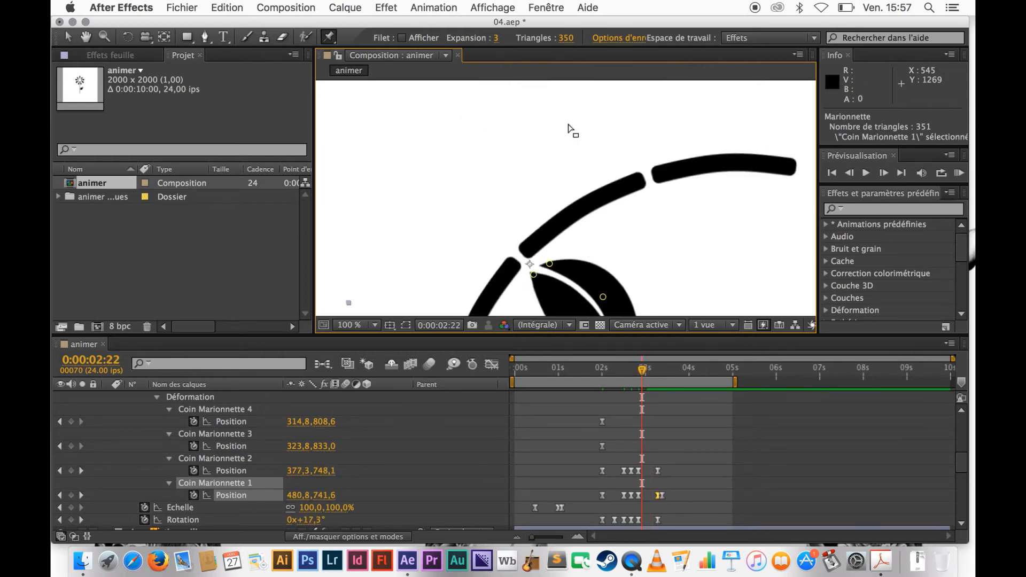
key("Page_Down")
key("Page_Down")
key("Page_Down")
key("Page_Down")
key("Page_Down")
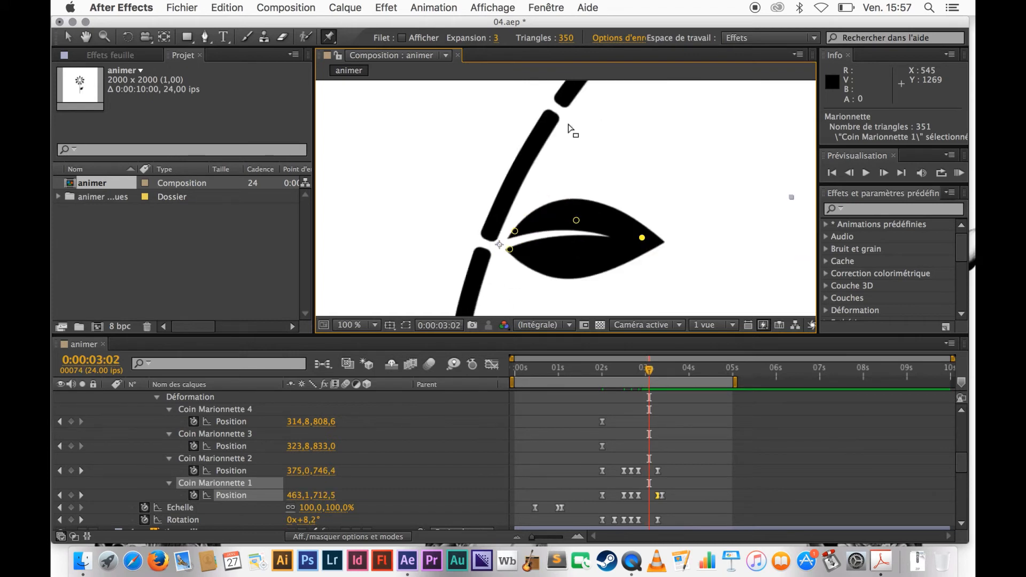
key("Page_Down")
key("Page_Down")
key("Page_Down")
key("Page_Down")
key("Page_Down")
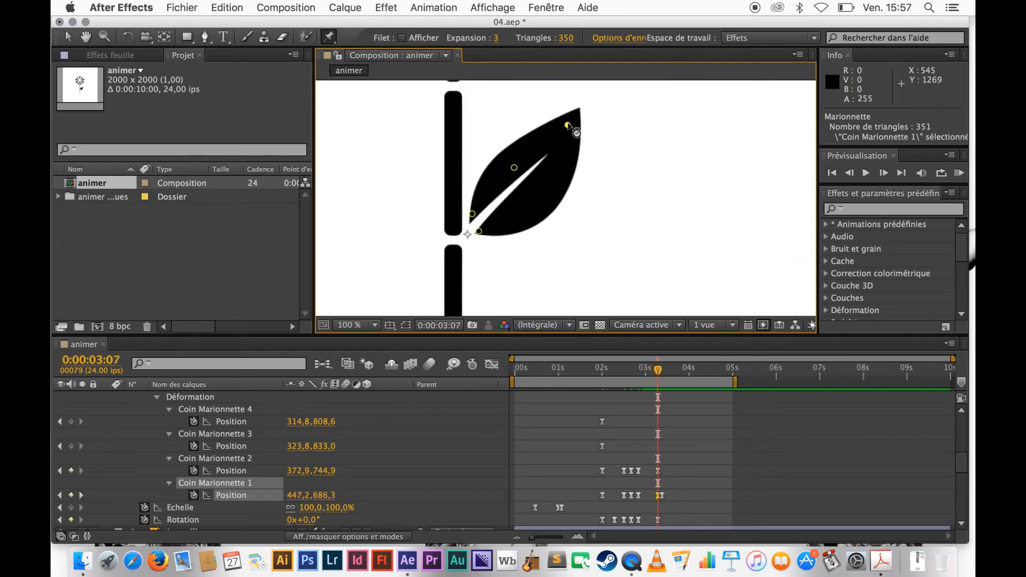
key("Page_Down")
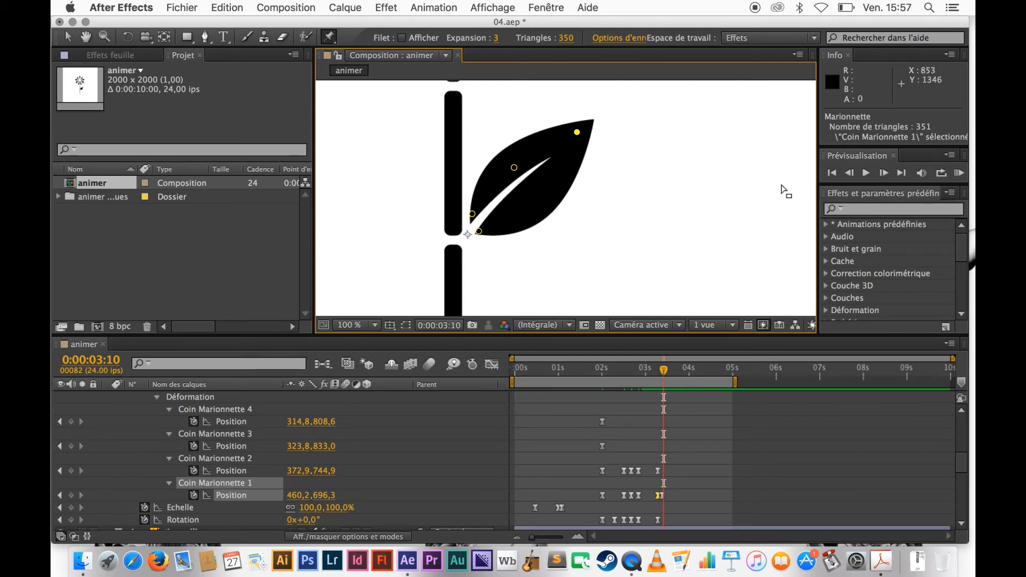
Play a RAM preview of the extended work area to check the softened leaf-tip movement at full speed.
key("comma")
key("comma")
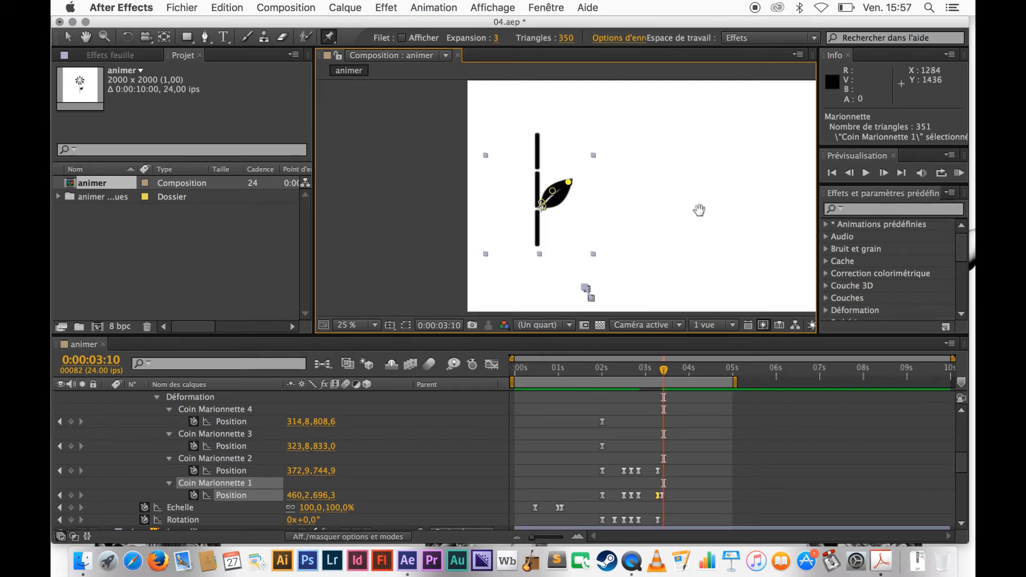
key("space")
left_click_drag(699, 211, 619, 228)
left_click(959, 172)
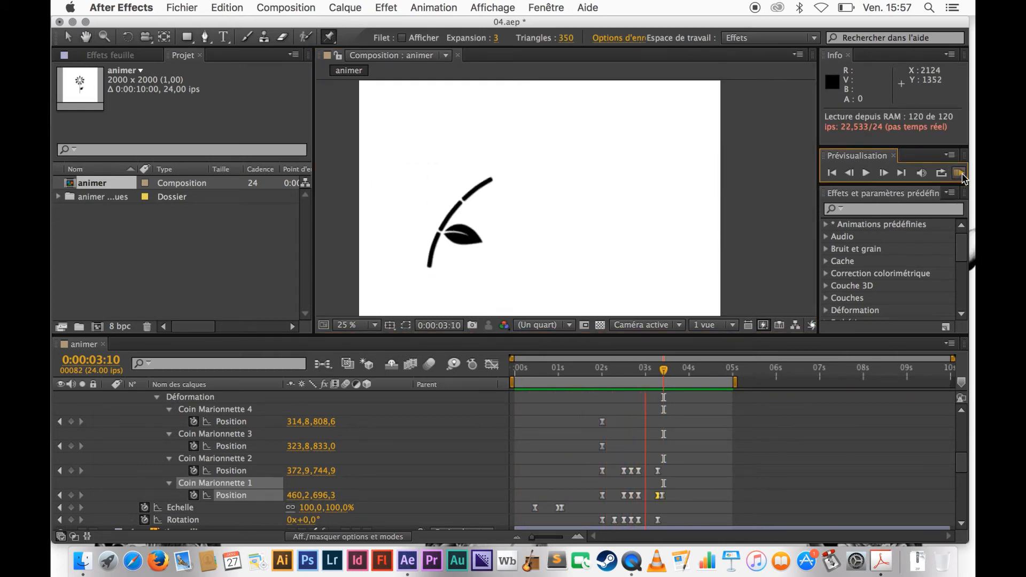
left_click(961, 172)
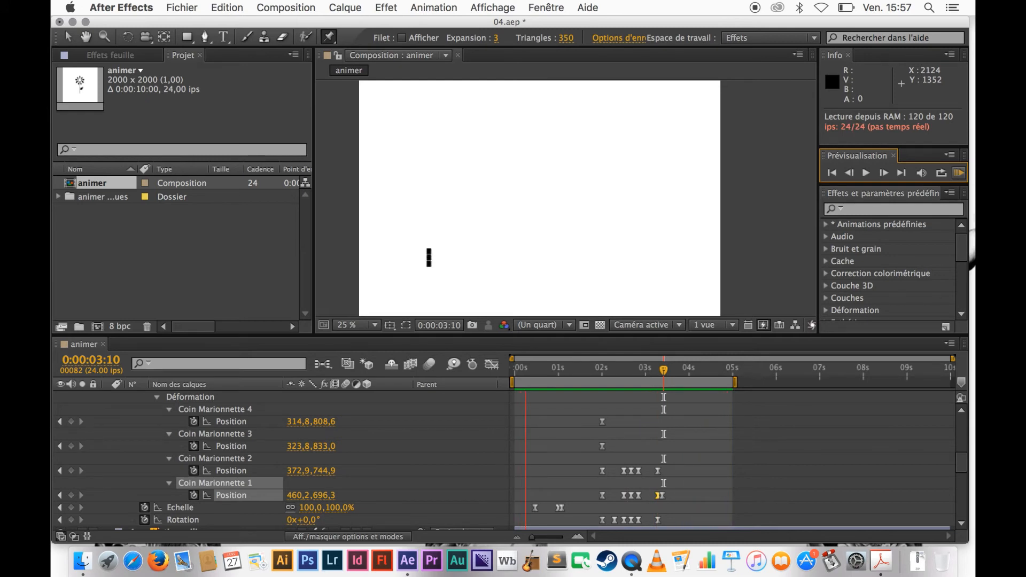
Try lowering Coin Marionnette 1 at the leaf's tip to 463,2, 704,3 at 0:00:03:10, and undo the move.
left_click(688, 506)
left_click(661, 495)
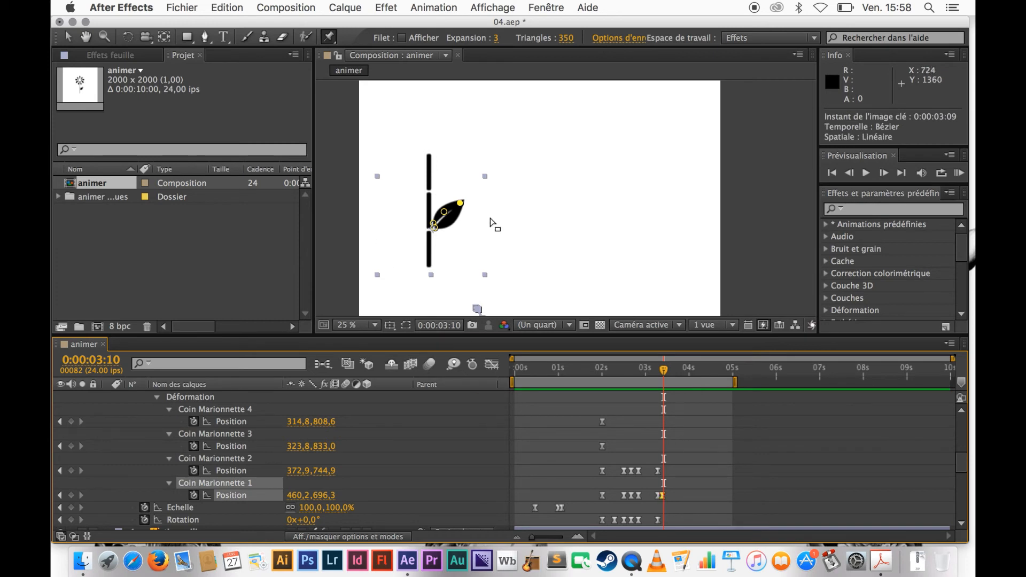
scroll(491, 218, "up", 3)
key("space")
left_click_drag(490, 218, 726, 223)
left_click_drag(603, 251, 798, 246)
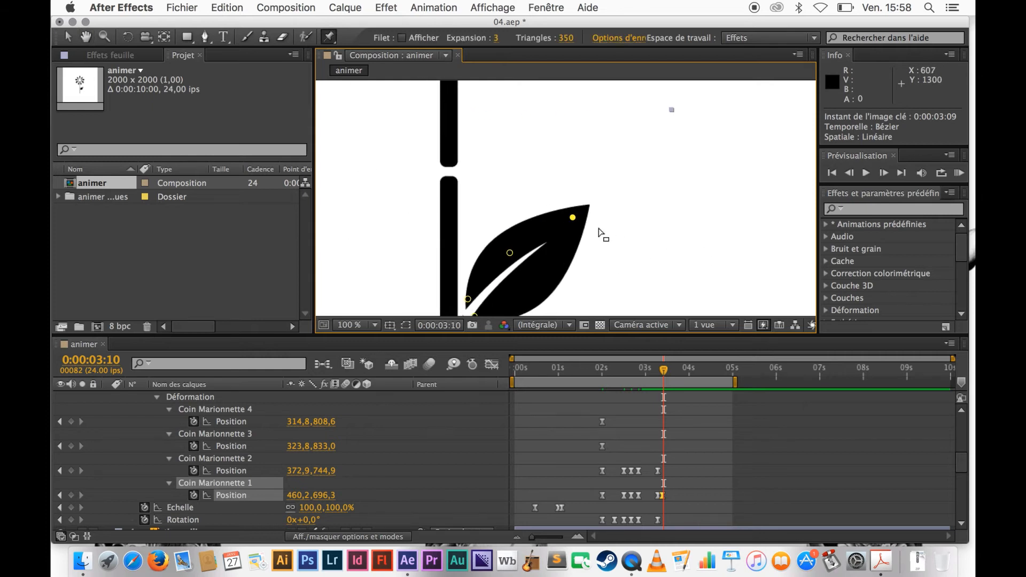
left_click_drag(573, 219, 576, 224)
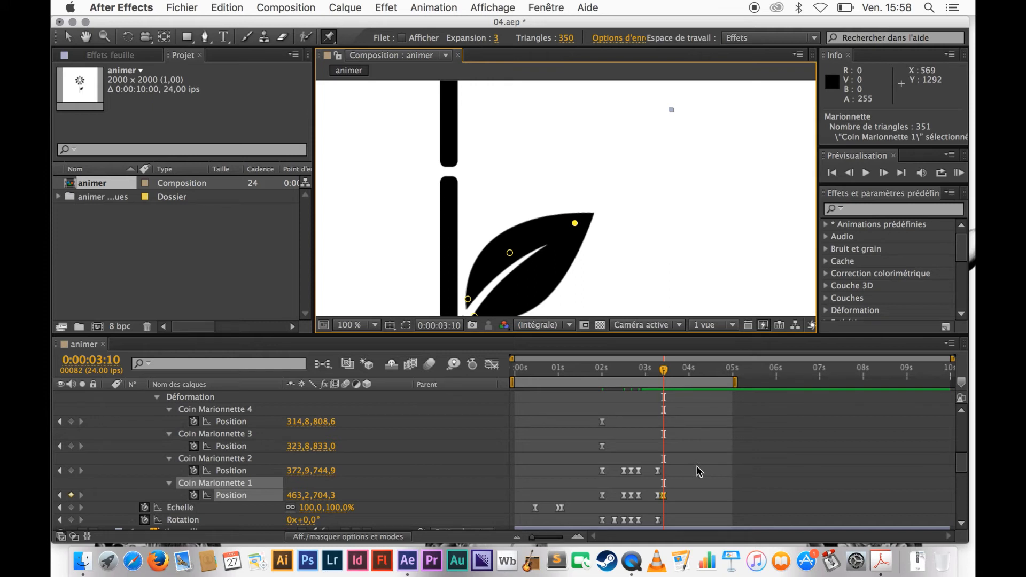
key("super+z")
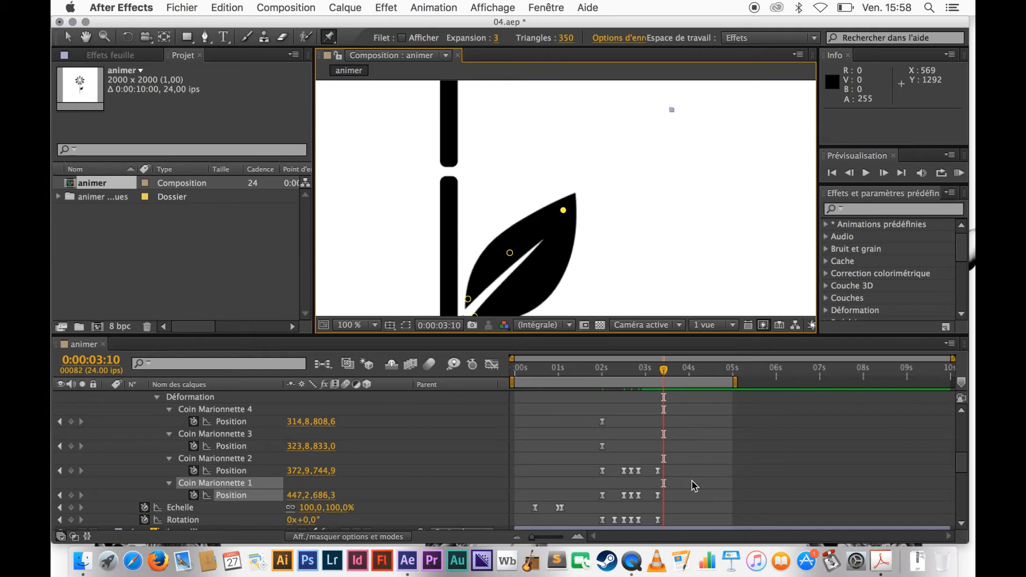
key("super+z")
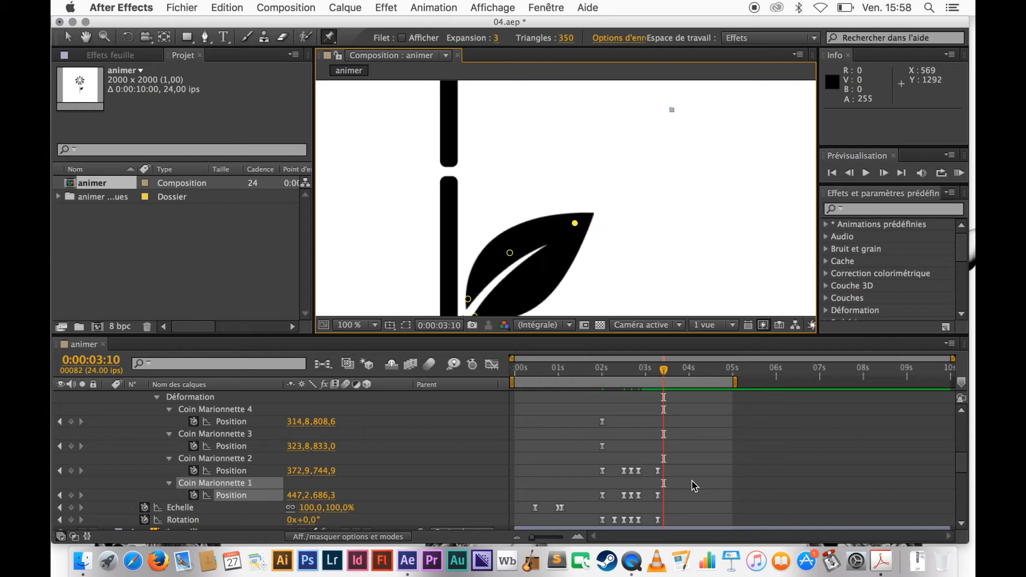
key("super+z")
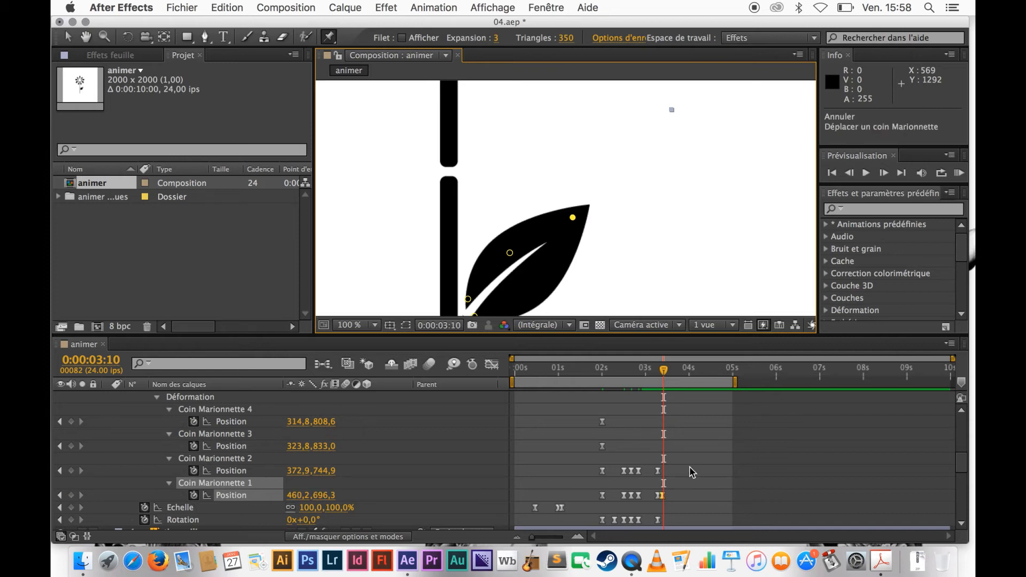
At 0:00:03:09, use the Puppet Pin tool to lower Coin Marionnette 1 at the leaf's tip to about 463,2, 701,3.
left_click(689, 496)
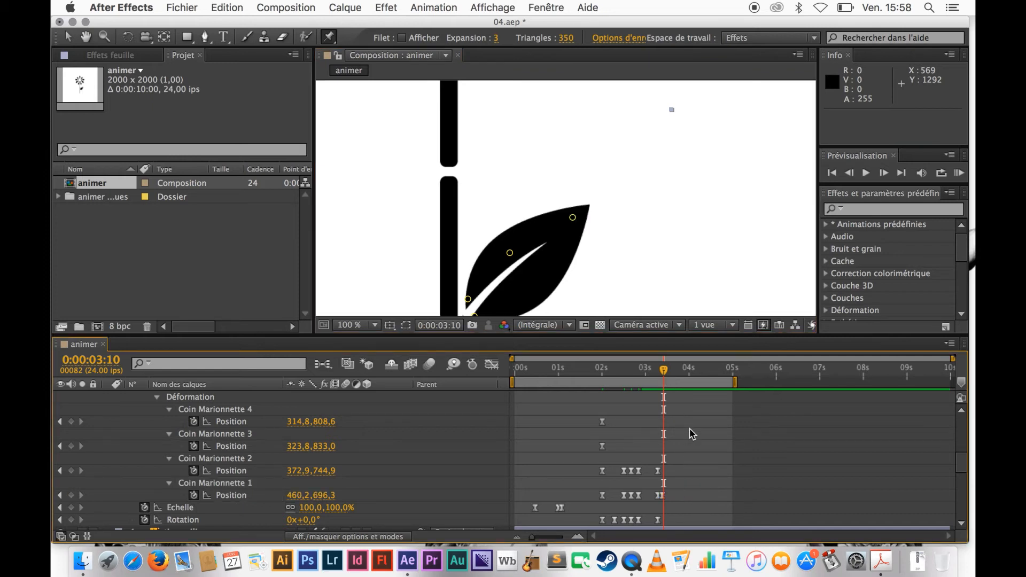
left_click_drag(664, 372, 662, 372)
left_click_drag(573, 218, 576, 221)
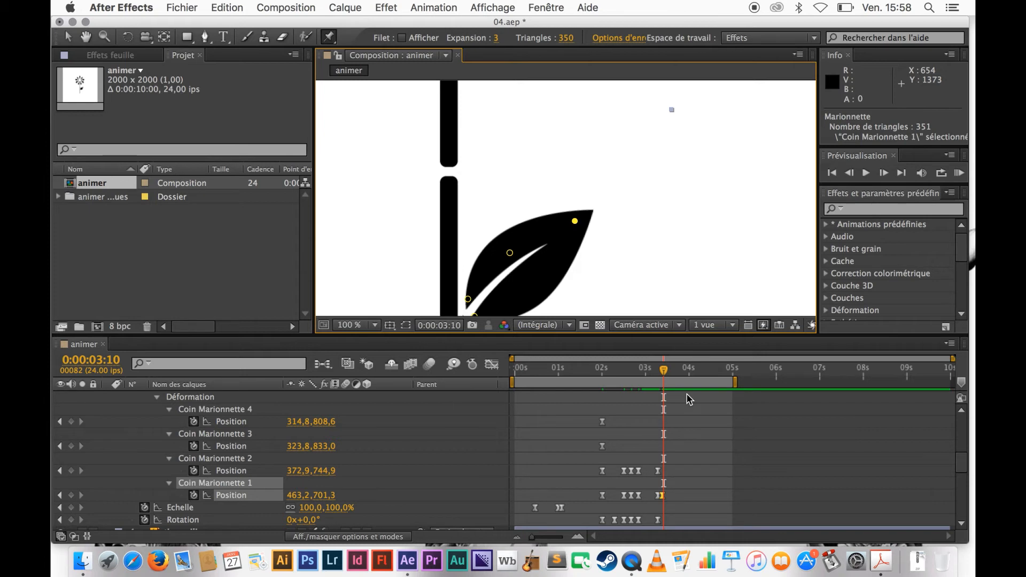
Copy Coin Marionnette 1's first Position keyframe, near 2 seconds, and paste it at 0:00:03:11 to return the leaf tip to rest.
key("Page_Down")
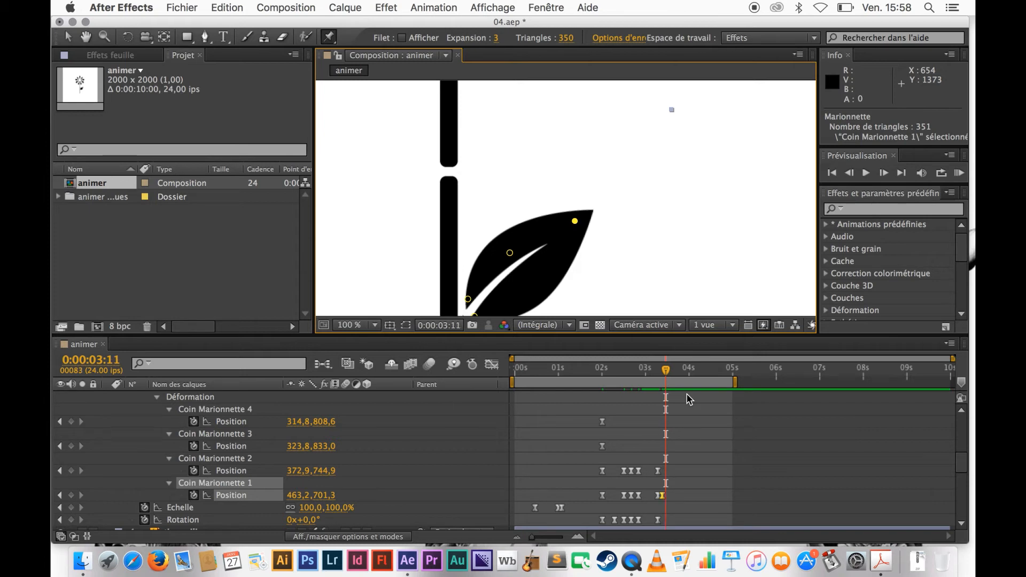
left_click(603, 496)
key("super+c")
key("super+v")
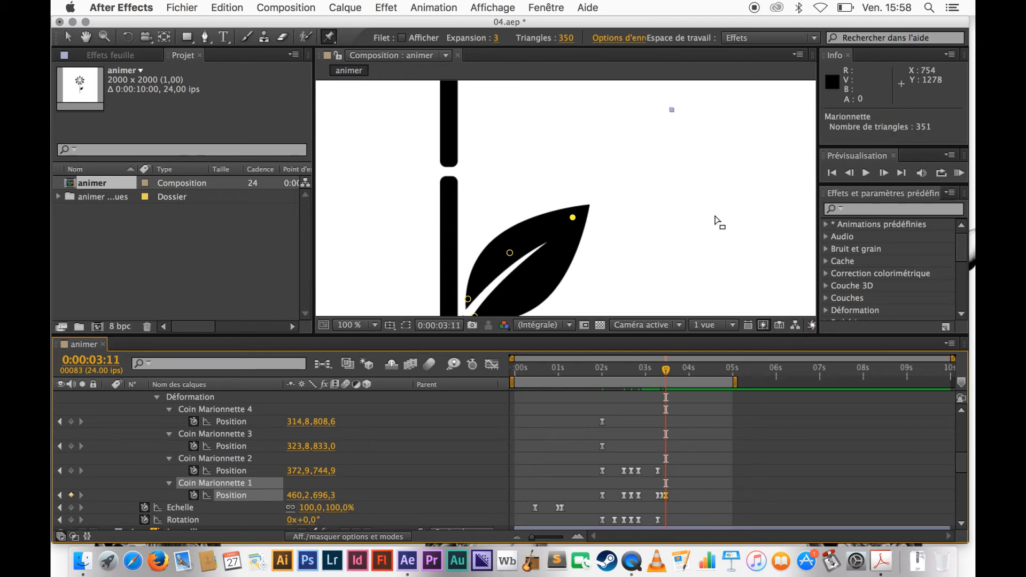
Play RAM previews of the work area to check the leaf tip's final settling, up close and with more of the stem visible.
left_click(959, 172)
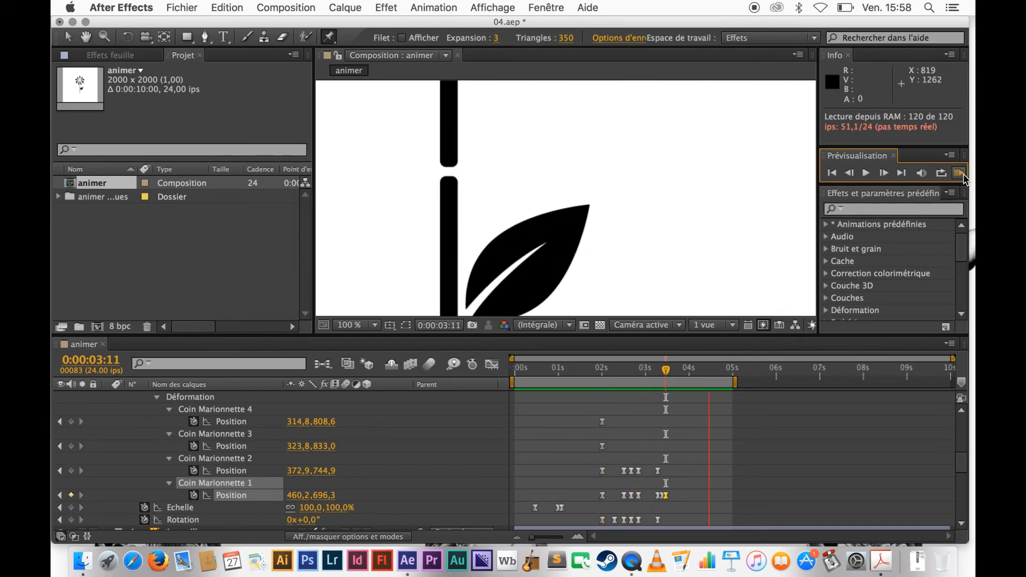
left_click(961, 174)
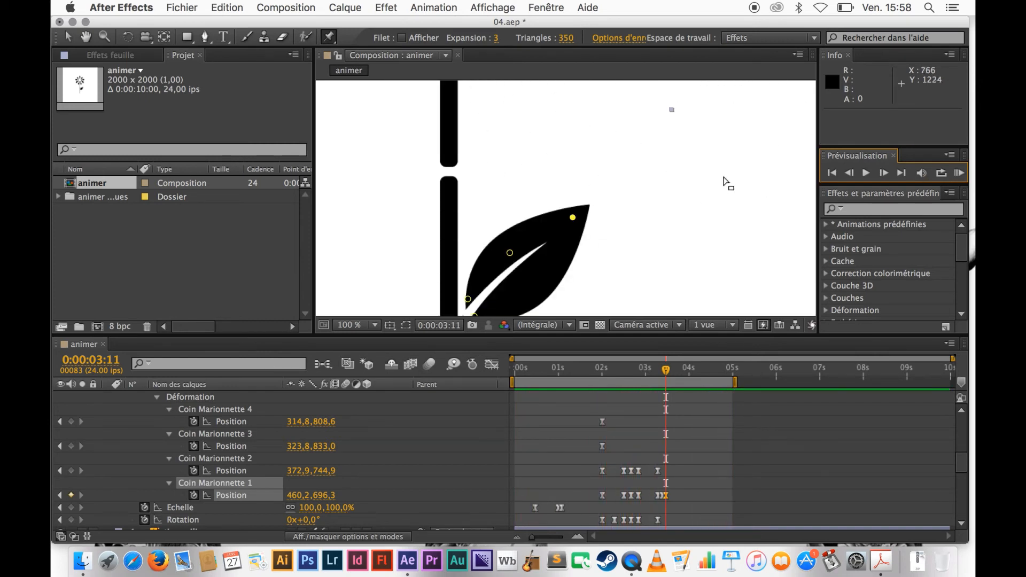
key("comma")
key("comma")
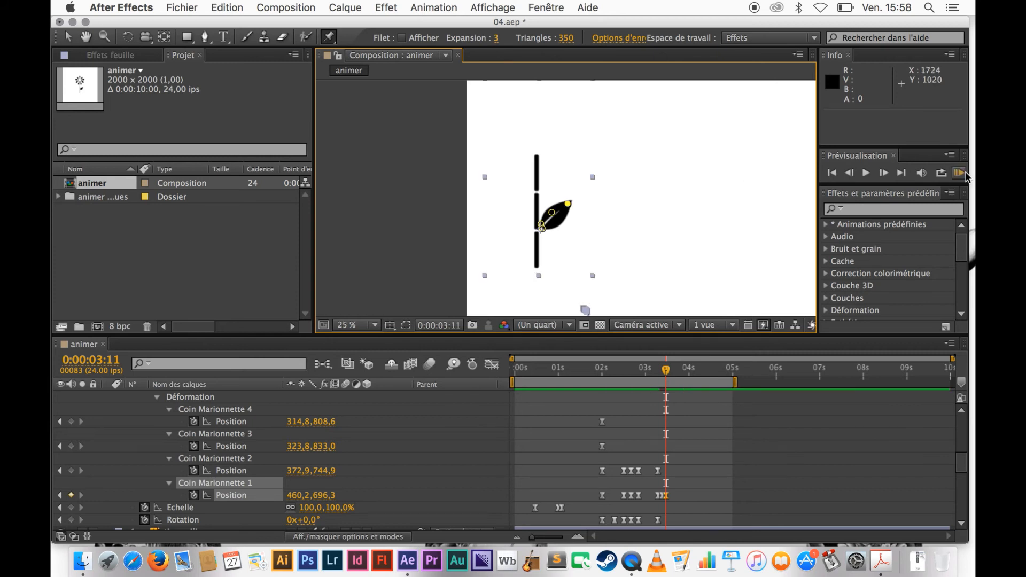
left_click(965, 174)
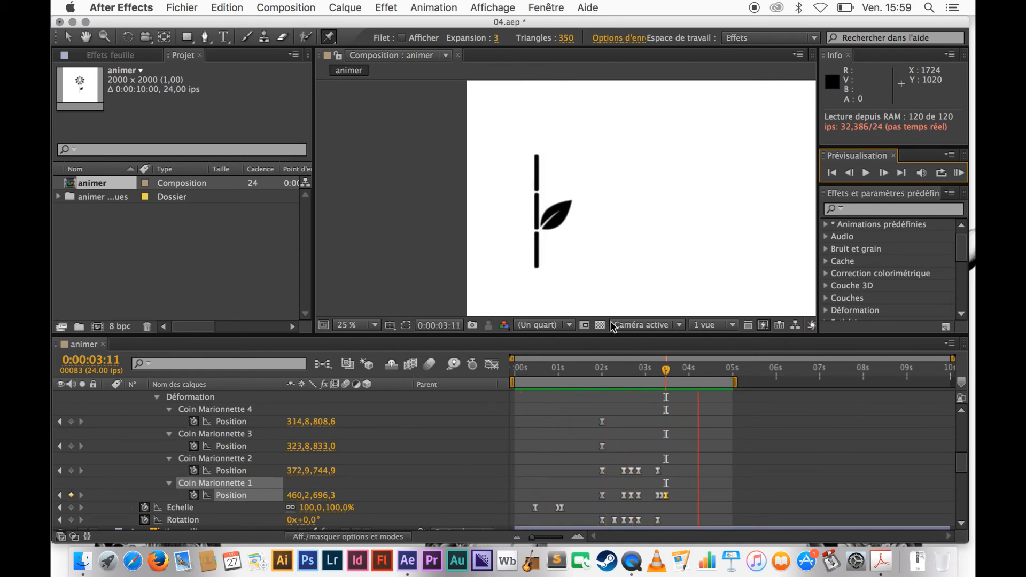
left_click(959, 174)
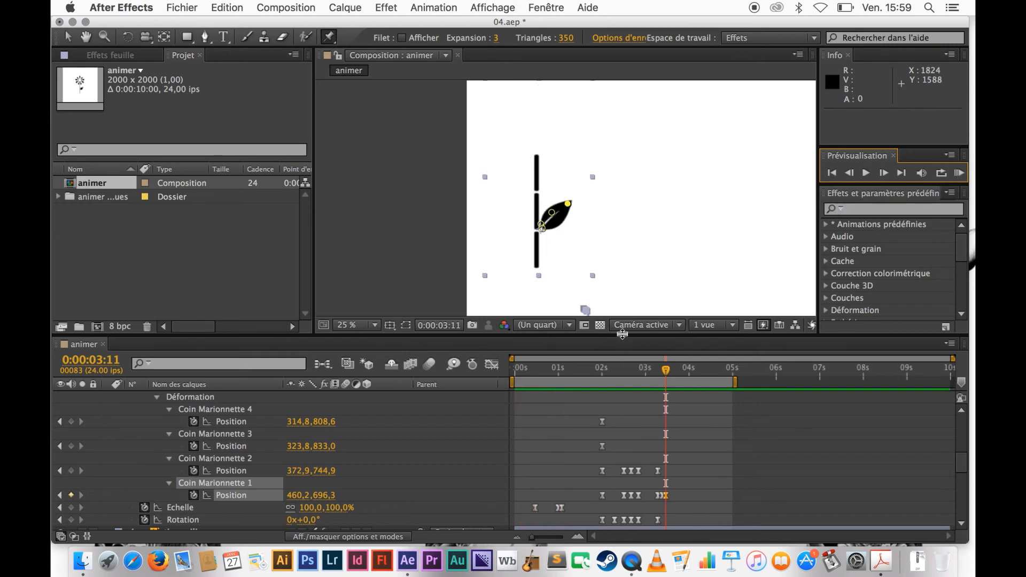
Examine the keyframes of the flower, stem and leaf layers together to compare their timing across the whole animation.
left_click_drag(622, 334, 618, 147)
scroll(378, 371, "up", 6)
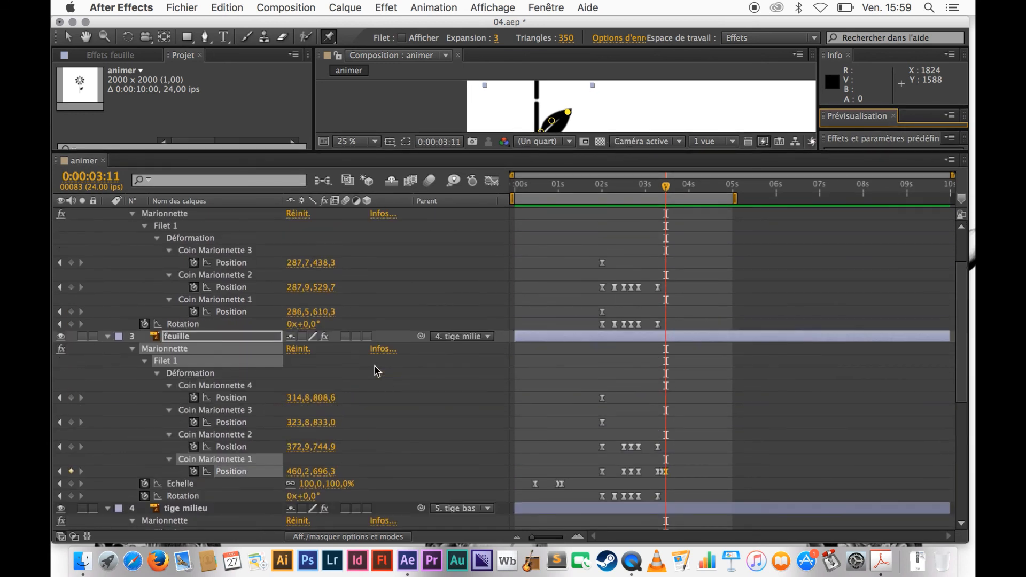
scroll(378, 371, "up", 5)
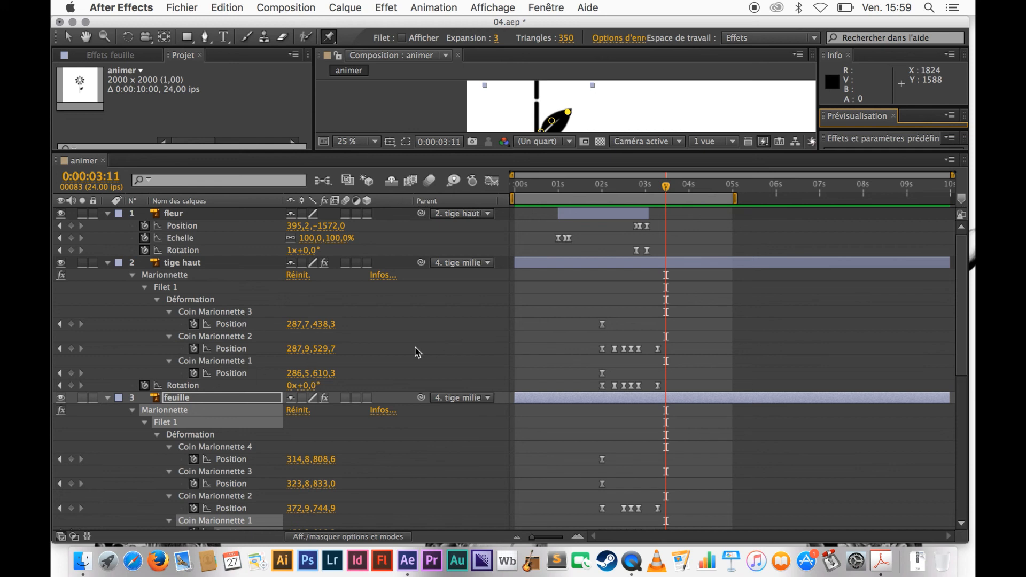
scroll(415, 347, "down", 20)
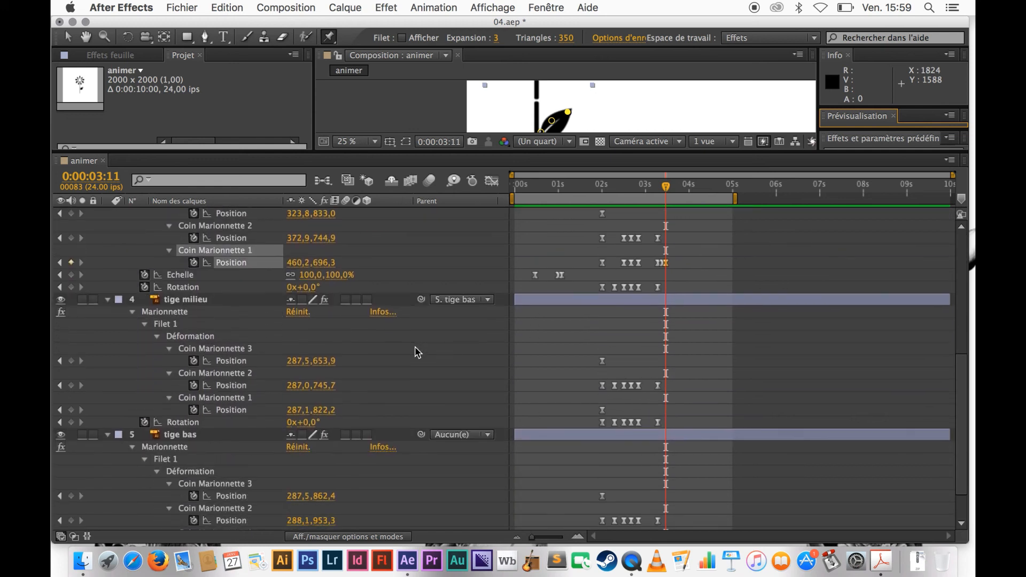
scroll(416, 352, "up", 20)
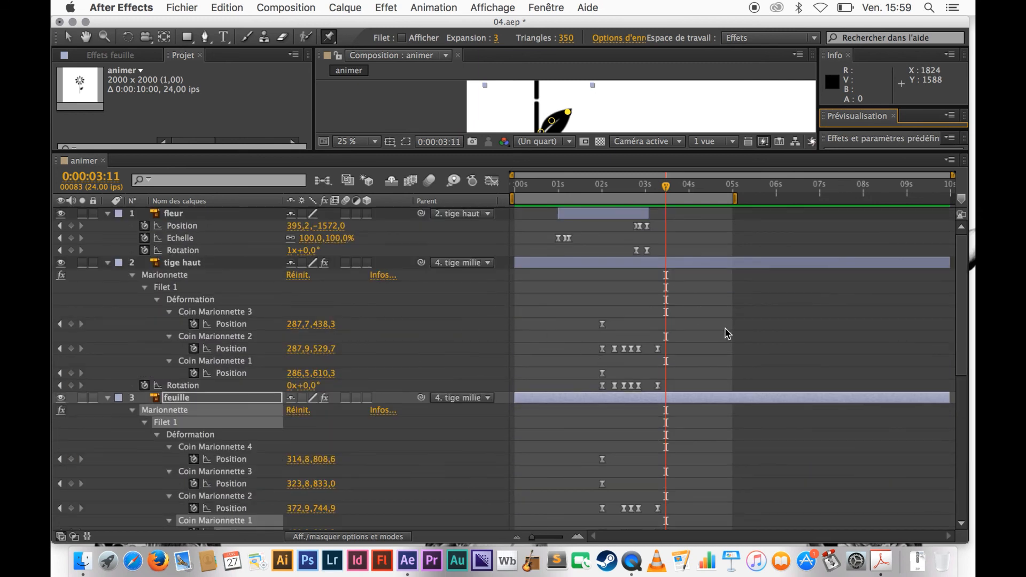
left_click(700, 314)
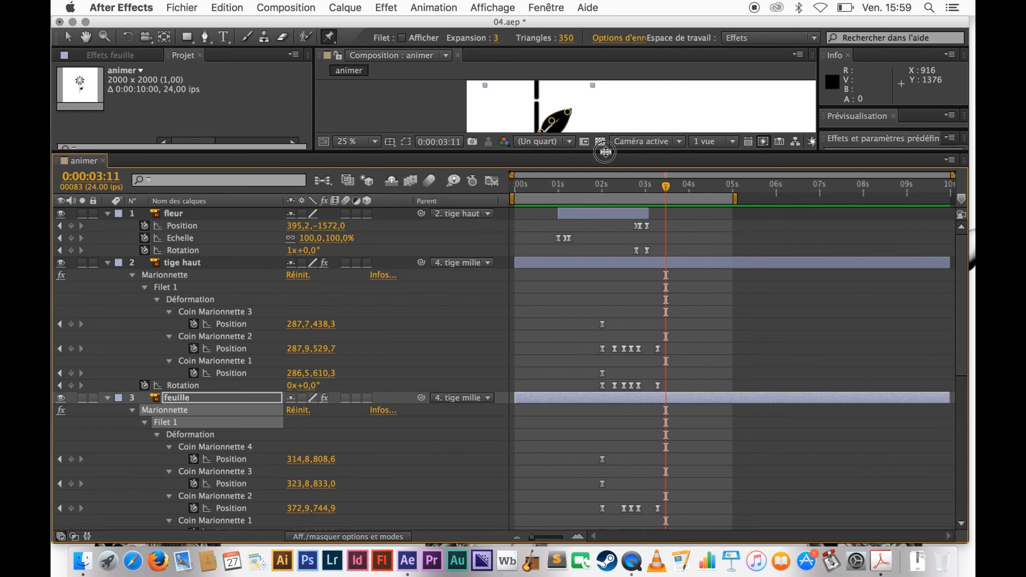
left_click_drag(606, 153, 584, 332)
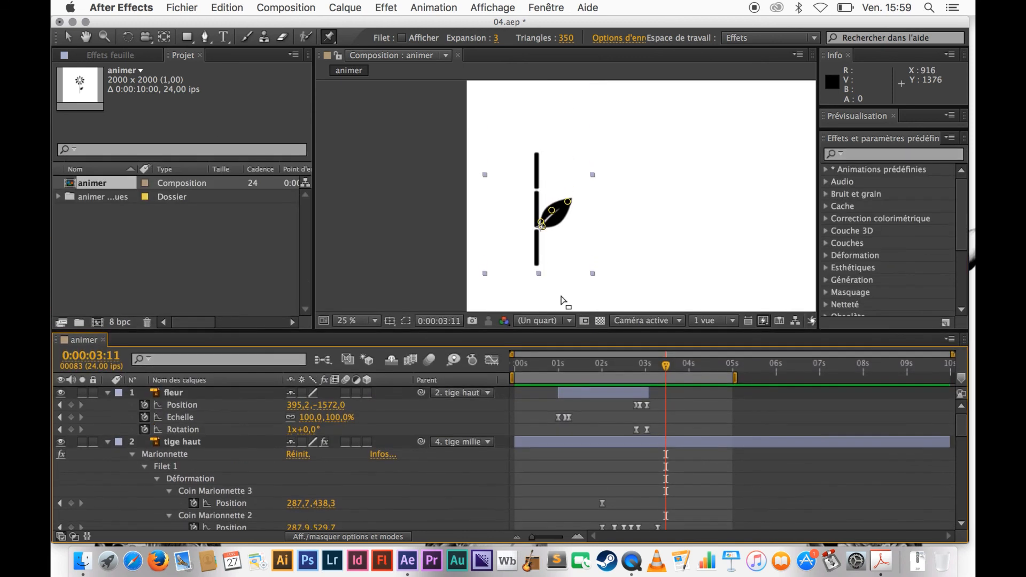